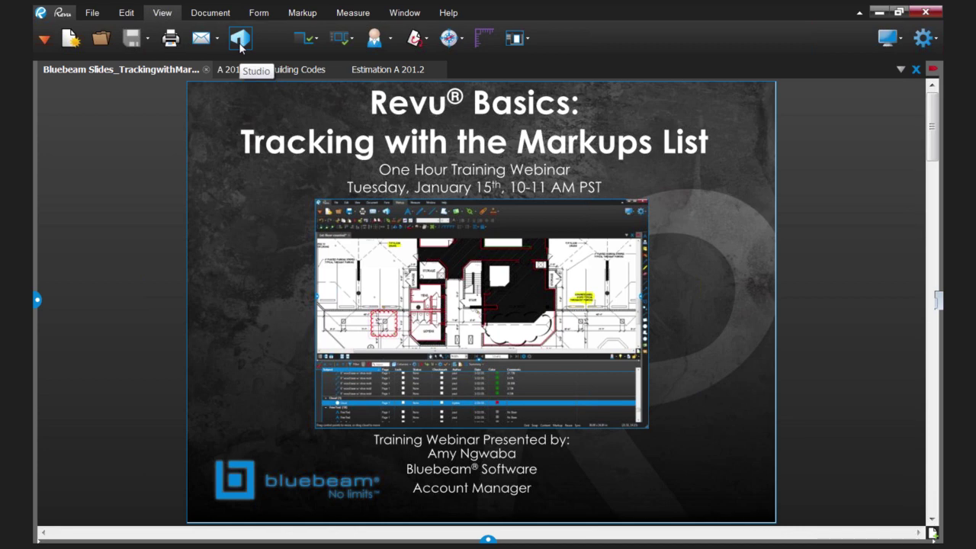
left_click(93, 13)
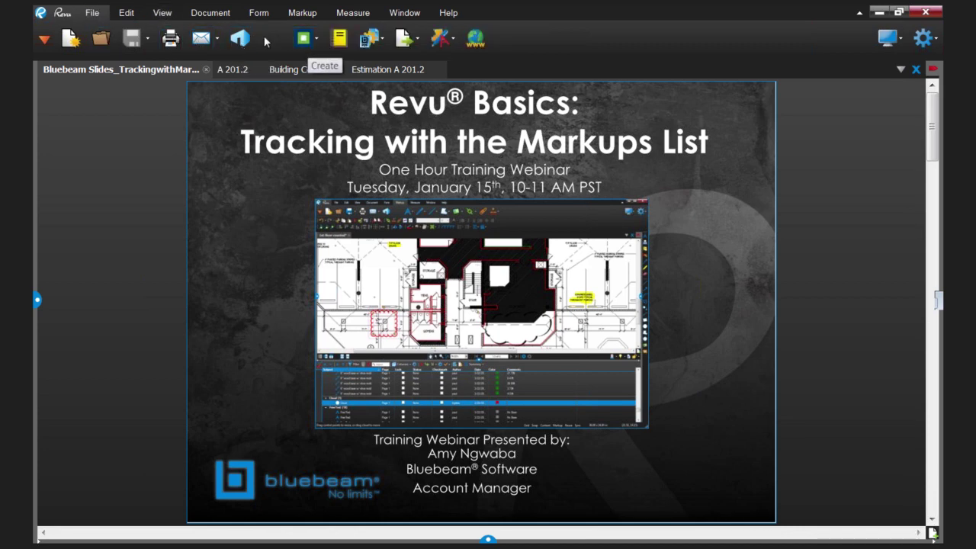
left_click(131, 14)
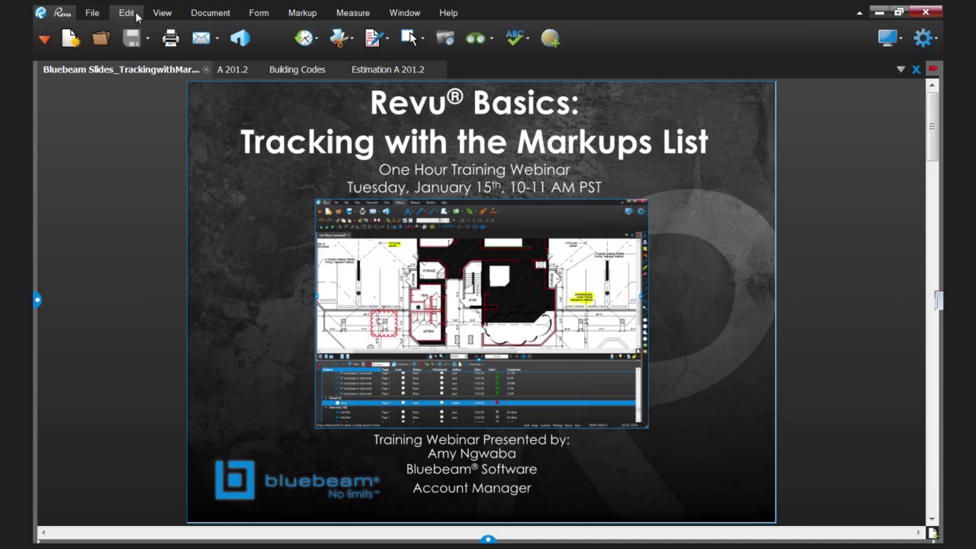
left_click(160, 14)
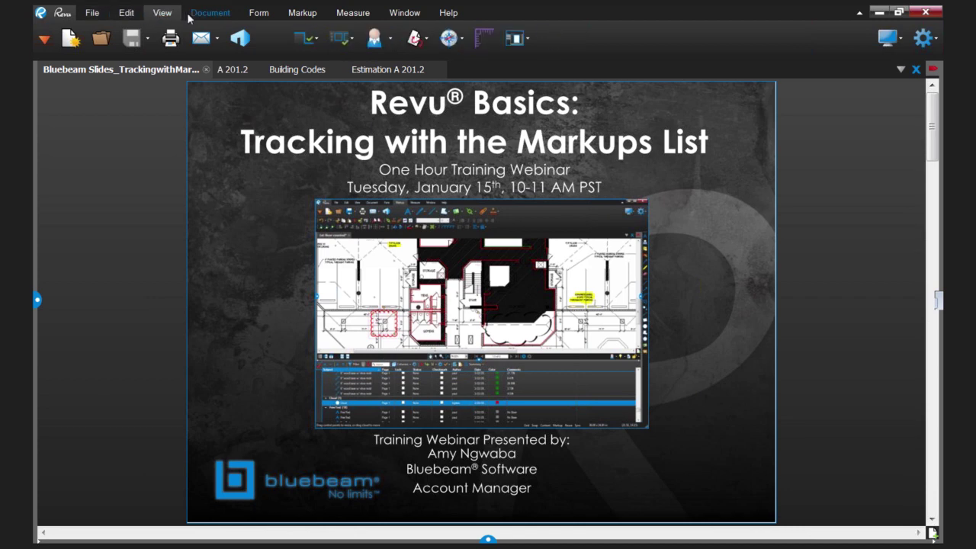
left_click(205, 14)
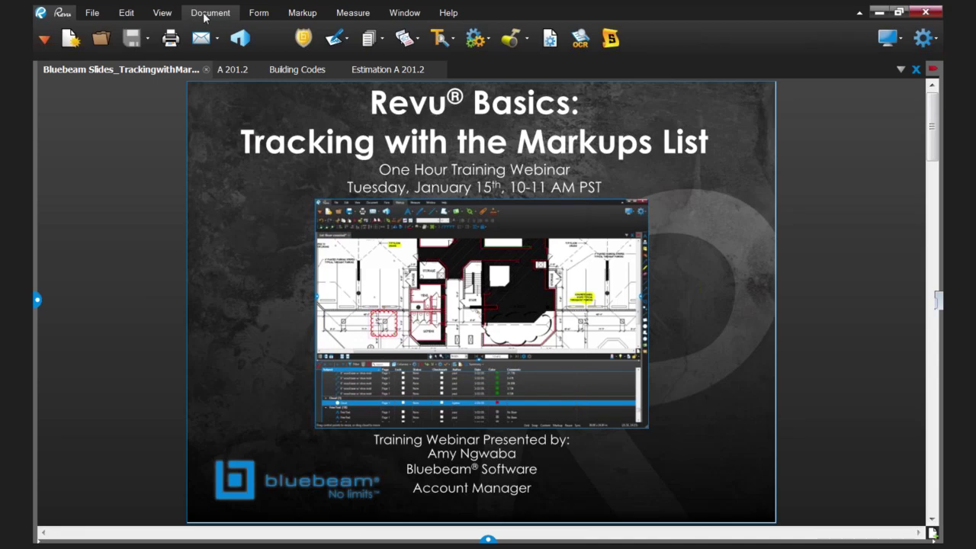
left_click(259, 15)
left_click(290, 18)
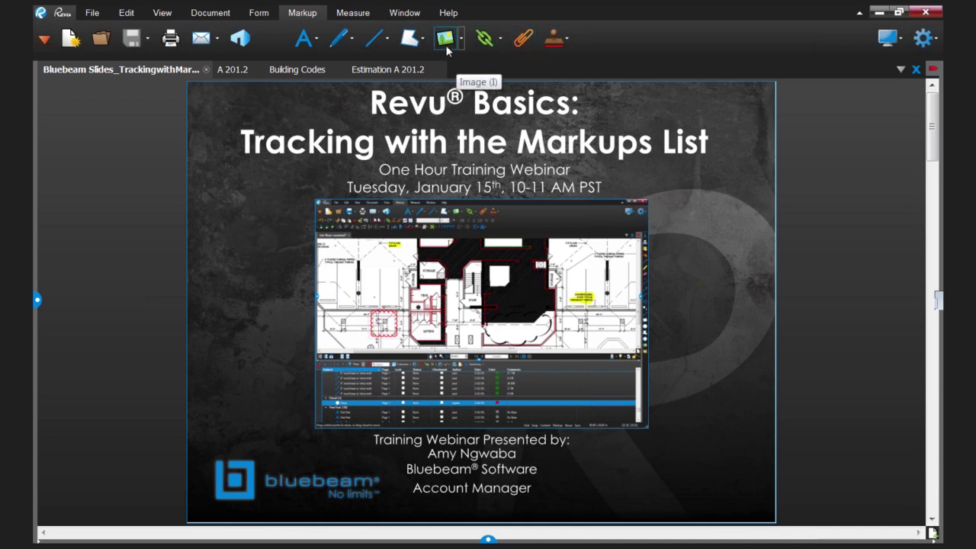
left_click(388, 42)
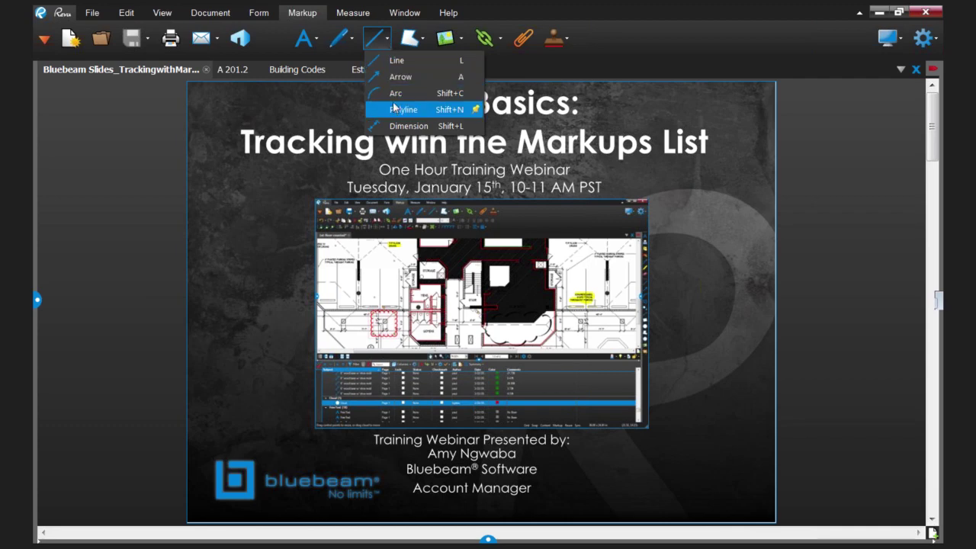
left_click(595, 61)
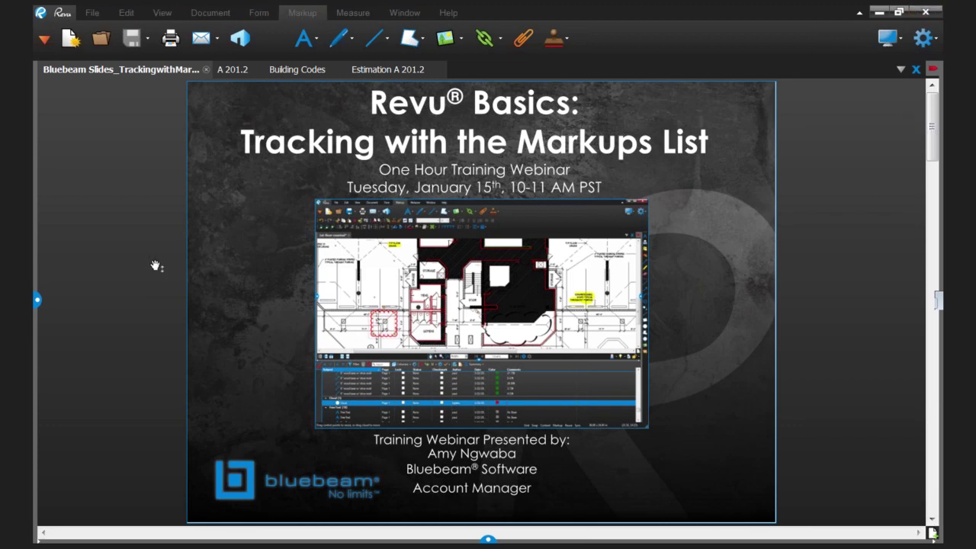
Step: Examine the presentation's page thumbnails, the Markups list and the file properties, hiding each one again after viewing it
left_click(38, 302)
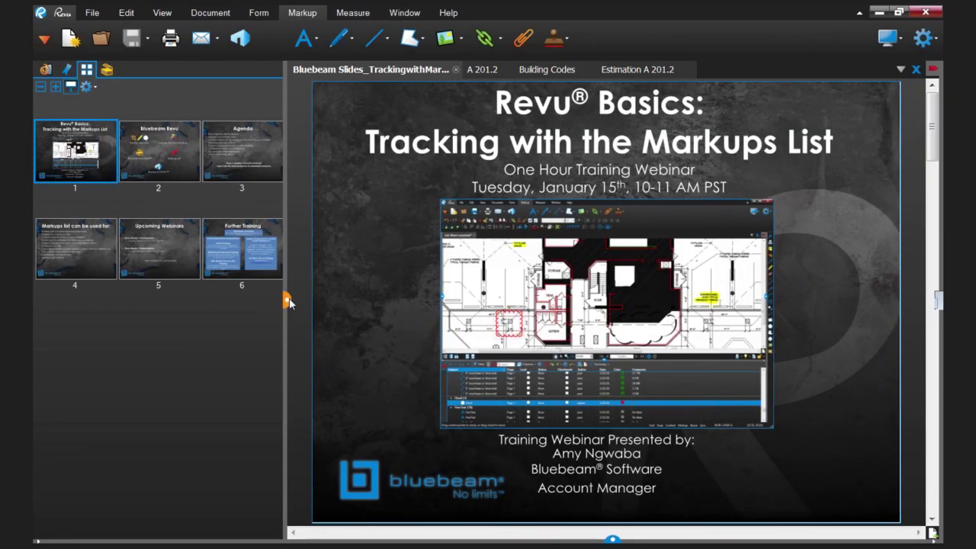
left_click(287, 298)
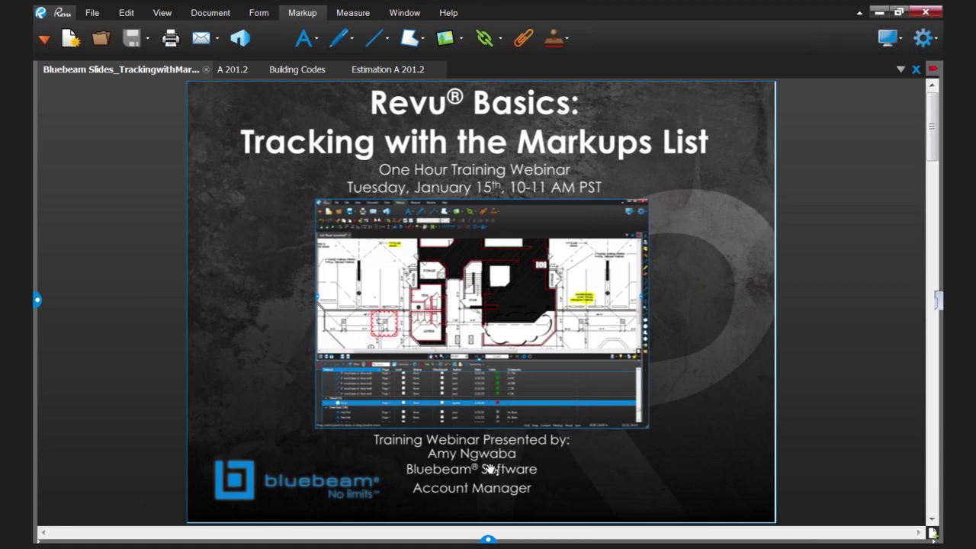
left_click(488, 540)
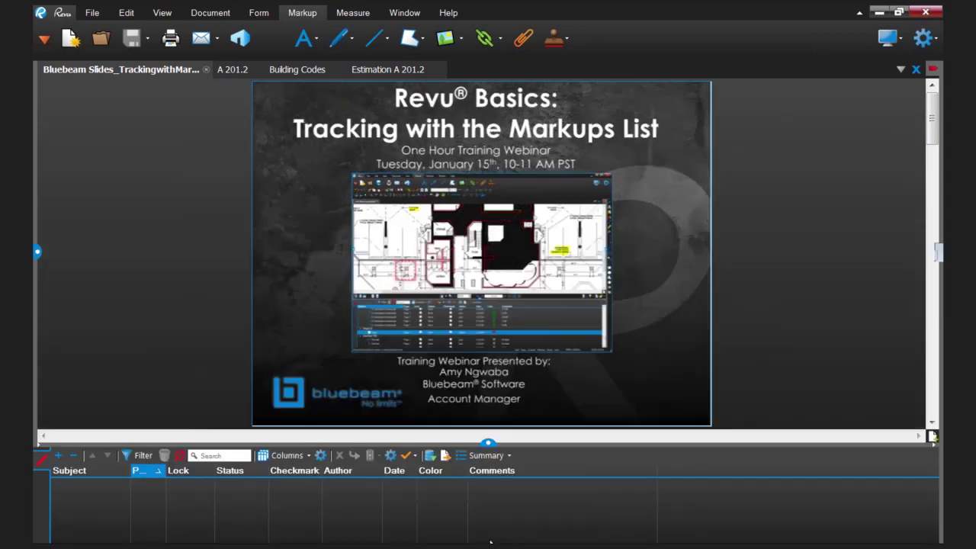
left_click(488, 445)
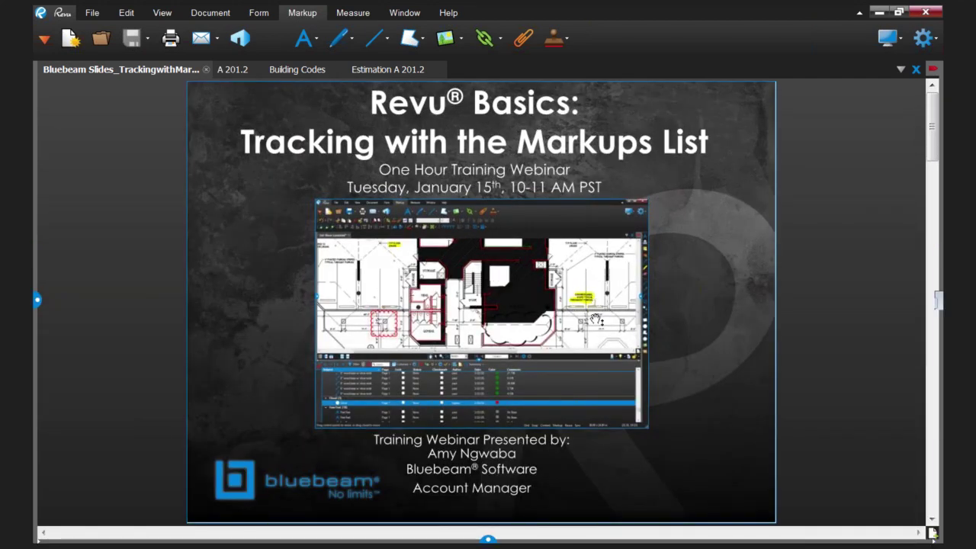
left_click(938, 302)
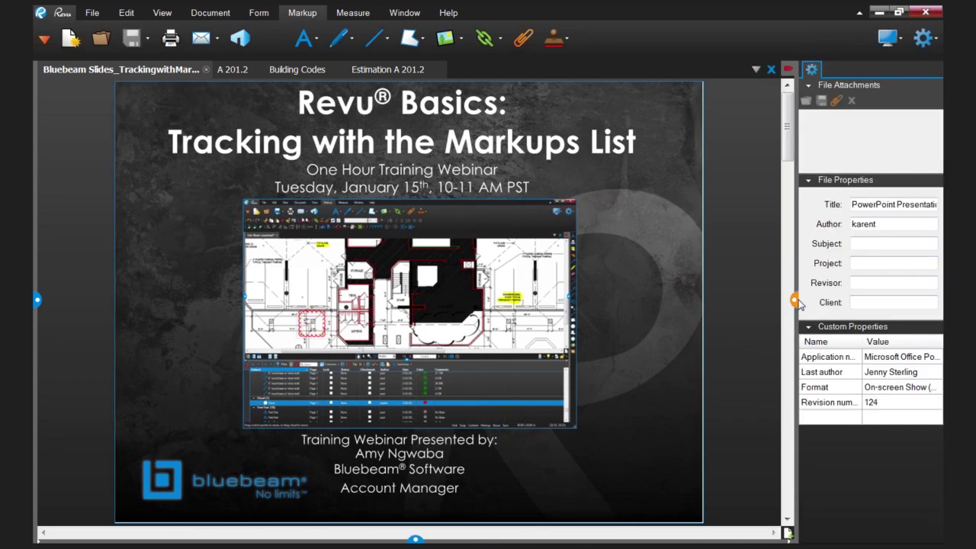
left_click(793, 302)
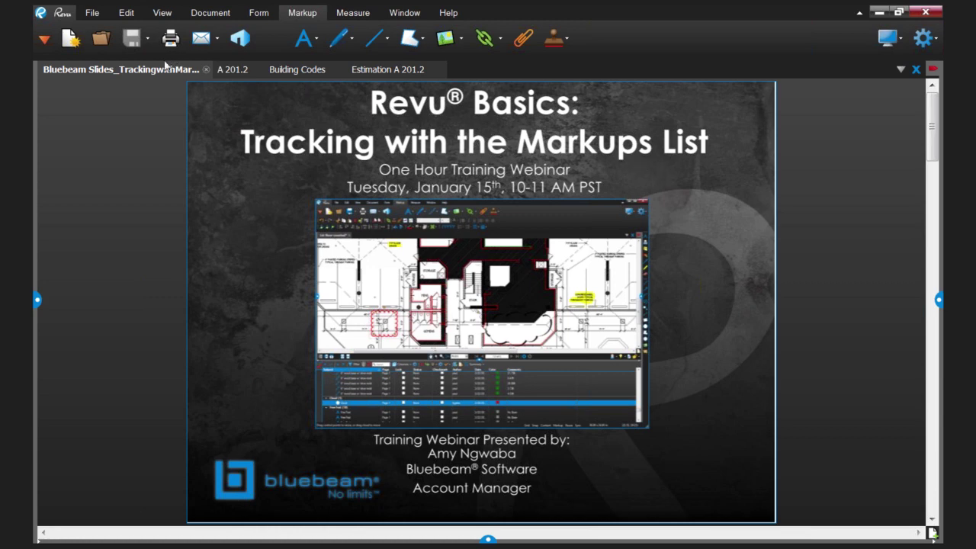
Step: Switch the interface to the Construction profile
left_click(162, 14)
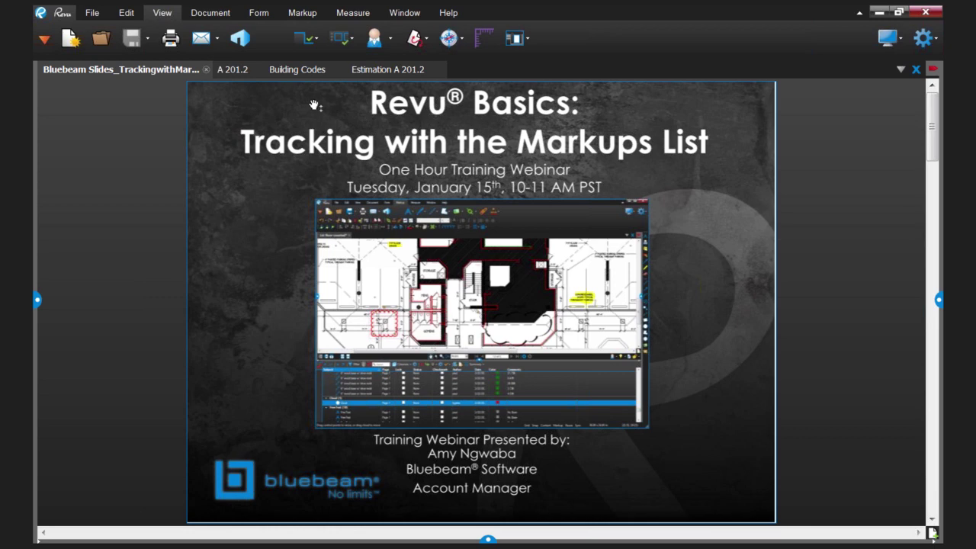
left_click(391, 39)
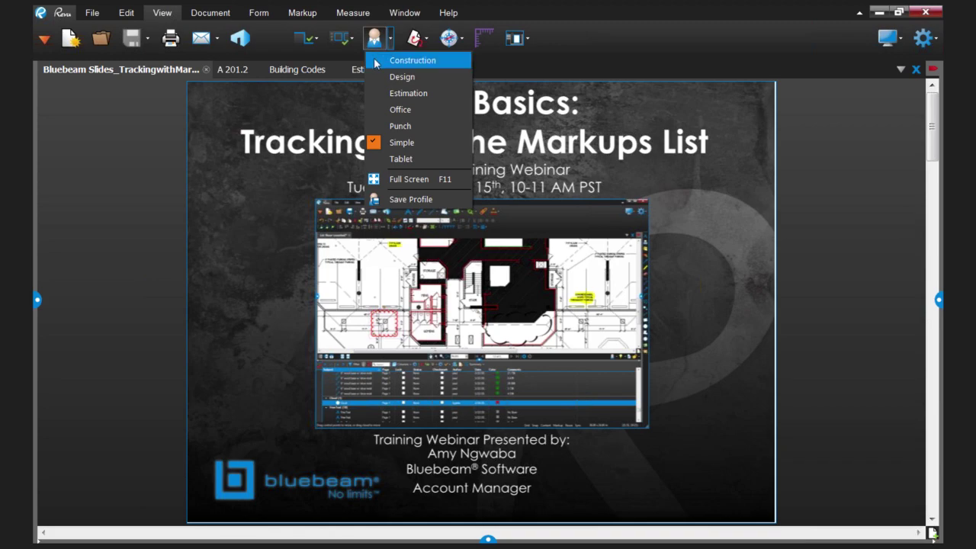
left_click(375, 61)
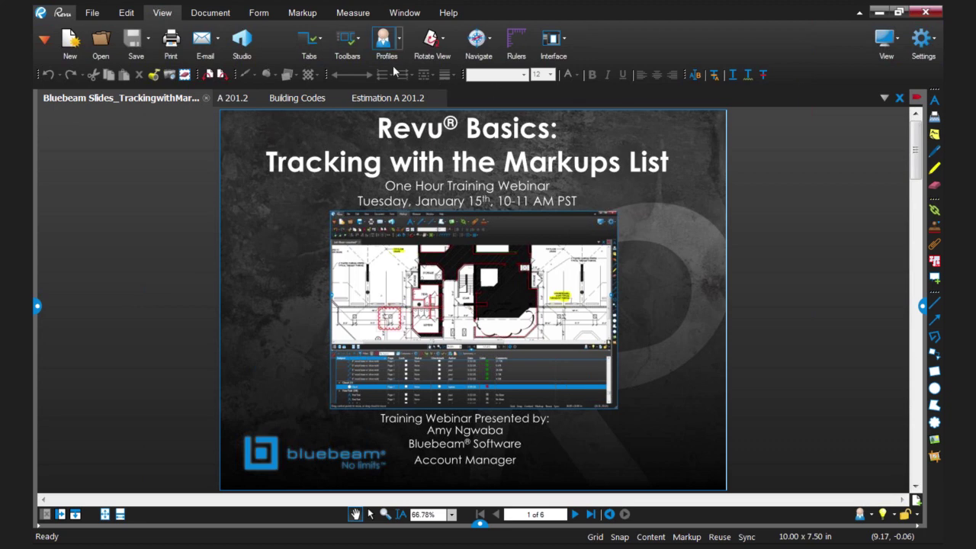
Step: Add a new profile named ABC Company and accept it as the active profile
left_click(382, 46)
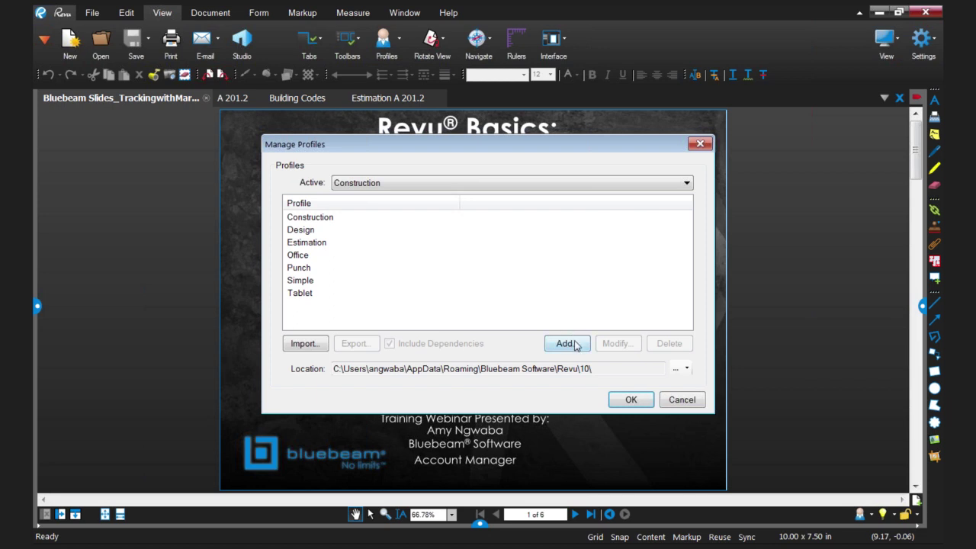
left_click(576, 345)
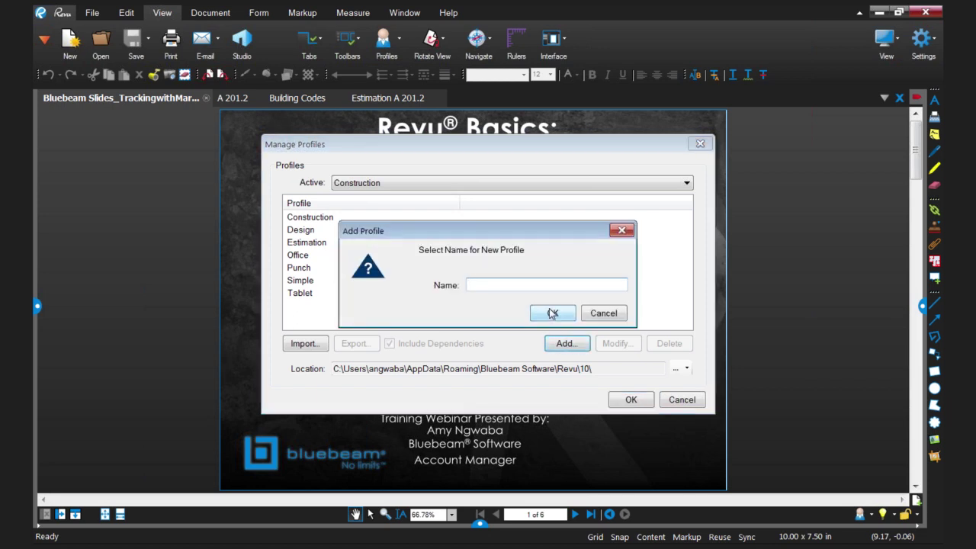
type("ABC Company")
left_click(552, 314)
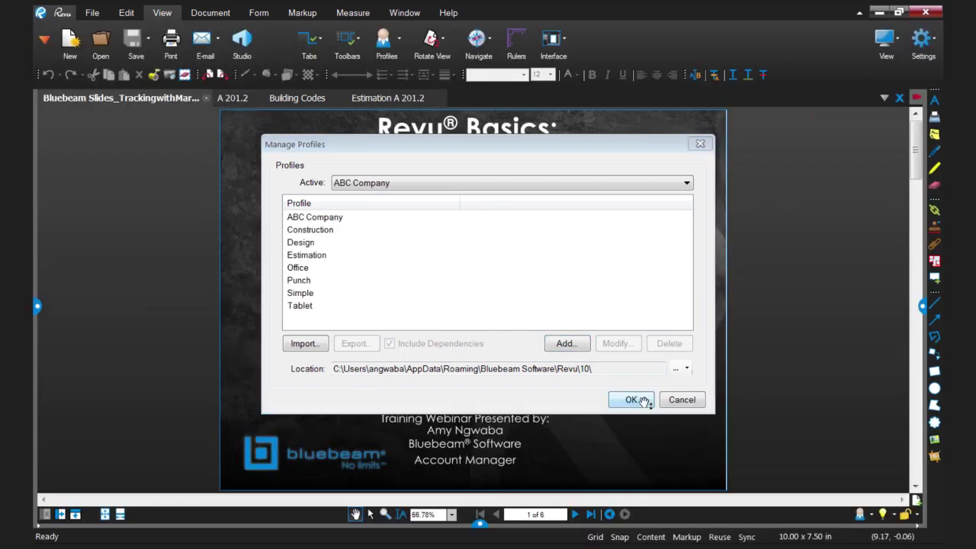
left_click(631, 399)
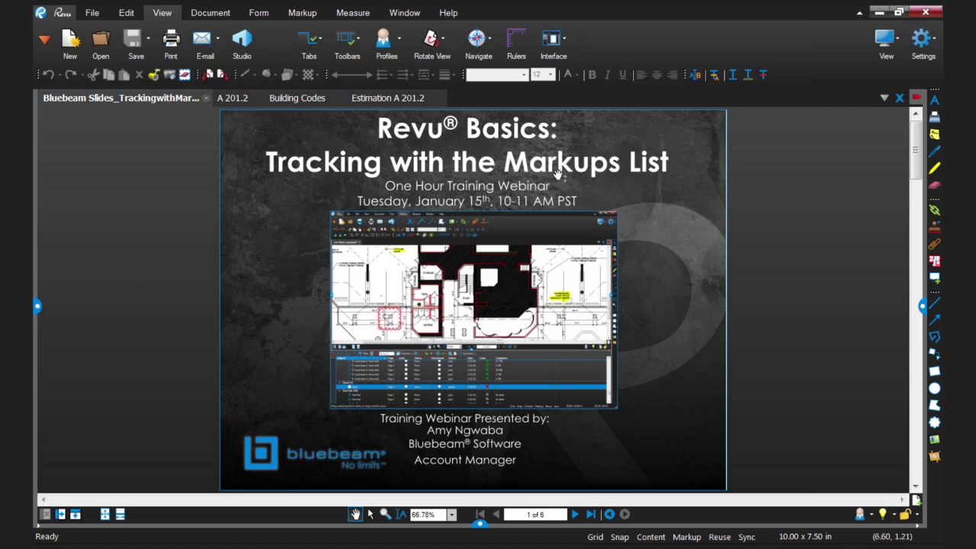
Step: Hide the Advanced Text toolbar
left_click(359, 39)
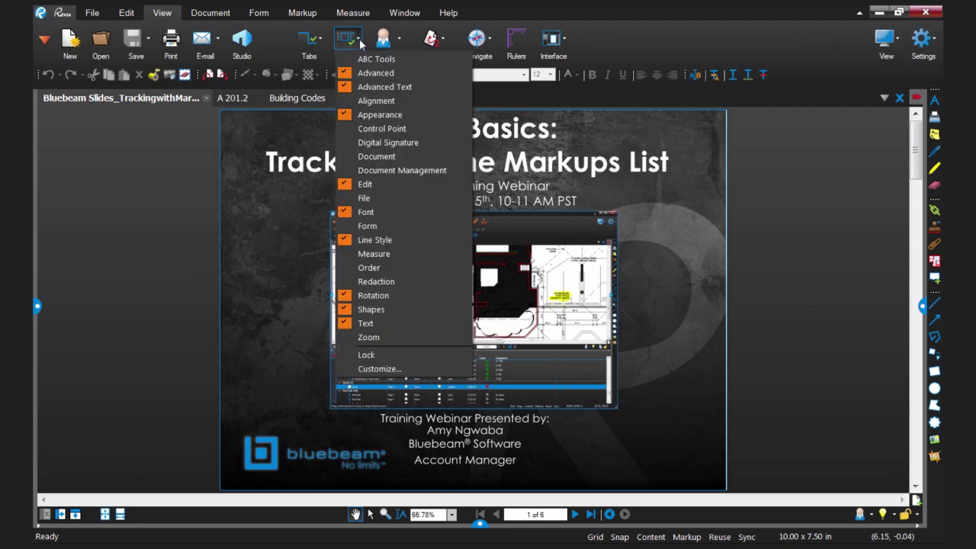
left_click(348, 88)
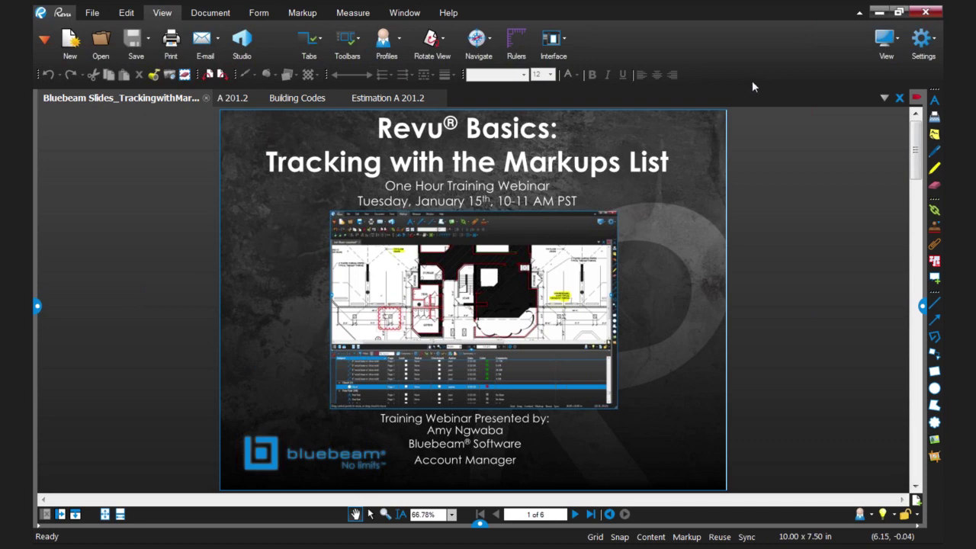
Step: Look at the export, modify and delete options for the ABC Company profile, leaving the profile manager without changes
left_click(384, 42)
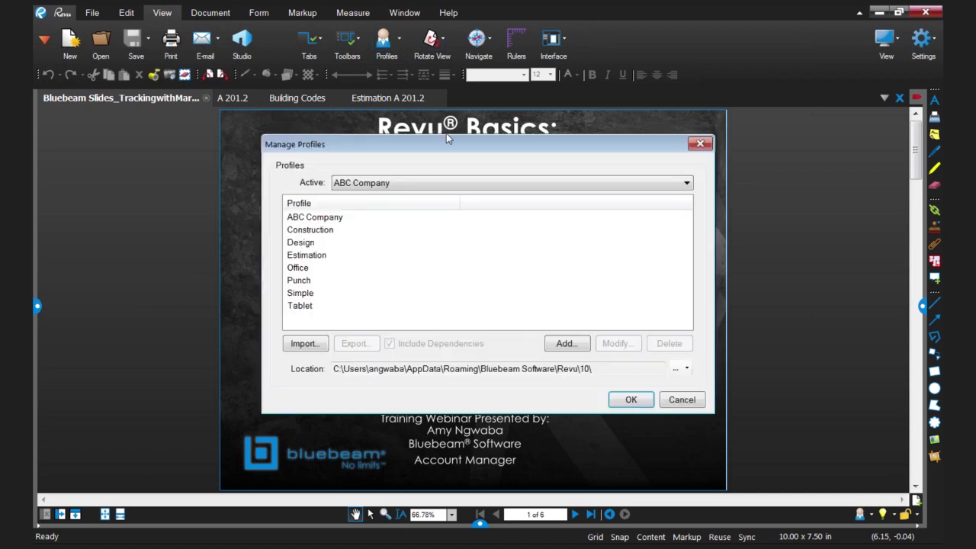
left_click(359, 219)
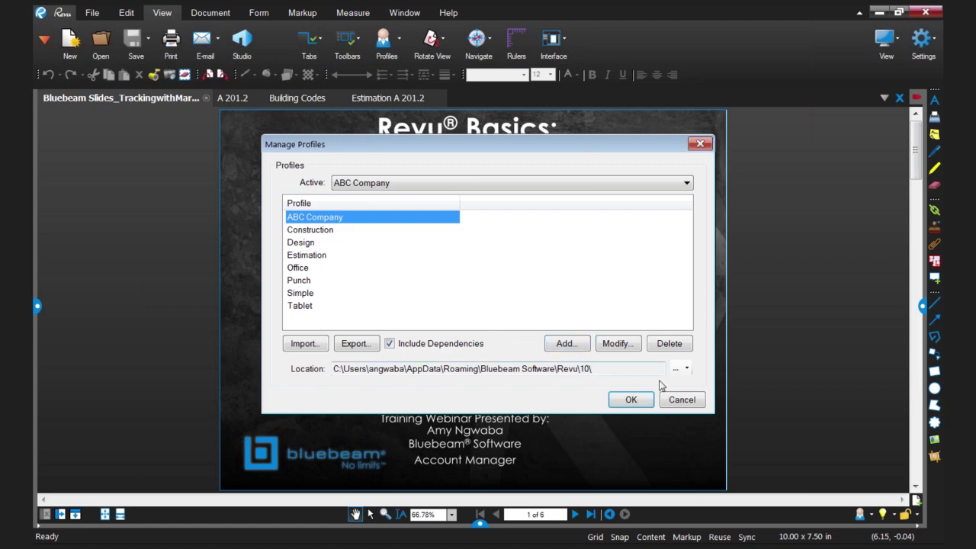
left_click(677, 402)
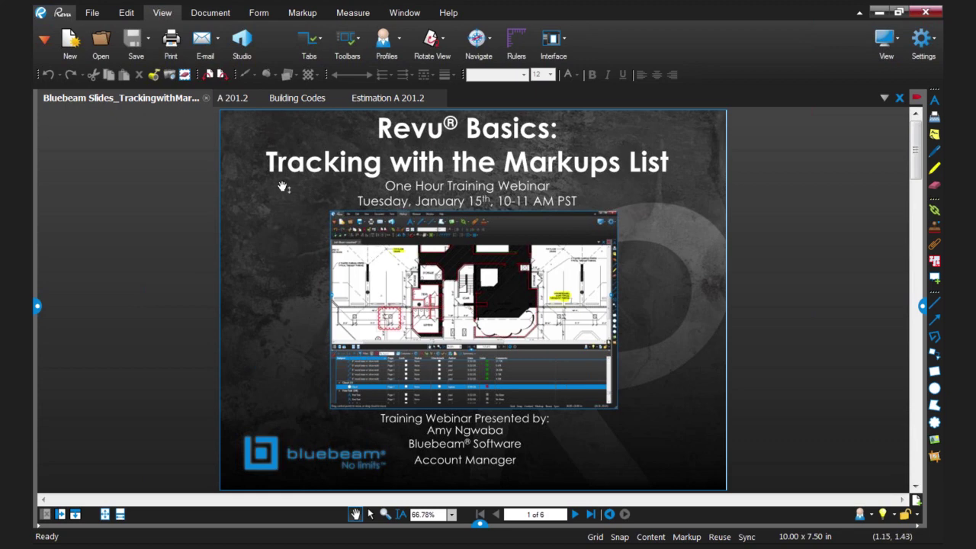
Step: View the A 201.2 drawing and the Building Codes document, and return to the A 201.2 drawing
left_click(236, 99)
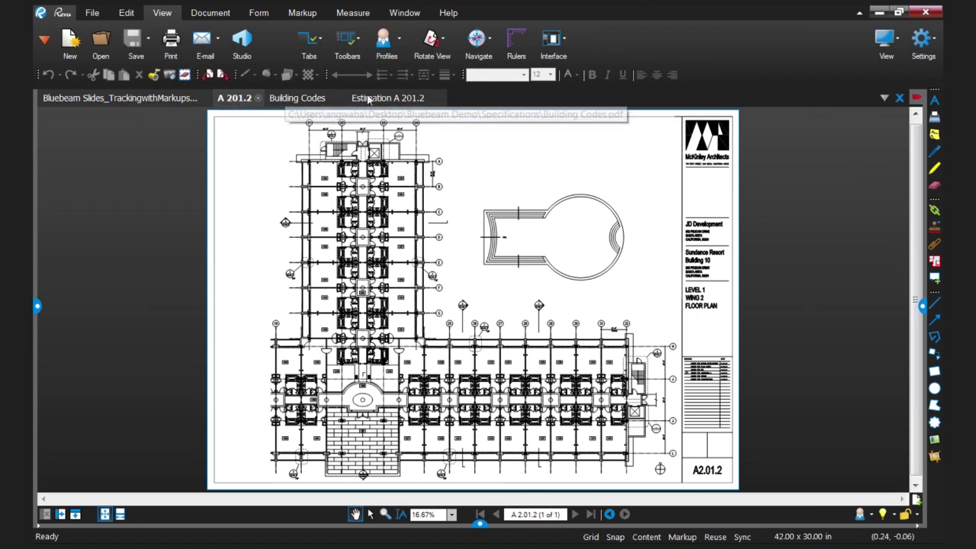
left_click(310, 101)
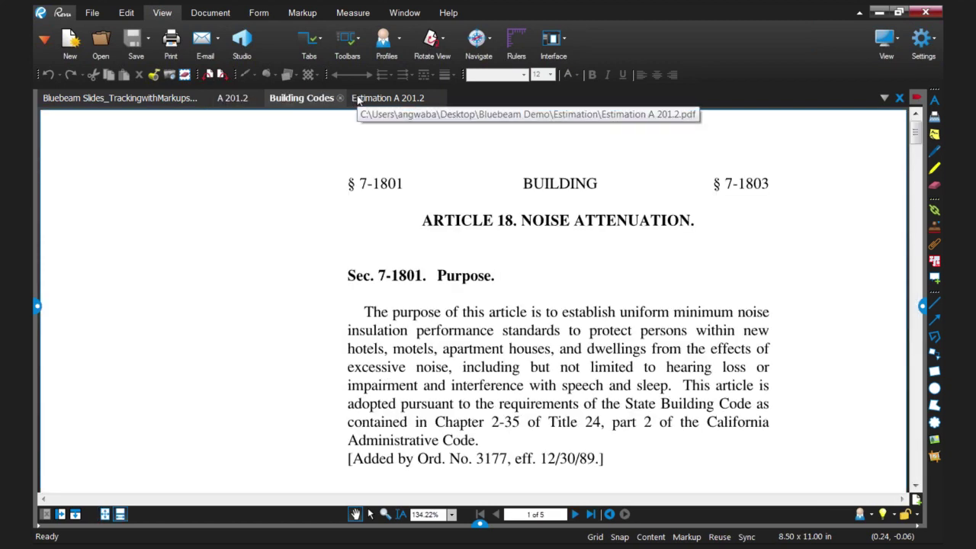
left_click(240, 96)
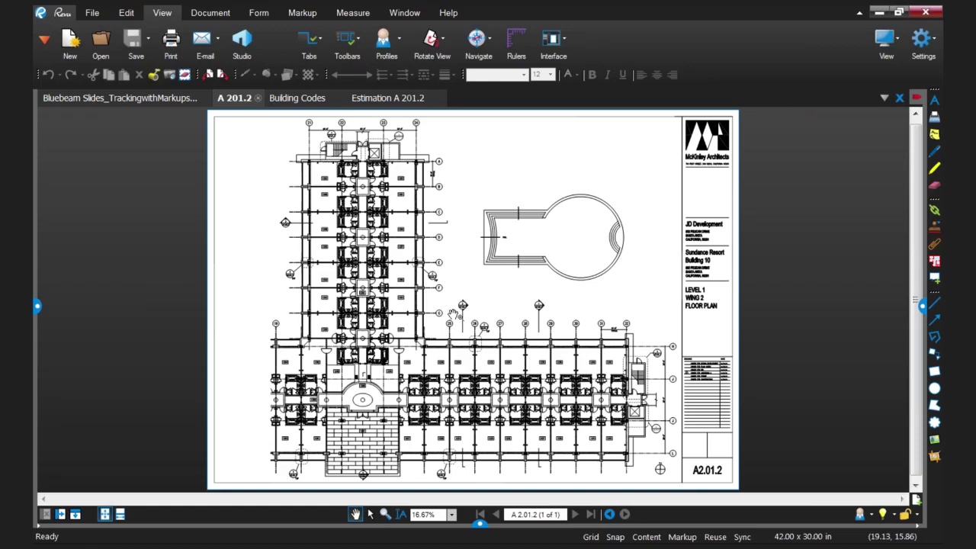
Step: Examine the A 201.2 floor plan up close around grid lines G and 25 and at the upper end of the vertical wing
scroll(454, 314, "up", 3)
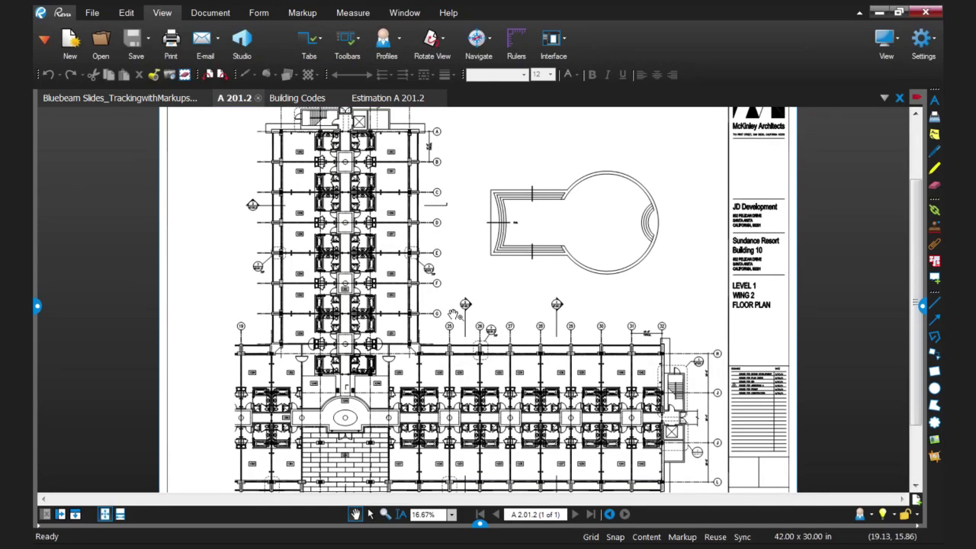
scroll(454, 314, "up", 4)
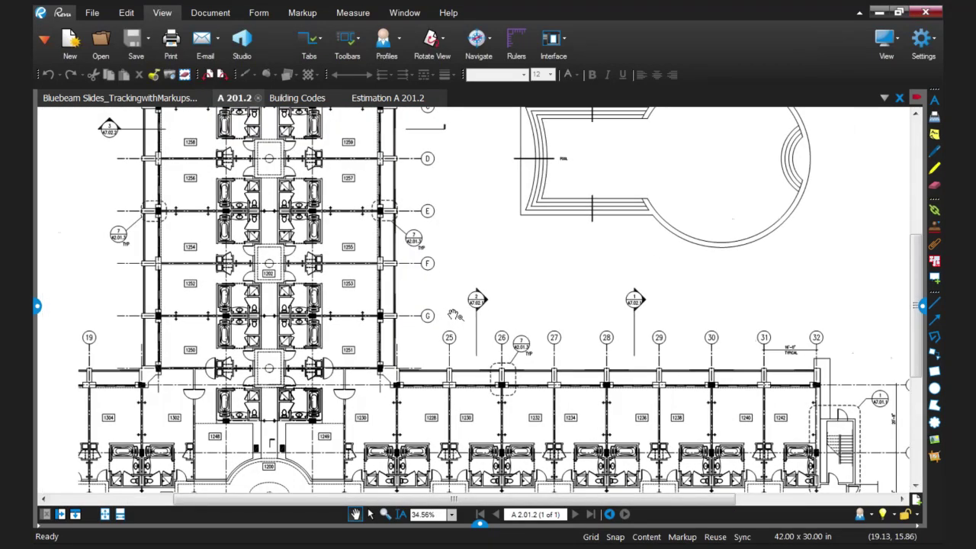
scroll(454, 314, "up", 3)
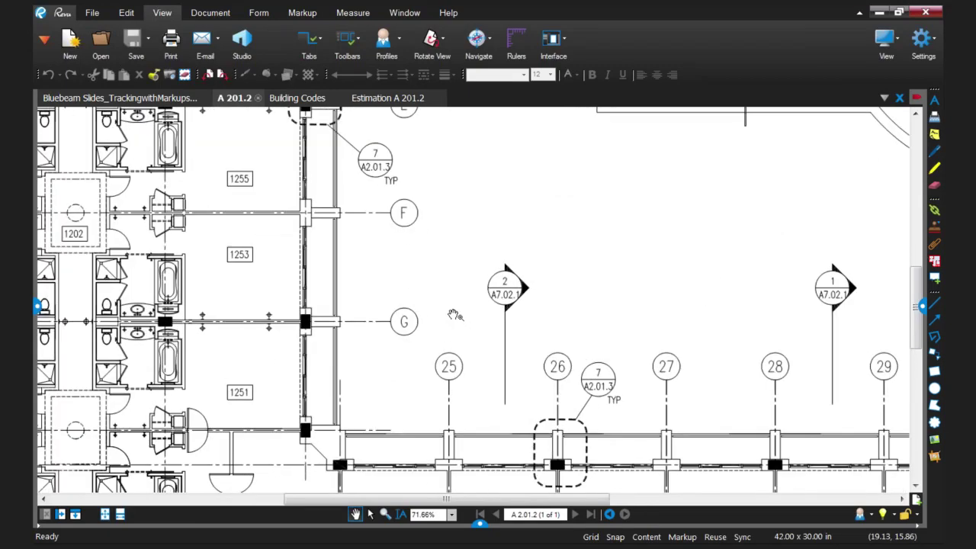
scroll(453, 315, "down", 3)
scroll(454, 314, "down", 3)
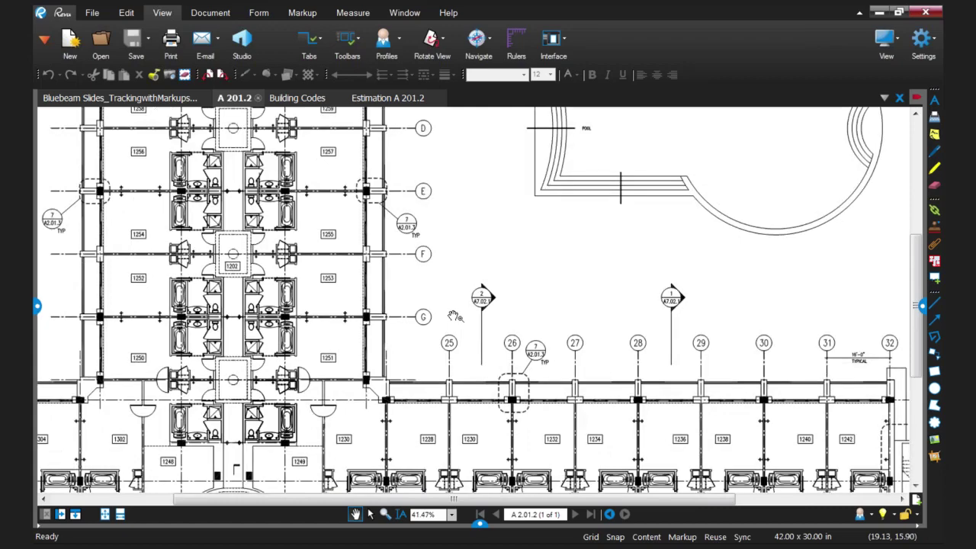
scroll(454, 315, "down", 1)
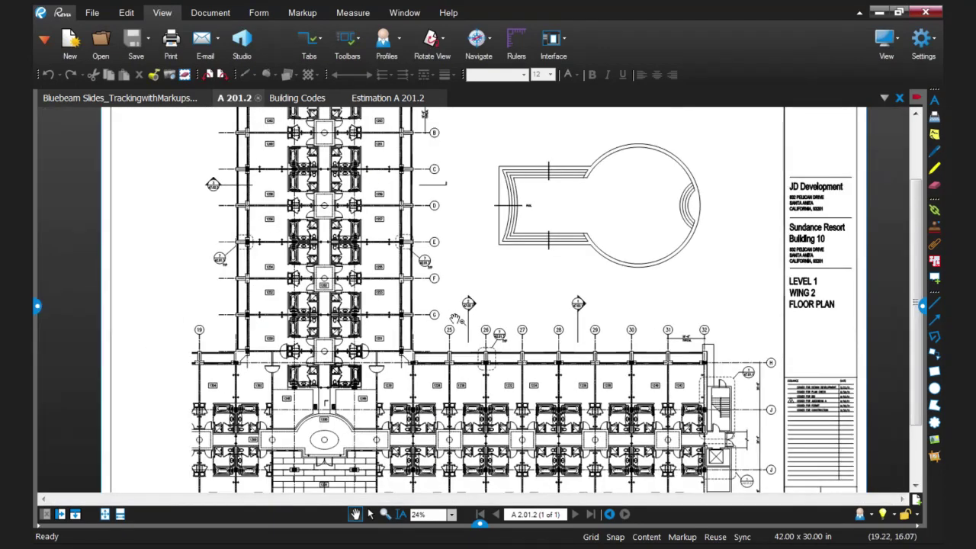
scroll(454, 314, "down", 1)
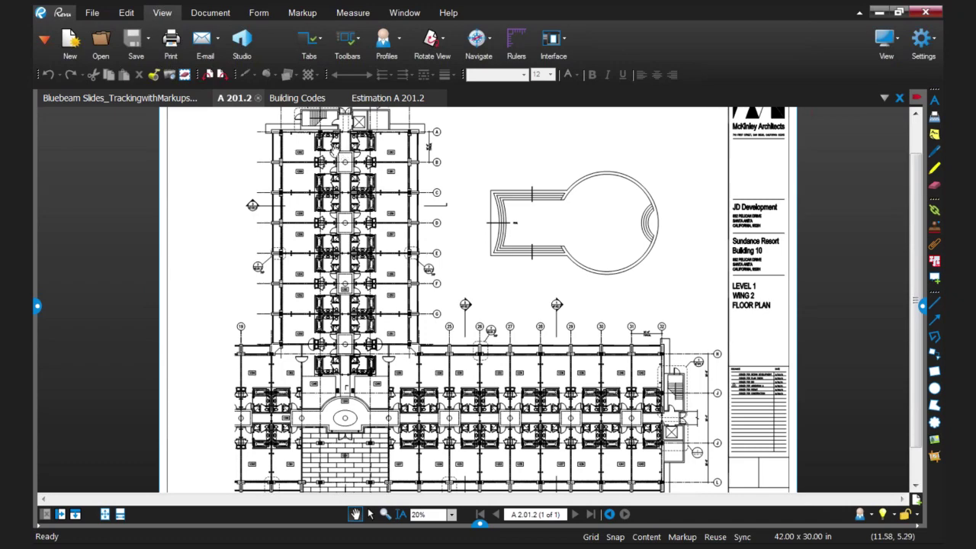
mouse_move(339, 153)
left_mouse_down()
mouse_move(370, 281)
mouse_move(420, 351)
left_mouse_up()
scroll(424, 355, "up", 1)
scroll(425, 356, "up", 4)
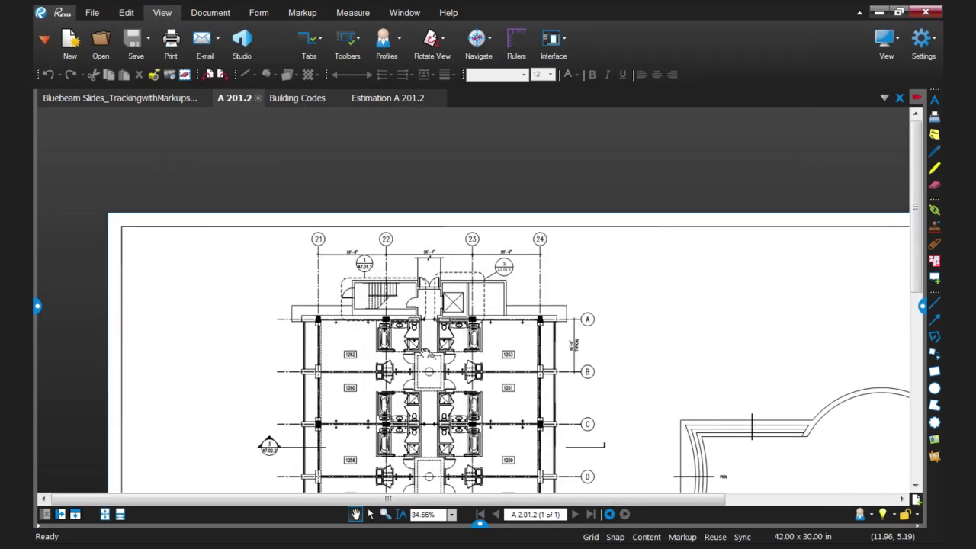
Step: Split the A 201.2 drawing vertically into two side-by-side panes, with the circular lobby area in view
scroll(507, 363, "down", 1)
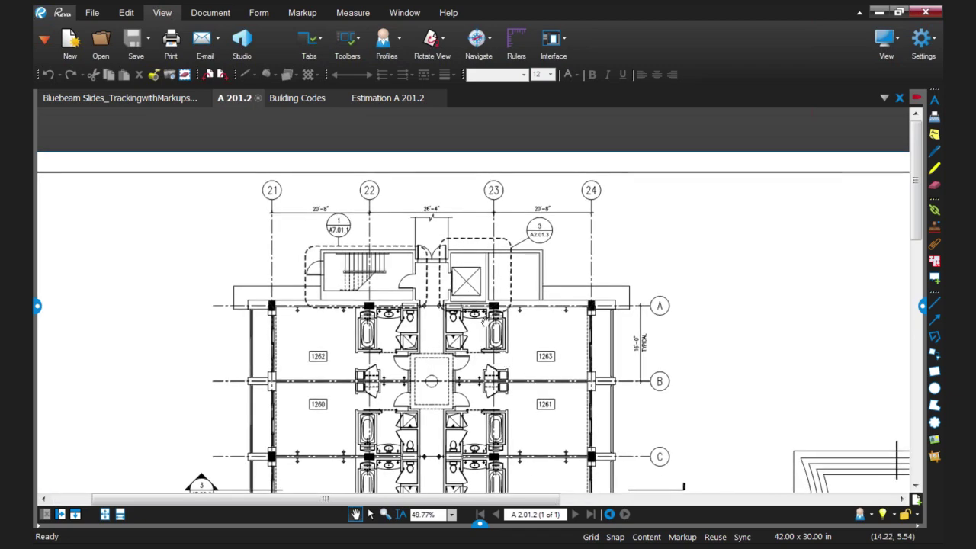
left_click_drag(580, 396, 573, 321)
mouse_move(639, 361)
left_mouse_down()
mouse_move(528, 272)
mouse_move(519, 224)
left_mouse_up()
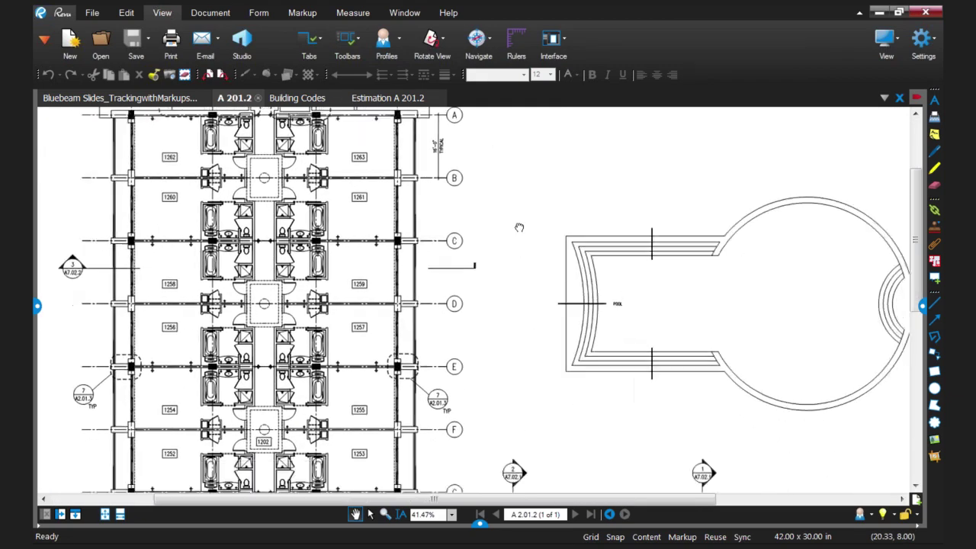
scroll(518, 227, "down", 1)
left_click_drag(605, 427, 532, 227)
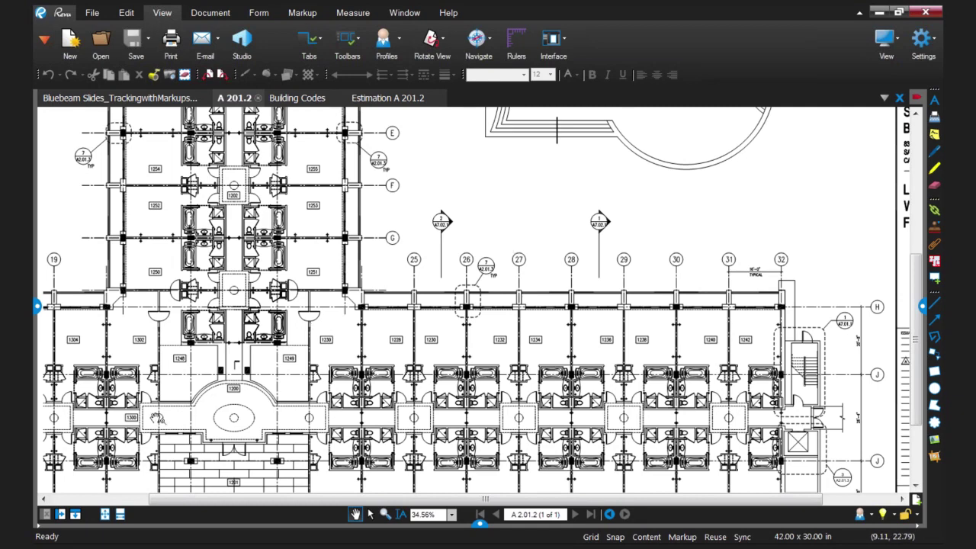
left_click(62, 515)
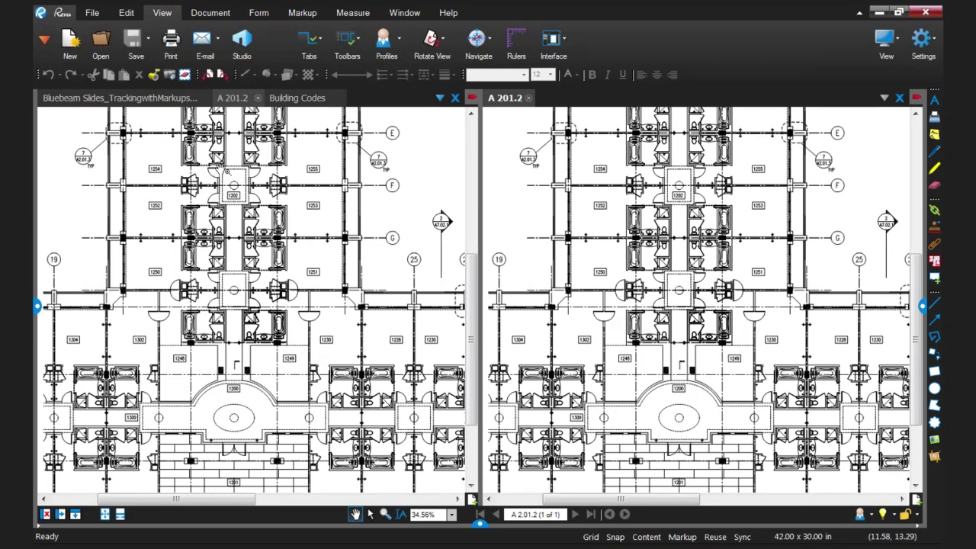
Step: Examine the stairwell near grid line 22 in one pane and the stairwell near grid line J in the other
left_click_drag(221, 166, 260, 289)
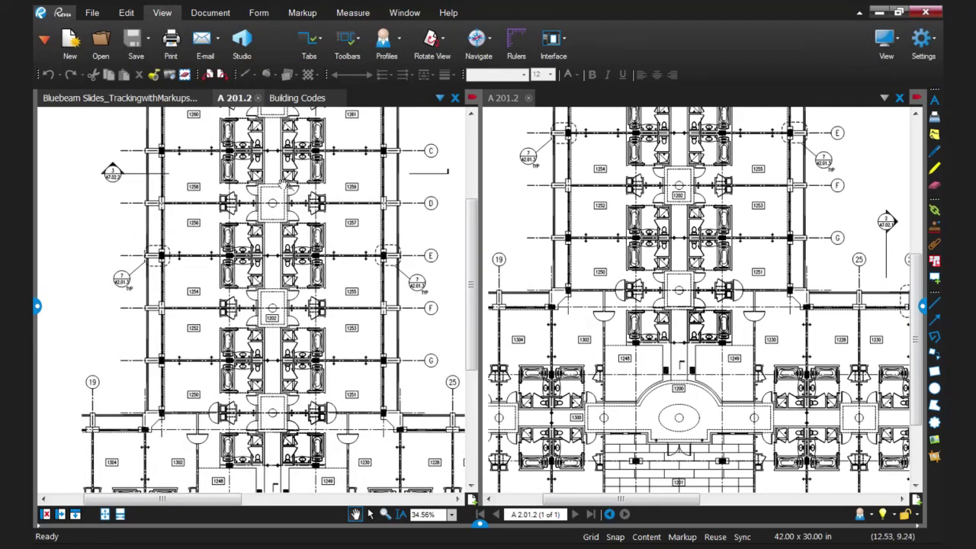
left_click_drag(279, 176, 283, 336)
left_click_drag(301, 225, 281, 255)
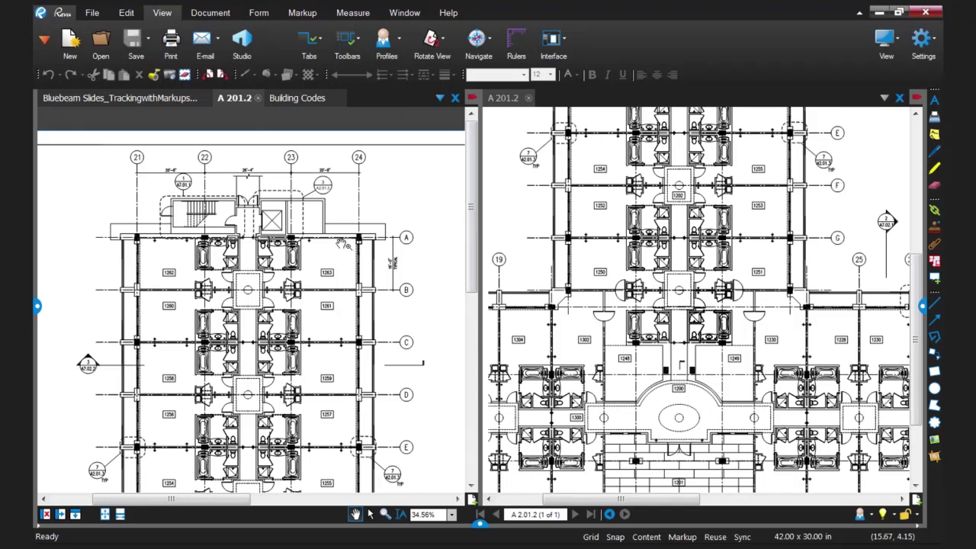
left_click(815, 336)
scroll(815, 336, "down", 3)
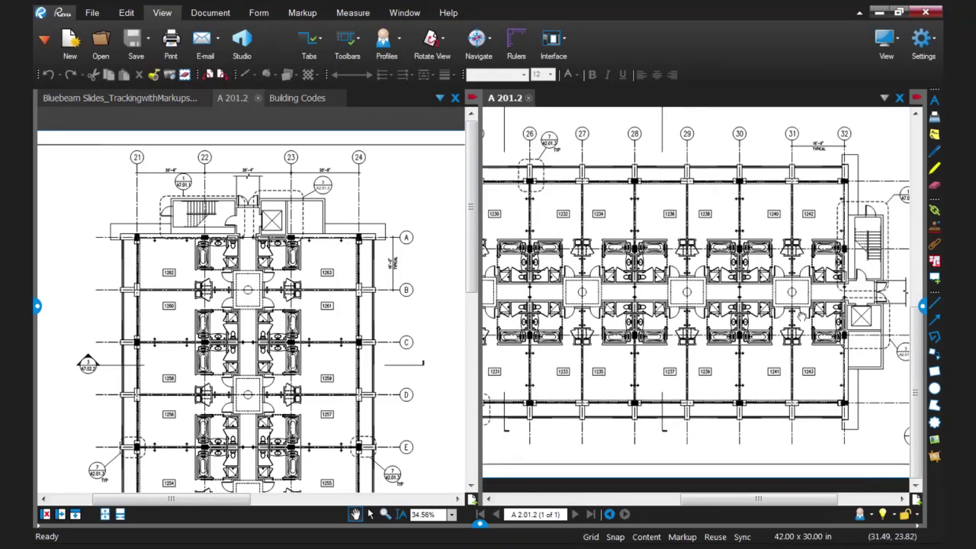
scroll(770, 297, "up", 3)
left_click_drag(770, 298, 725, 340)
scroll(279, 243, "up", 3)
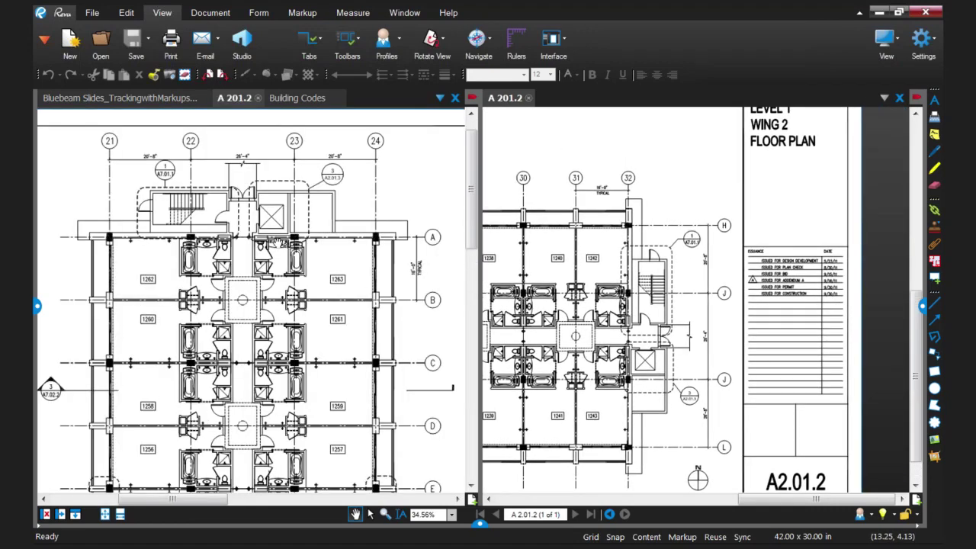
left_click_drag(228, 195, 267, 243)
scroll(694, 353, "up", 3)
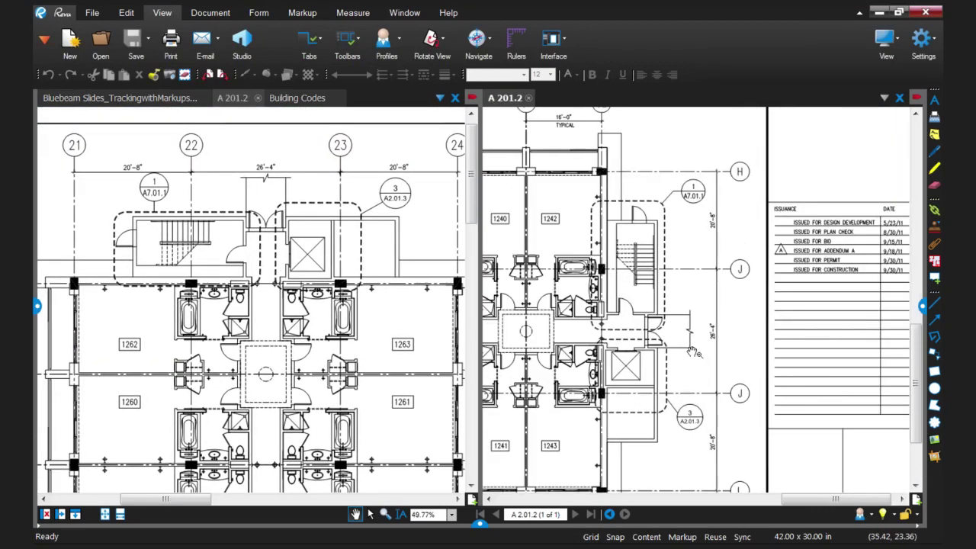
scroll(676, 284, "up", 3)
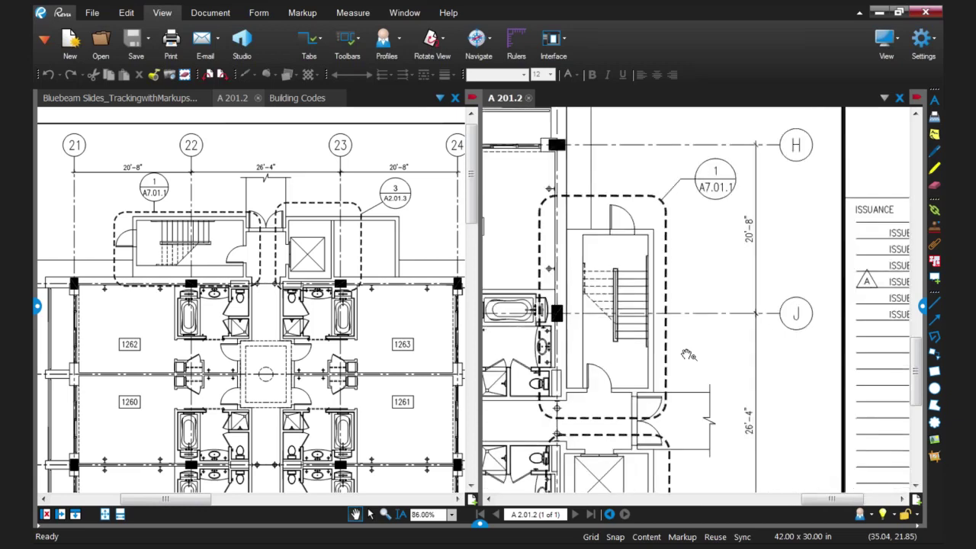
scroll(259, 242, "up", 1)
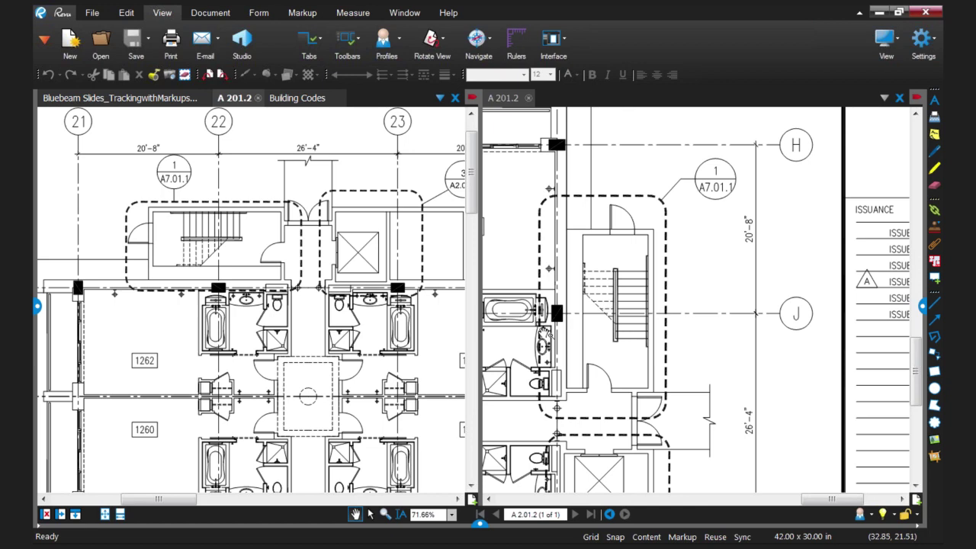
Step: Turn on Sync for the two A 201.2 panes and view room 1259 enlarged in both
left_click(742, 538)
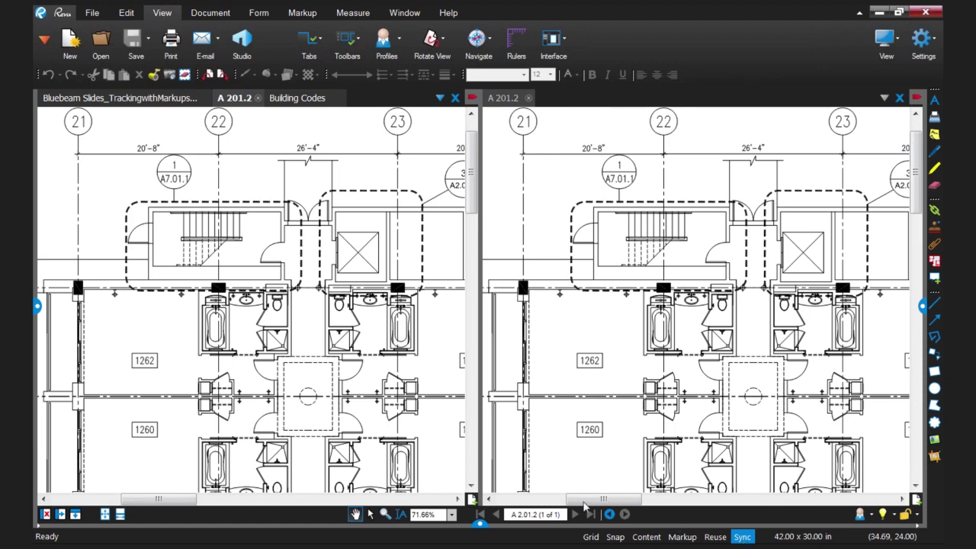
left_click_drag(438, 475, 395, 377)
scroll(377, 344, "up", 4)
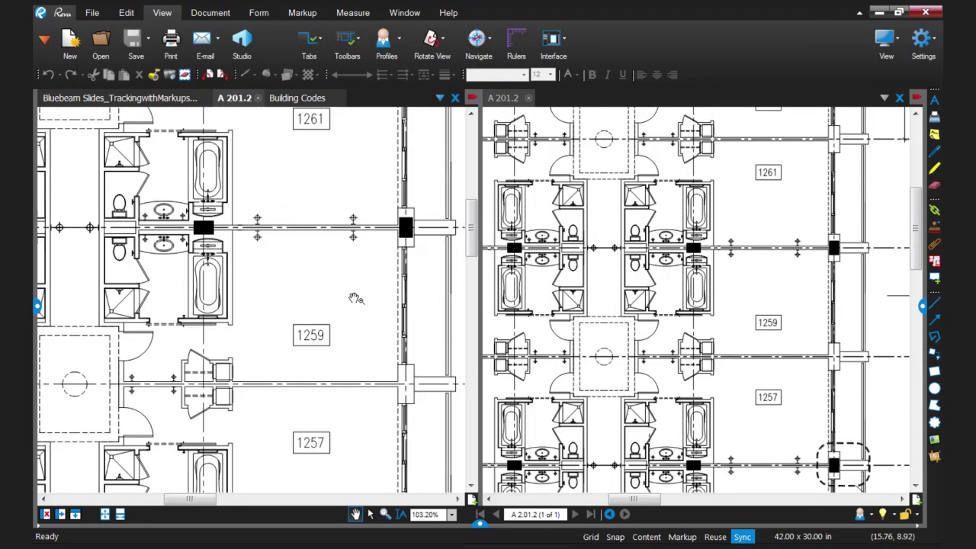
scroll(321, 311, "up", 1)
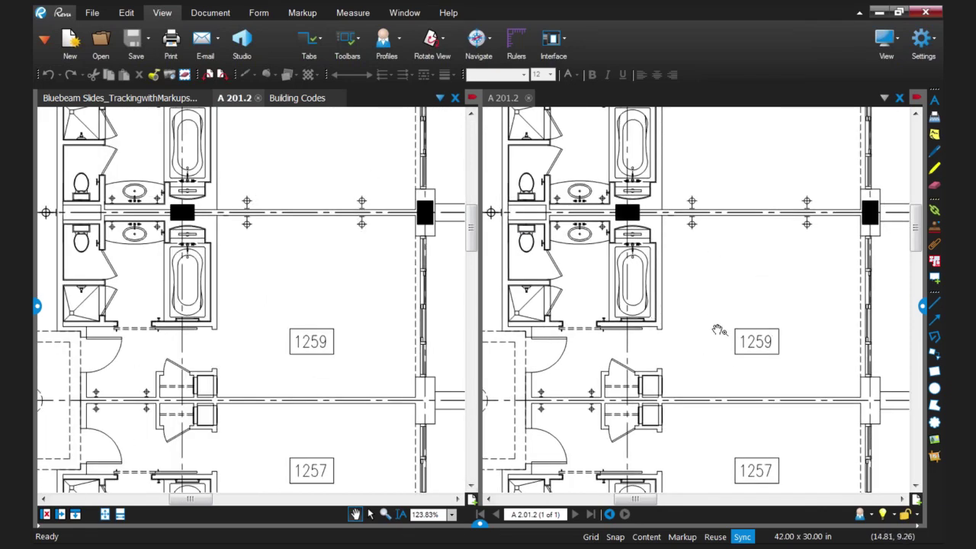
Step: Examine the guest rooms 1258 to 1263 along both sides of the corridor in the synchronized panes
scroll(234, 366, "down", 1)
left_click_drag(188, 357, 331, 350)
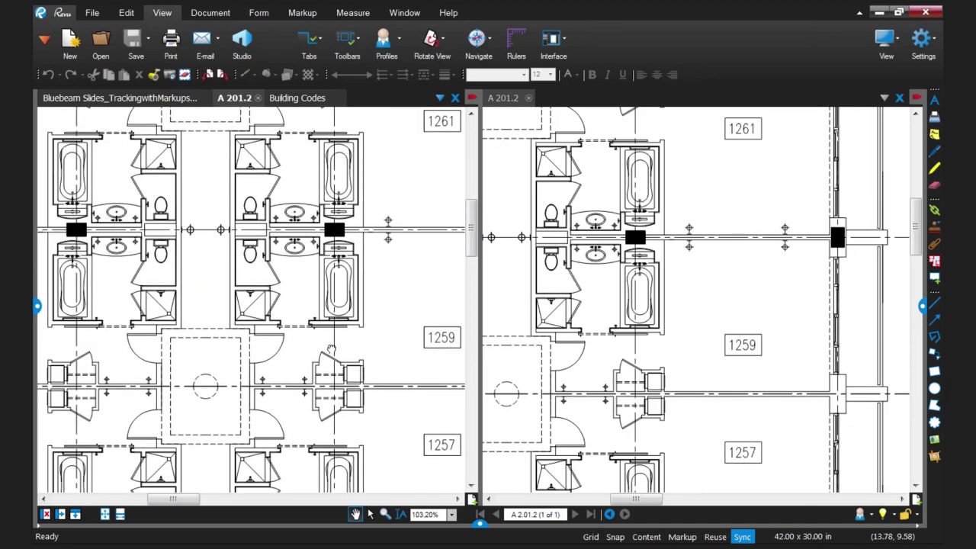
left_click_drag(182, 290, 328, 362)
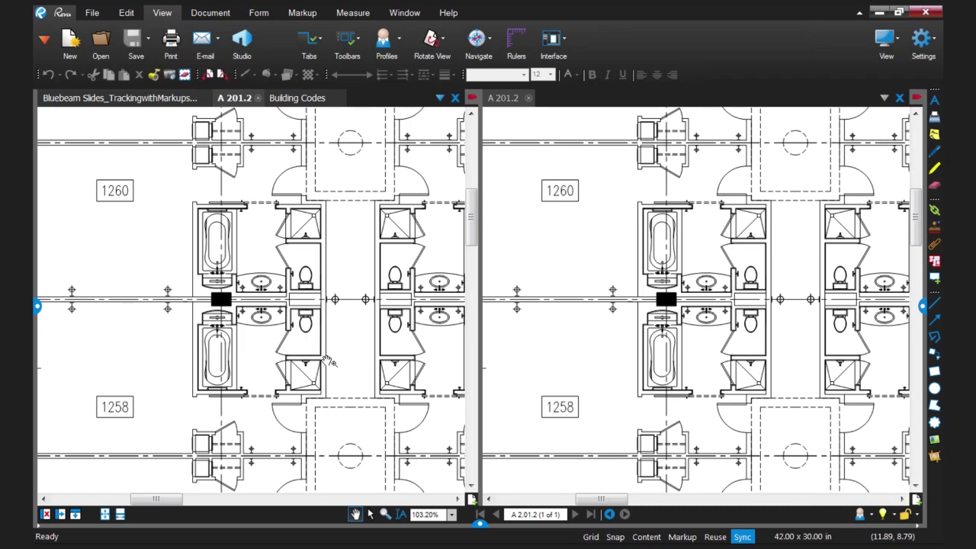
left_click_drag(278, 311, 311, 404)
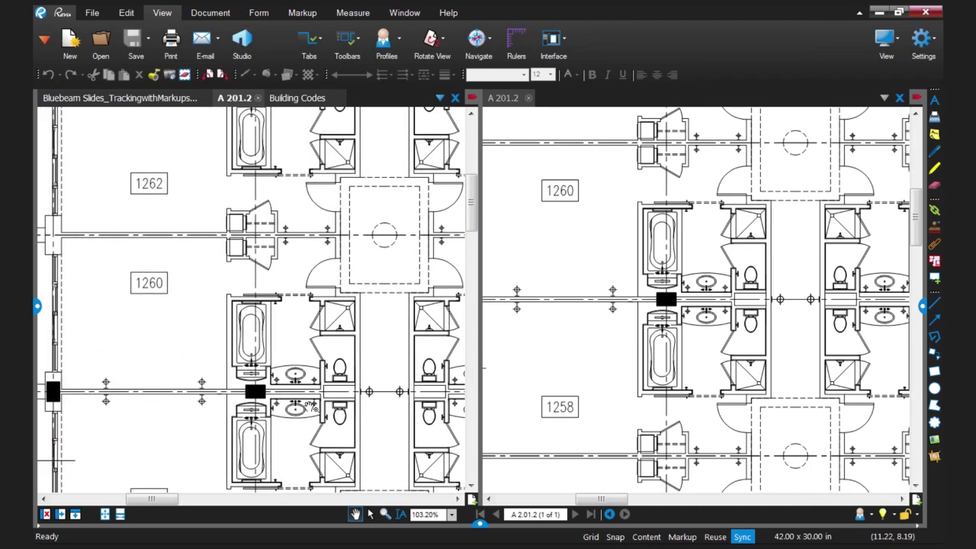
left_click_drag(279, 365, 336, 388)
scroll(336, 389, "down", 1)
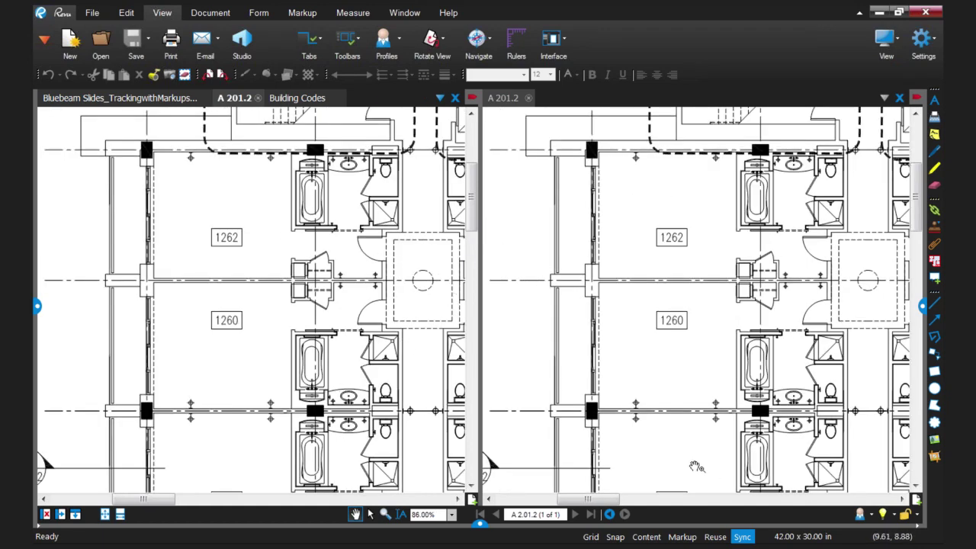
scroll(334, 334, "down", 1)
left_click_drag(369, 327, 225, 327)
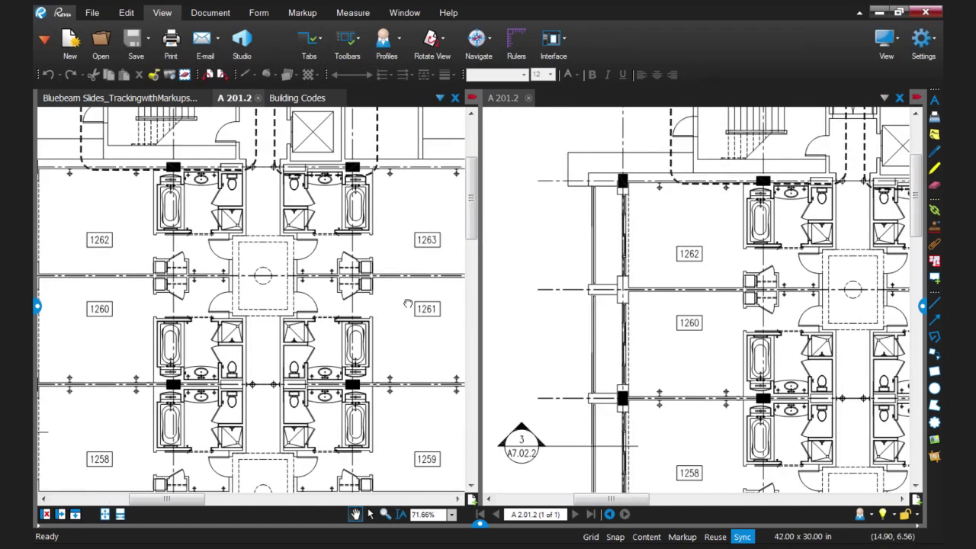
left_click_drag(467, 288, 345, 285)
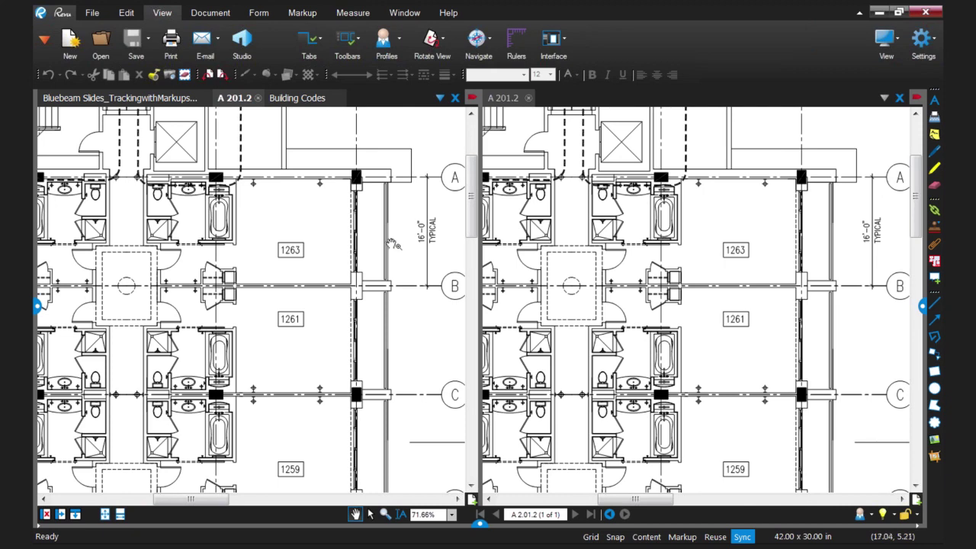
Step: Show the Building Codes document beside the A 201.2 drawing and turn off Sync
left_click(290, 98)
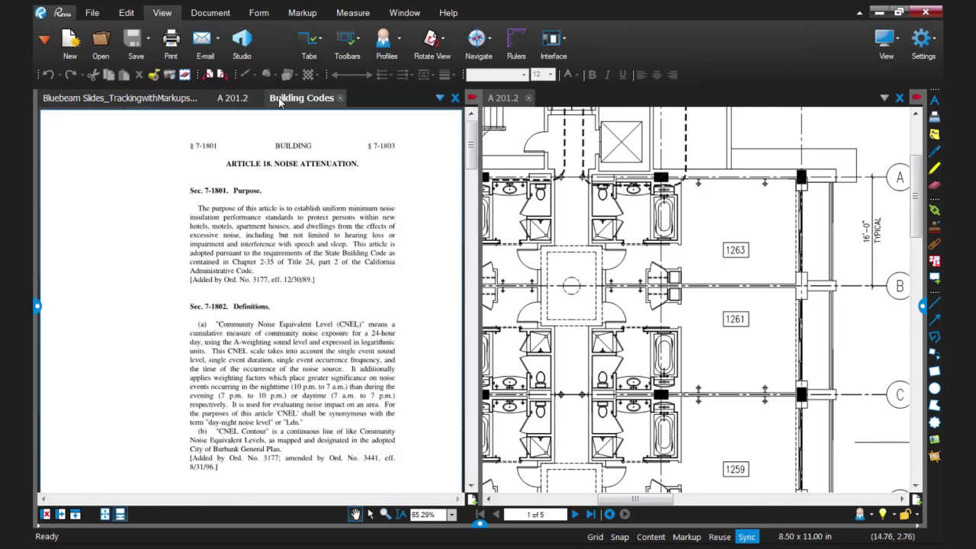
left_click(746, 536)
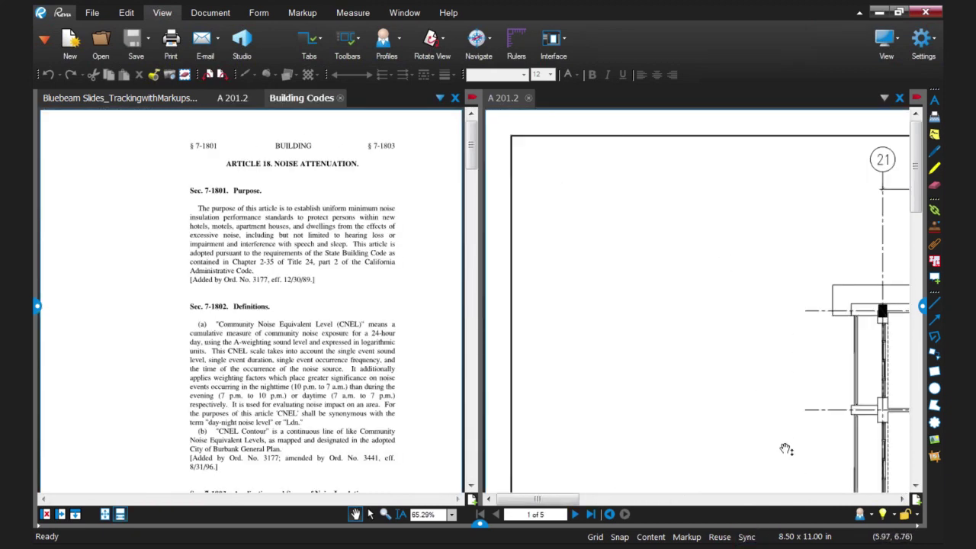
scroll(732, 328, "down", 1)
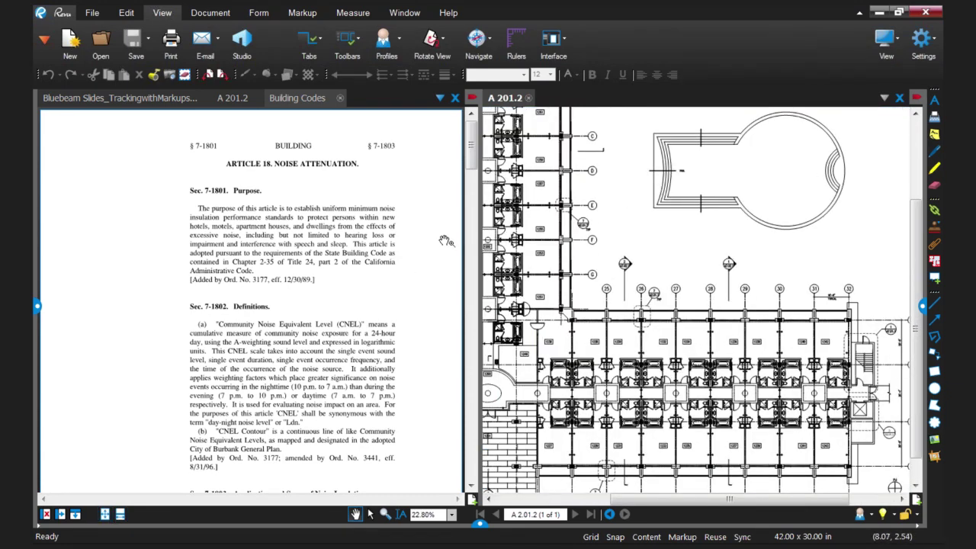
Step: View sections 7-1804 and 7-1805 of Building Codes alongside the A 201.2 rooms between grid lines 25 and 30
left_click(471, 487)
left_click_drag(471, 487, 471, 489)
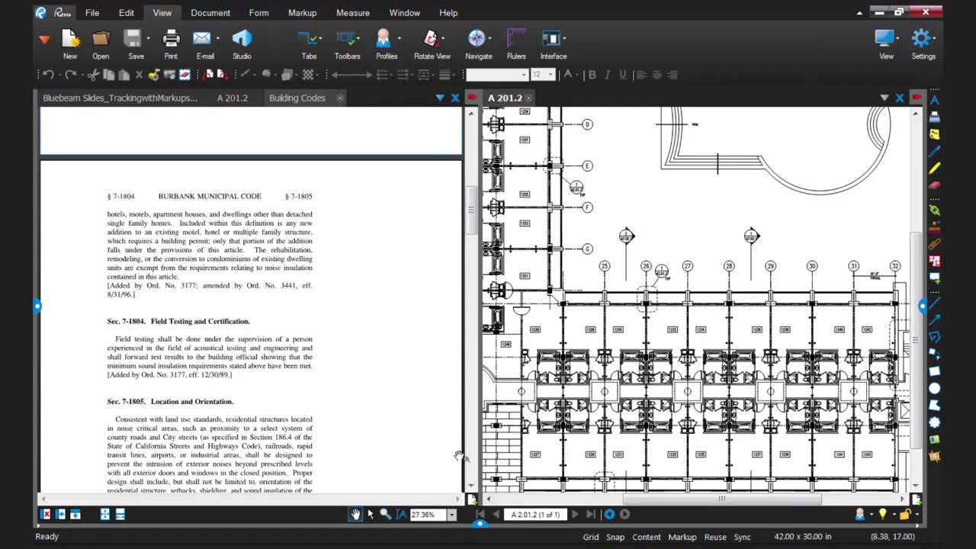
left_click(472, 487)
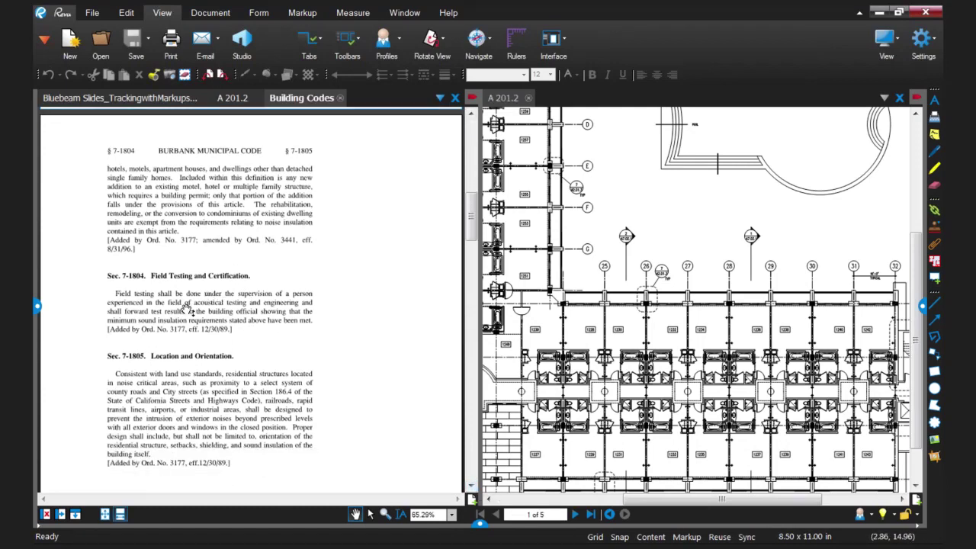
scroll(776, 326, "up", 2)
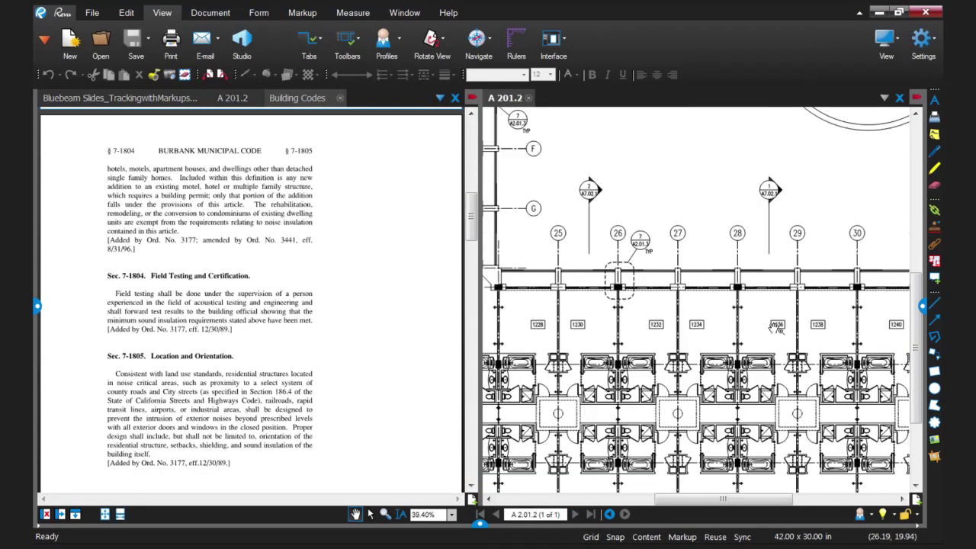
Step: Split the A 201.2 pane horizontally and open a WebTab in the upper of the two new panes
left_click(76, 515)
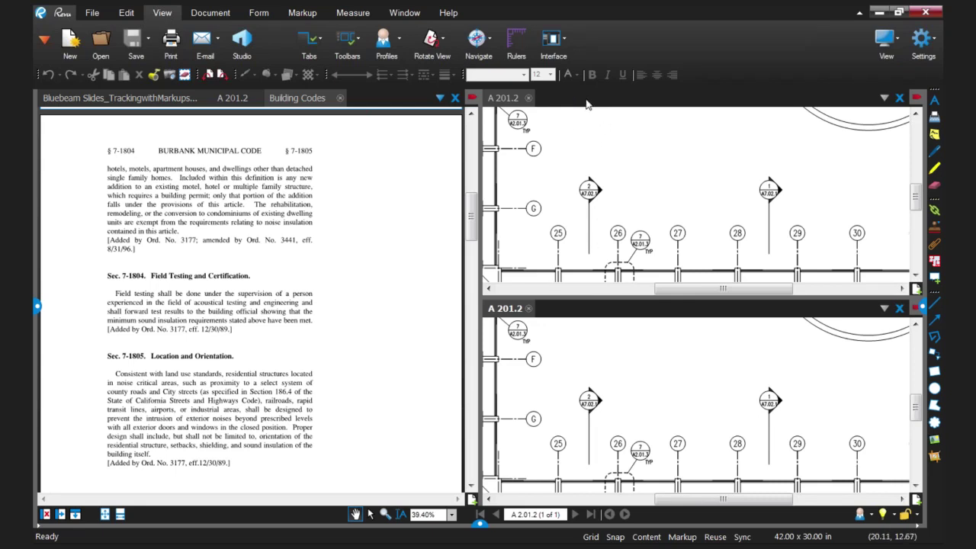
right_click(584, 100)
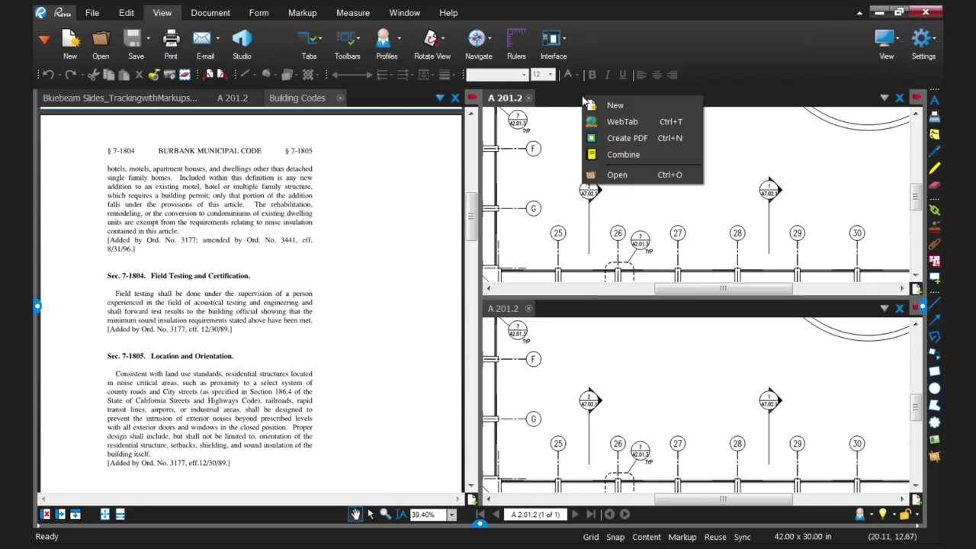
left_click(614, 122)
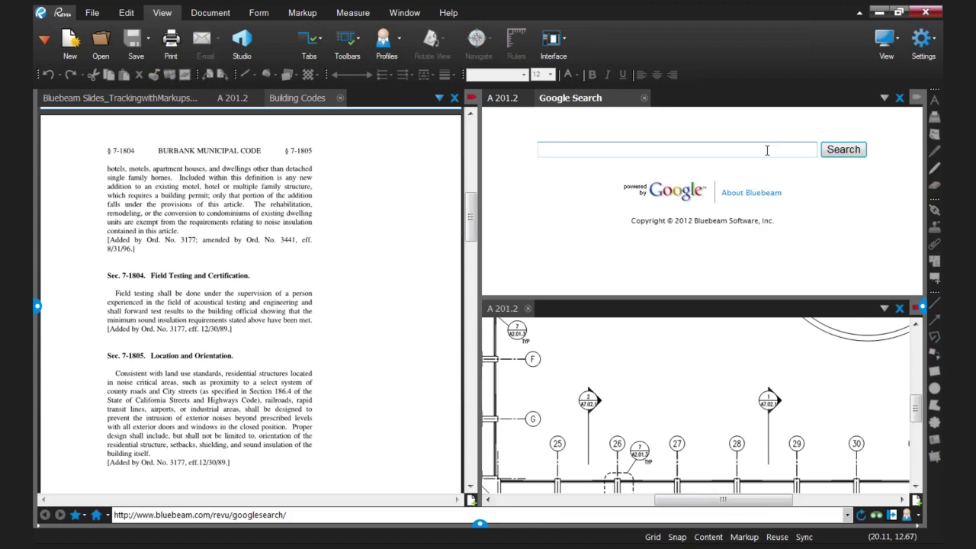
Step: Search the web for "california building codes" and view the California Building Standards Commission website
type("california building ")
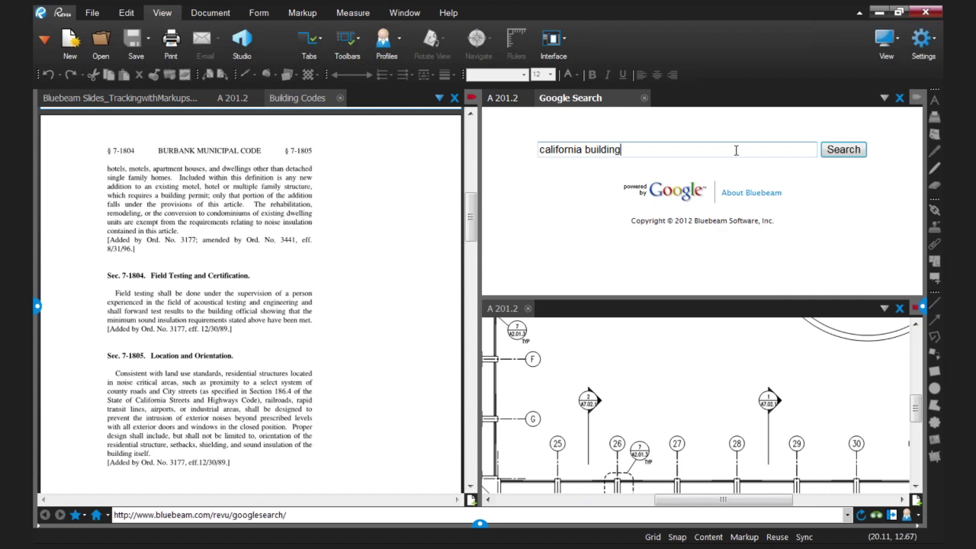
type("codes")
left_click(837, 153)
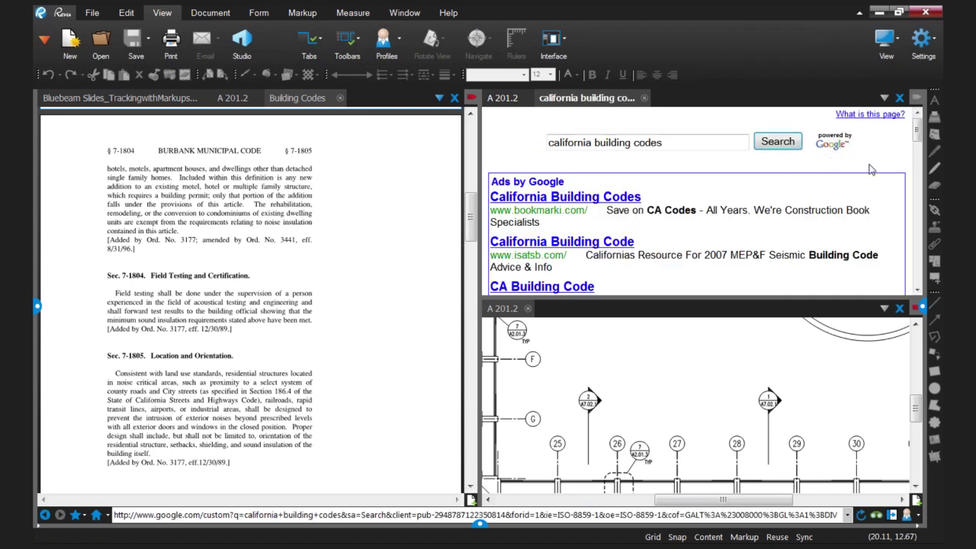
scroll(916, 133, "down", 4)
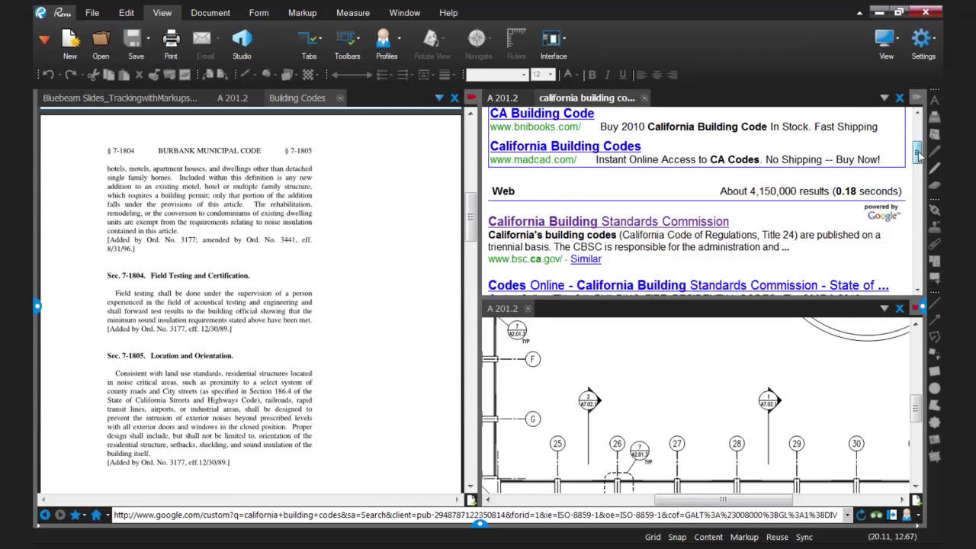
left_click(702, 217)
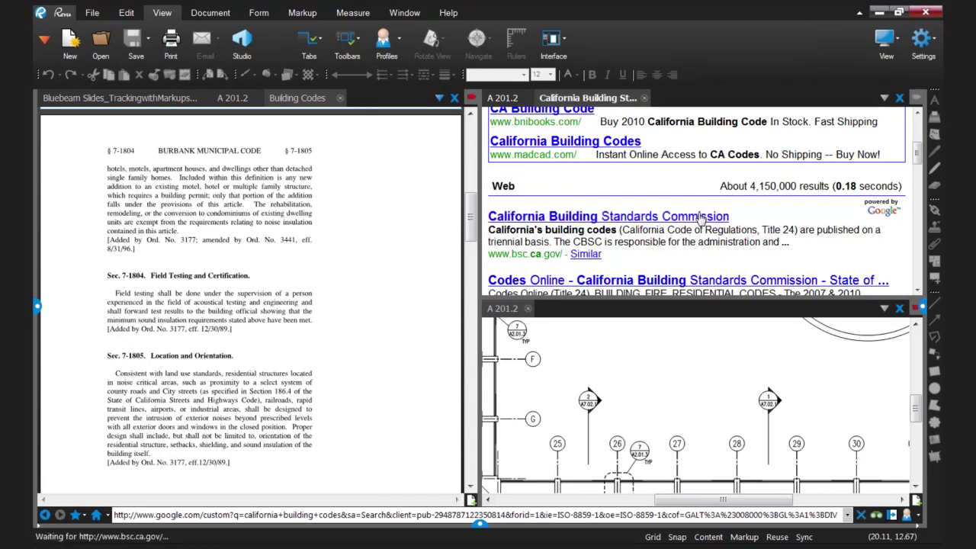
left_click_drag(922, 133, 919, 171)
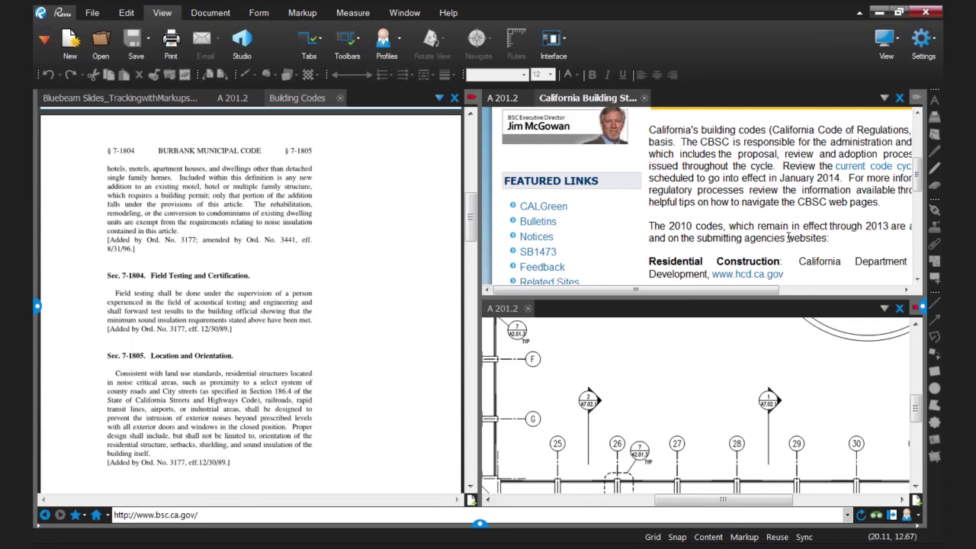
Step: Close the split pane that holds the web page
left_click(901, 99)
left_click(900, 99)
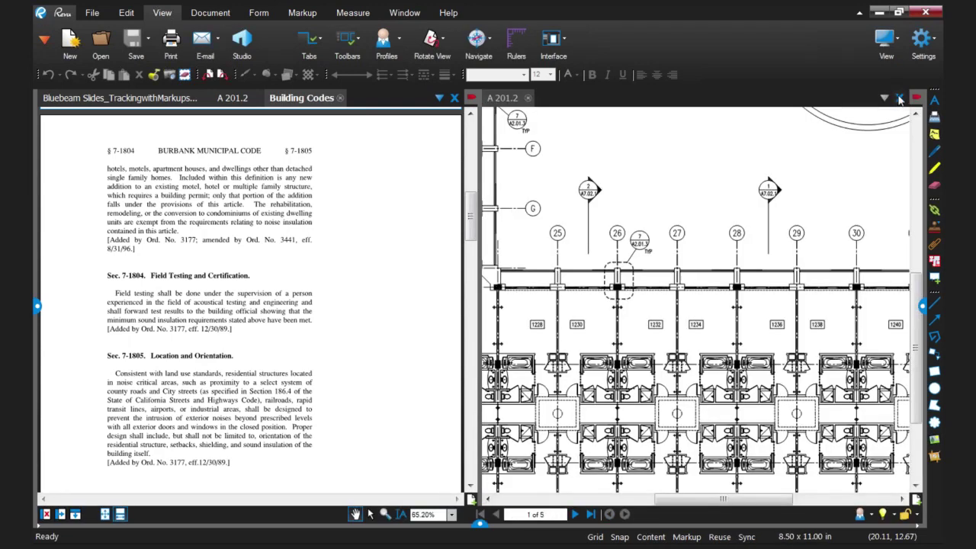
Step: Close the remaining A 201.2 split pane so Building Codes is shown in a single view
left_click(901, 99)
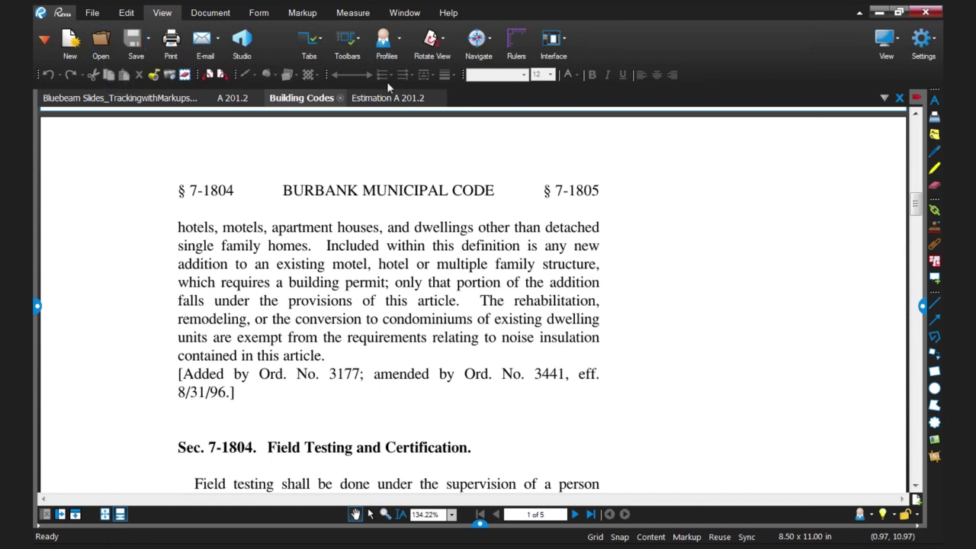
right_click(479, 105)
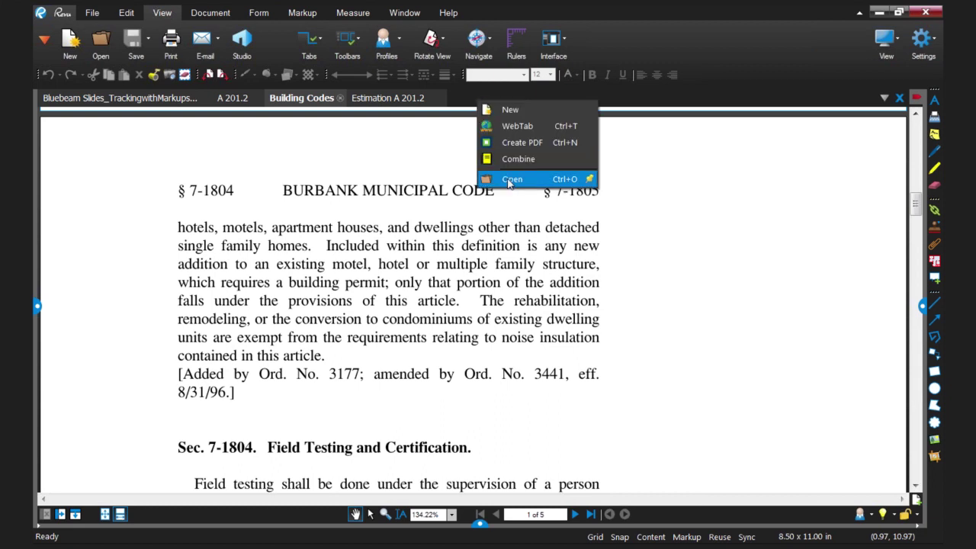
left_click(475, 99)
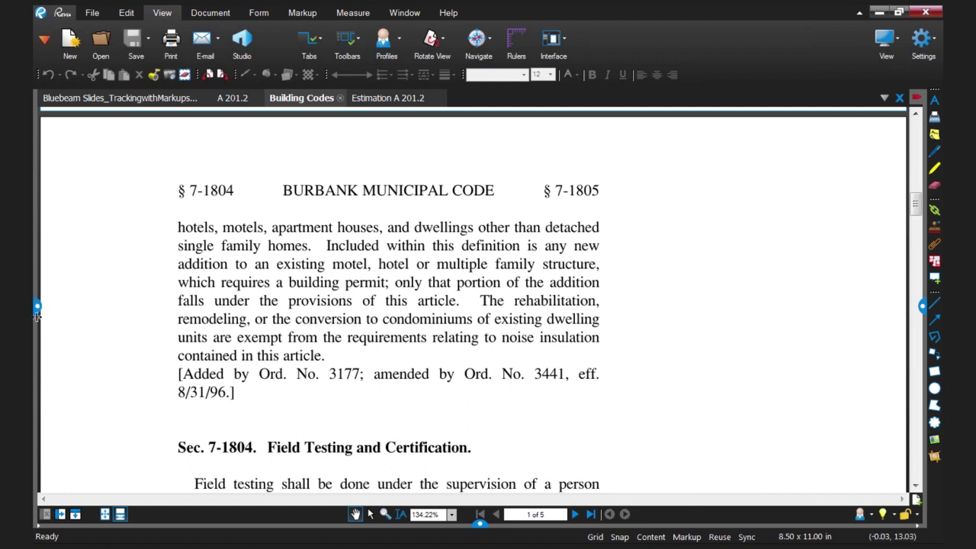
Step: Show File Access and group the recent files by Access History
left_click(45, 42)
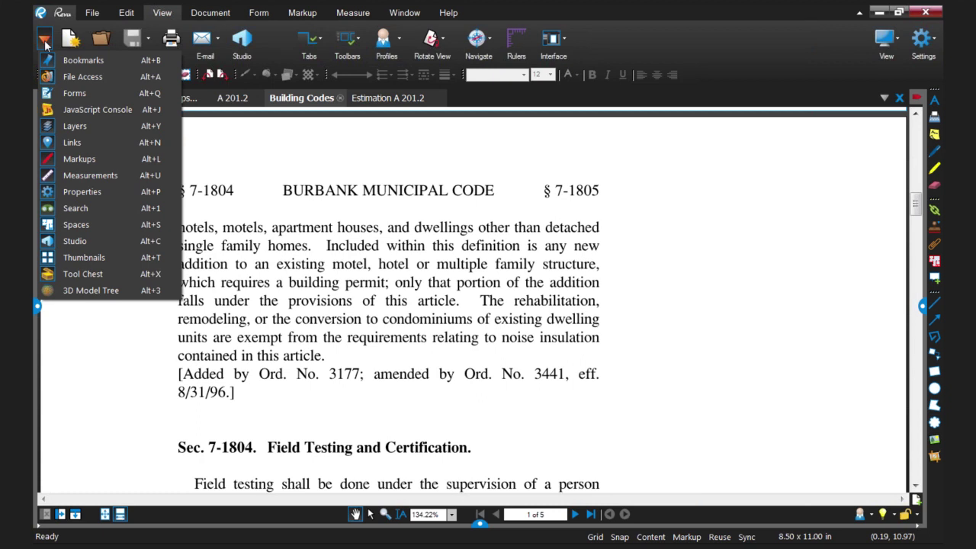
left_click(83, 77)
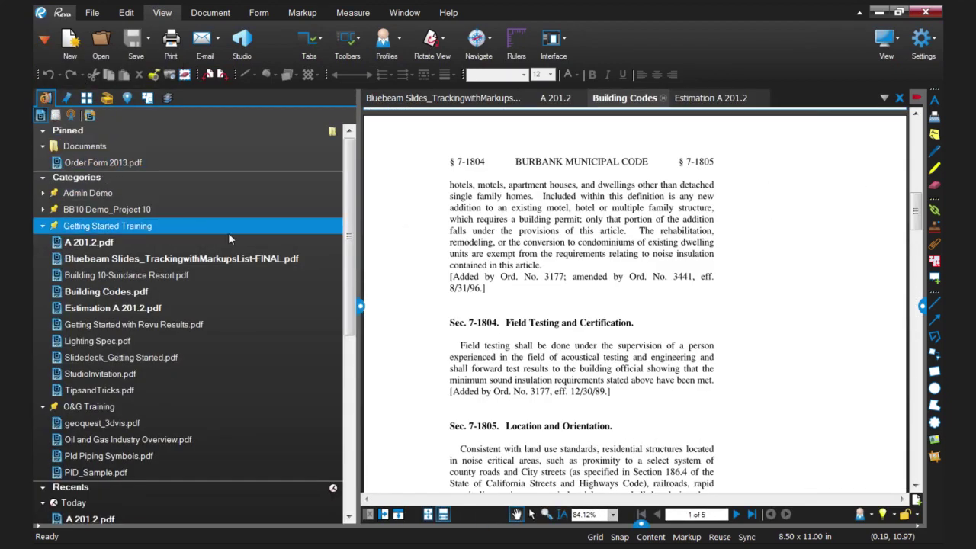
left_click_drag(353, 240, 347, 386)
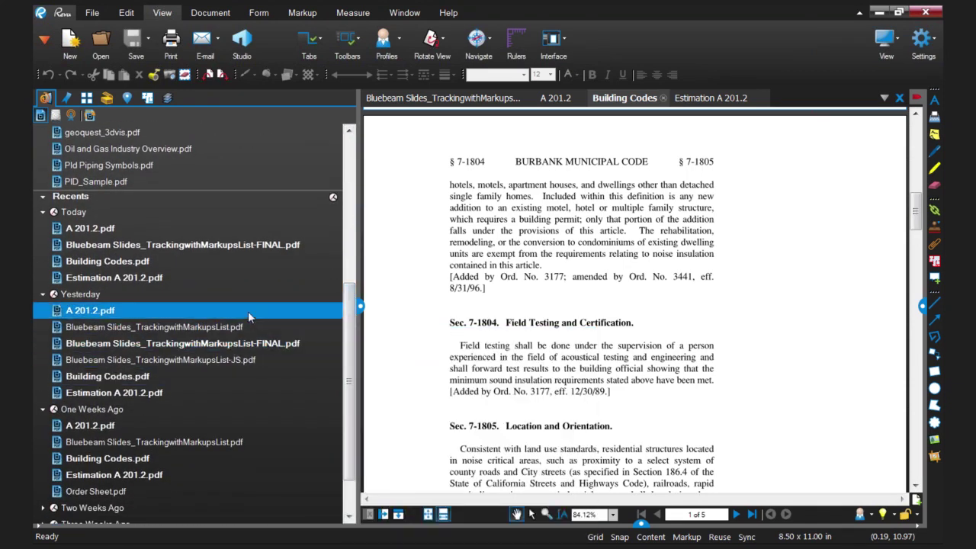
left_click(334, 197)
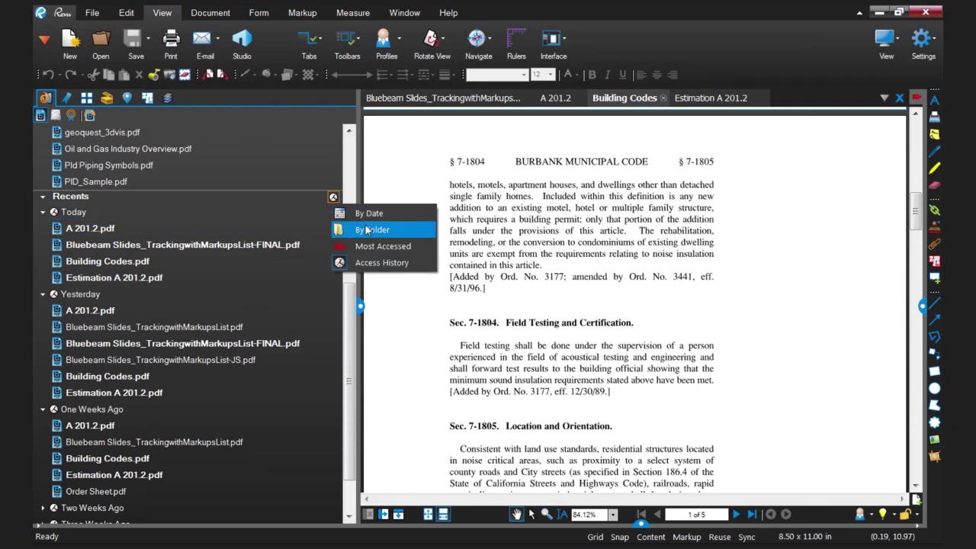
left_click(357, 263)
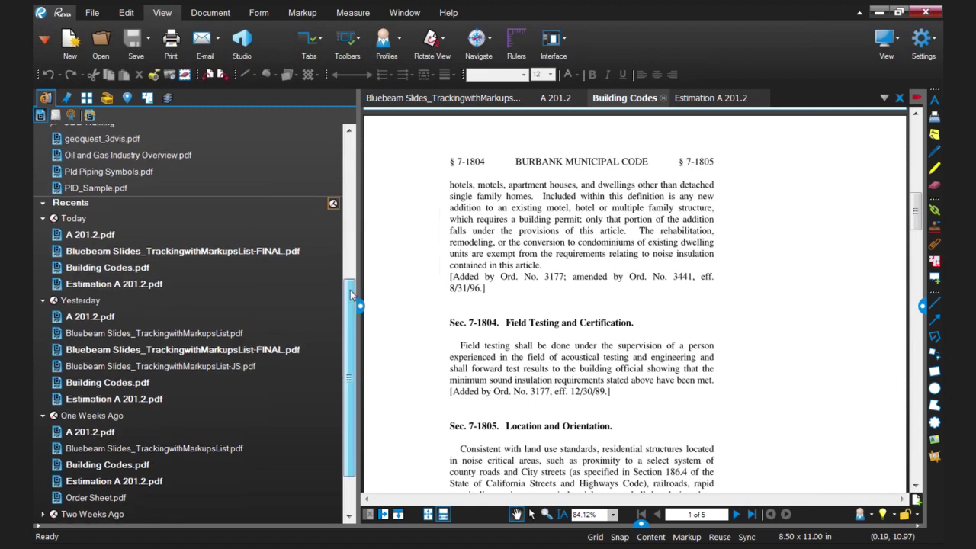
Step: Pin the recent file Building Codes.pdf to a new category named "ABC Project"
mouse_move(301, 282)
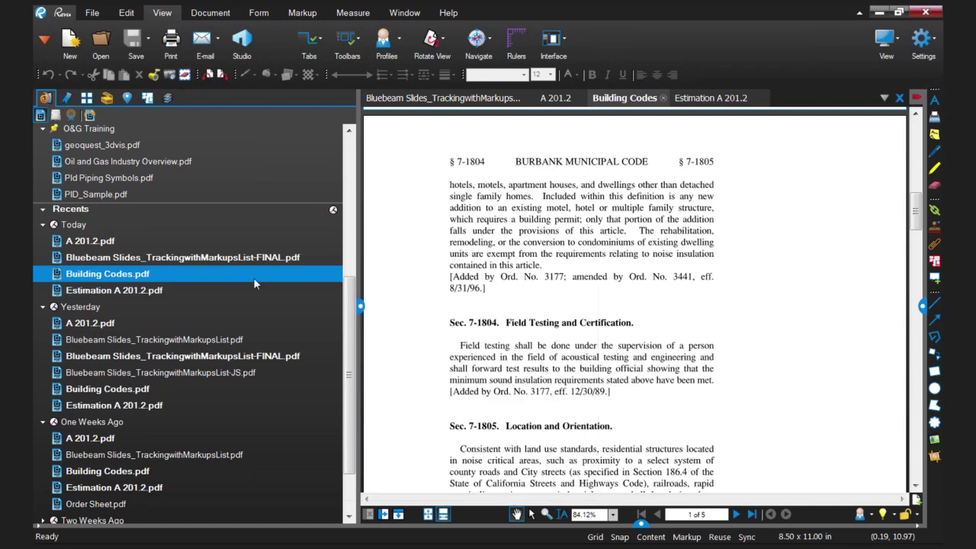
mouse_move(250, 276)
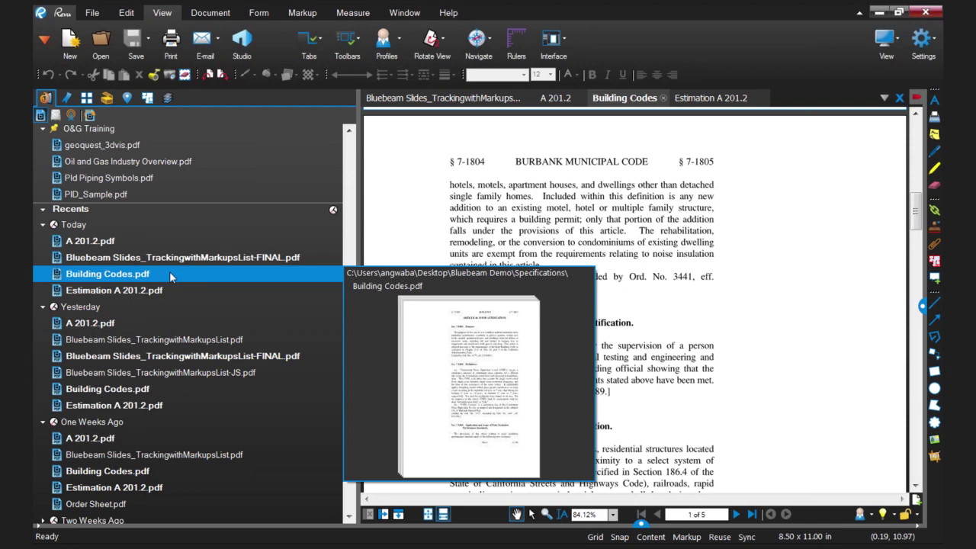
right_click(124, 280)
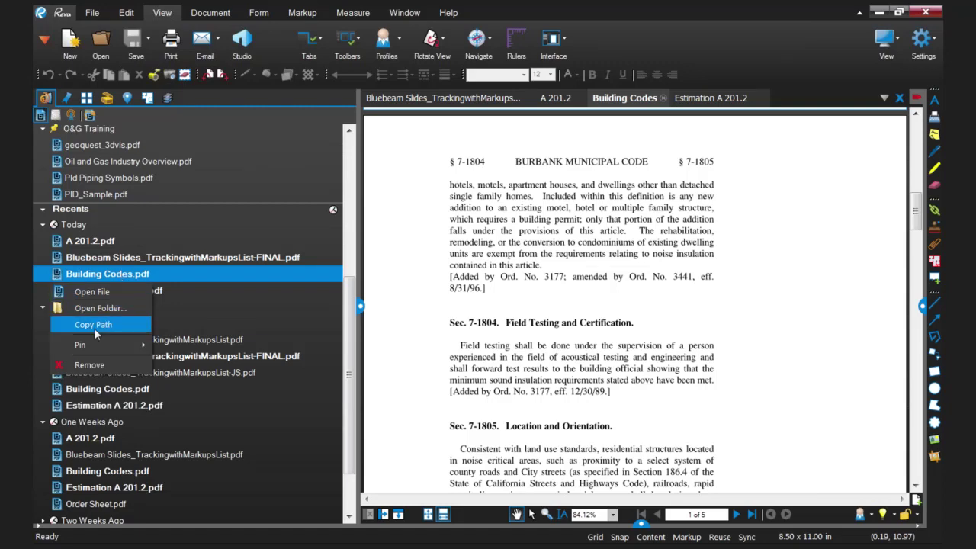
mouse_move(86, 350)
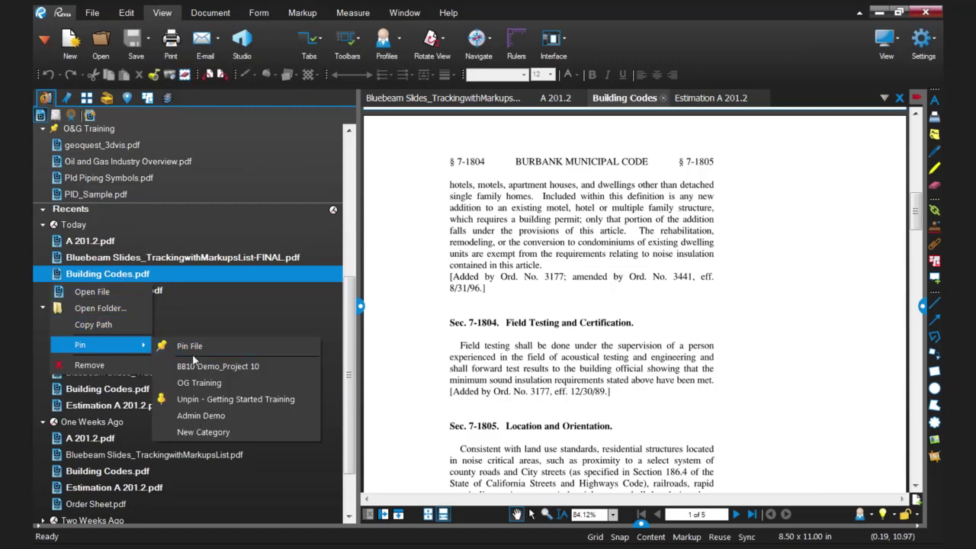
left_click(194, 433)
type("A")
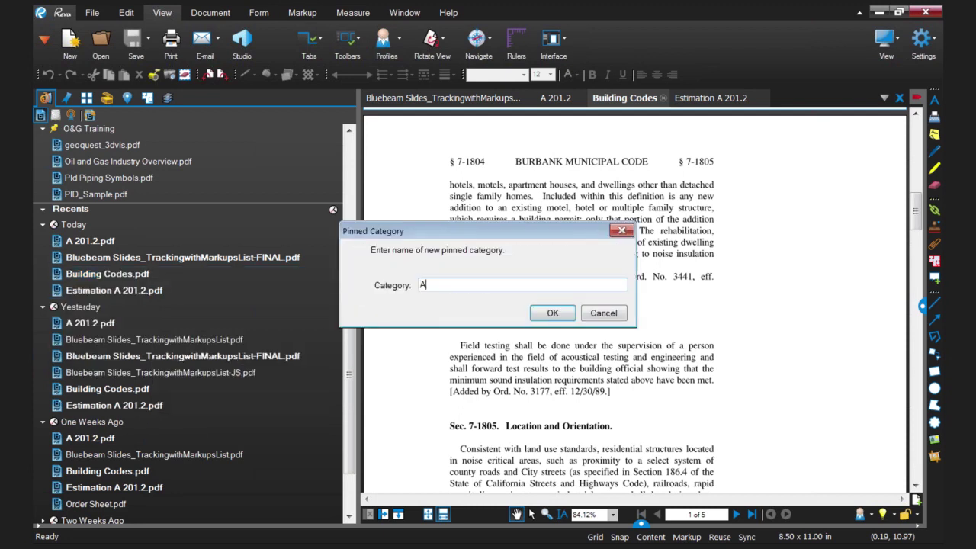
type("BC Project")
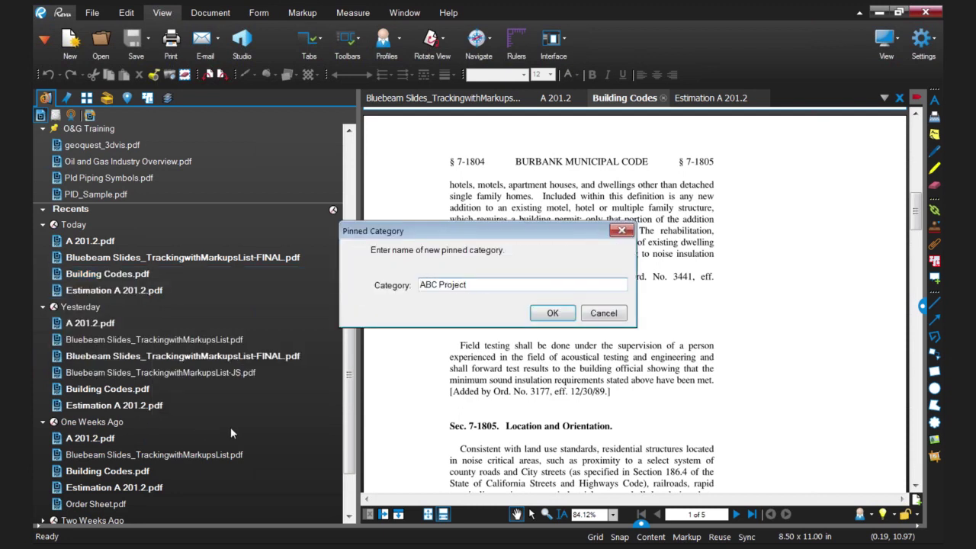
left_click(552, 313)
Step: Check Building Codes.pdf under the ABC Project category and collapse the File Access list
left_click_drag(351, 358, 360, 222)
left_click(198, 193)
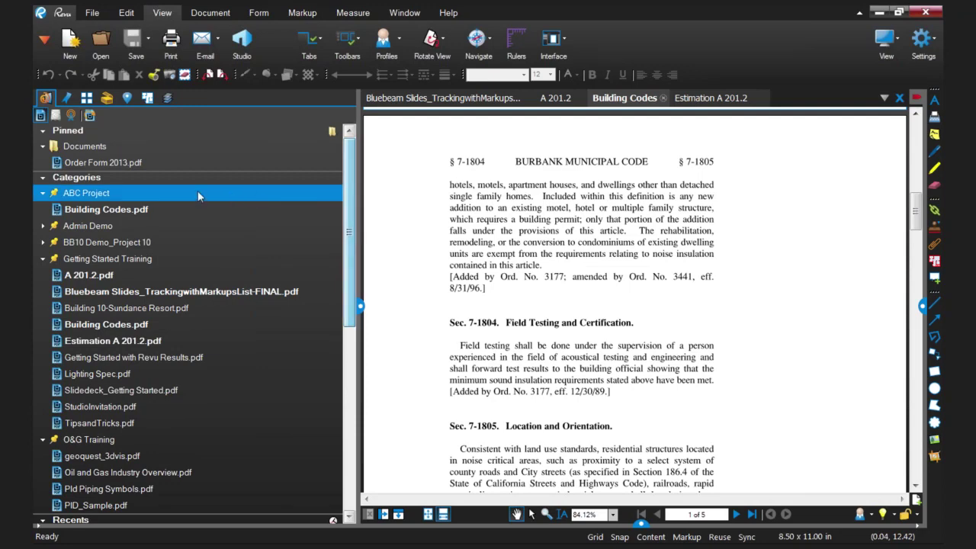
left_click(80, 210)
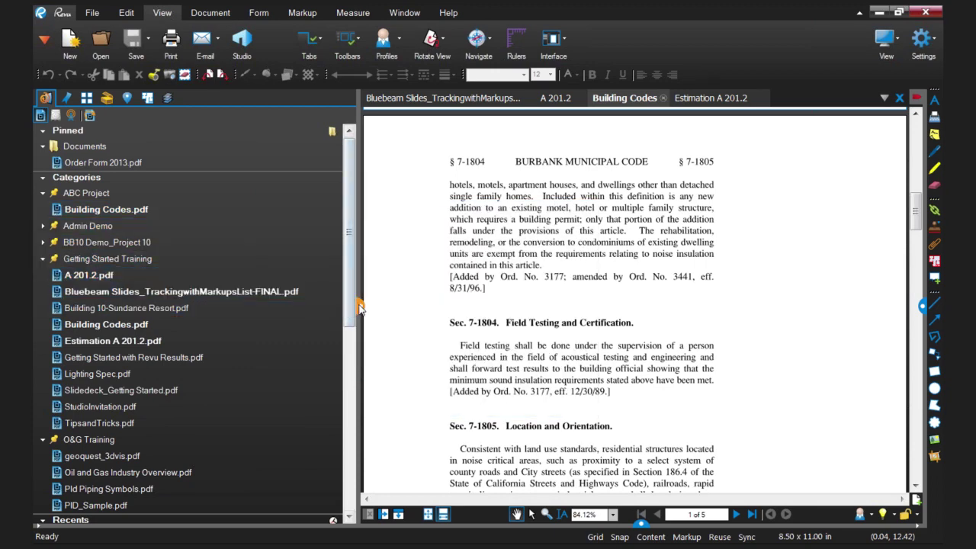
left_click(360, 306)
scroll(355, 305, "up", 3)
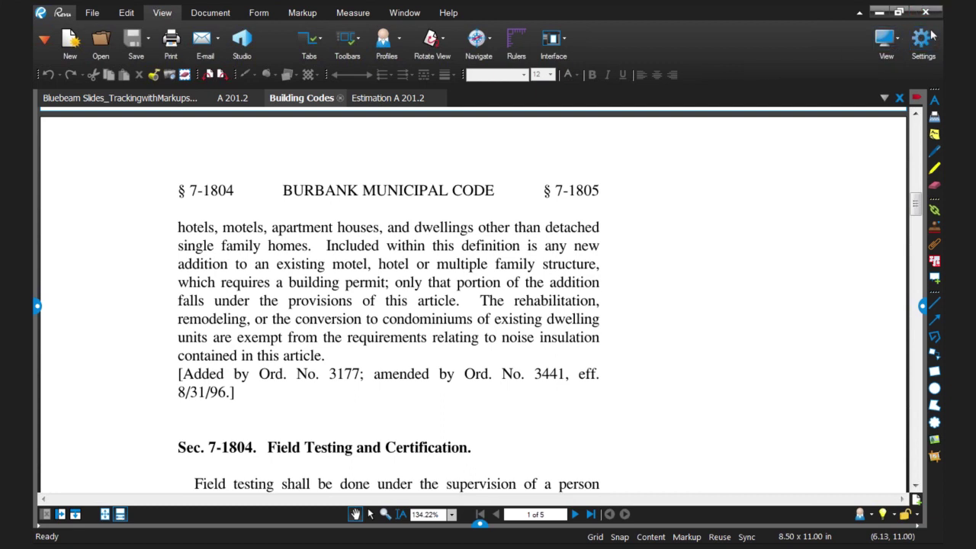
Step: Switch to the A 201.2 floor plan and display the markup commands
left_click(232, 99)
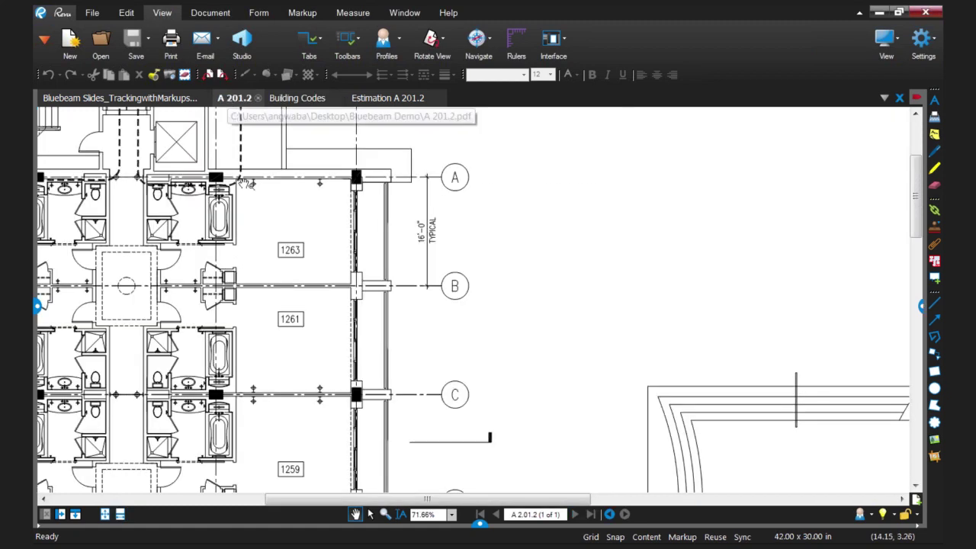
scroll(484, 210, "down", 5)
left_click_drag(485, 210, 488, 156)
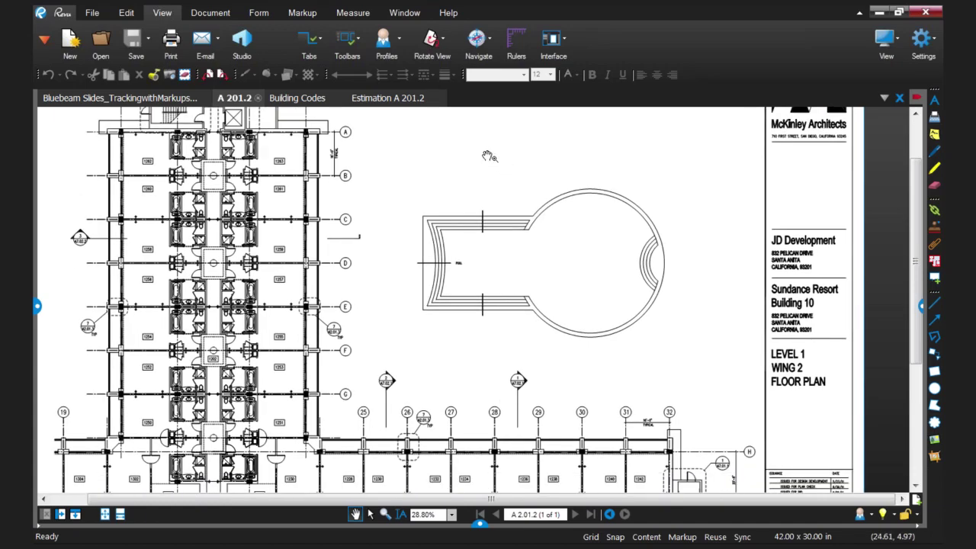
scroll(524, 258, "down", 3)
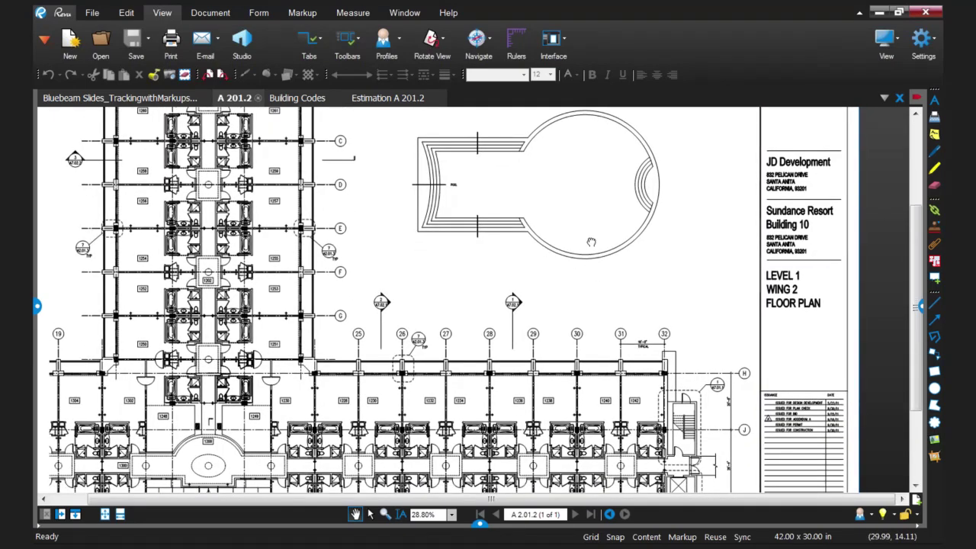
scroll(593, 258, "down", 2)
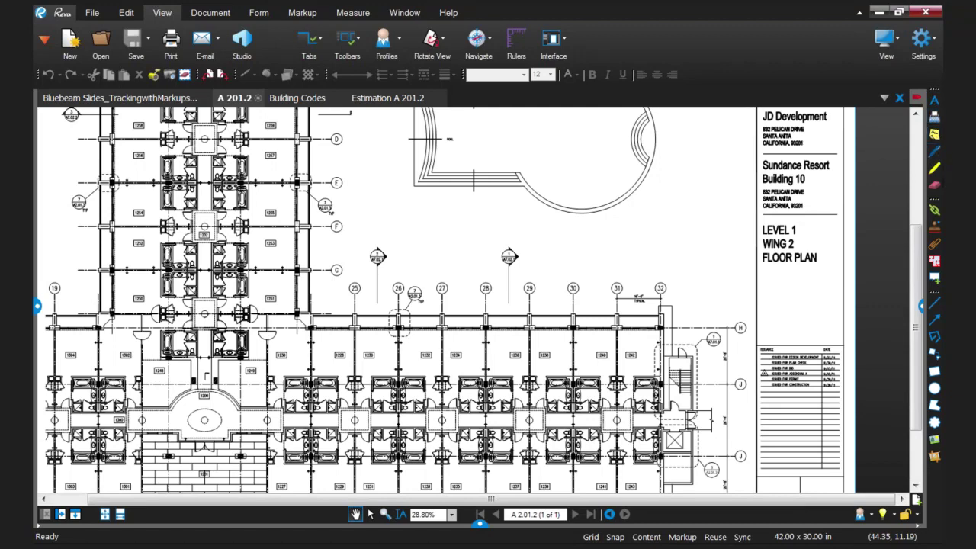
left_click(303, 13)
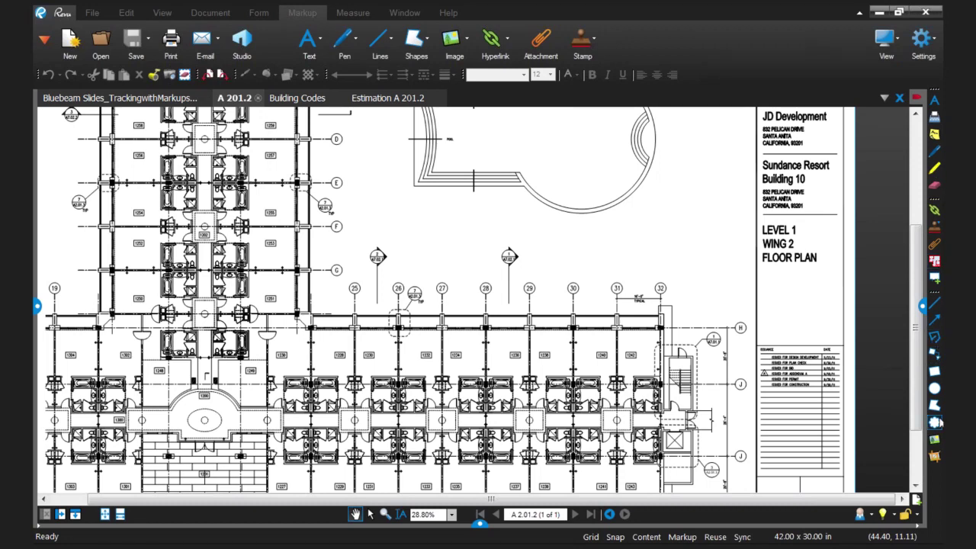
Step: Draw a rectangular cloud around the dashed detail 7/A2.01.3 outline at grid line 26, above rooms 1230 and 1232
left_click_drag(564, 366, 582, 332)
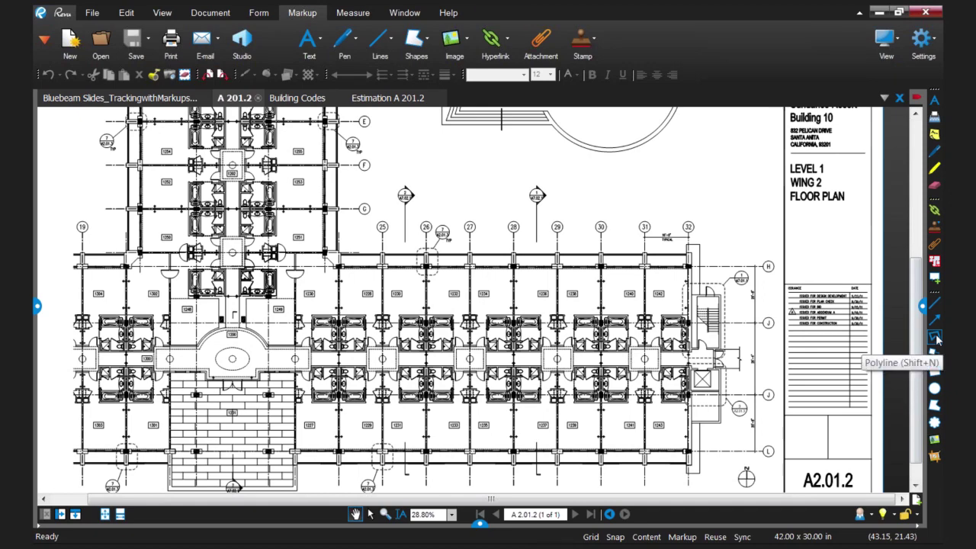
scroll(513, 264, "up", 2)
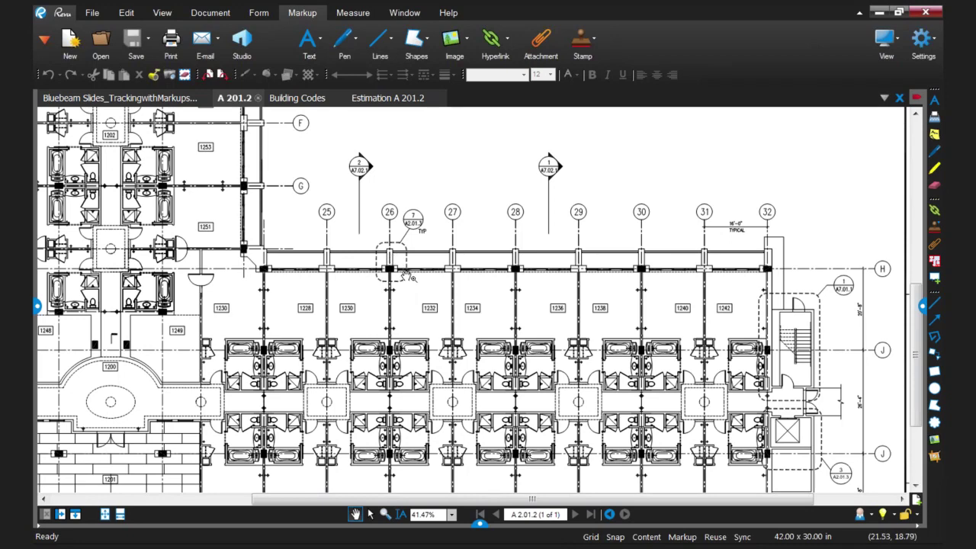
scroll(418, 280, "down", 1)
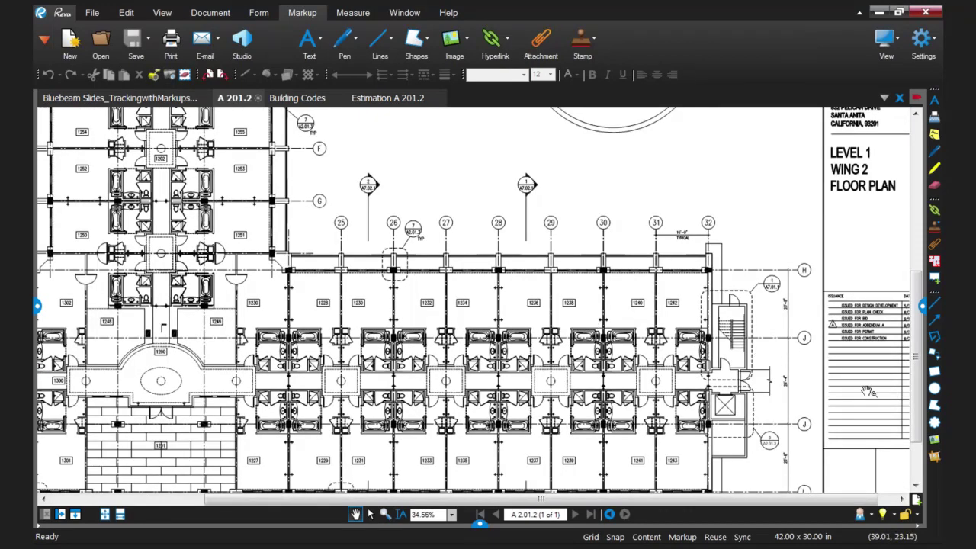
left_click(935, 422)
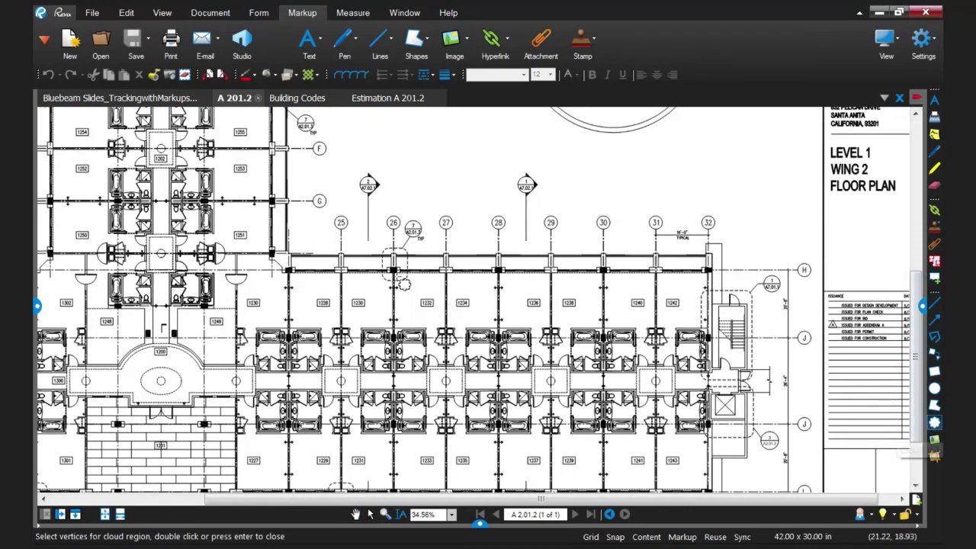
left_click_drag(374, 247, 422, 292)
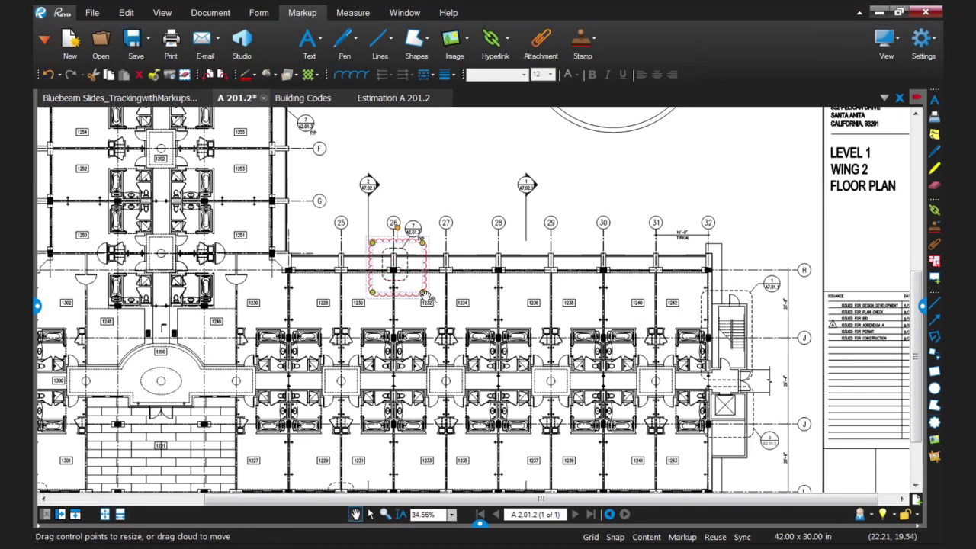
scroll(514, 300, "up", 3)
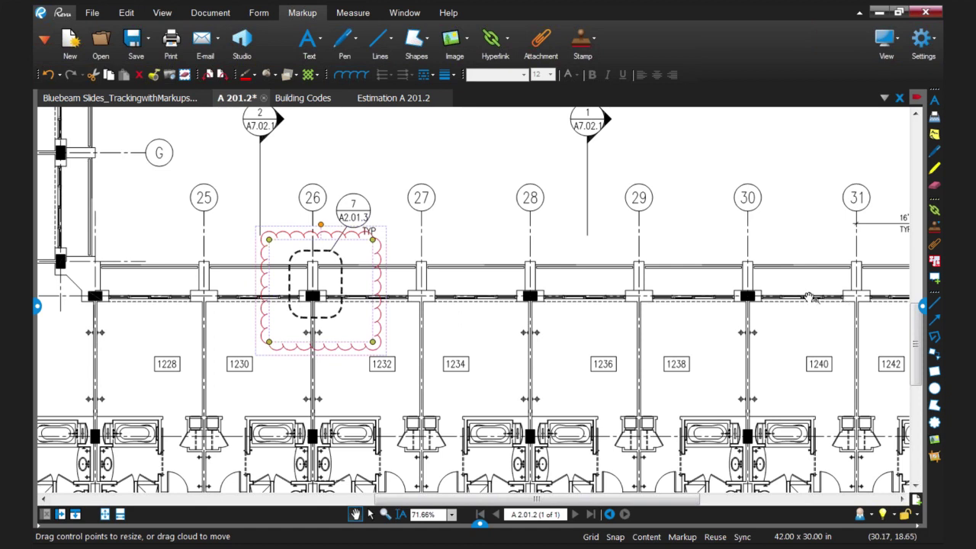
Step: Fill the cloud at grid line 26 with golden yellow and set its opacity to 40%
left_click(275, 74)
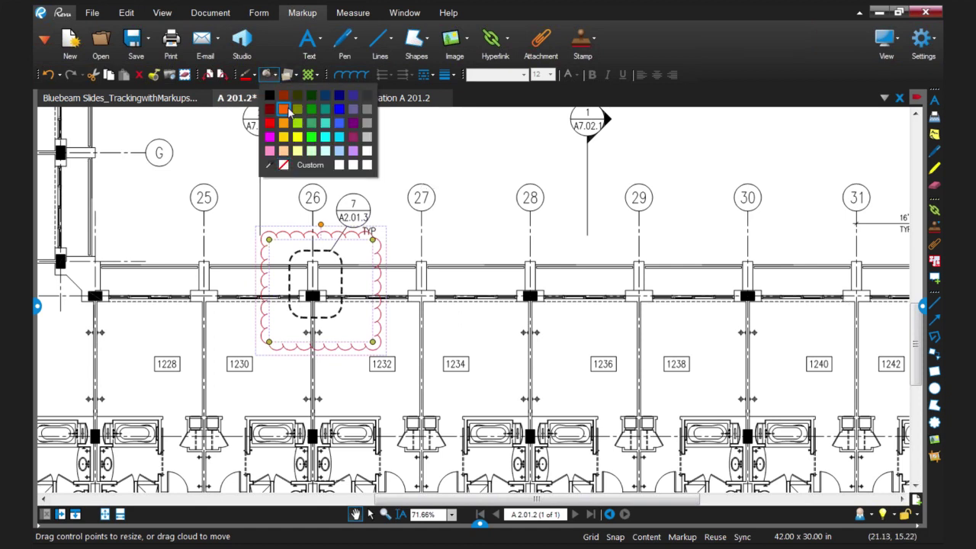
left_click(288, 137)
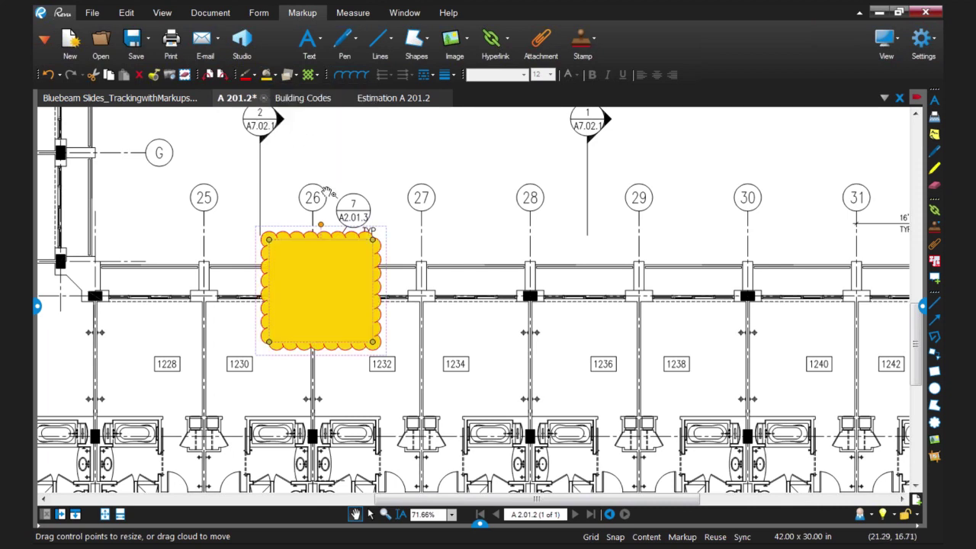
left_click(296, 76)
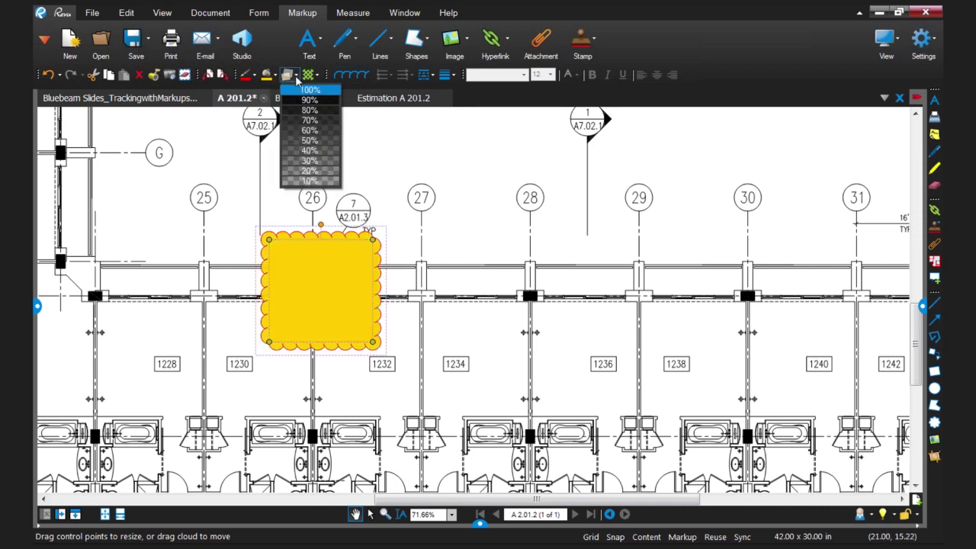
left_click(305, 150)
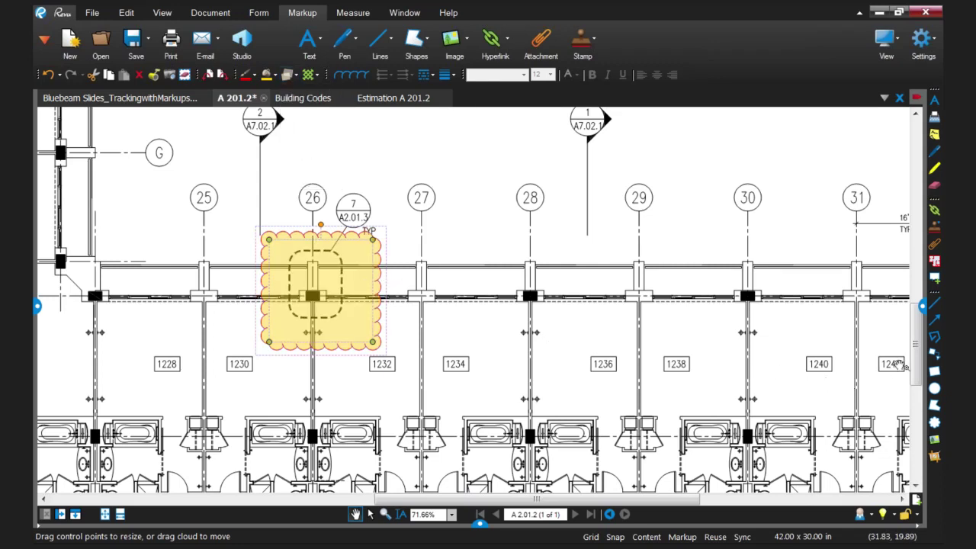
Step: Add a callout pointing to the cloud at grid line 26, reading "Here's the updated column spec", correcting the misspelled "teh"
left_click(933, 354)
left_click(307, 236)
left_click_drag(450, 154, 545, 162)
type("Here's teh")
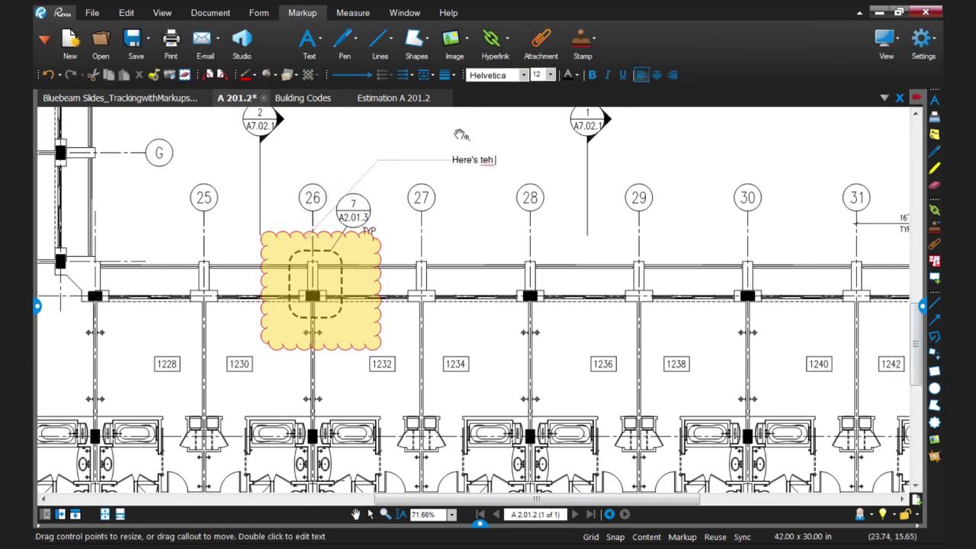
right_click(485, 162)
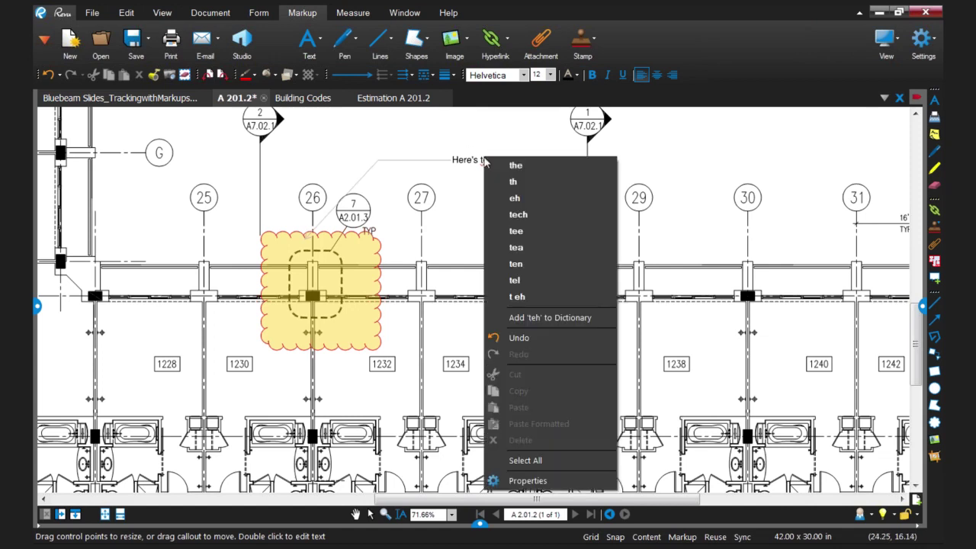
left_click(516, 164)
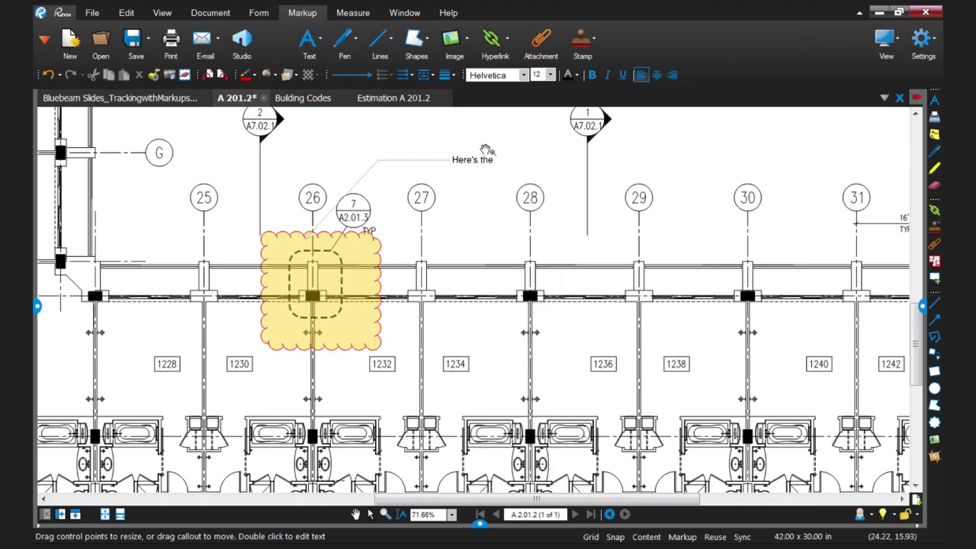
type("updated column spec")
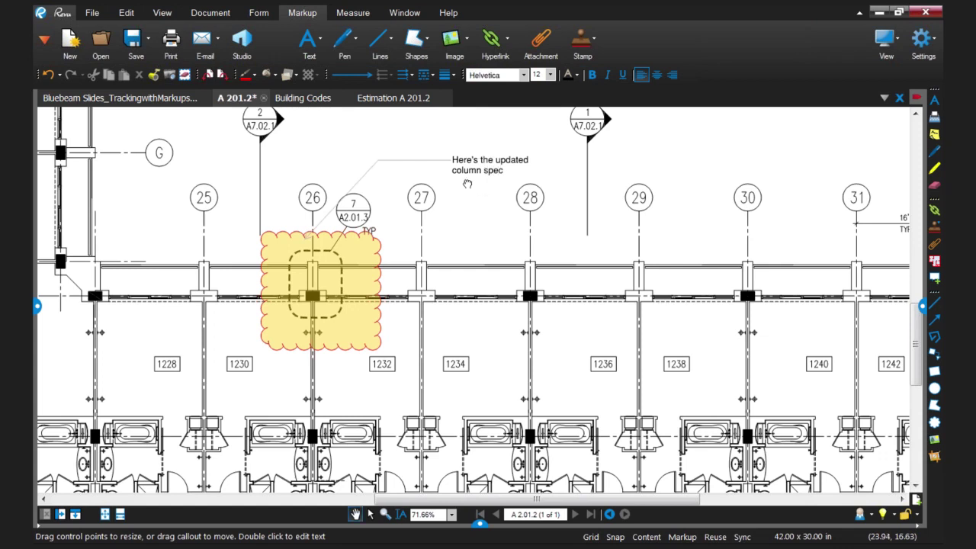
key("Escape")
left_click(494, 249)
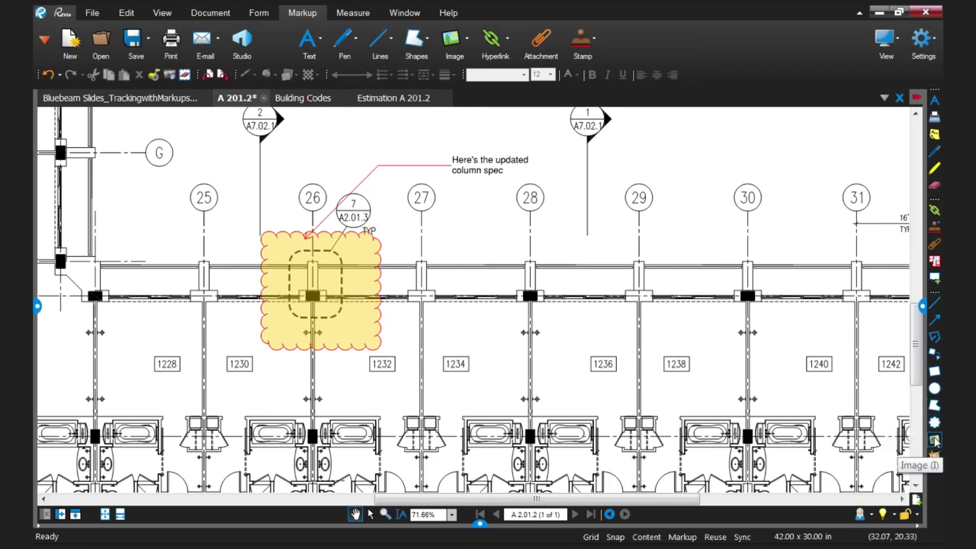
Step: Insert the image Spec Diagram_Column.gif on the plan and position it directly beneath the callout text
left_click(935, 441)
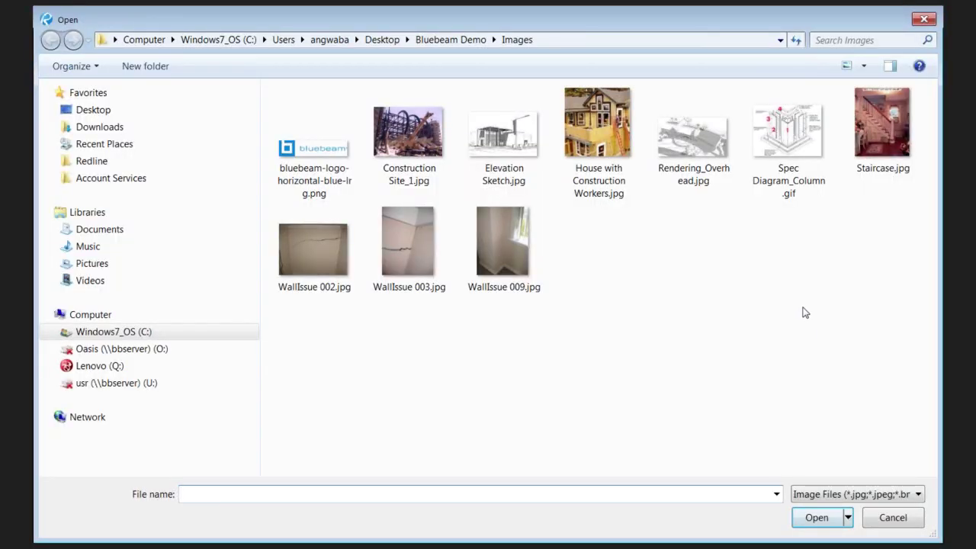
double_click(787, 137)
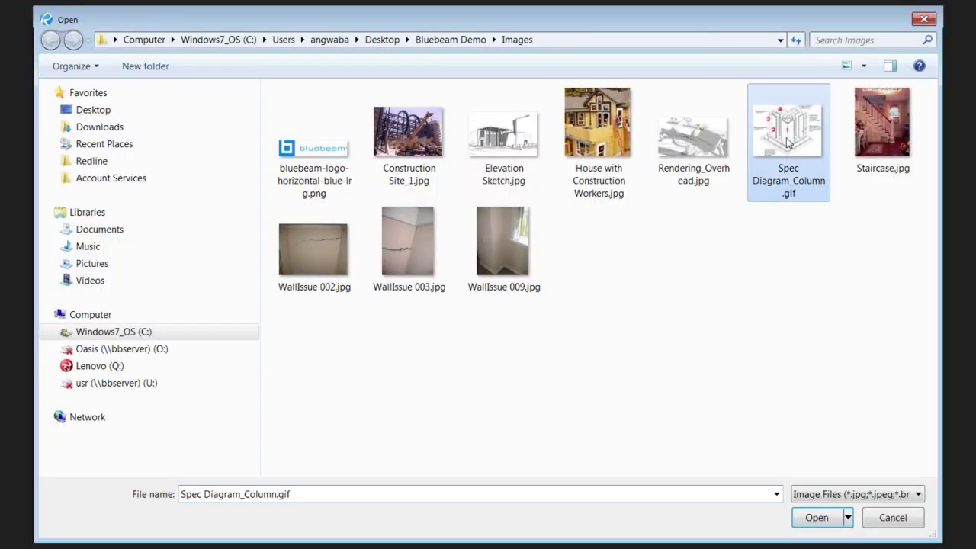
left_click_drag(435, 216, 588, 330)
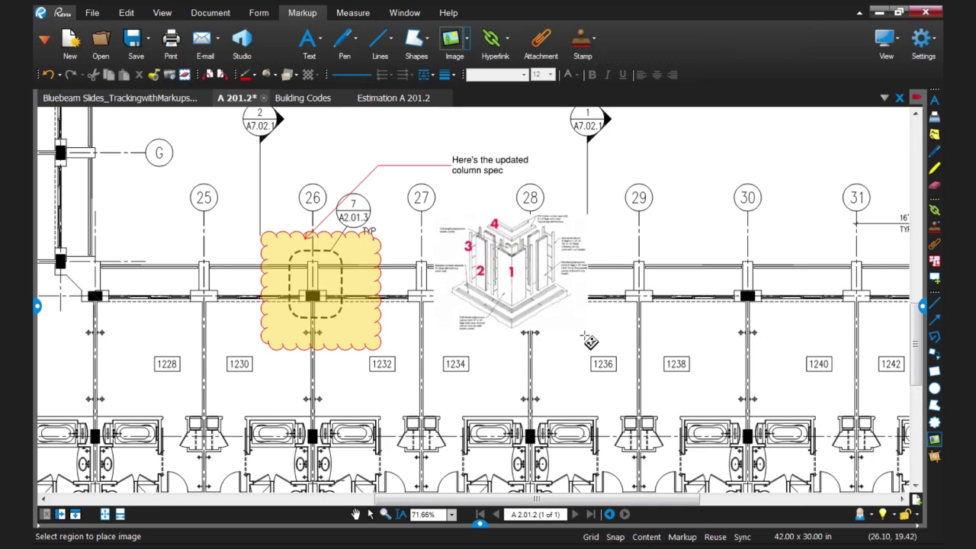
left_click_drag(553, 267, 534, 241)
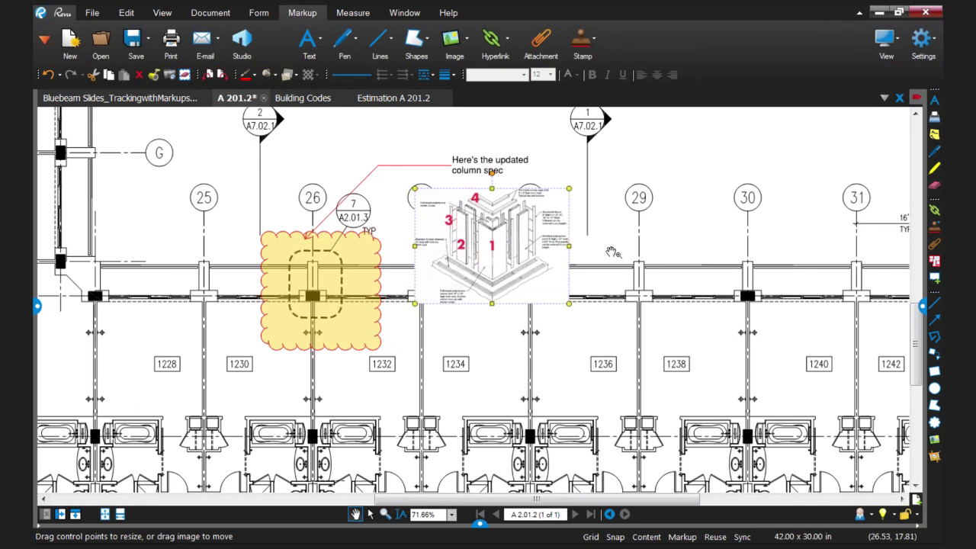
Step: Set the line width of the cloud at grid line 26 to 3.00 and its outline color to black
left_click(923, 305)
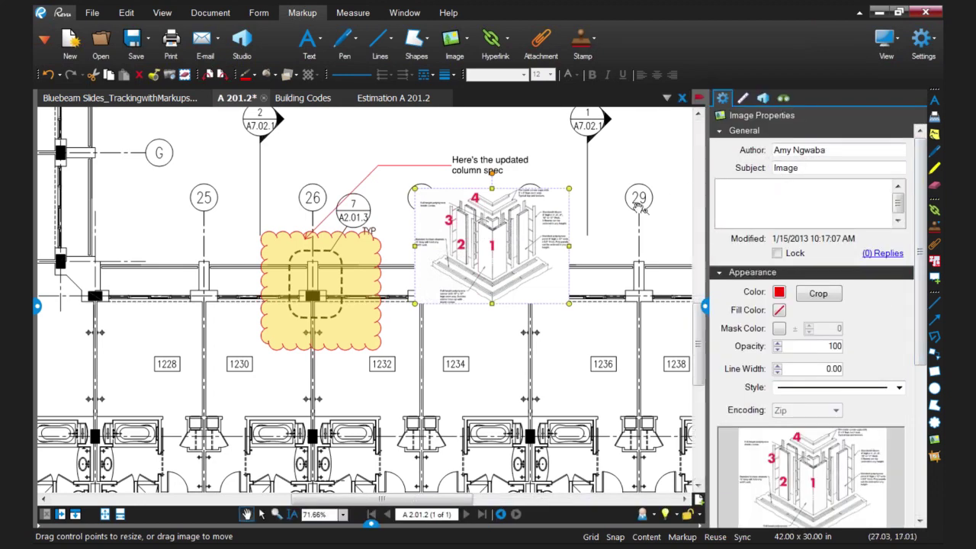
left_click(386, 267)
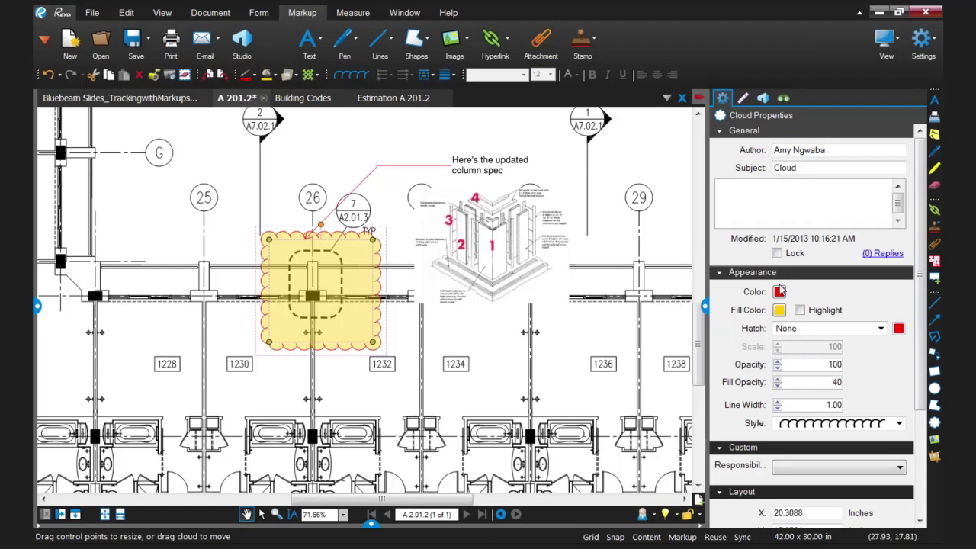
scroll(881, 319, "down", 1)
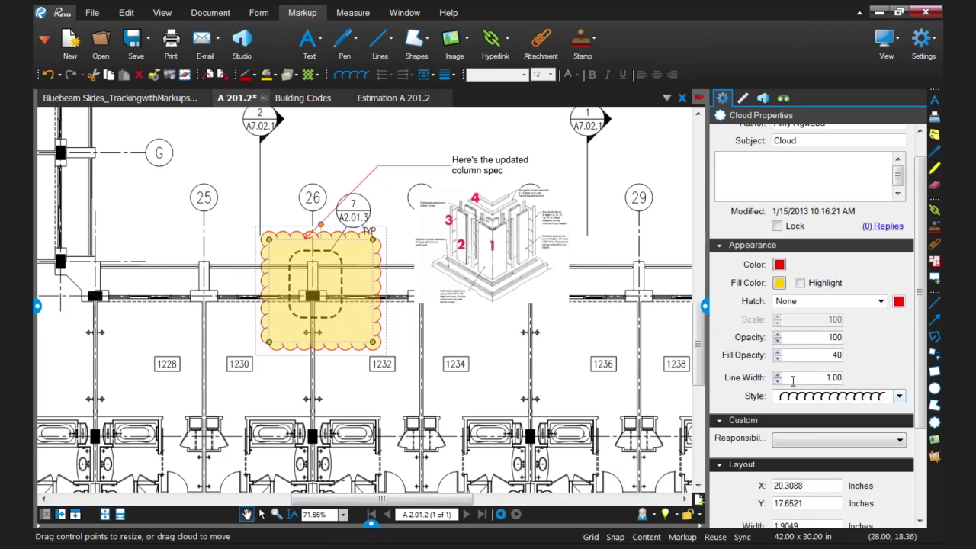
left_click(778, 375)
left_click(777, 375)
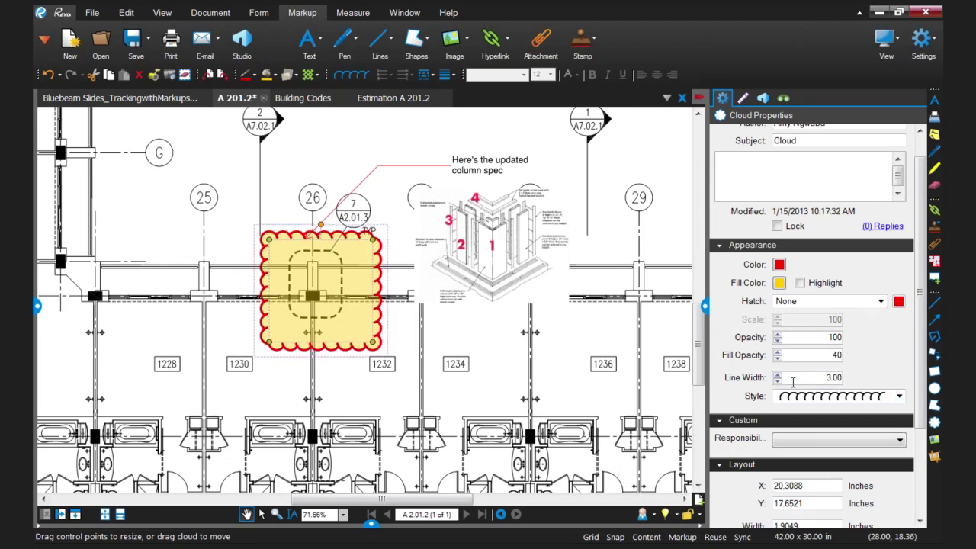
left_click(779, 265)
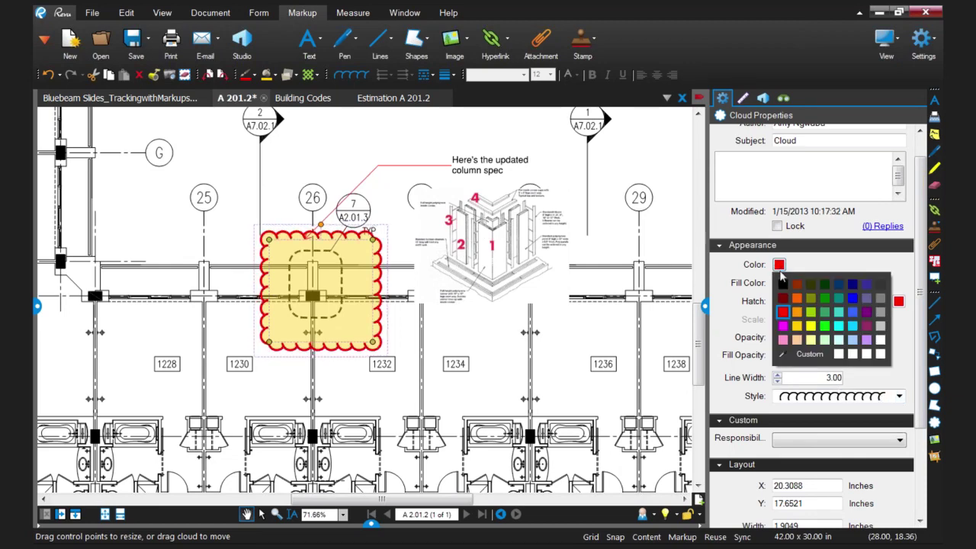
left_click(781, 283)
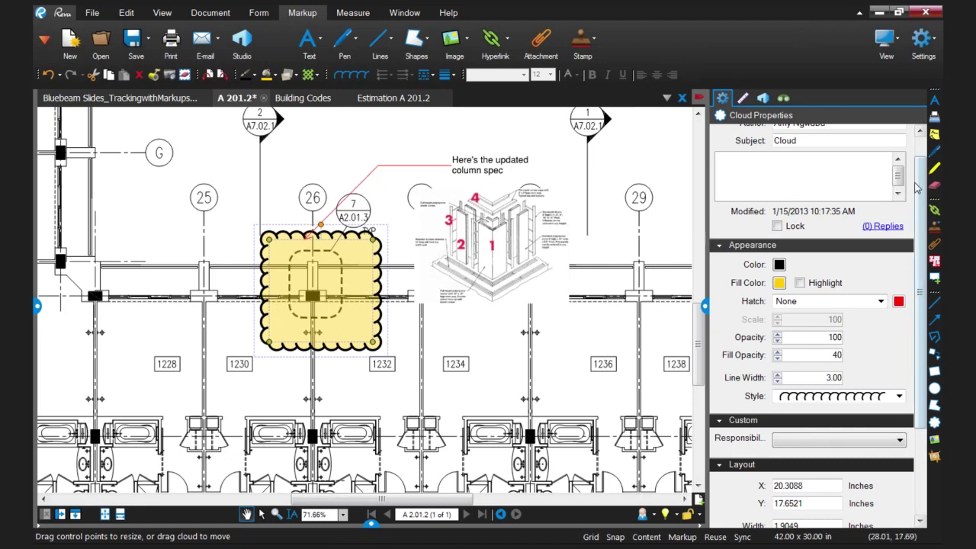
Step: Change the subject of the cloud at grid line 26 to Structural
scroll(917, 189, "up", 2)
left_click_drag(803, 171, 727, 175)
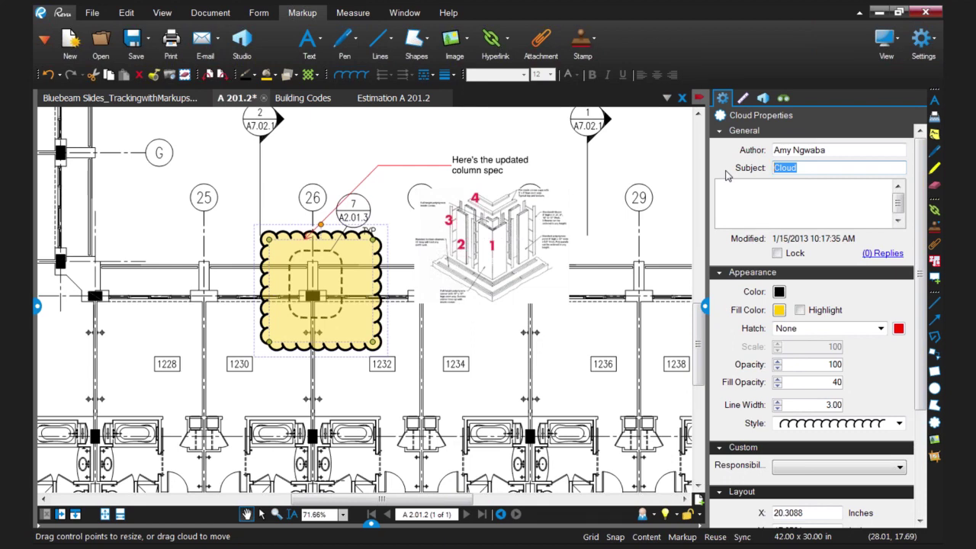
type("Structural")
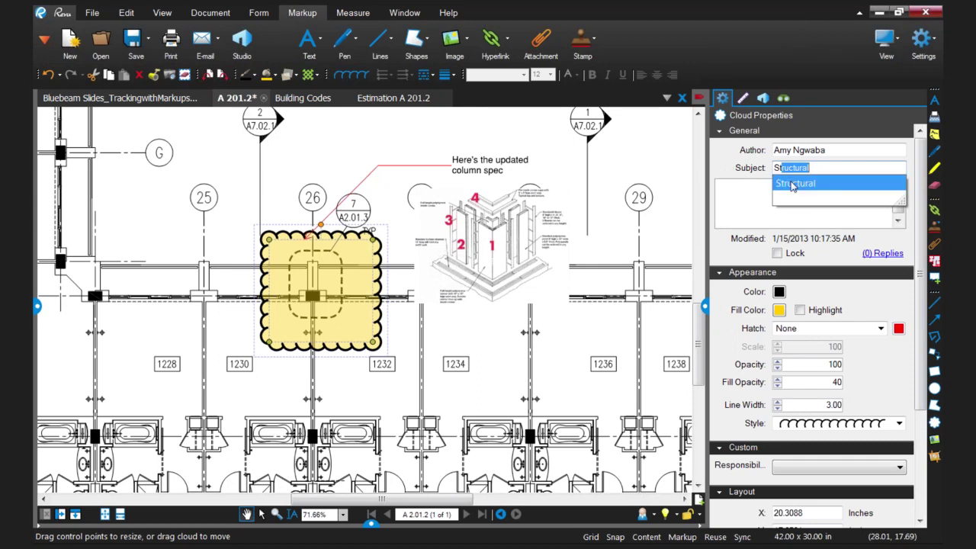
left_click(793, 185)
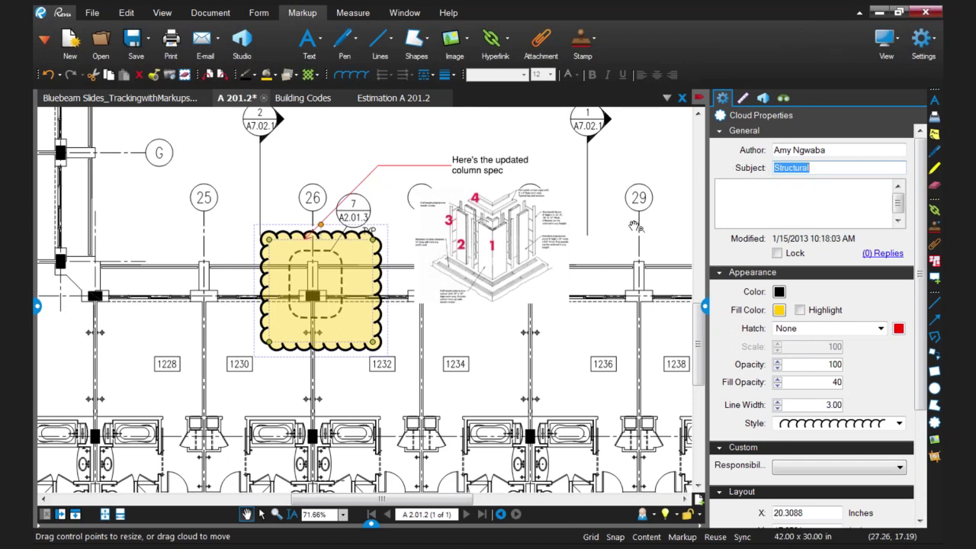
Step: Change the subject of the column spec callout to Structural
left_click(523, 175)
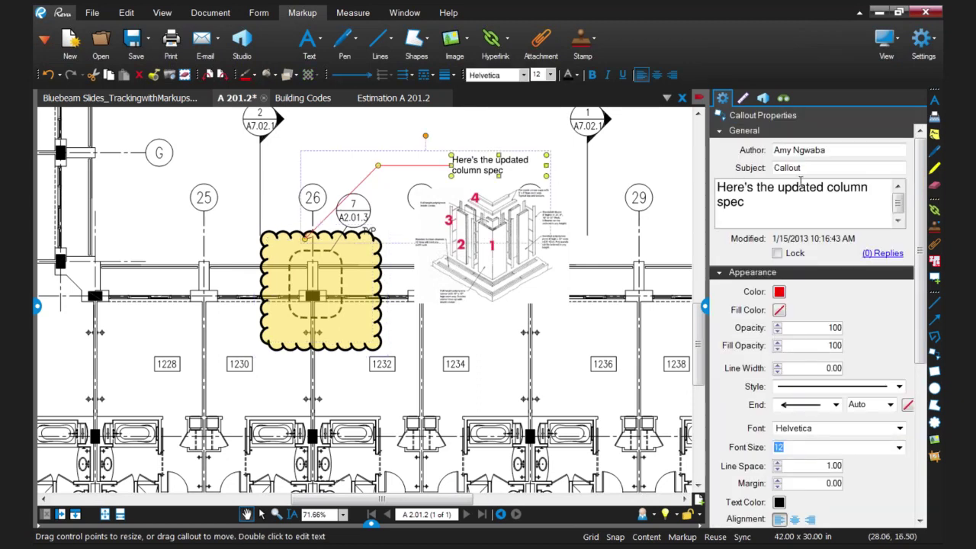
double_click(824, 169)
type("Z")
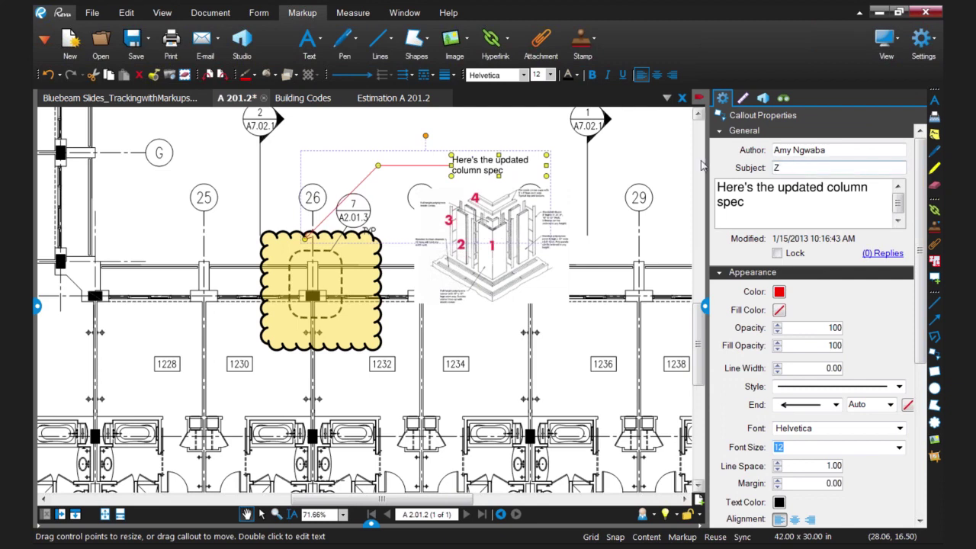
key("BackSpace")
type("Structural")
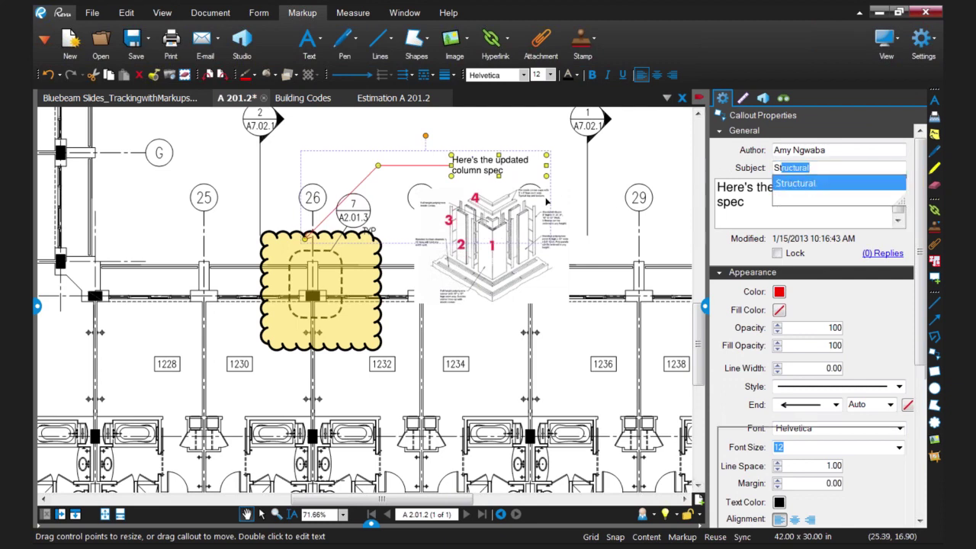
Step: Change the subject of the column diagram image to Structural, deselect it and collapse the properties
left_click(546, 202)
double_click(789, 167)
type("S")
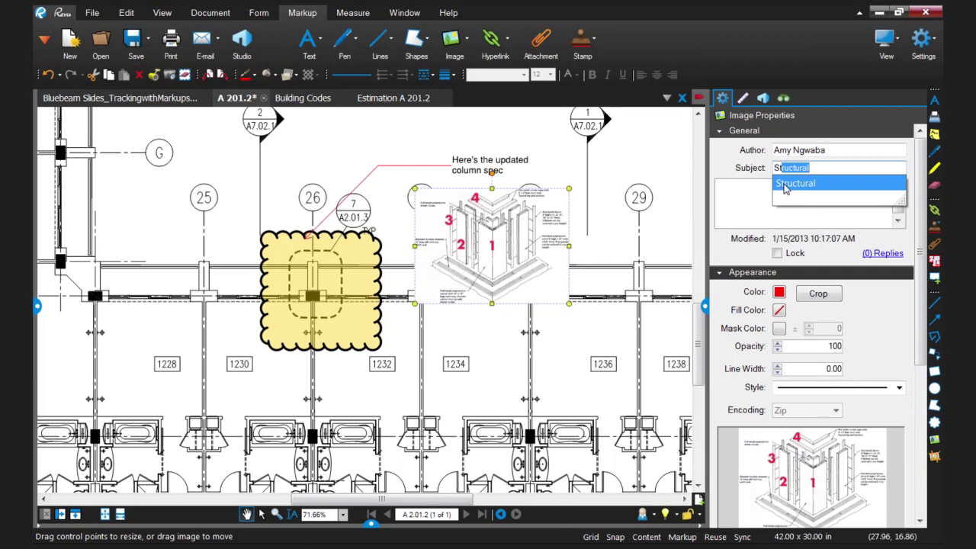
left_click(786, 184)
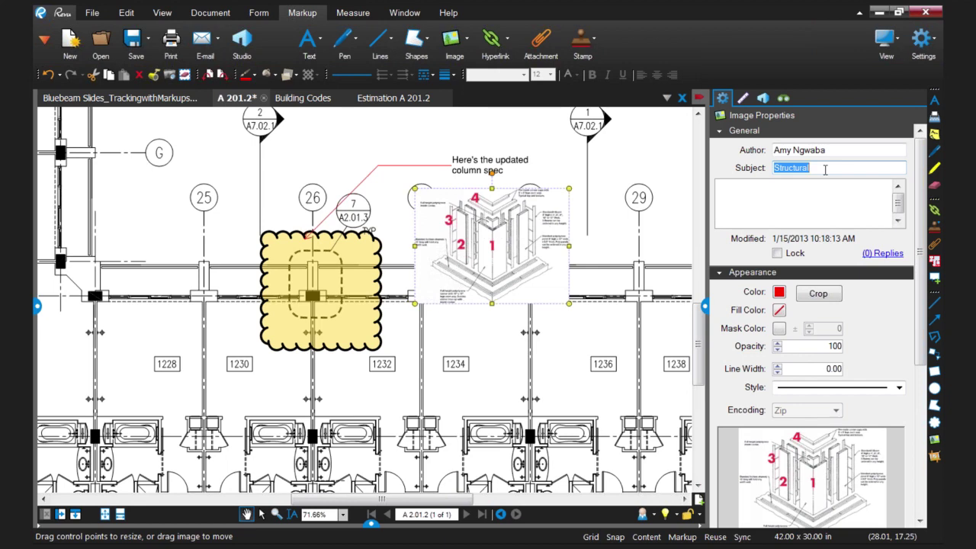
left_click(653, 243)
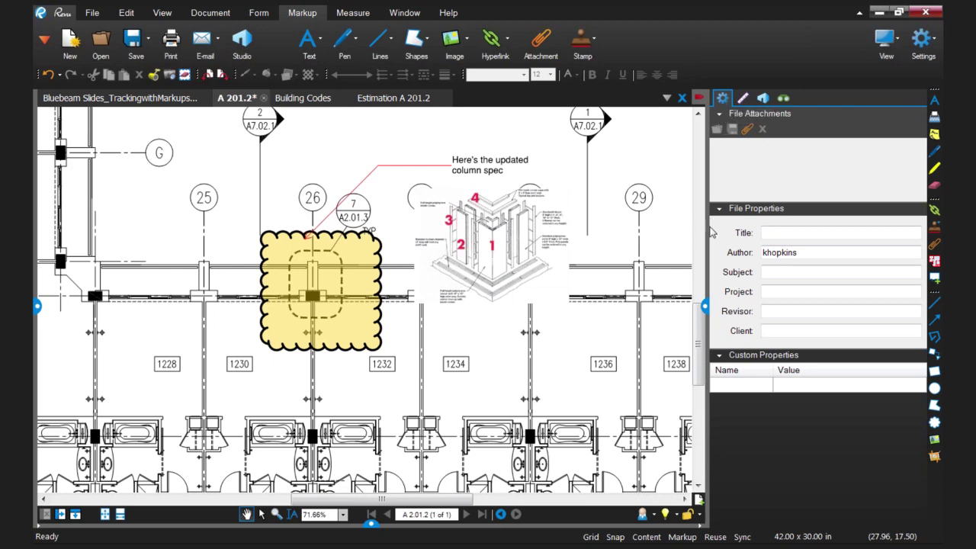
left_click(705, 306)
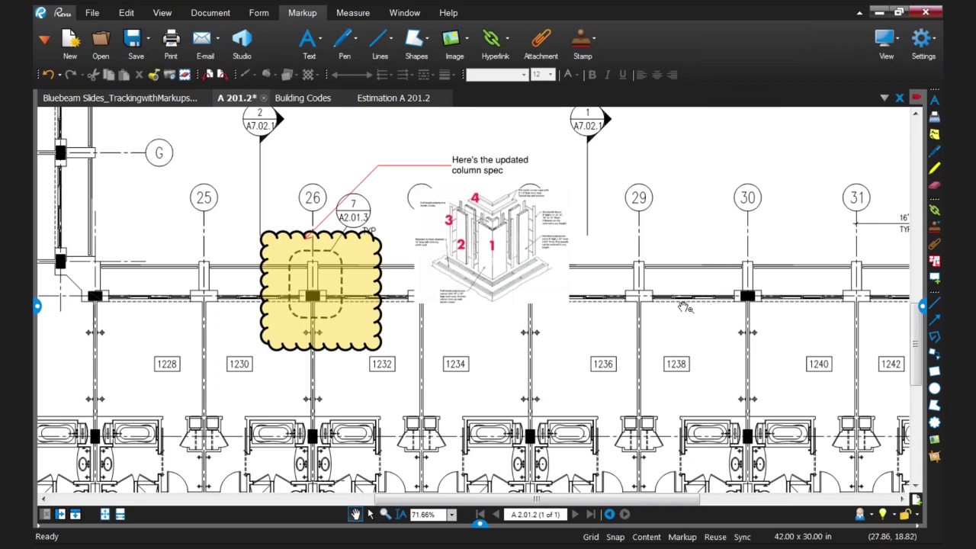
Step: Show the Tool Chest and narrow it so more of the floor plan stays in view beside it
scroll(684, 306, "down", 5)
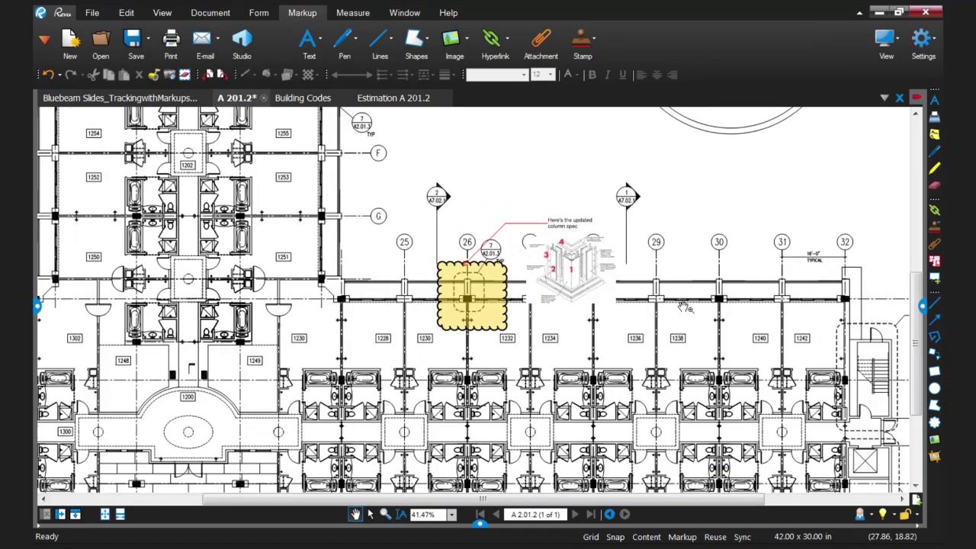
scroll(684, 306, "down", 2)
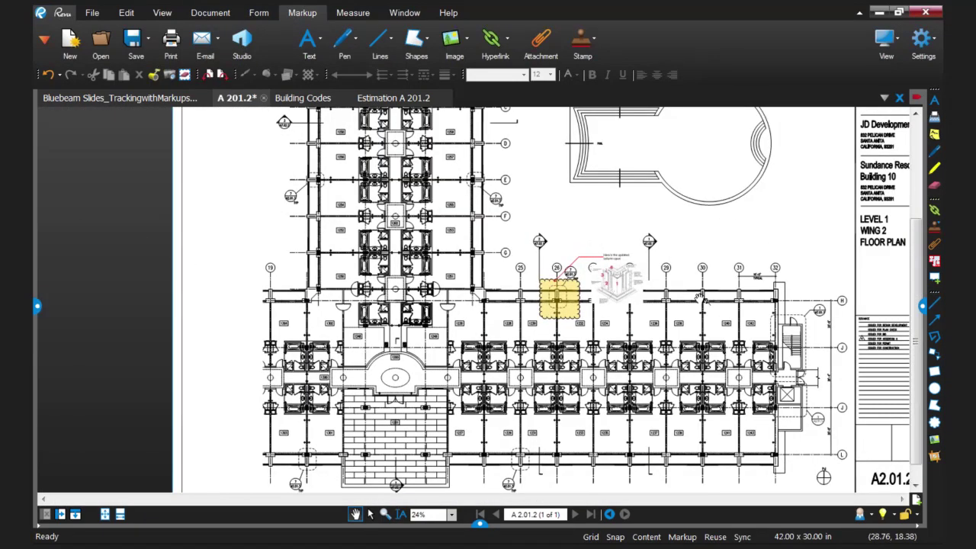
scroll(700, 298, "down", 1)
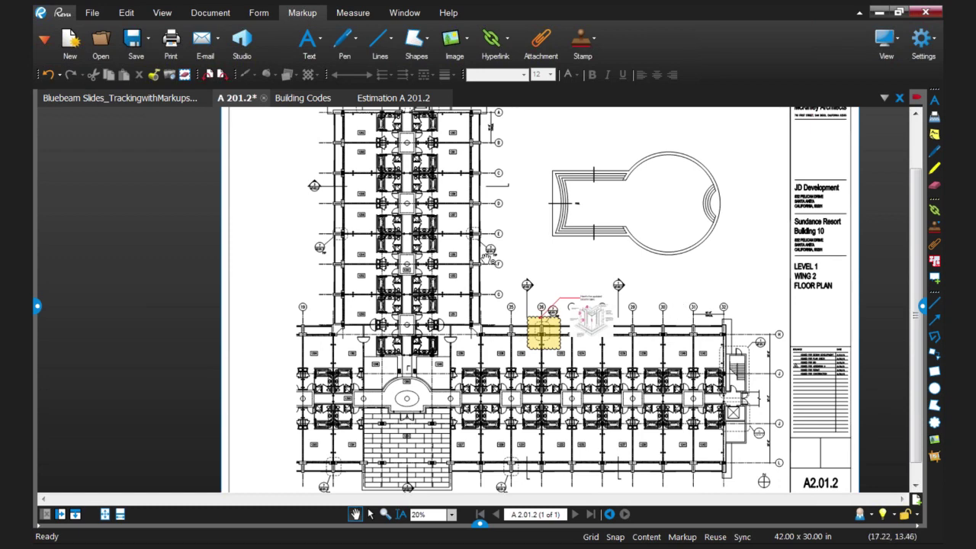
left_click(43, 39)
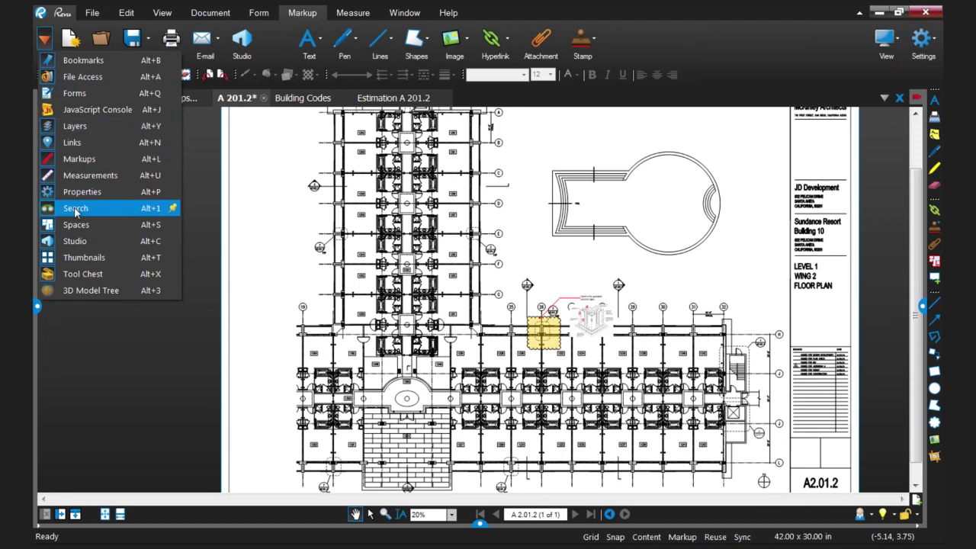
left_click(73, 274)
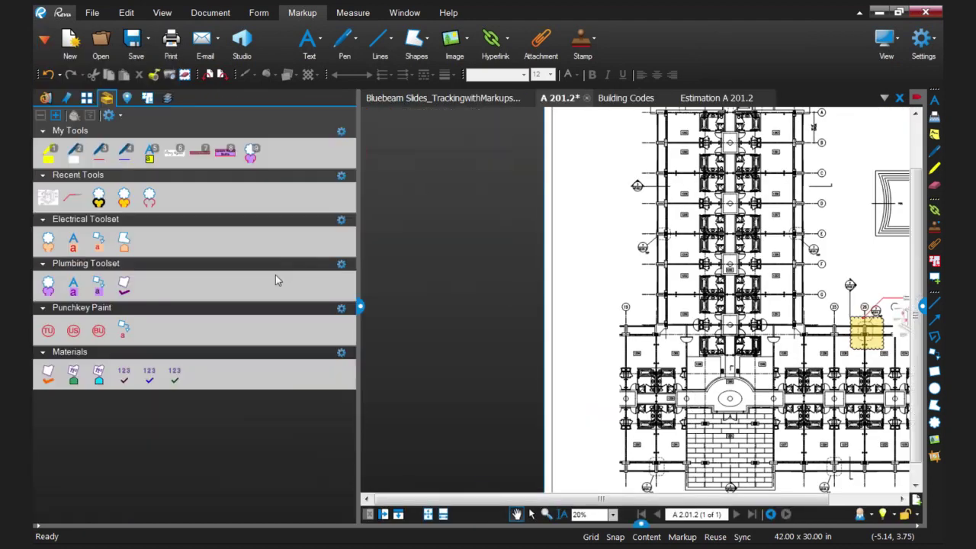
left_click_drag(351, 241, 280, 241)
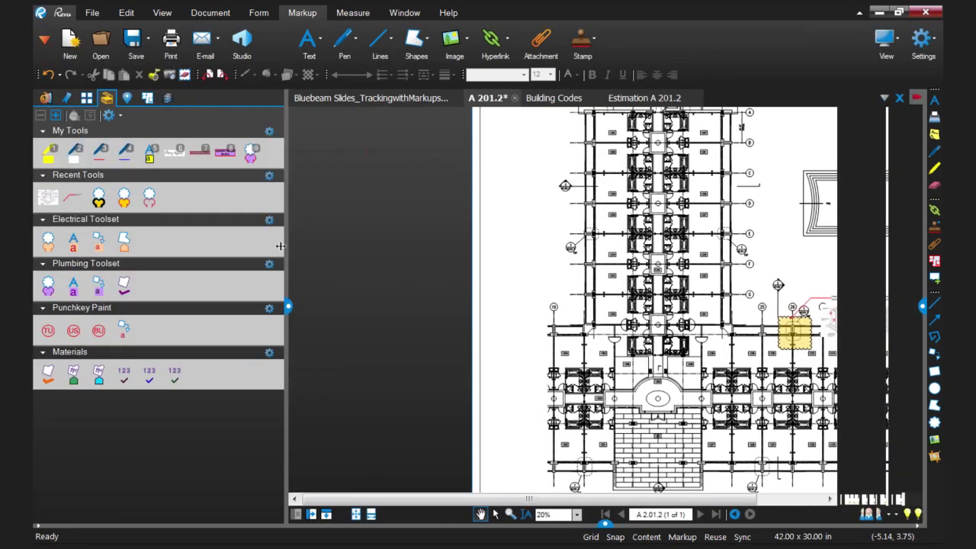
left_click_drag(649, 260, 494, 252)
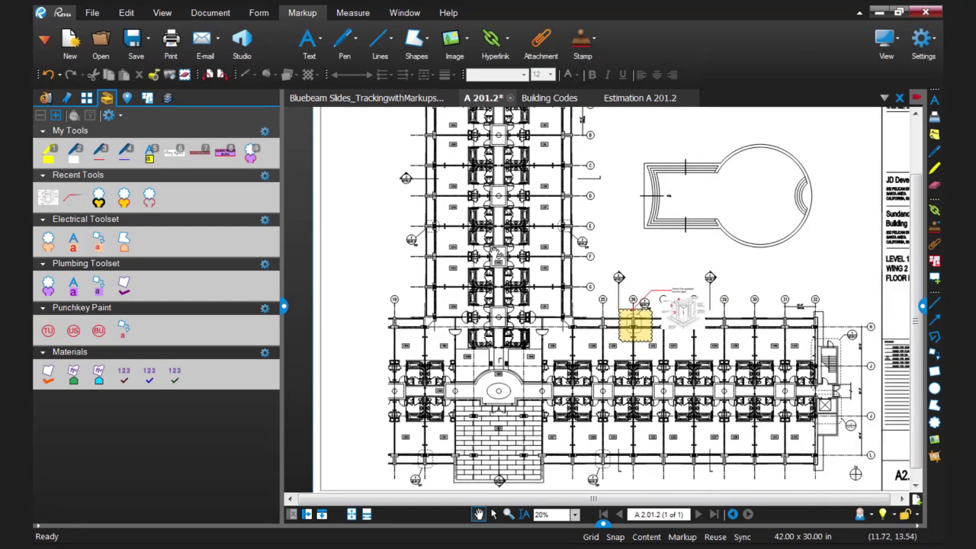
Step: Reuse the recent black-outlined yellow cloud tool to cloud the room west of the corridor between grid lines E and F
scroll(626, 282, "up", 1)
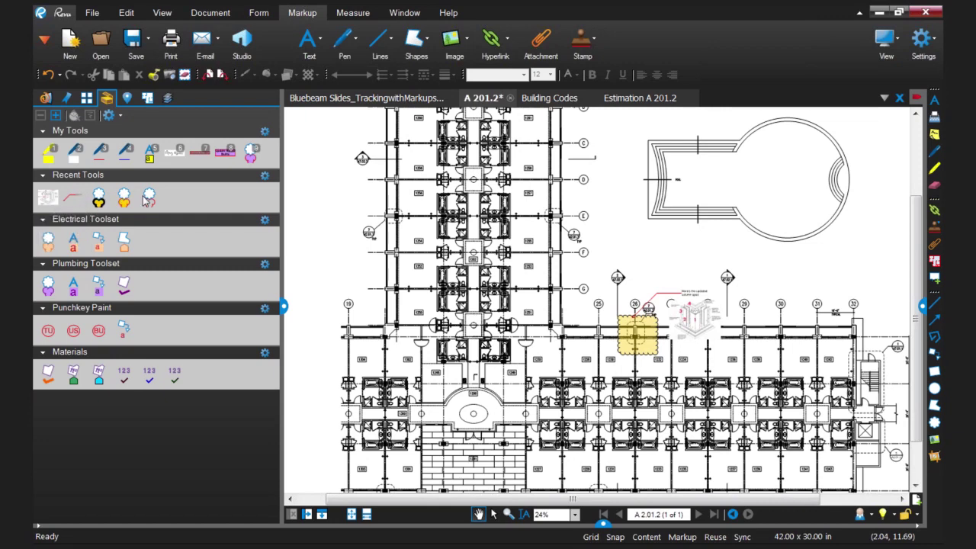
left_click(99, 200)
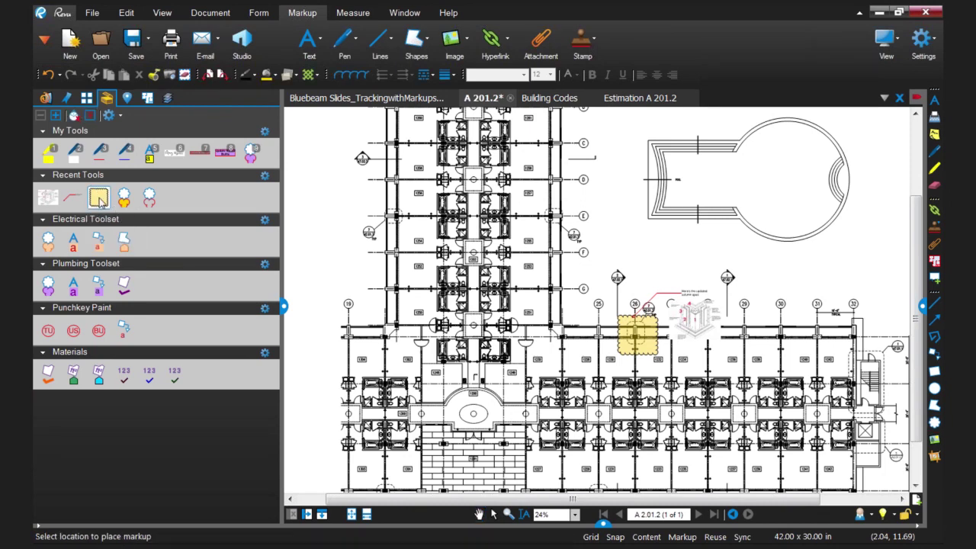
left_click_drag(442, 215, 408, 259)
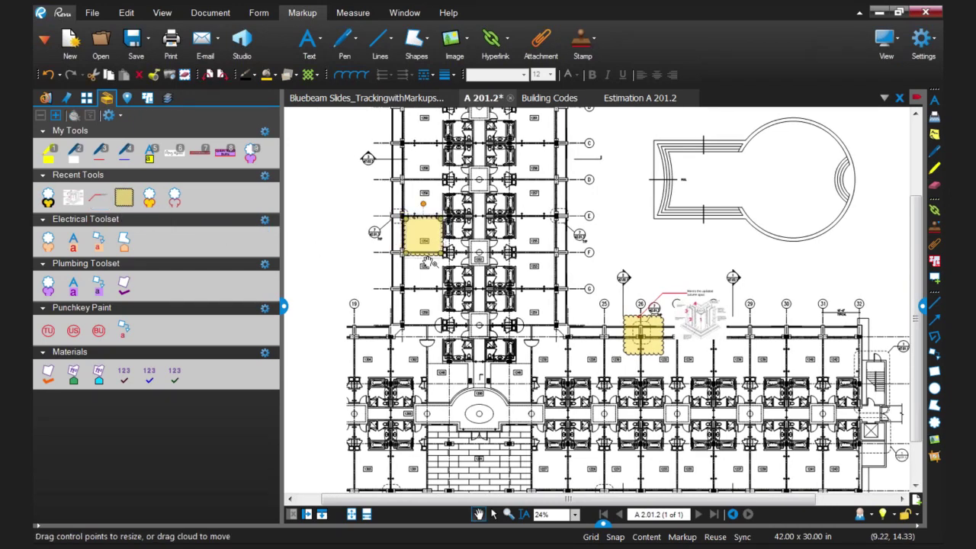
Step: Switch the recent black-outlined yellow cloud tool to reuse only its properties and draw a cloud around the lobby area 1200
scroll(480, 271, "up", 2)
scroll(480, 270, "up", 1)
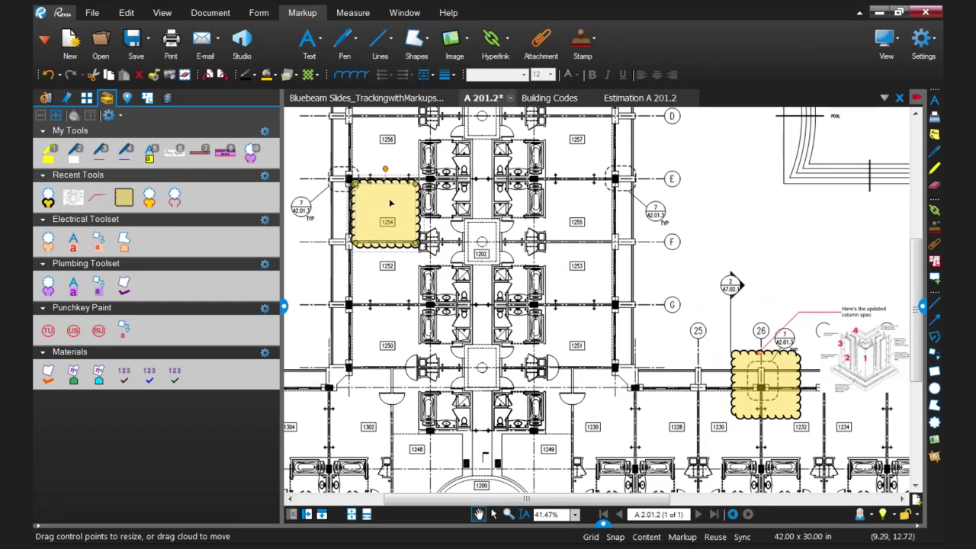
left_click(124, 197)
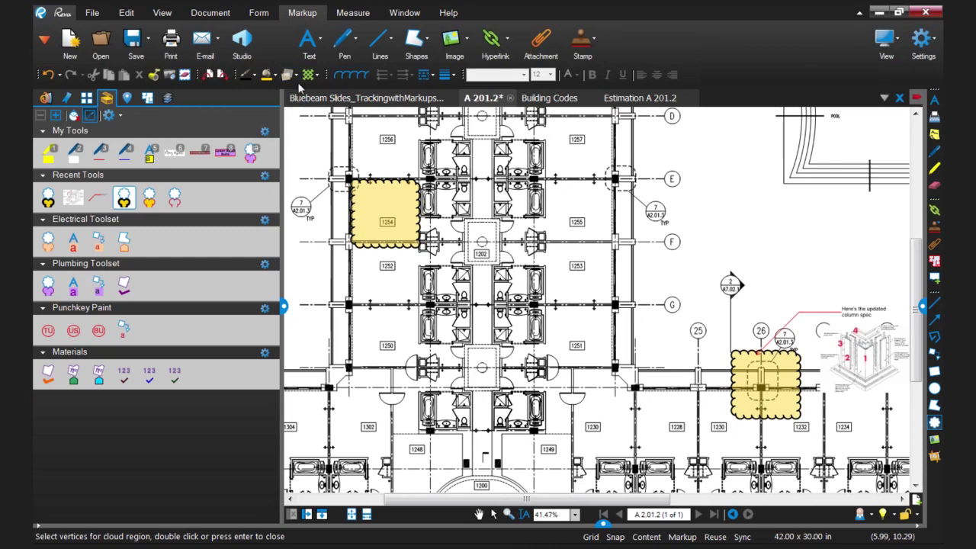
scroll(488, 391, "down", 3)
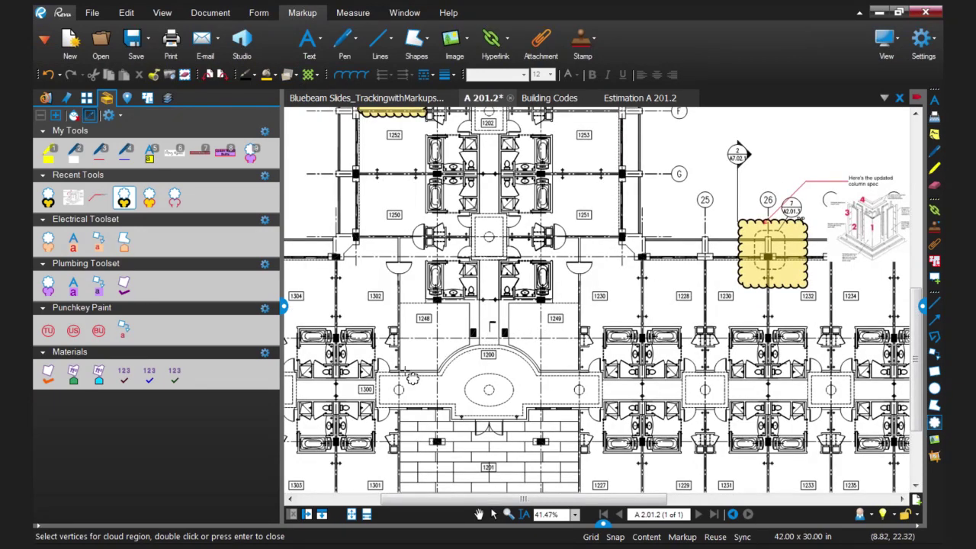
left_click(487, 353)
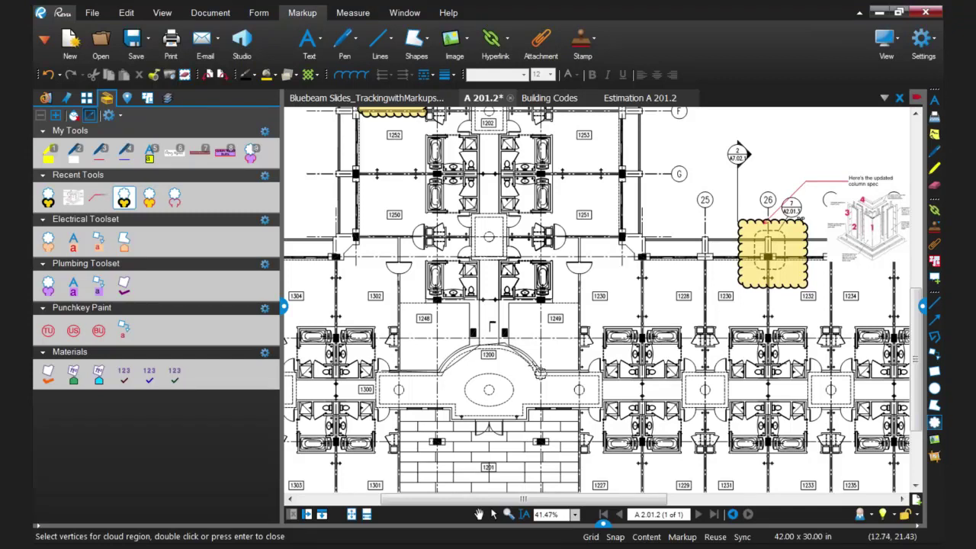
left_click(600, 412)
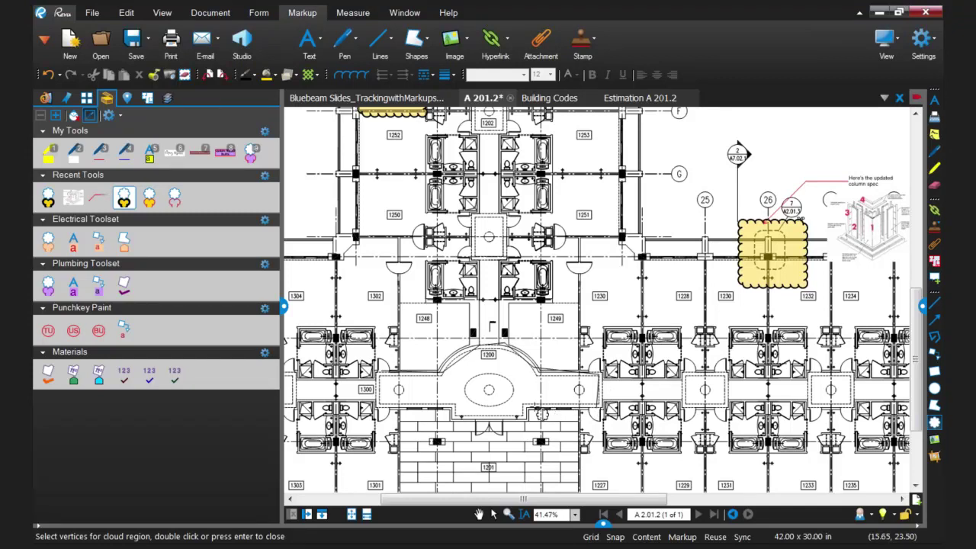
left_click(458, 418)
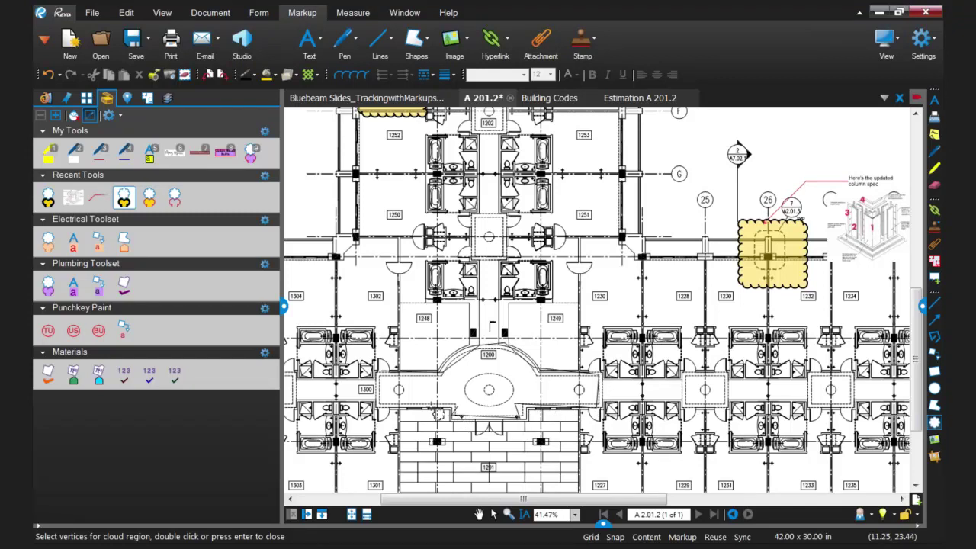
double_click(381, 375)
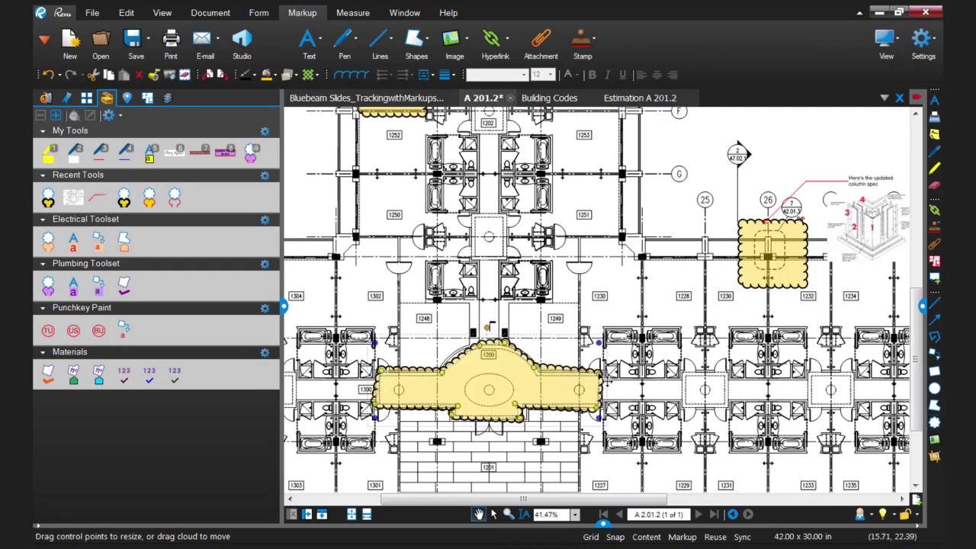
Step: Add the recent black-outlined yellow cloud tool to the My Tools set
scroll(603, 379, "down", 2)
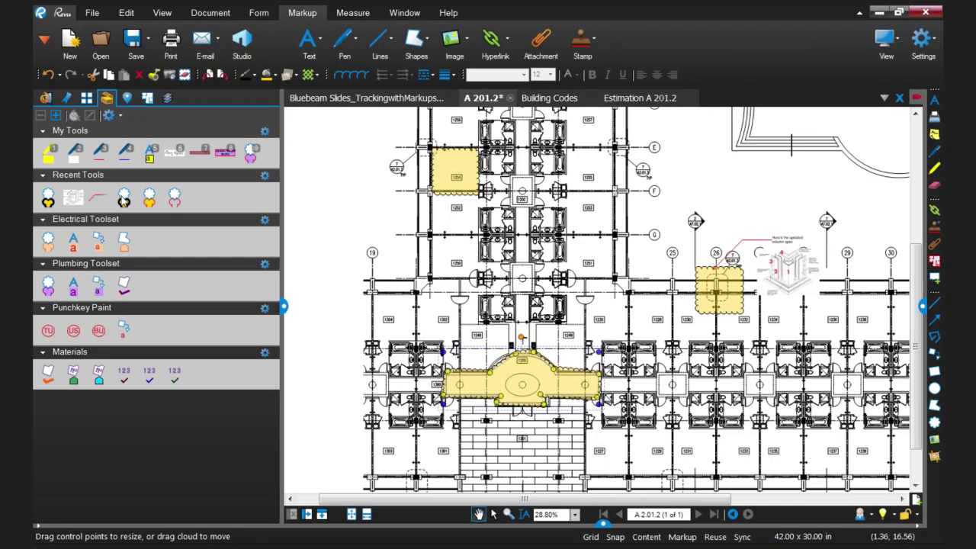
left_click(123, 197)
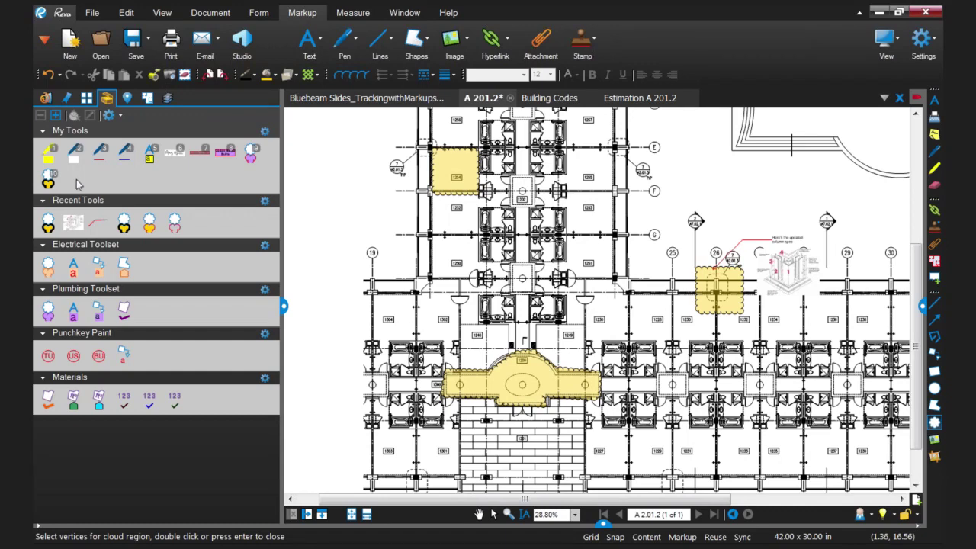
scroll(479, 308, "up", 1)
scroll(479, 308, "up", 1)
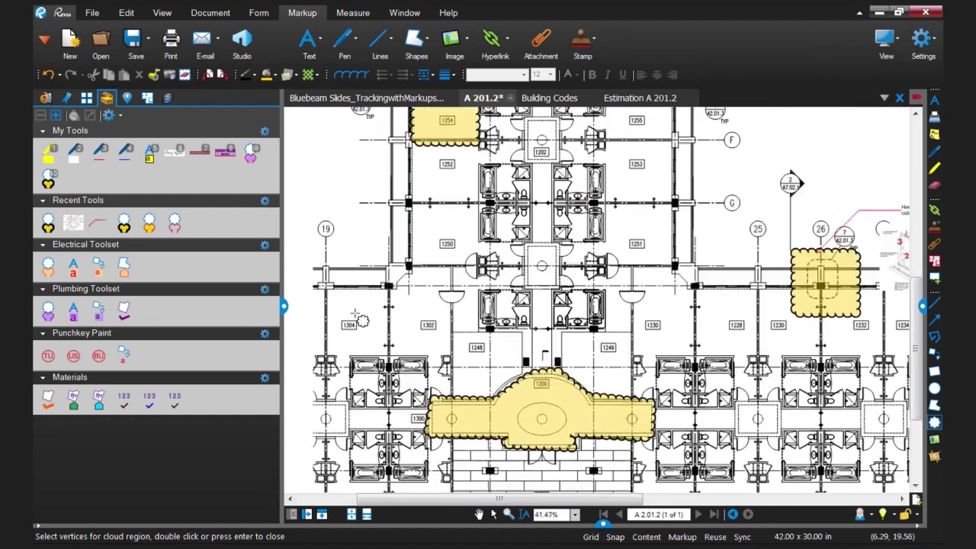
Step: Place an Electrical Toolset callout in room 1250 pointing to its bathroom, with the text "Light fixtures not working here"
left_click(99, 269)
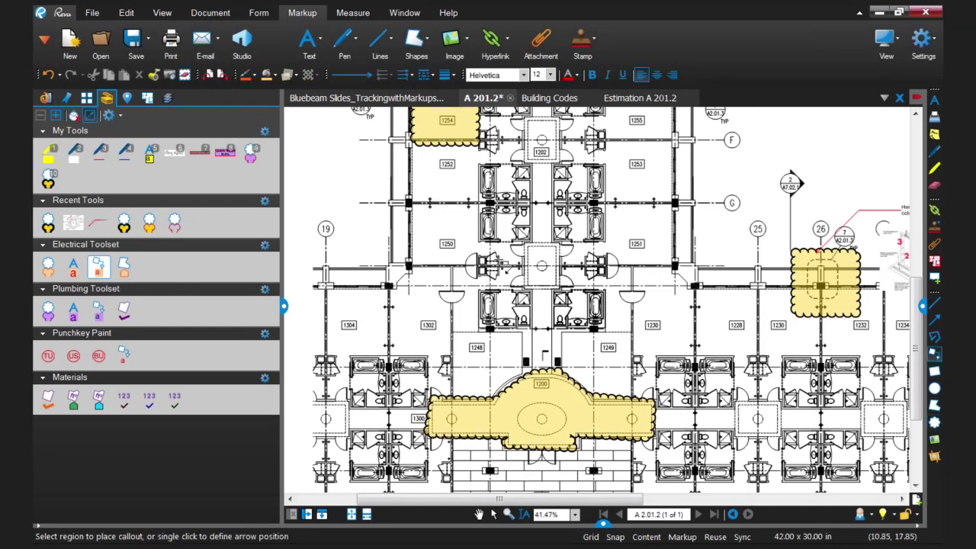
left_click(508, 216)
left_click(411, 254)
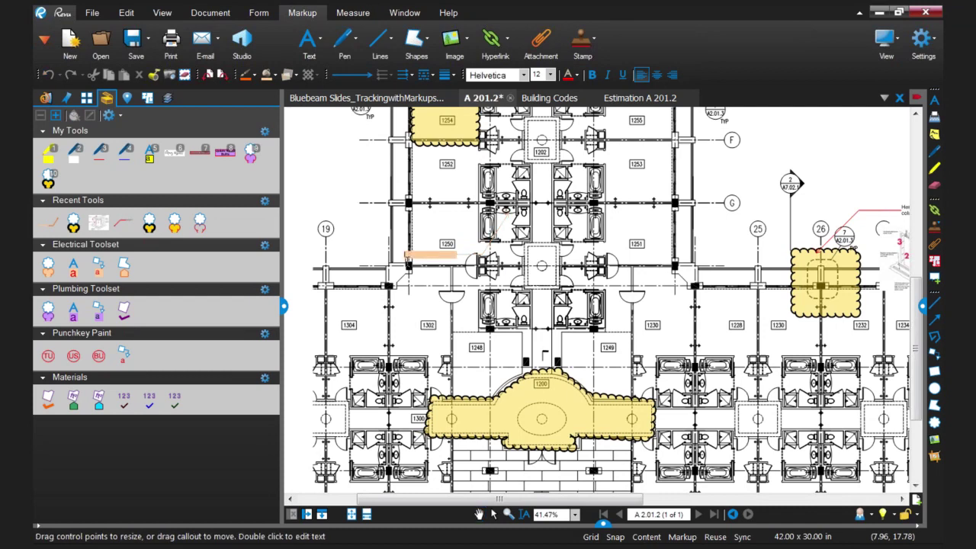
type("Light fixtures not working here")
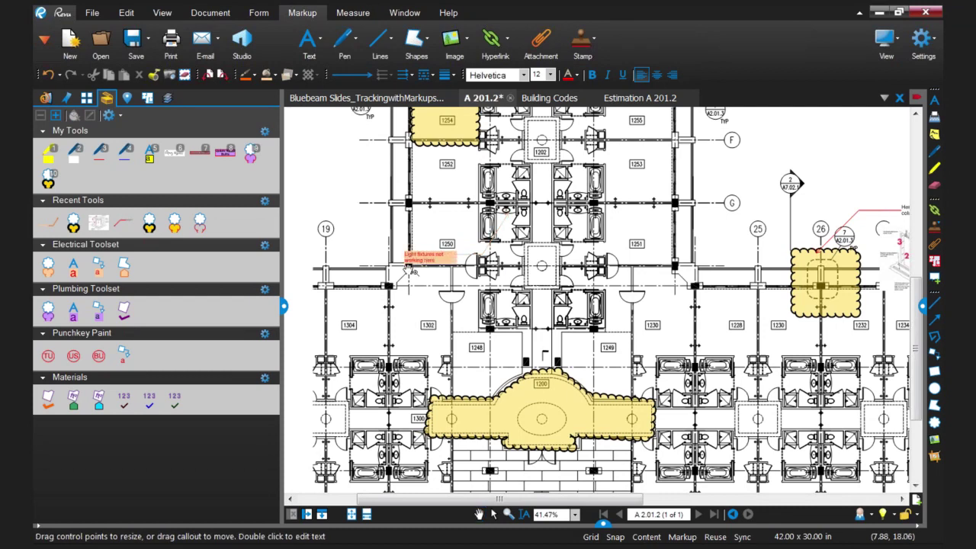
key("Escape")
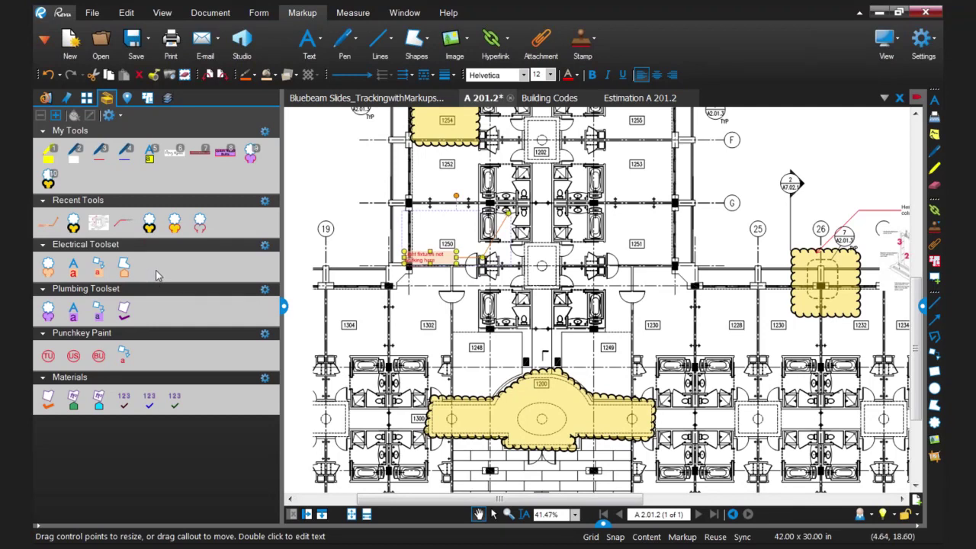
Step: Check the subject assigned to the light fixtures callout in its properties and collapse the properties
scroll(439, 261, "up", 3)
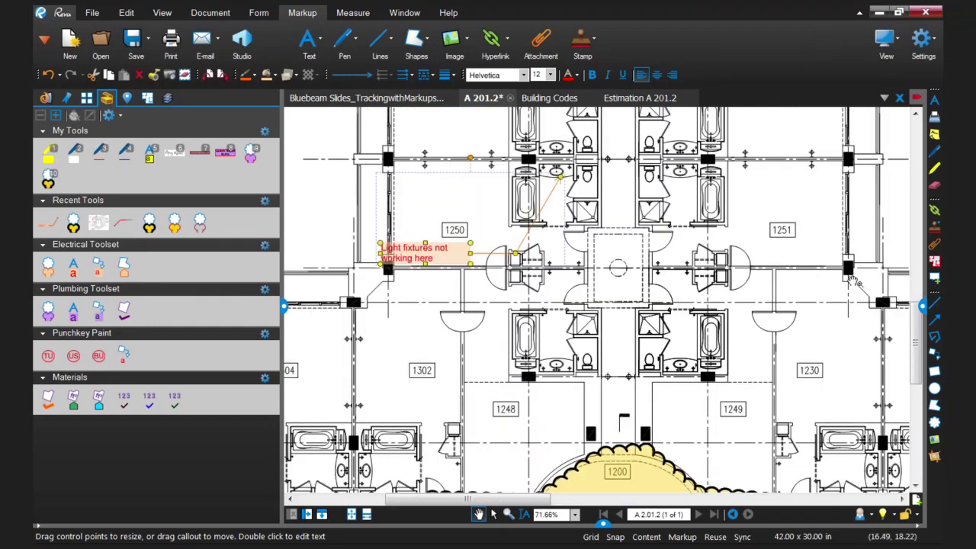
left_click(922, 306)
left_click(815, 171)
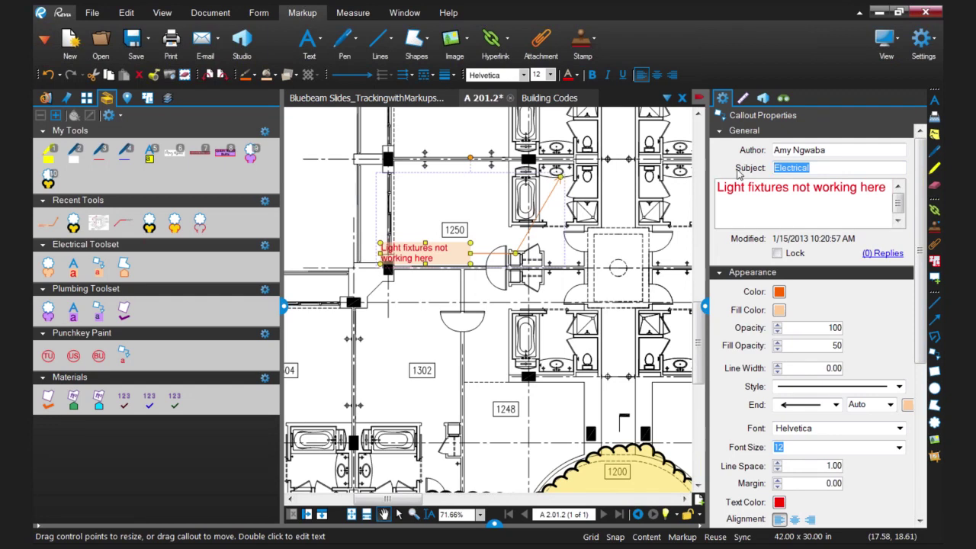
left_click(705, 305)
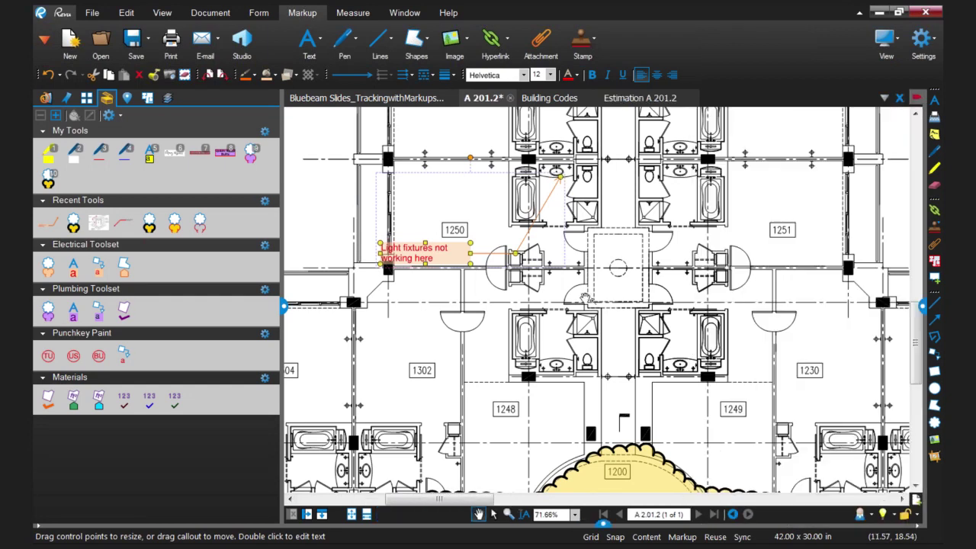
Step: Review the available tool sets and the options for adding a new one in Manage Tool Sets without changing anything
left_click(108, 116)
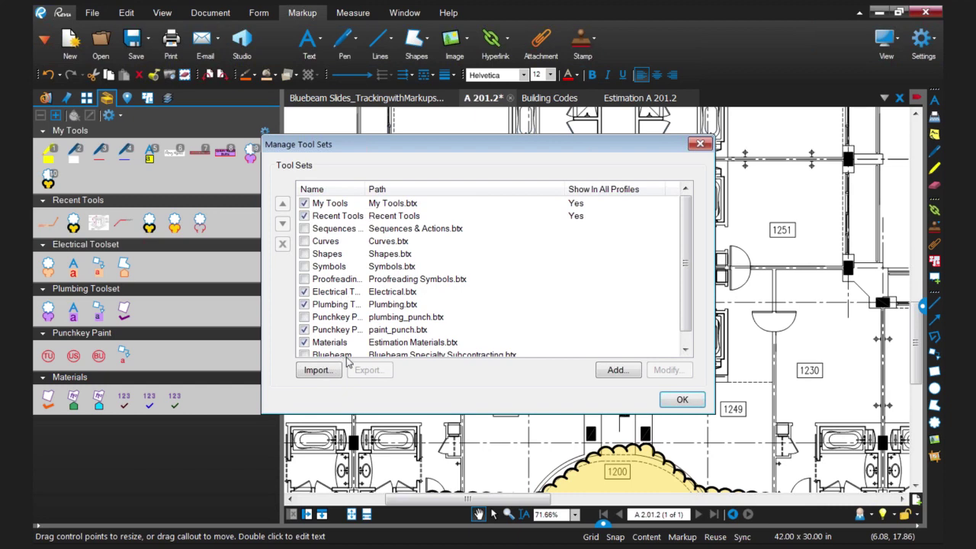
left_click(617, 370)
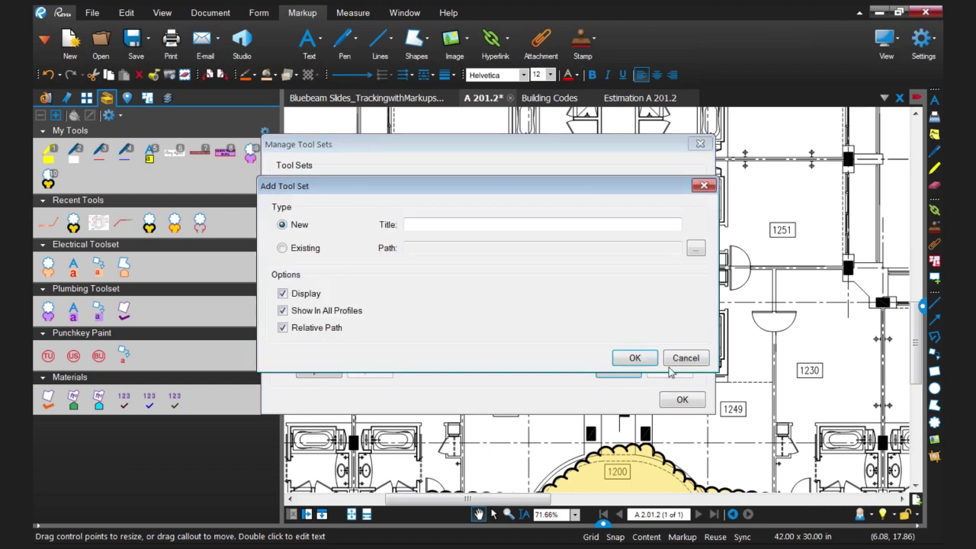
left_click(684, 358)
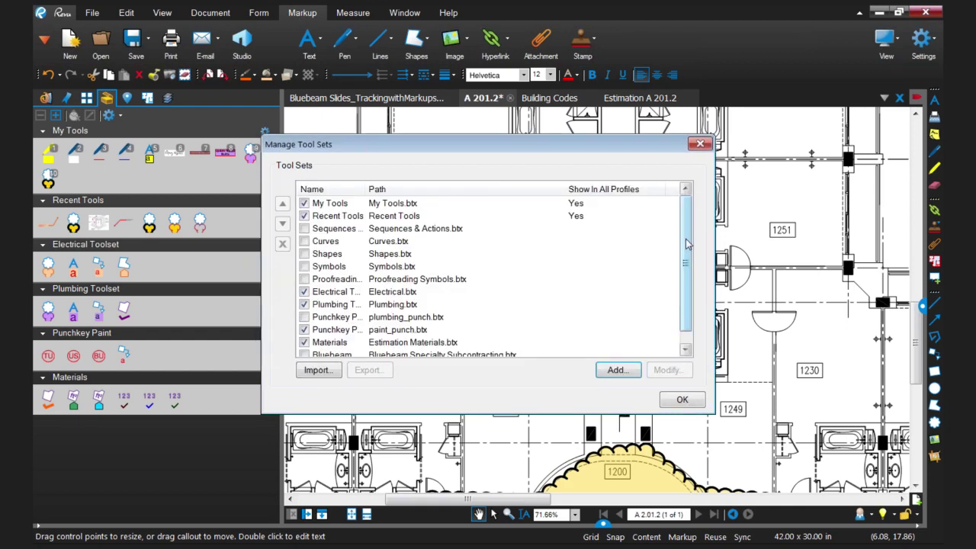
scroll(686, 273, "down", 1)
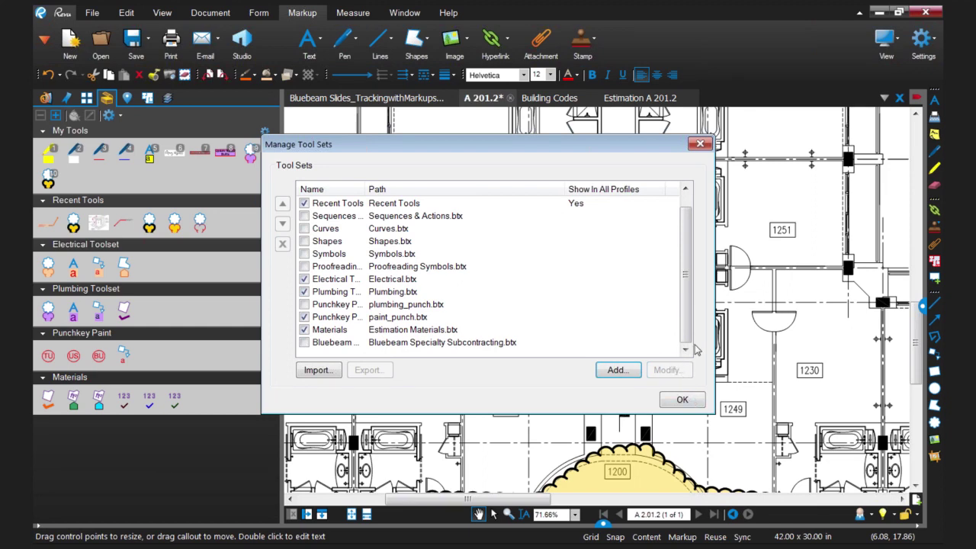
left_click(700, 144)
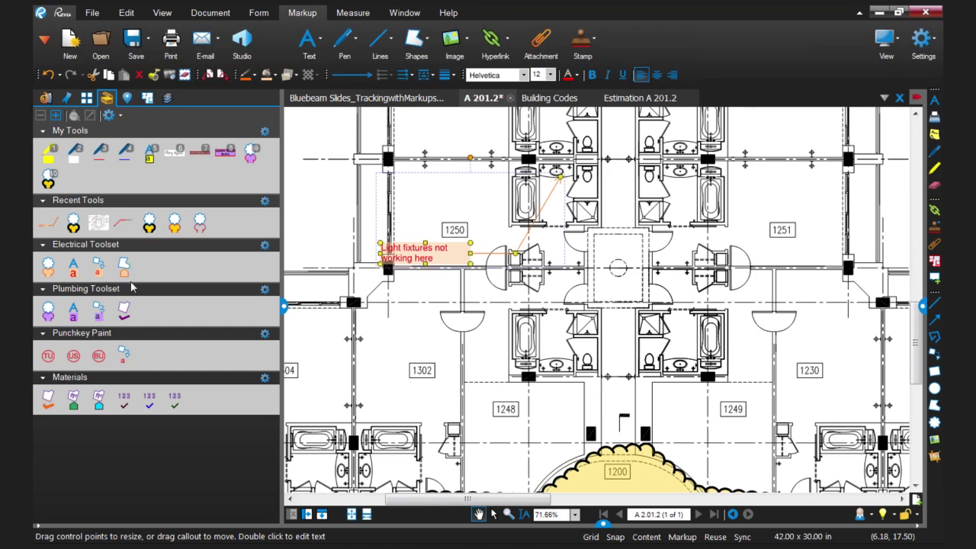
Step: Place the Painting: Touch Up (TU) symbol from the Punchkey Paint set at the east wall of room 1255
scroll(549, 338, "up", 1)
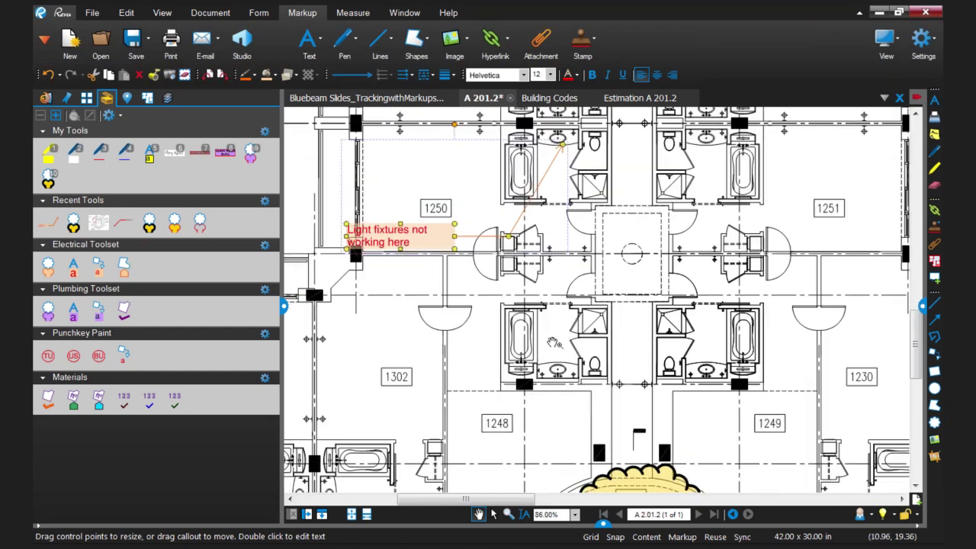
scroll(551, 328, "down", 2)
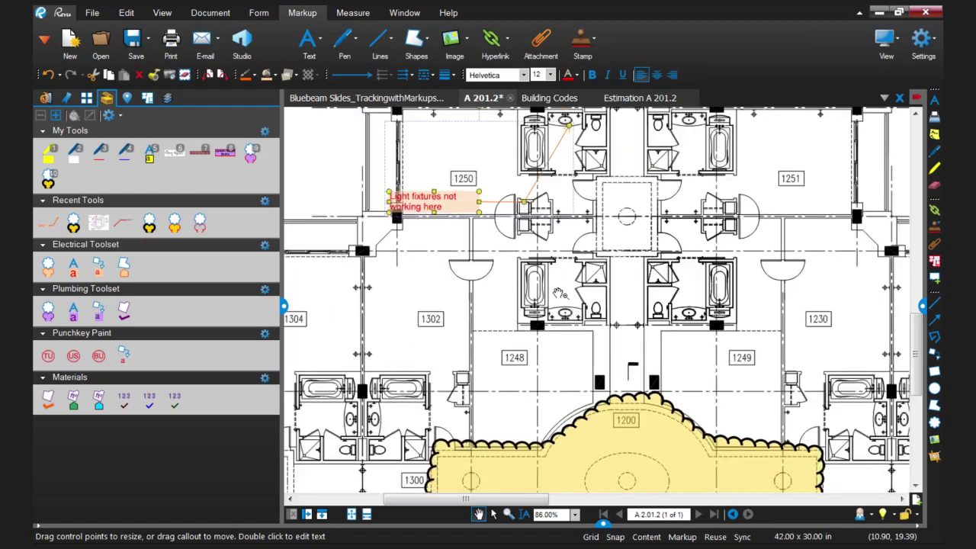
scroll(595, 242, "down", 3)
scroll(568, 259, "up", 4)
left_click_drag(568, 259, 528, 296)
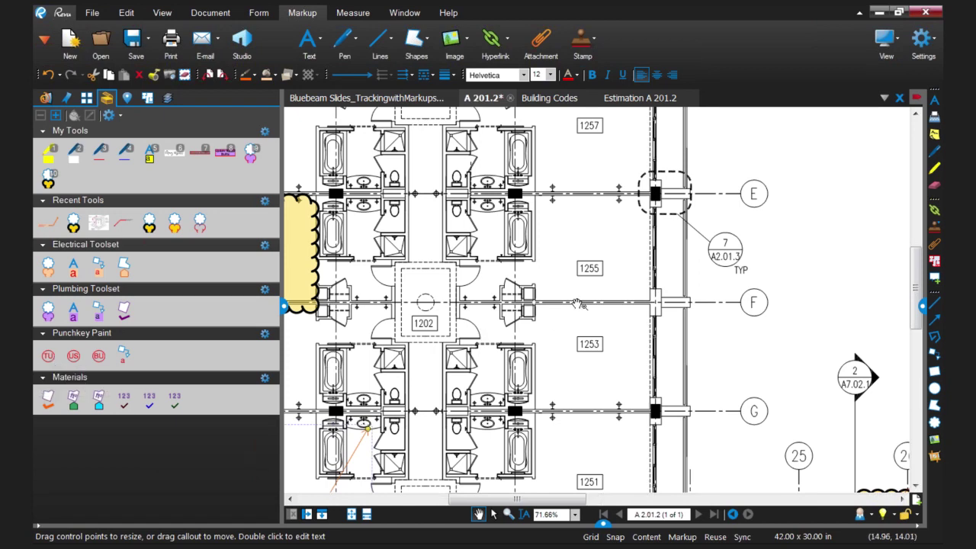
key("ctrl+plus")
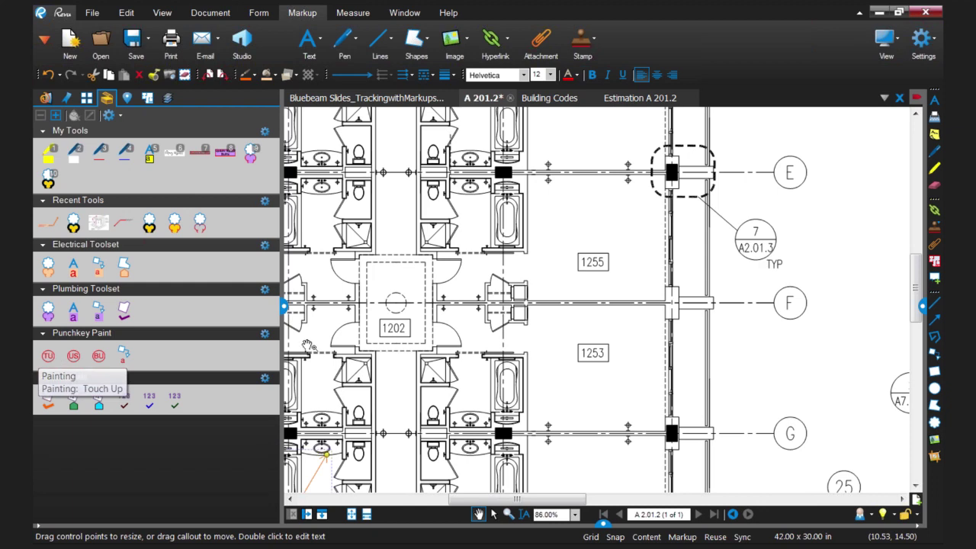
left_click(48, 355)
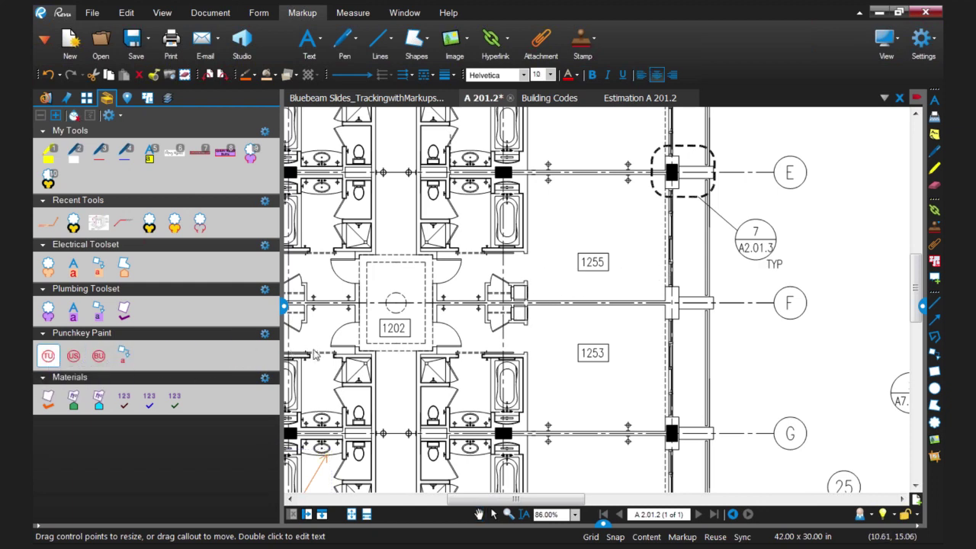
left_click(663, 232)
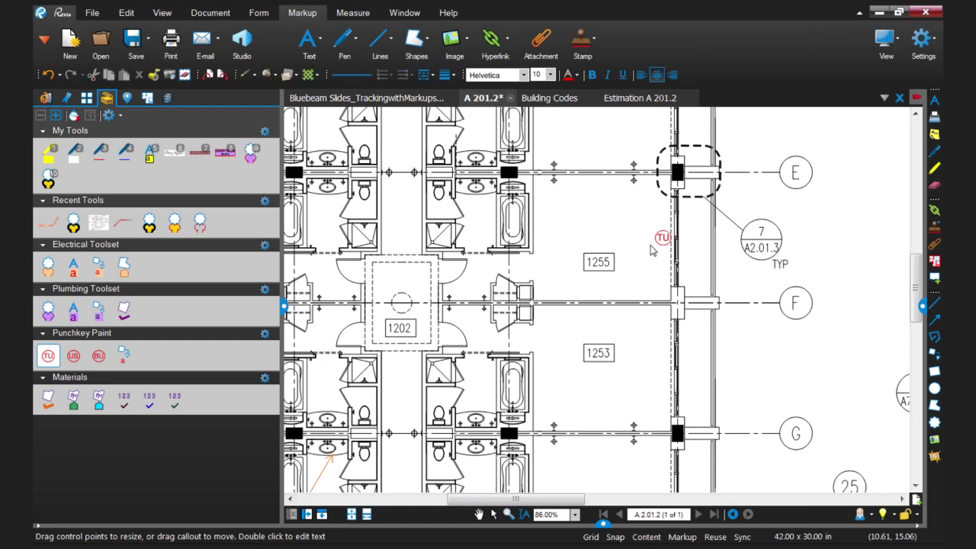
scroll(681, 256, "up", 1)
scroll(681, 256, "up", 1)
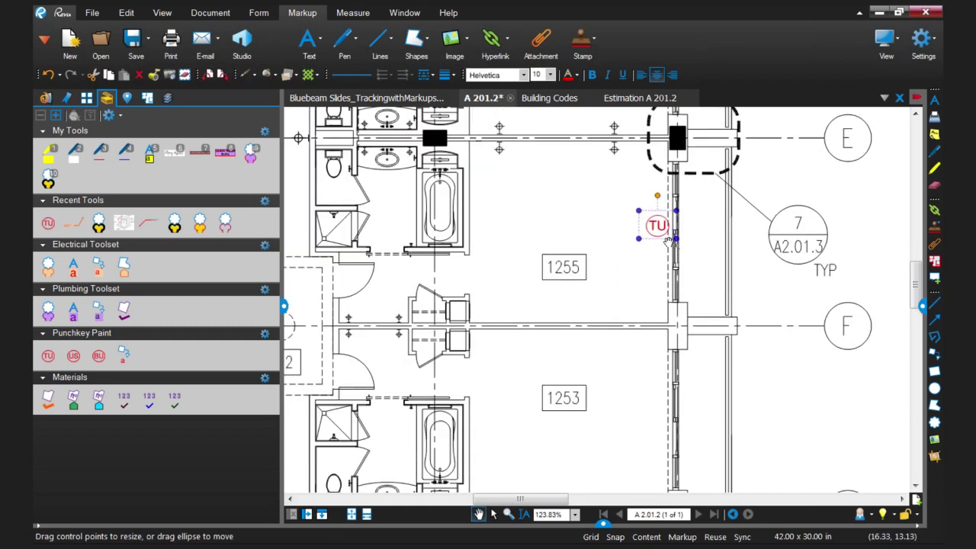
Step: Check the subject and comment text of the TU symbol in its properties and collapse the properties
left_click(923, 305)
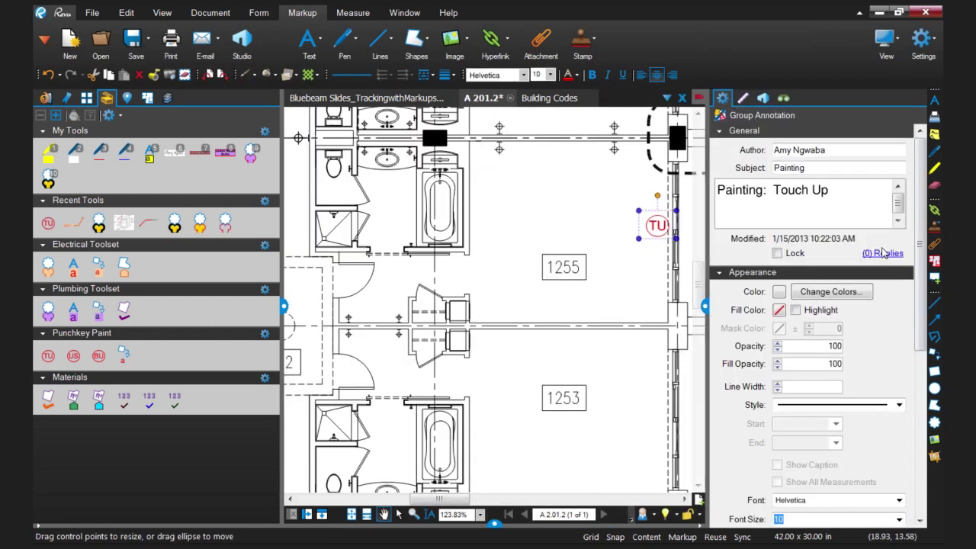
left_click_drag(843, 192, 717, 190)
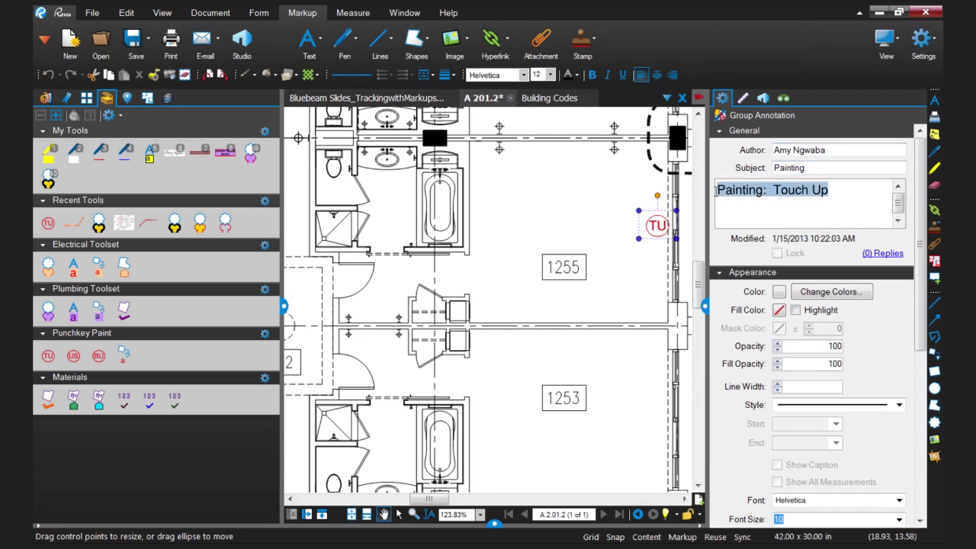
left_click(706, 305)
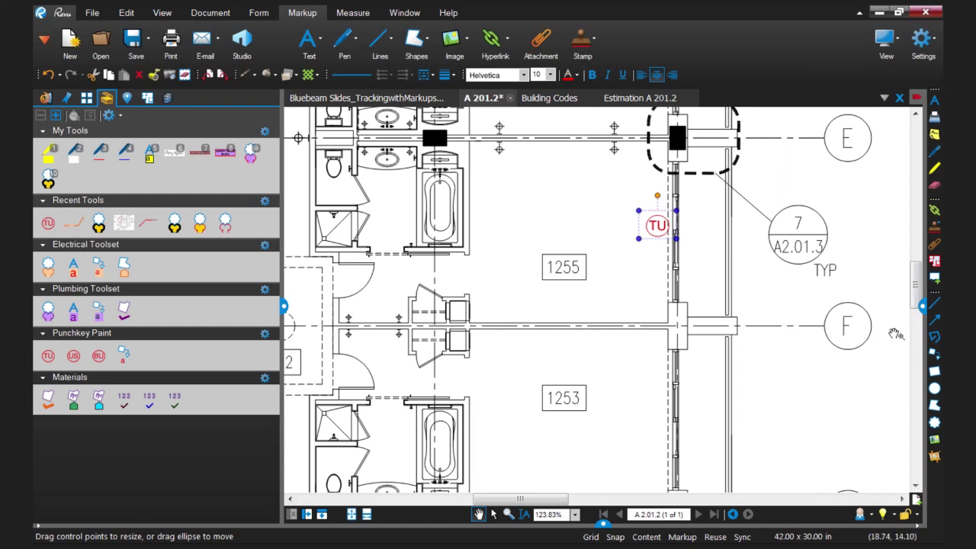
Step: Insert the photo of the cracked wall just below the TU symbol in room 1255 and enlarge it slightly
left_click(935, 440)
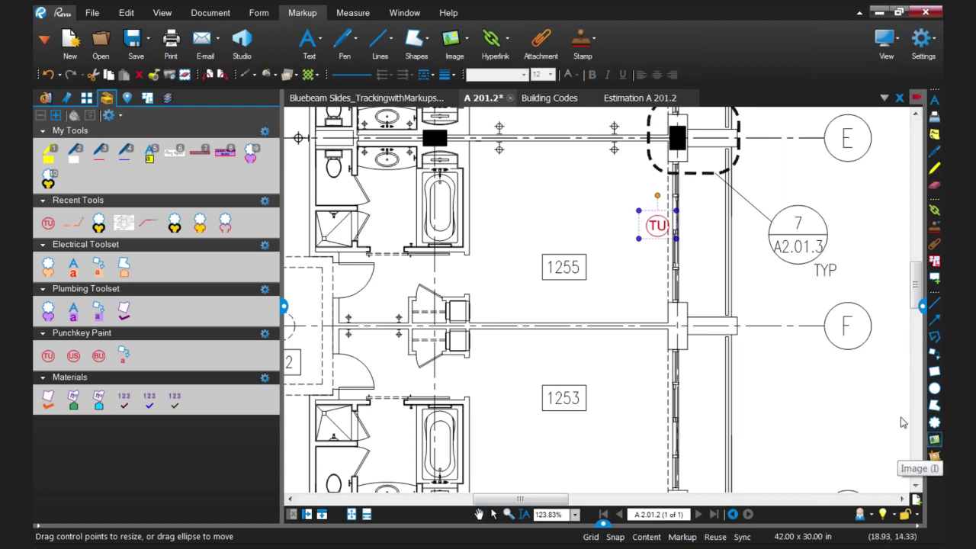
left_click(314, 252)
double_click(313, 251)
mouse_move(604, 257)
left_mouse_down()
mouse_move(666, 302)
mouse_move(717, 321)
left_mouse_up()
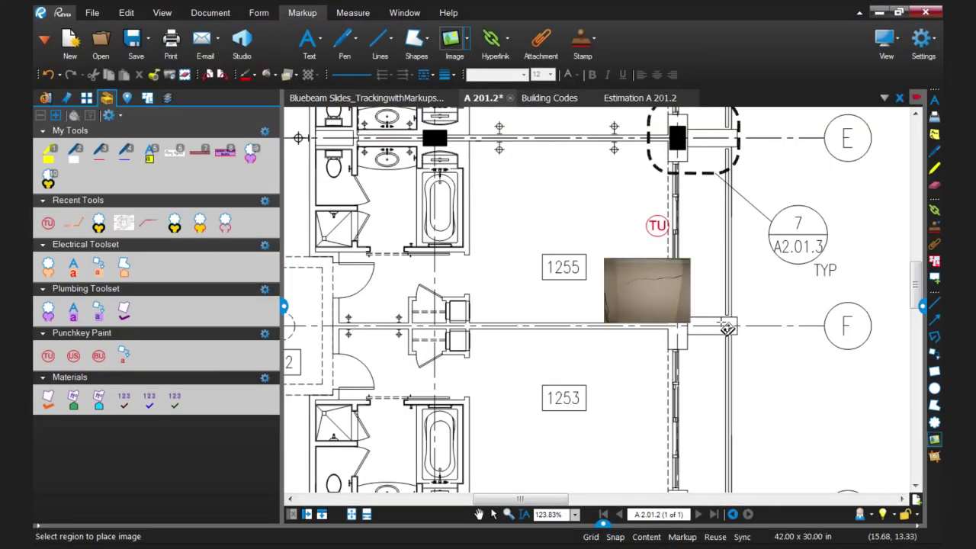
left_click(671, 293)
left_click_drag(657, 290, 645, 285)
scroll(732, 294, "up", 1)
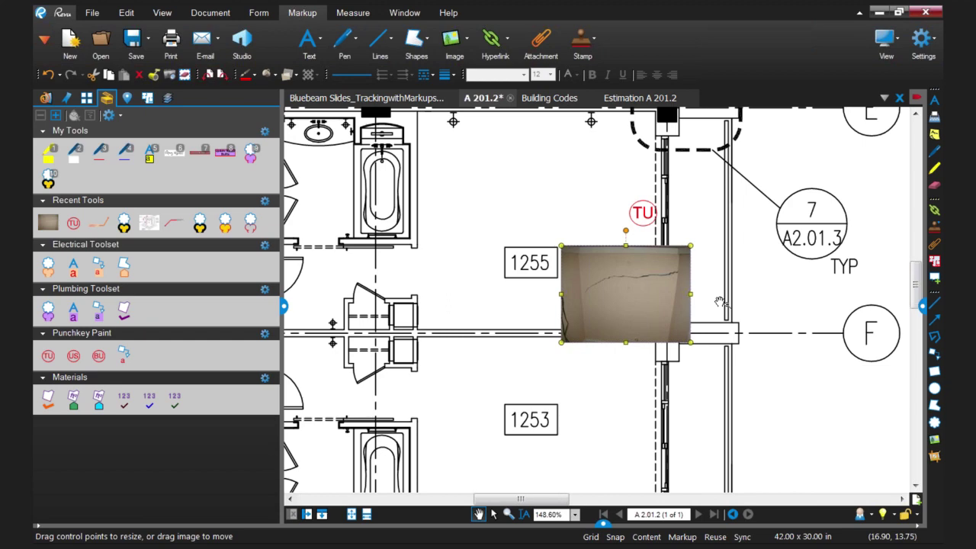
Step: Hide the Tool Chest panel so the A 201.2 plan uses the full window width
scroll(720, 302, "down", 3)
scroll(720, 302, "down", 1)
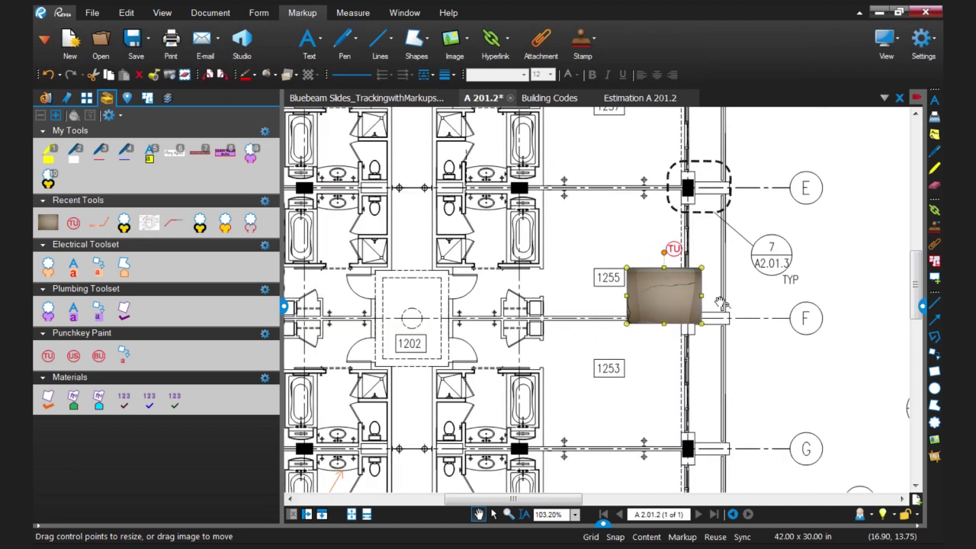
scroll(585, 293, "down", 2)
left_click_drag(580, 304, 621, 284)
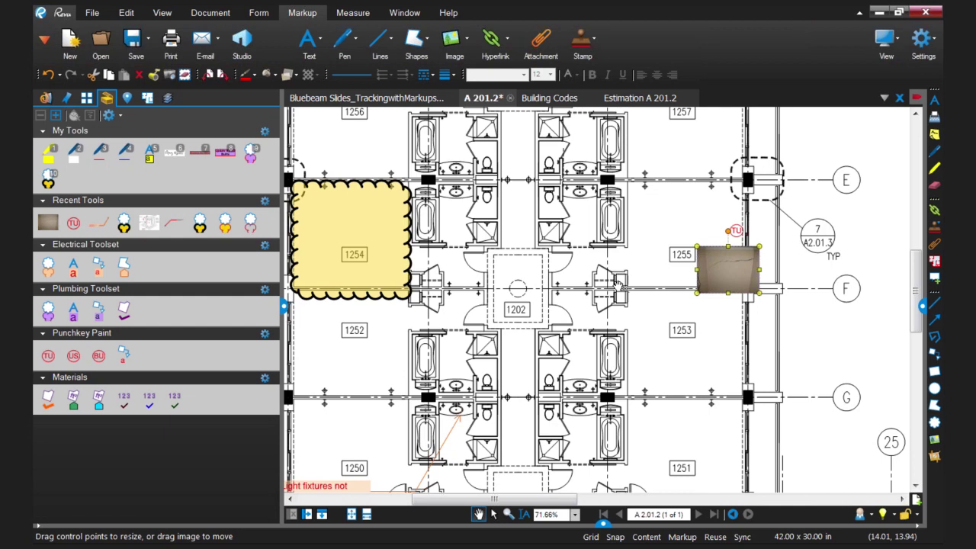
left_click(284, 305)
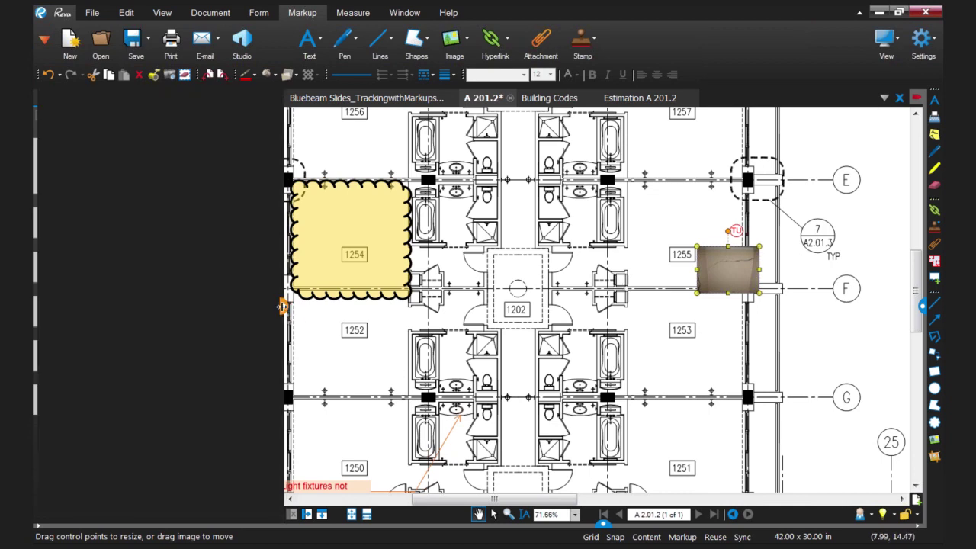
Step: Read through the slides on the Markups list in the Bluebeam Slides document and return to A 201.2
left_click(142, 99)
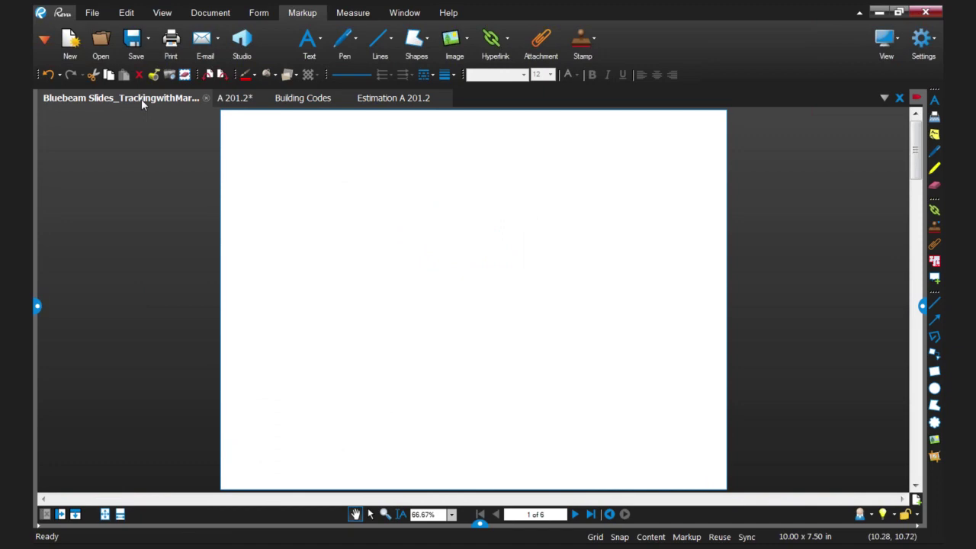
left_click(577, 515)
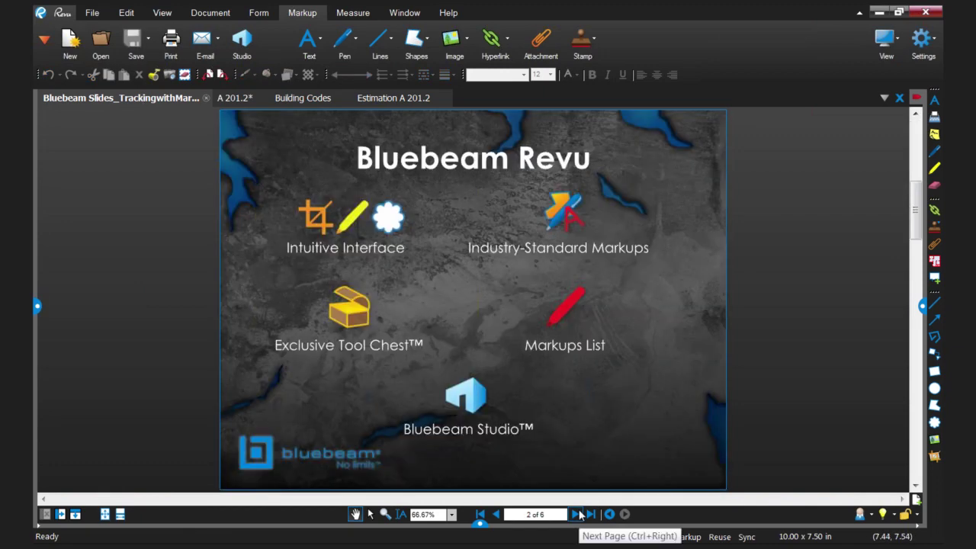
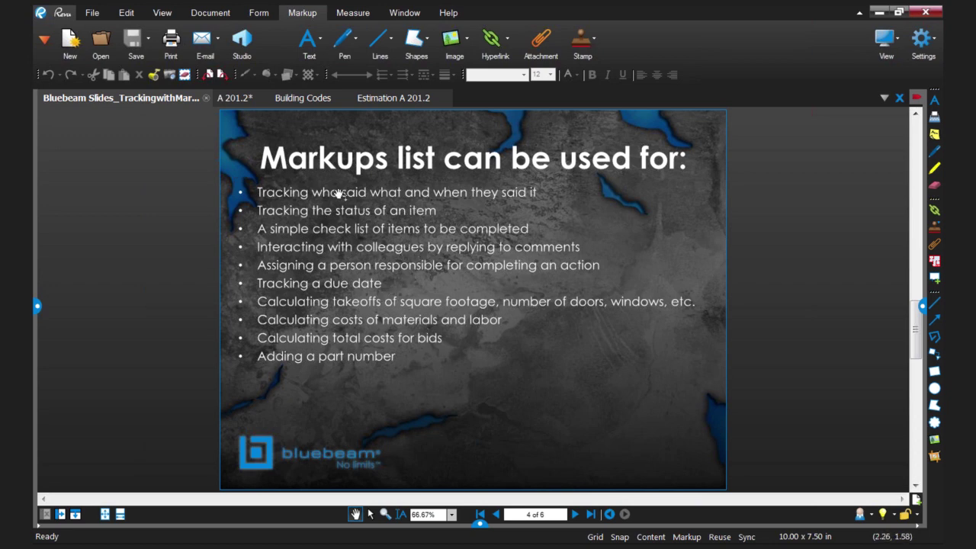
left_click(237, 101)
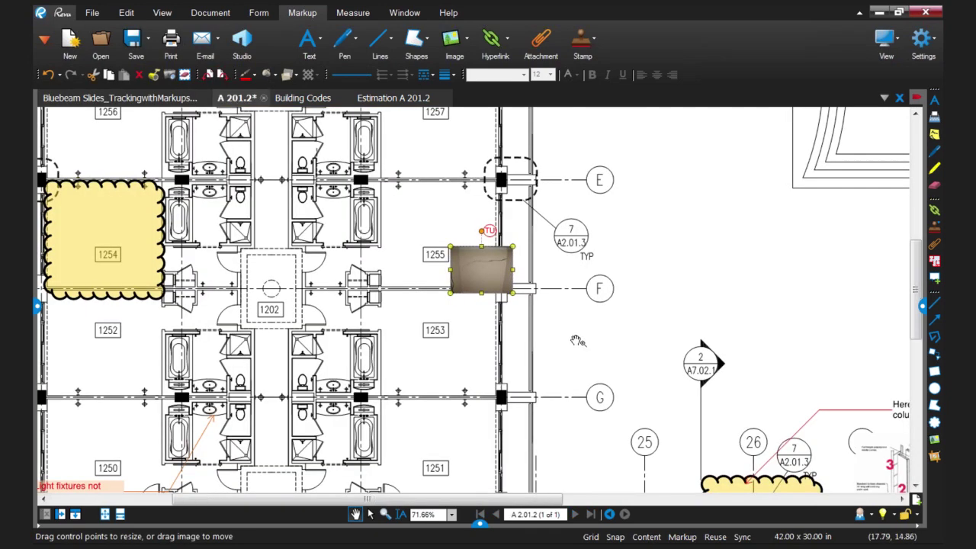
Step: Open the Markups list beneath the A 201.2 plan and bring its first entries into view
scroll(578, 341, "down", 2)
scroll(577, 341, "down", 4)
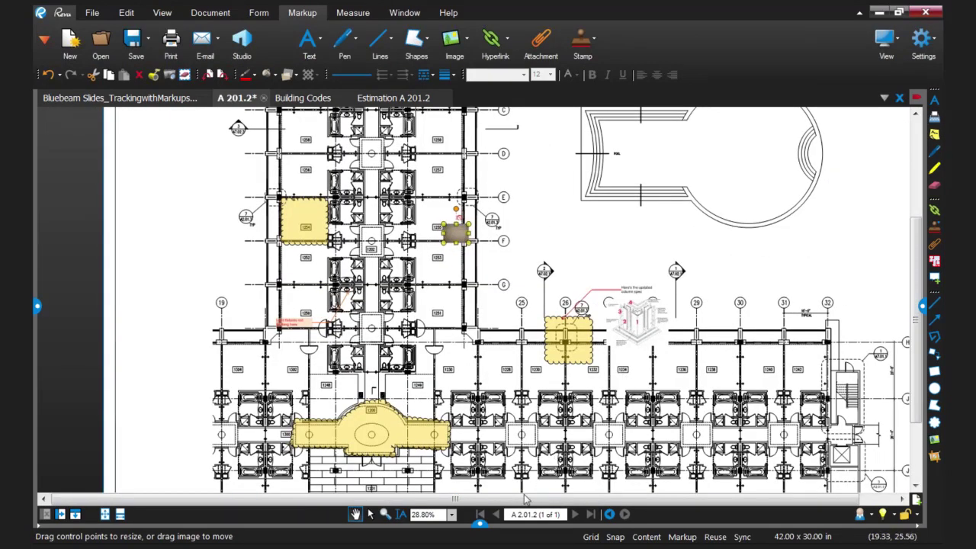
left_click_drag(482, 526, 475, 343)
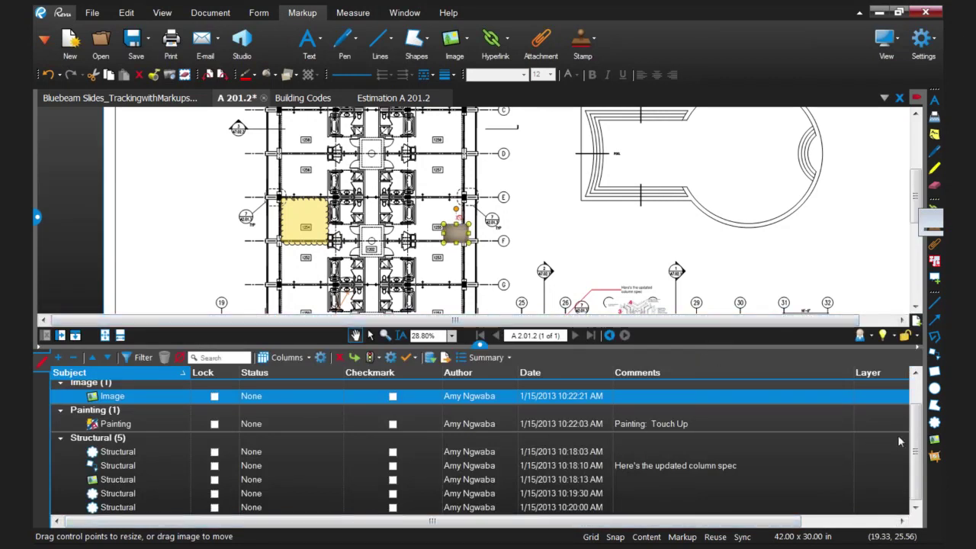
left_click_drag(918, 435, 919, 398)
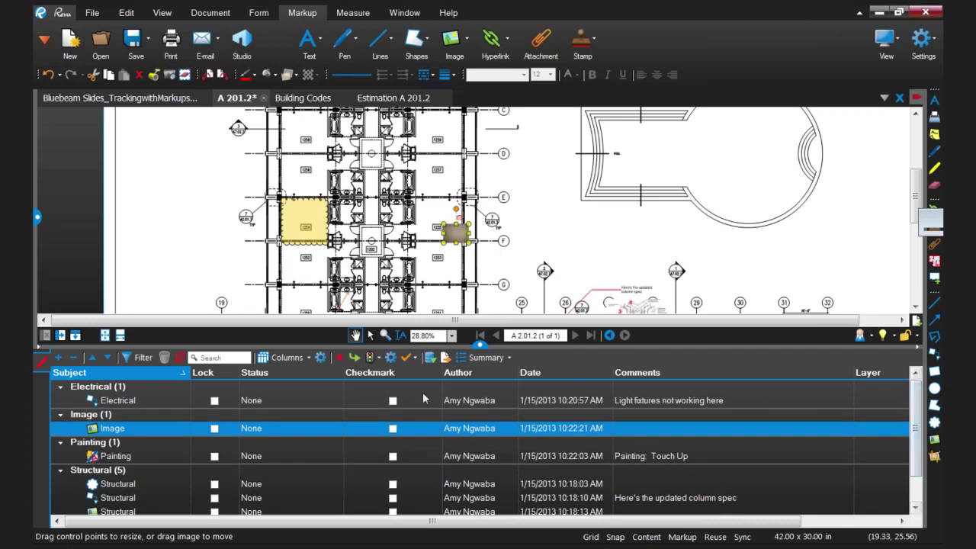
Step: Step through the listed markups from the Electrical callout to the last Structural cloud, and collapse and re-expand the subject groups
left_click(131, 407)
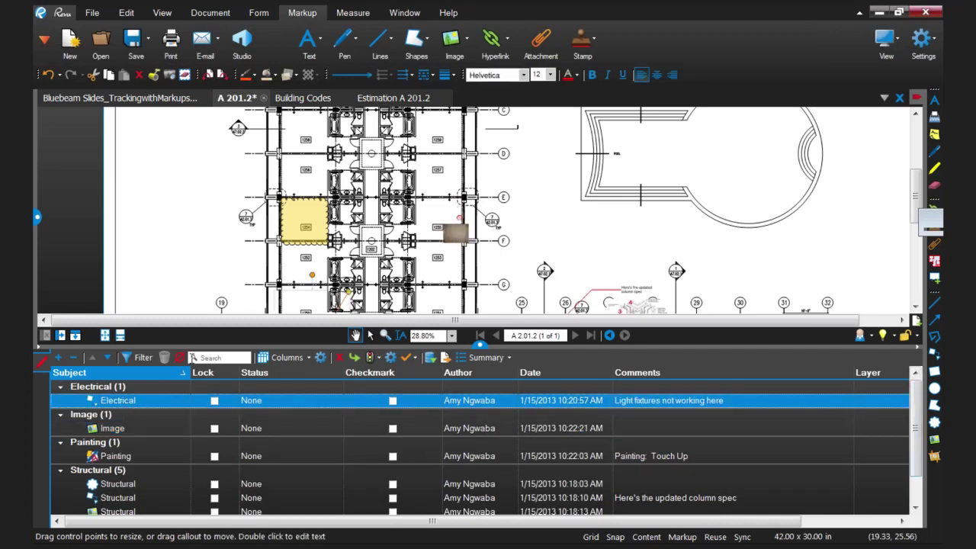
scroll(384, 279, "up", 4)
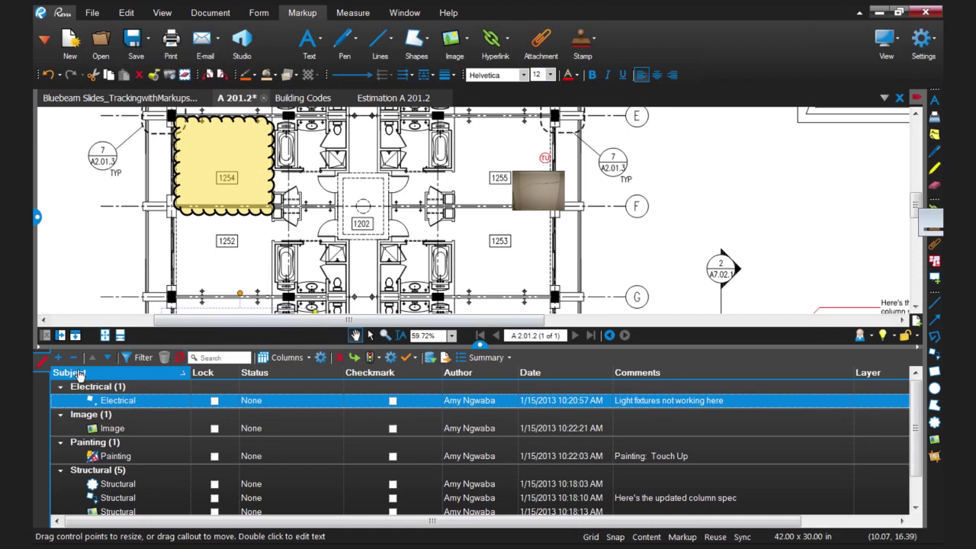
left_click(107, 357)
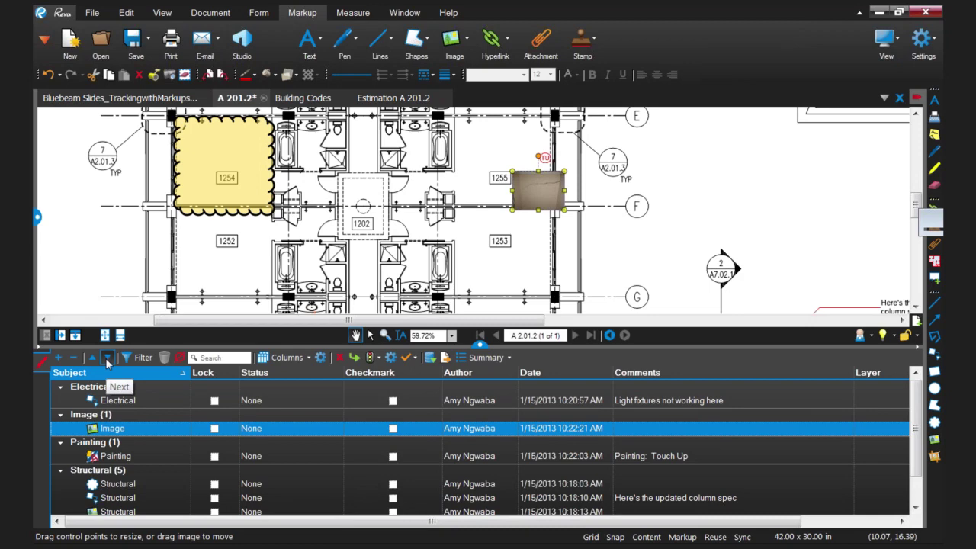
left_click(106, 358)
left_click(107, 358)
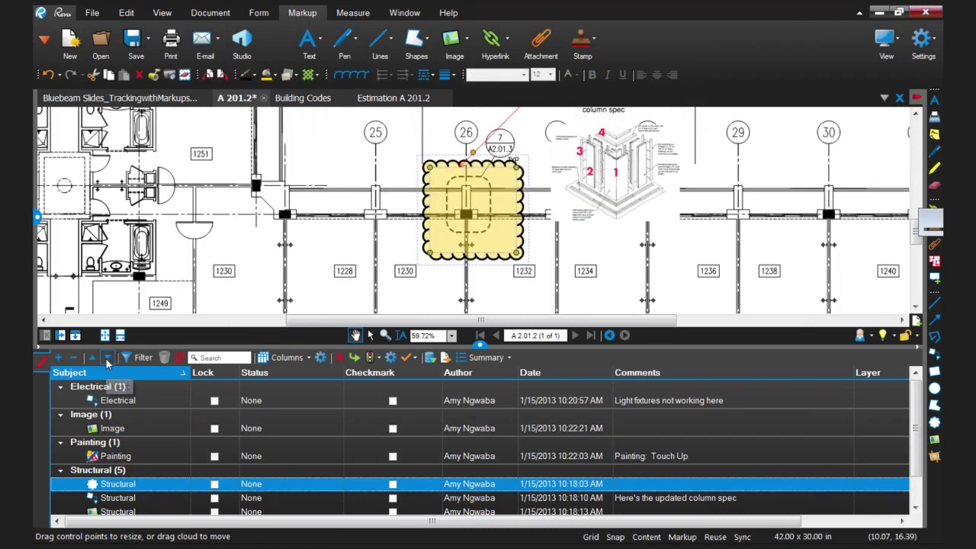
left_click(108, 358)
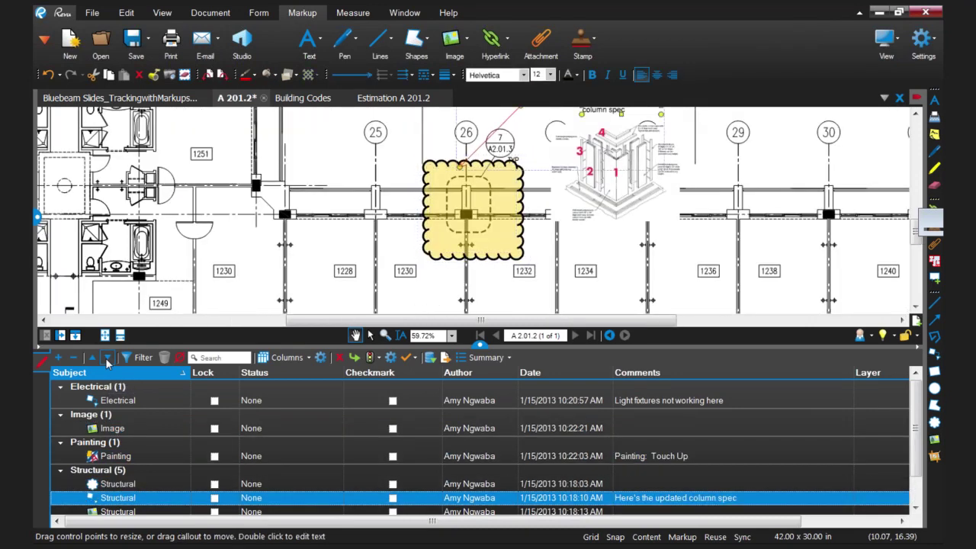
left_click(107, 357)
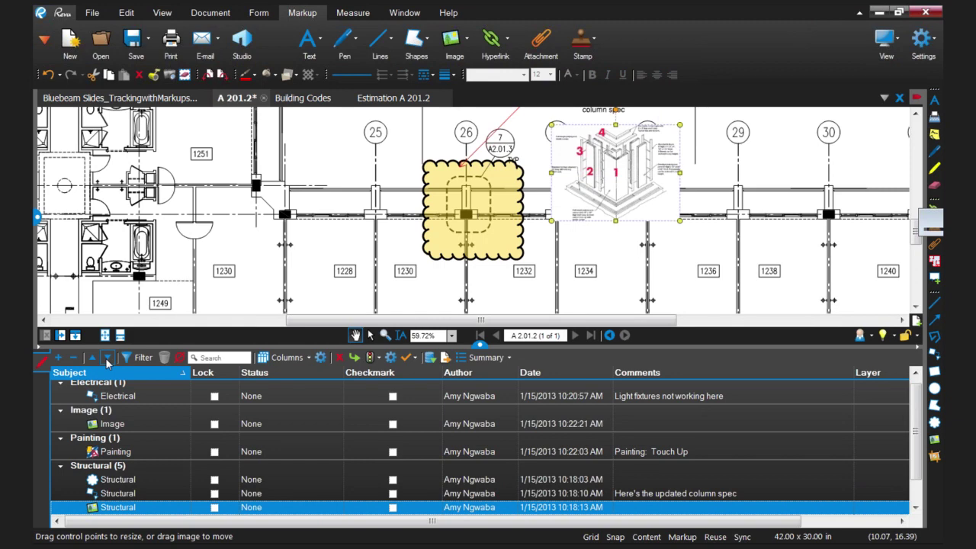
left_click(108, 357)
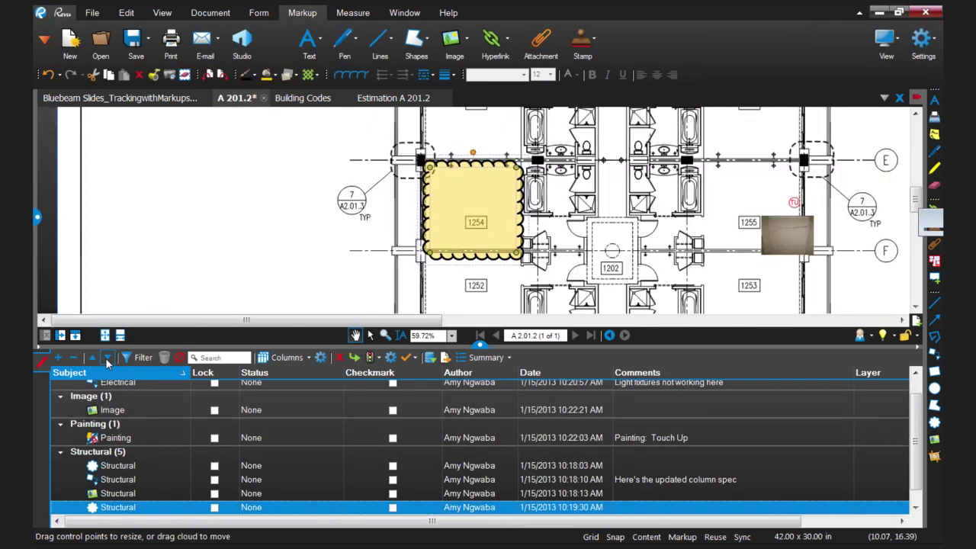
left_click(107, 358)
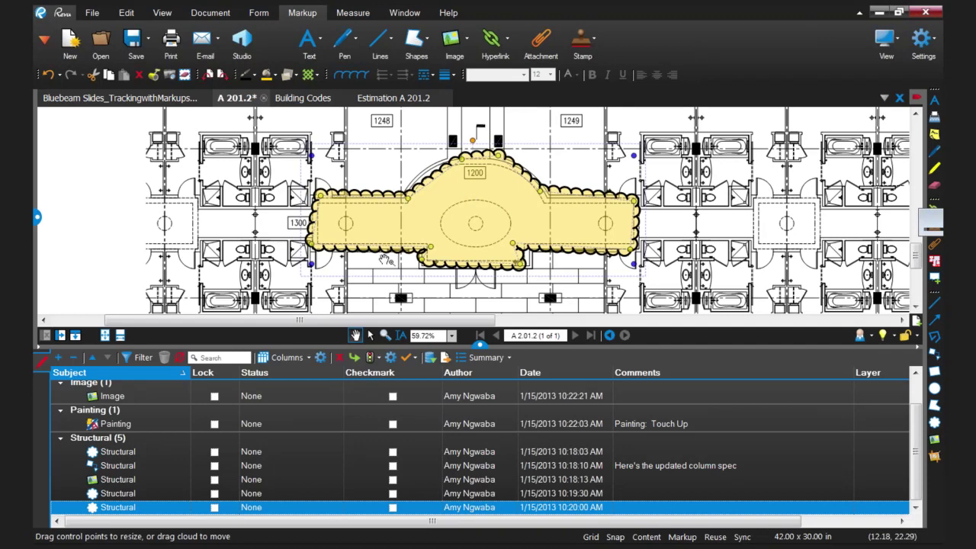
left_click(75, 358)
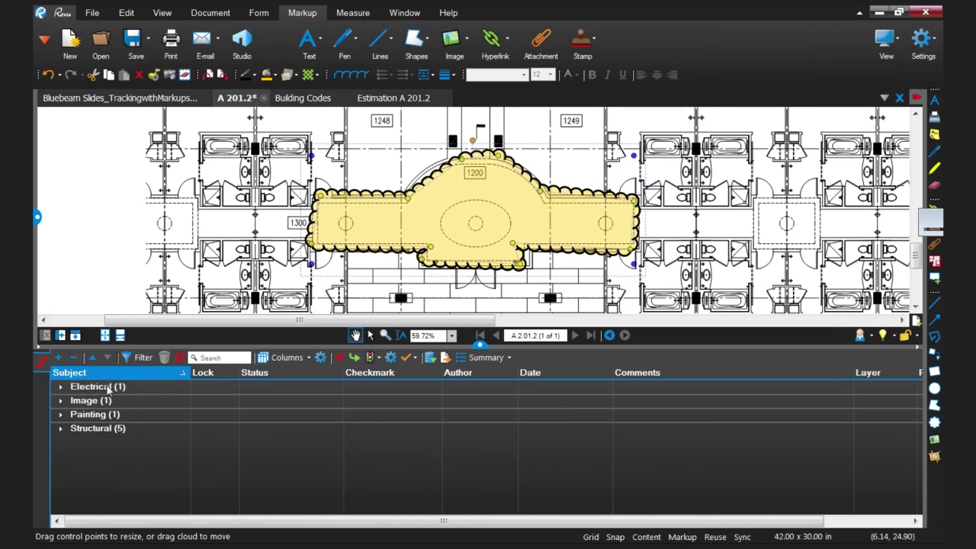
left_click(59, 358)
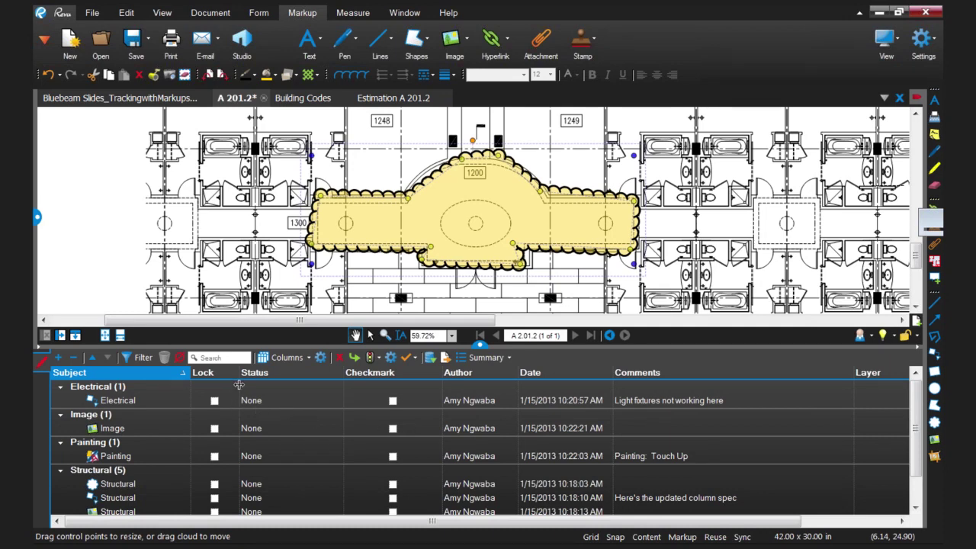
Step: Widen the Lock column slightly and narrow the Status, Checkmark and Comments columns so that Responsibility fits in the Markups list
mouse_move(239, 384)
left_mouse_down()
mouse_move(344, 387)
mouse_move(254, 387)
left_mouse_up()
left_click_drag(357, 381, 324, 381)
left_click_drag(421, 374, 389, 374)
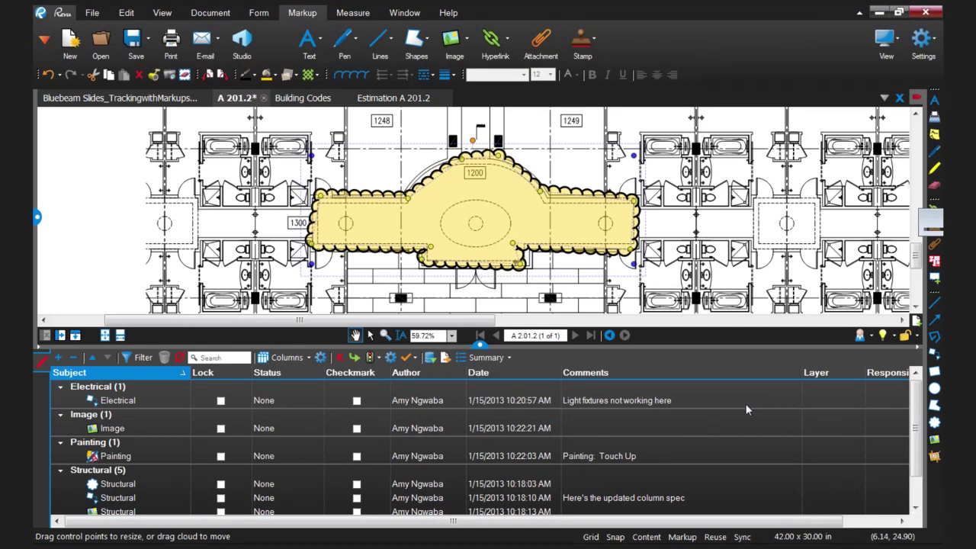
left_click_drag(800, 393, 741, 393)
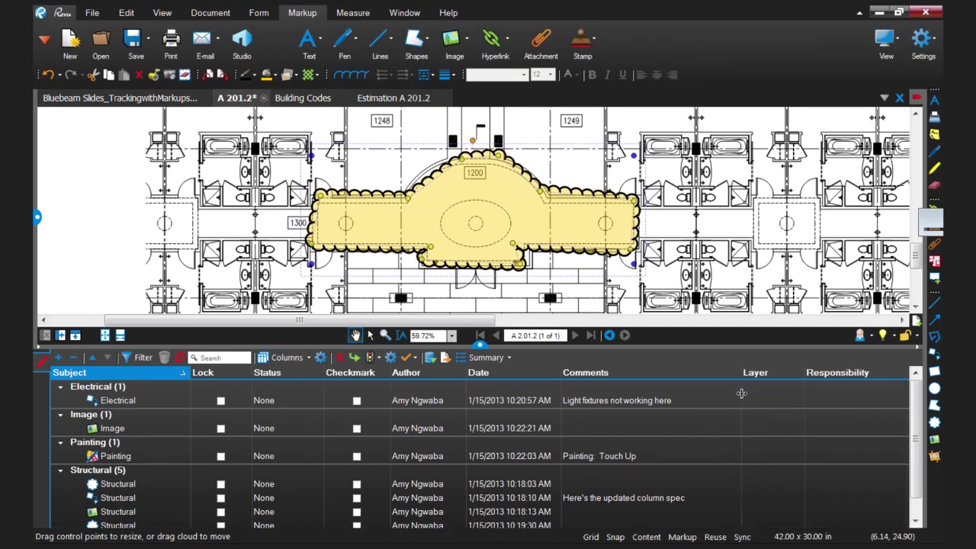
Step: Hide the Layer column and show the Page column in the Markups list
left_click(308, 359)
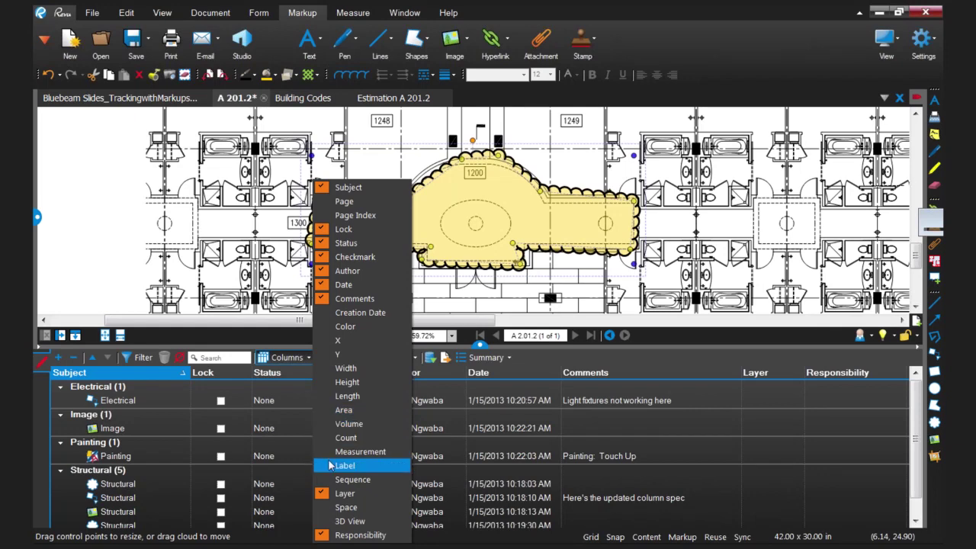
left_click(321, 493)
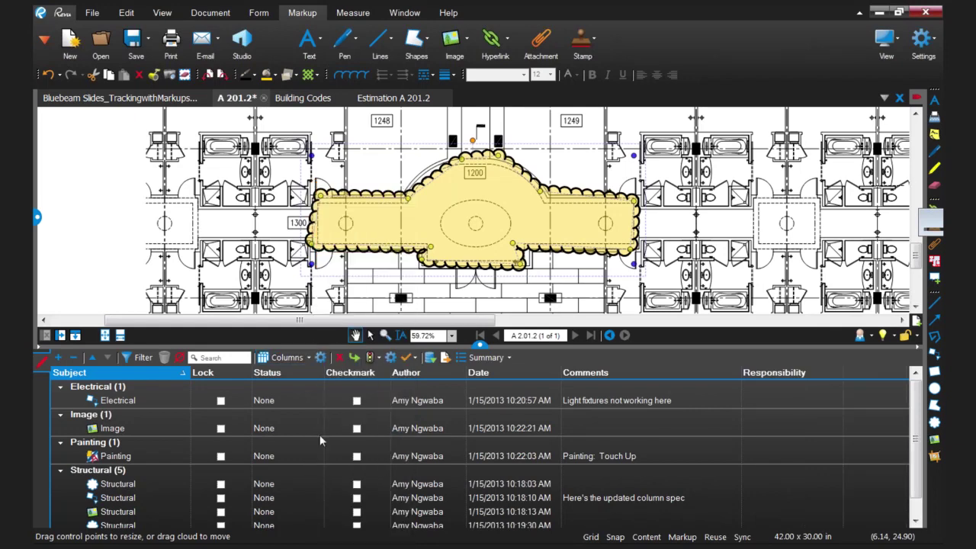
left_click(309, 358)
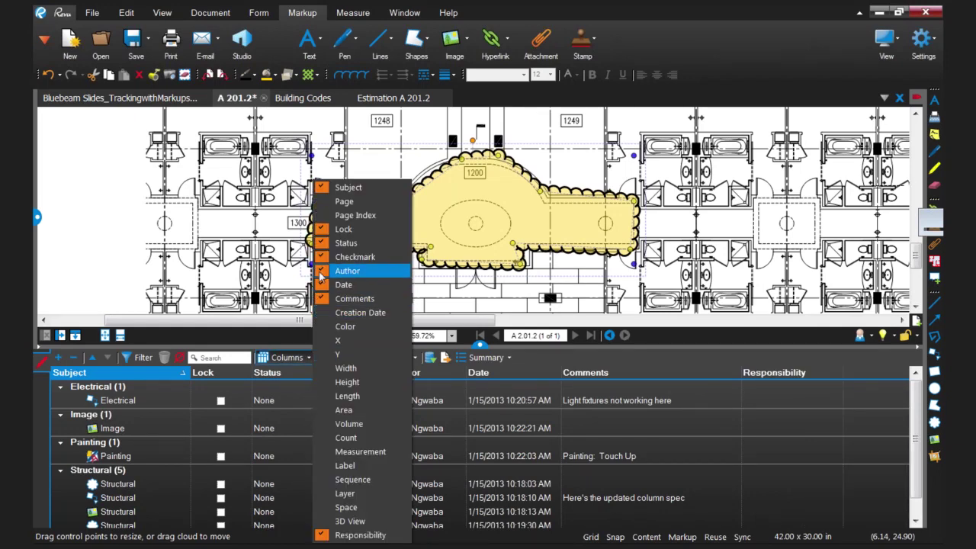
left_click(324, 202)
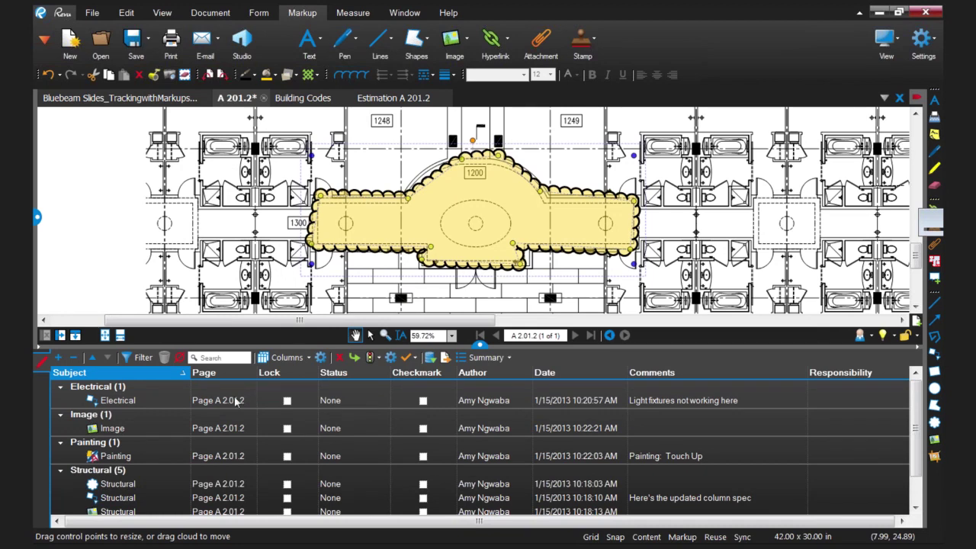
Step: Review the markups sorted by subject, locating the Electrical callout, the Painting symbol and the first Structural cloud on the plan
left_click(159, 376)
left_click(159, 377)
left_click(117, 400)
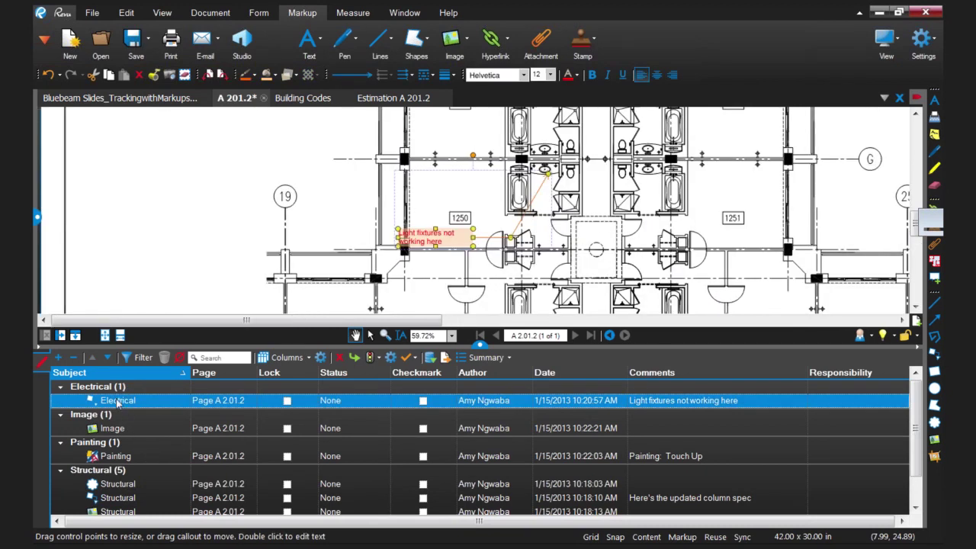
scroll(919, 413, "down", 1)
scroll(919, 412, "down", 2)
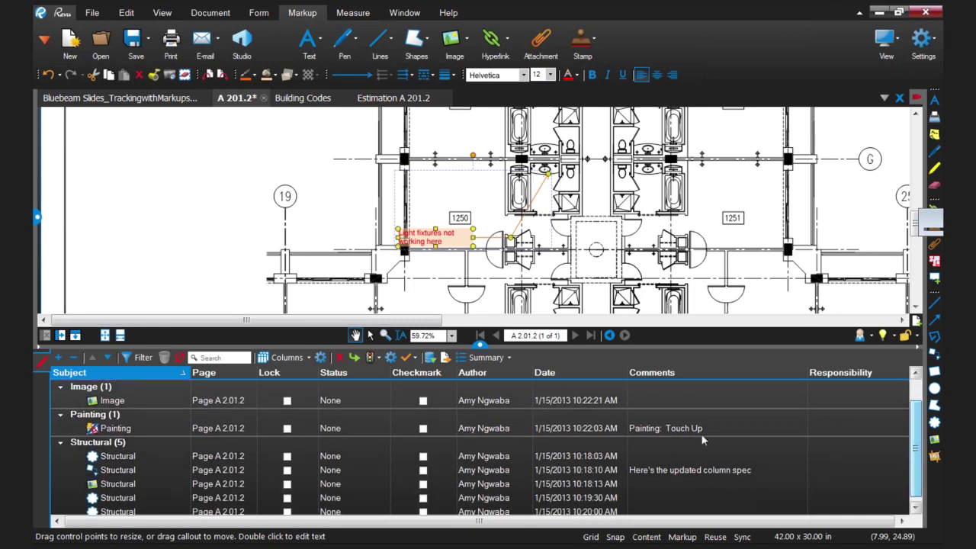
left_click(126, 430)
left_click(126, 456)
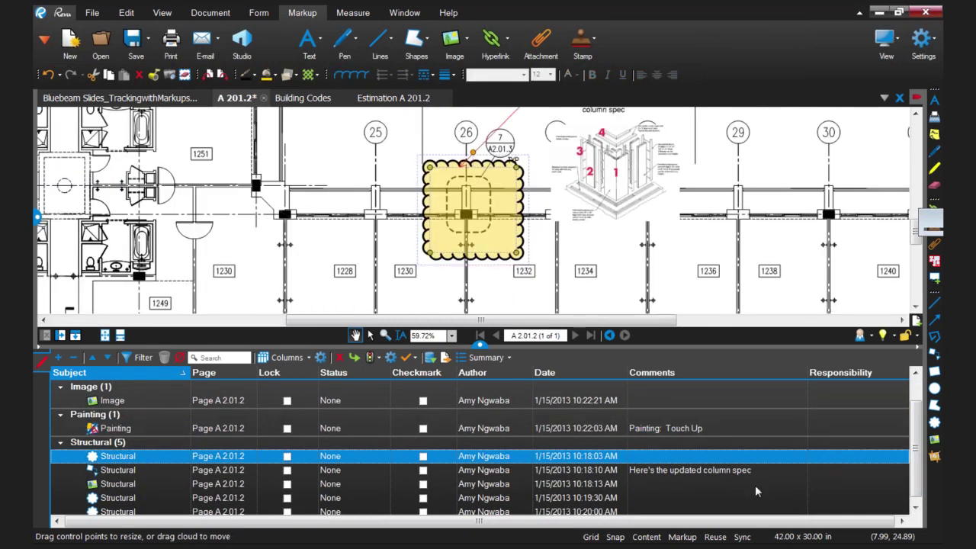
scroll(917, 458, "down", 1)
scroll(918, 459, "up", 2)
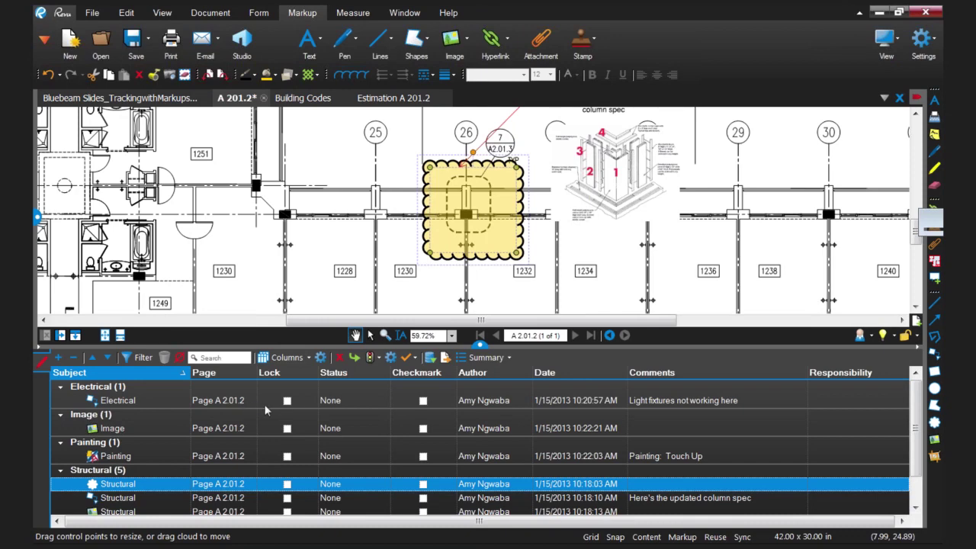
Step: Sort the Markups list by author and return it to sorting by subject
left_click(473, 373)
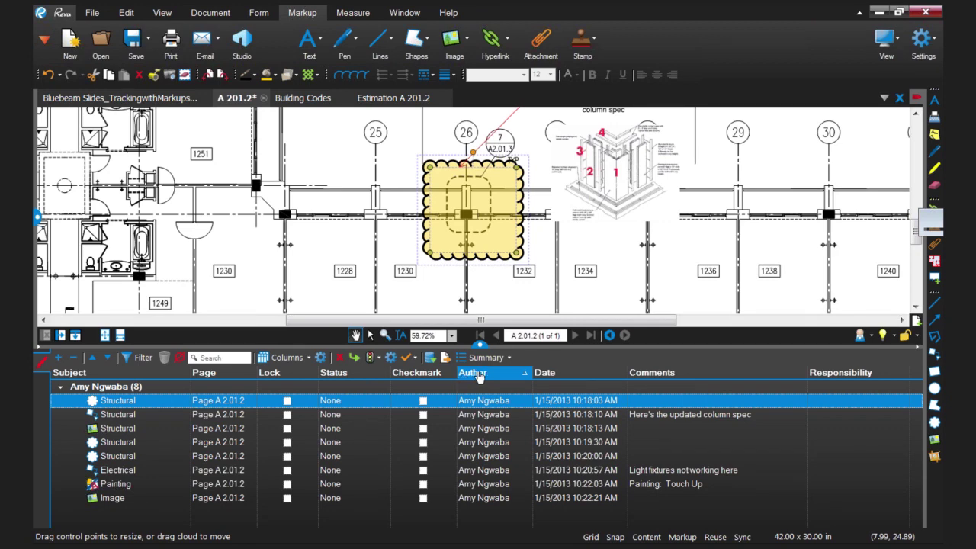
left_click(77, 373)
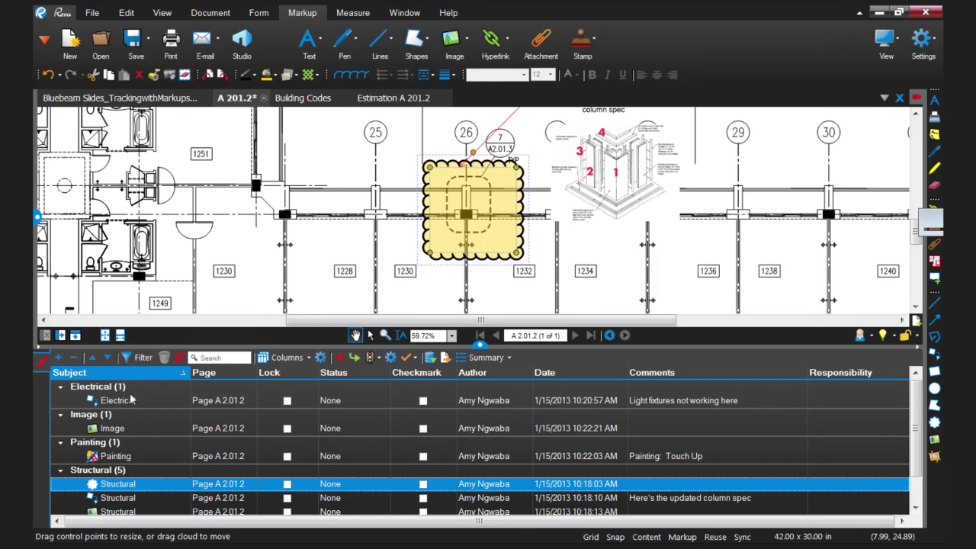
scroll(579, 260, "down", 3)
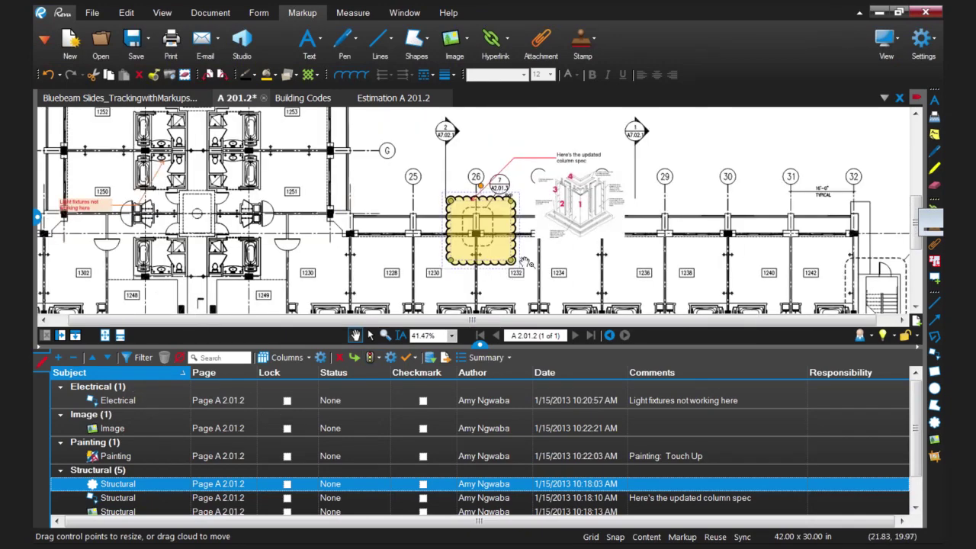
scroll(572, 238, "down", 2)
scroll(589, 225, "down", 1)
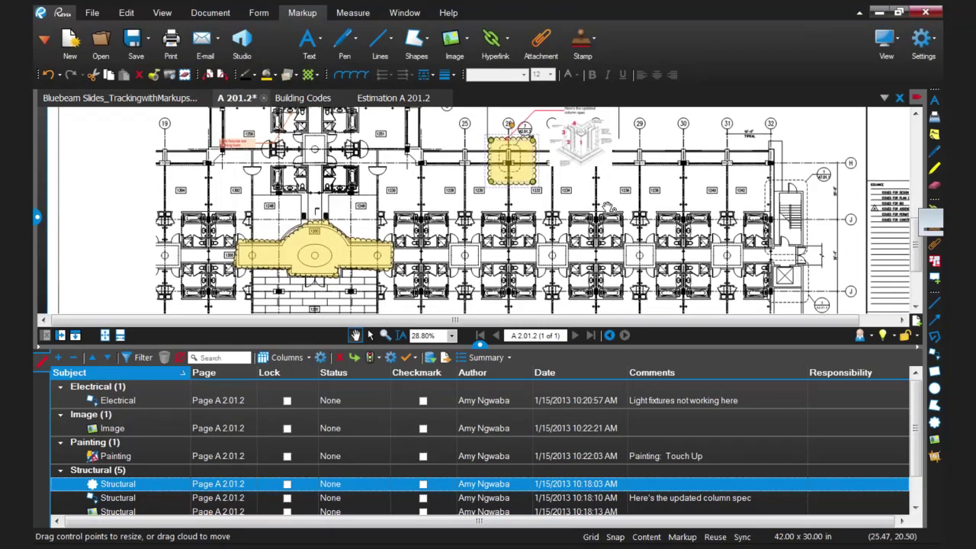
scroll(607, 208, "down", 1)
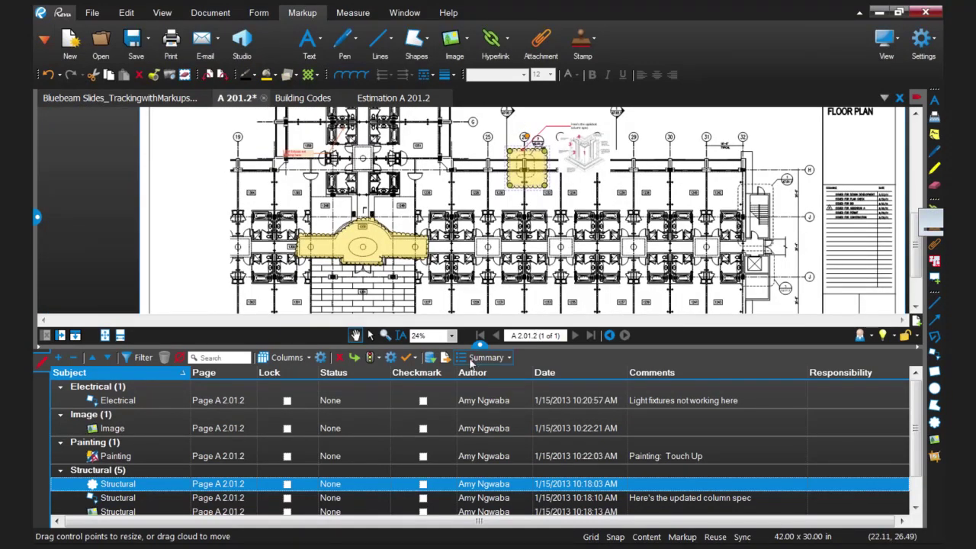
Step: Checkmark the Electrical callout and the Painting markup in the Markups list
left_click(423, 402)
left_click(424, 402)
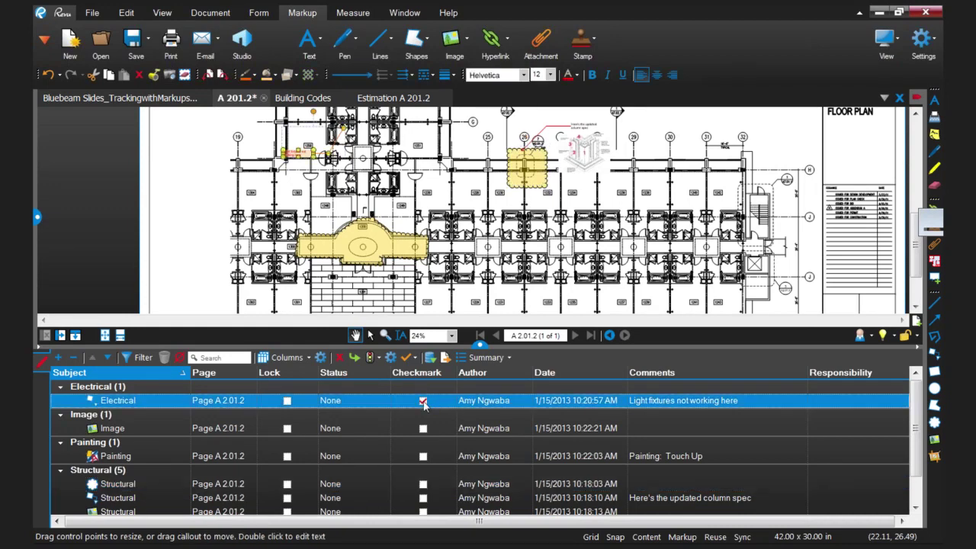
left_click(424, 457)
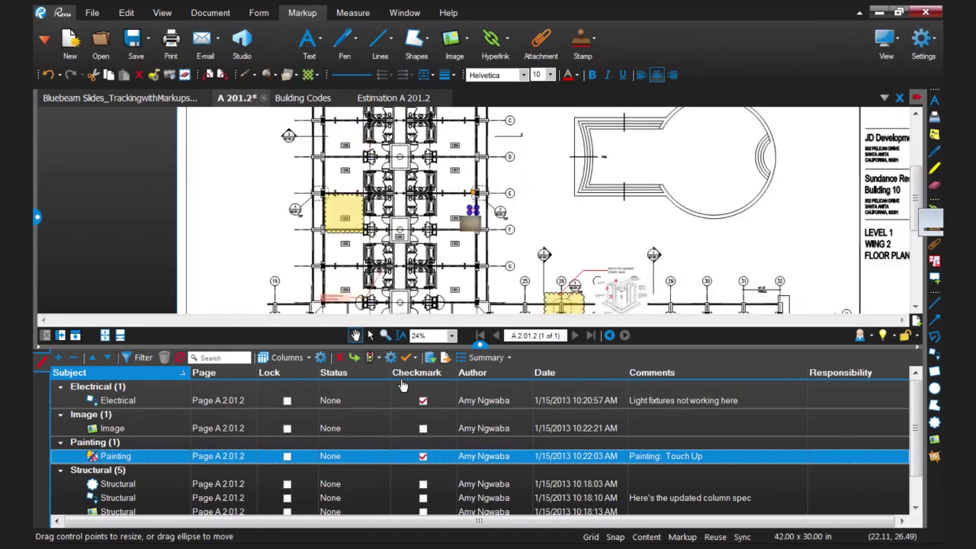
Step: Set the Electrical markup's status to Completed and widen the Status column to show its full entry
left_click_drag(396, 371, 497, 372)
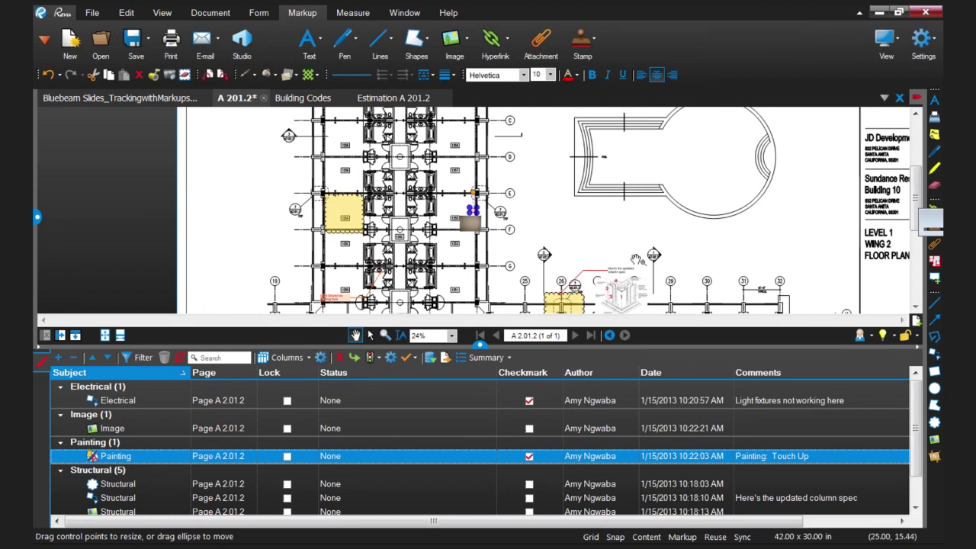
scroll(538, 223, "down", 2)
scroll(538, 223, "up", 2)
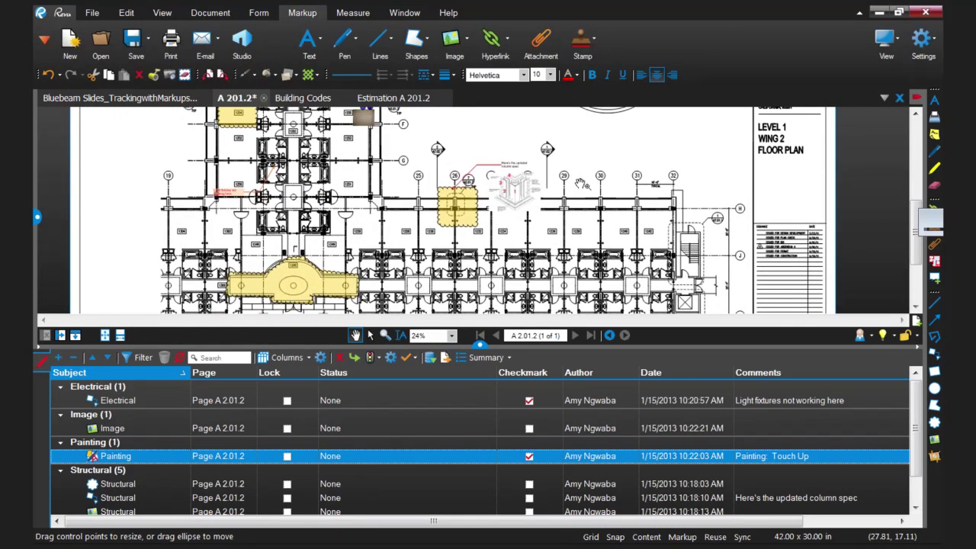
left_click(468, 398)
left_click(467, 399)
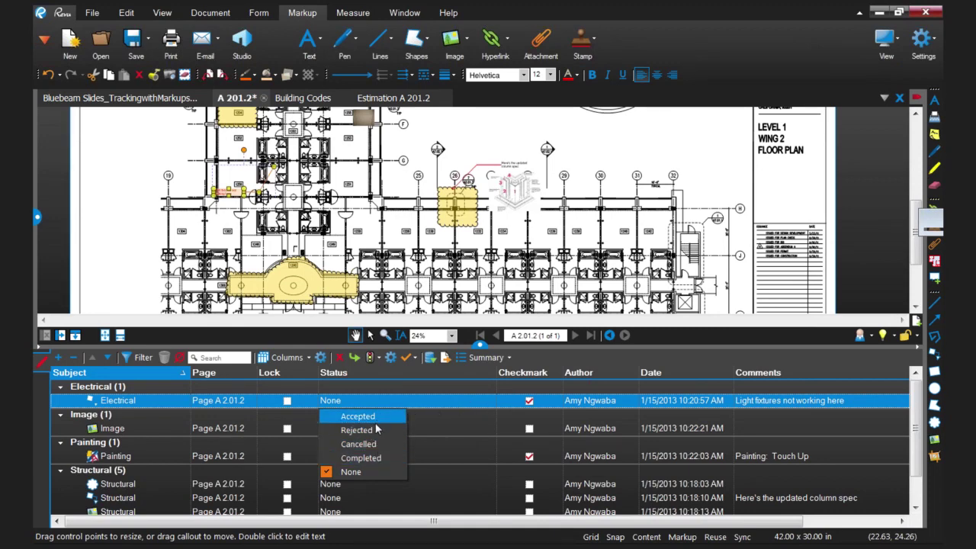
left_click(368, 459)
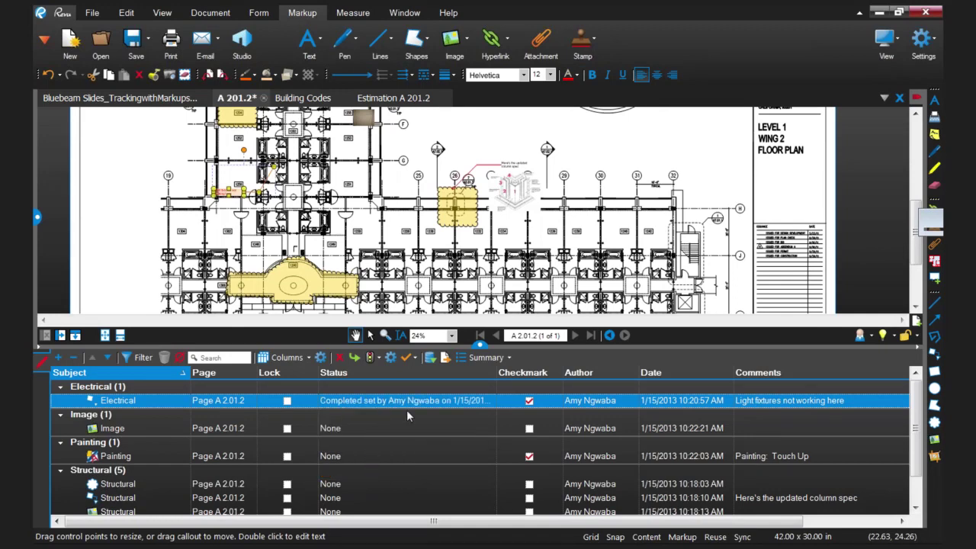
left_click_drag(494, 372, 562, 371)
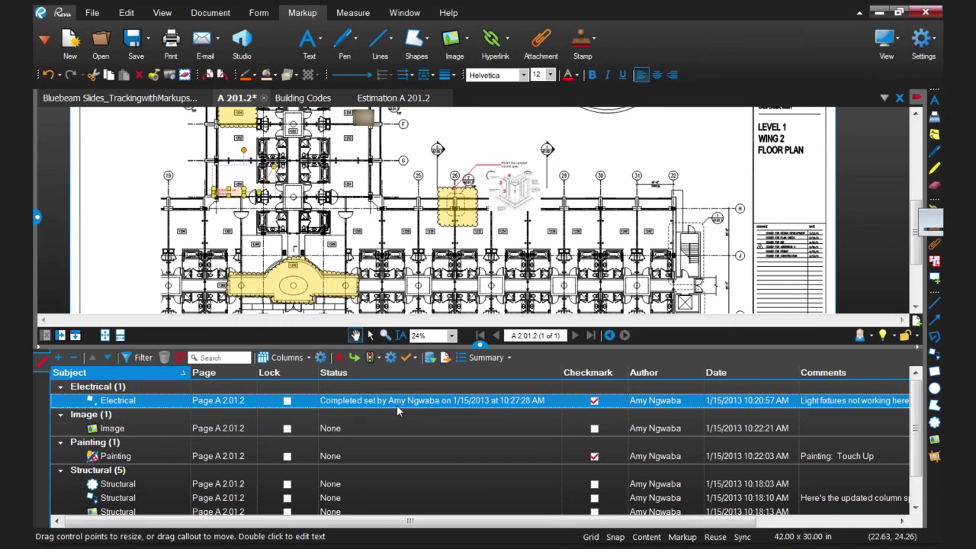
Step: Enable a color for the Accepted state of the Review status model and set it to green
left_click(391, 360)
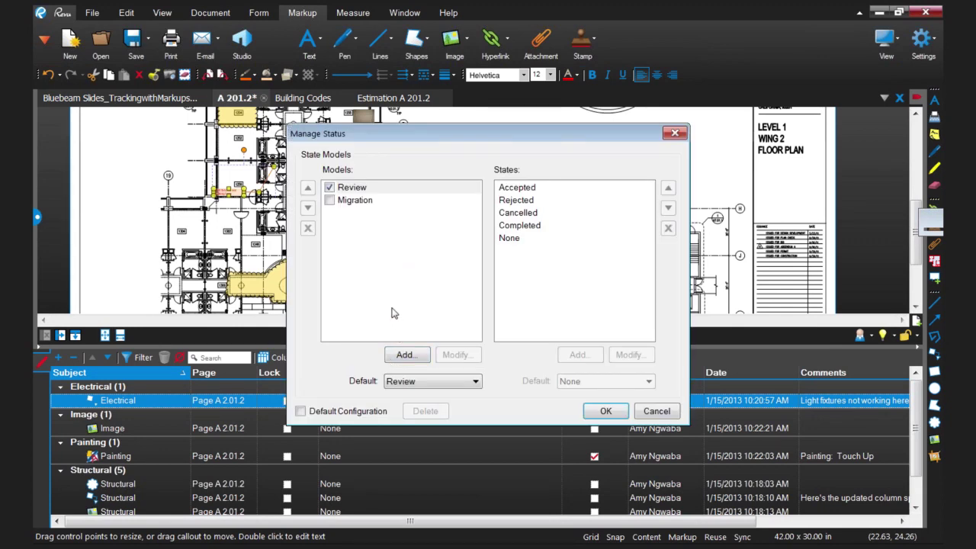
left_click(347, 191)
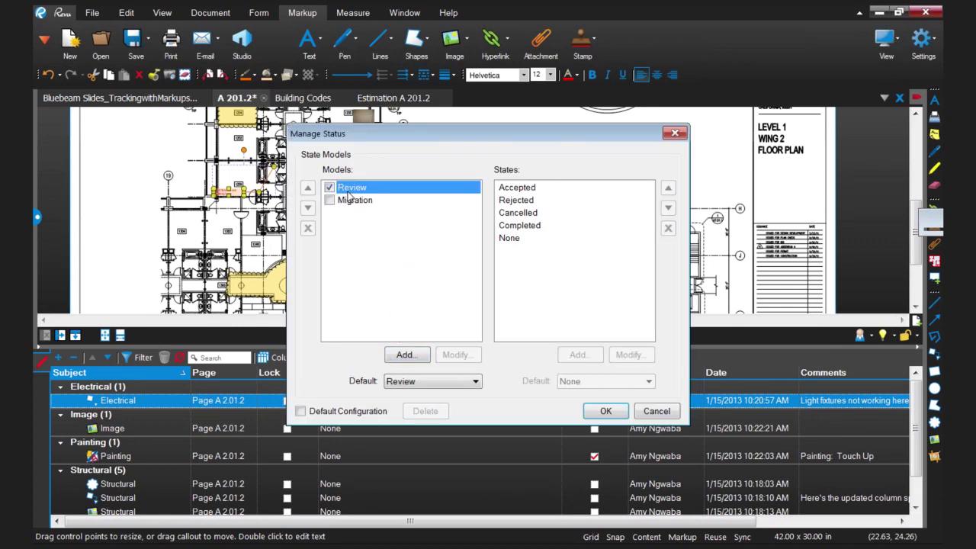
left_click(519, 190)
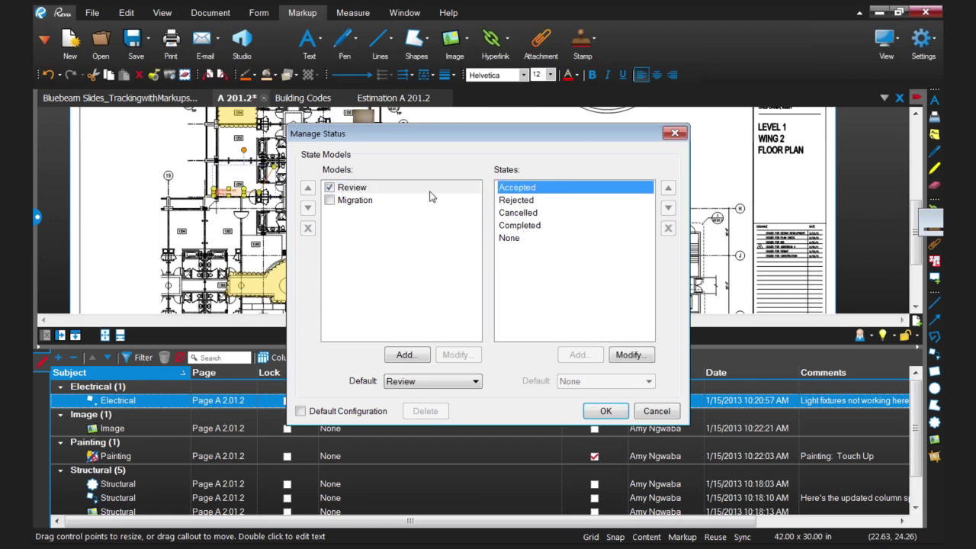
left_click(630, 355)
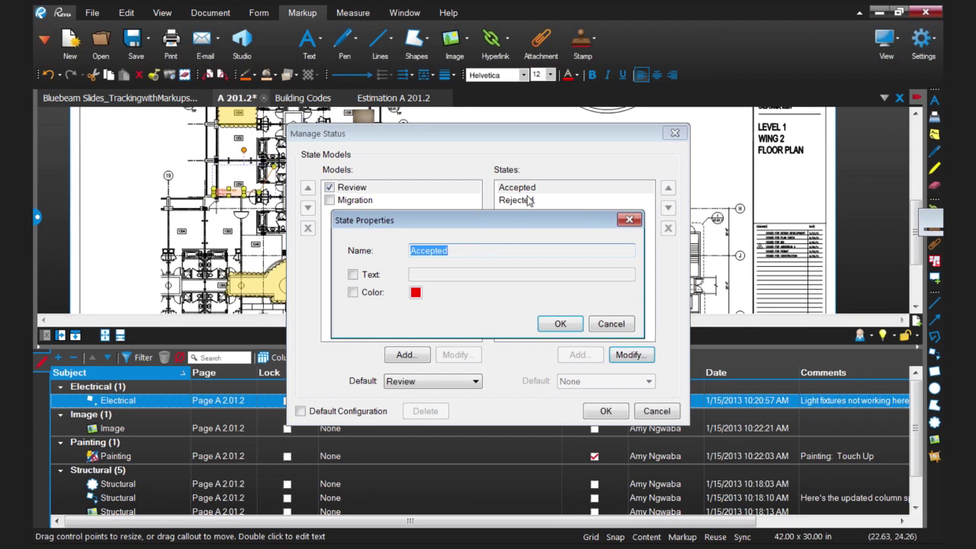
left_click(353, 293)
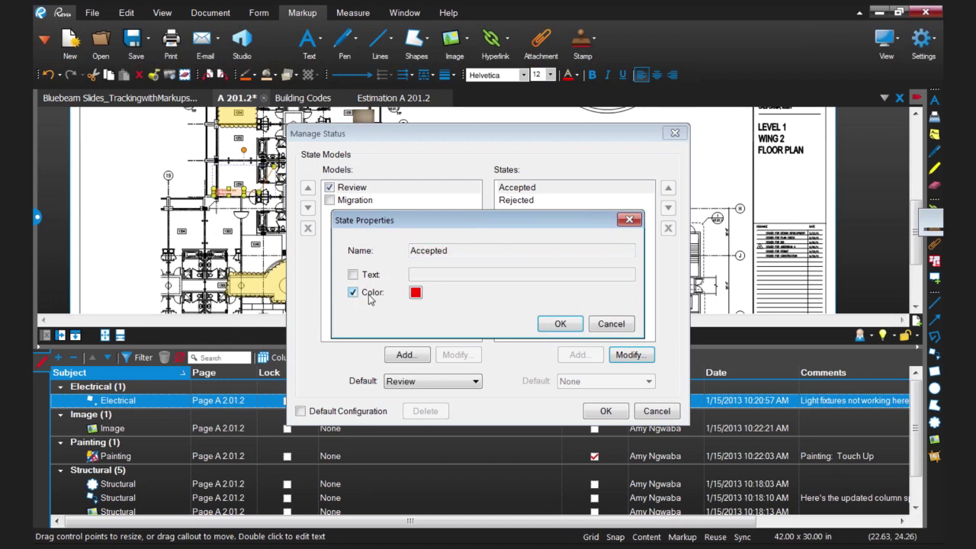
left_click(416, 296)
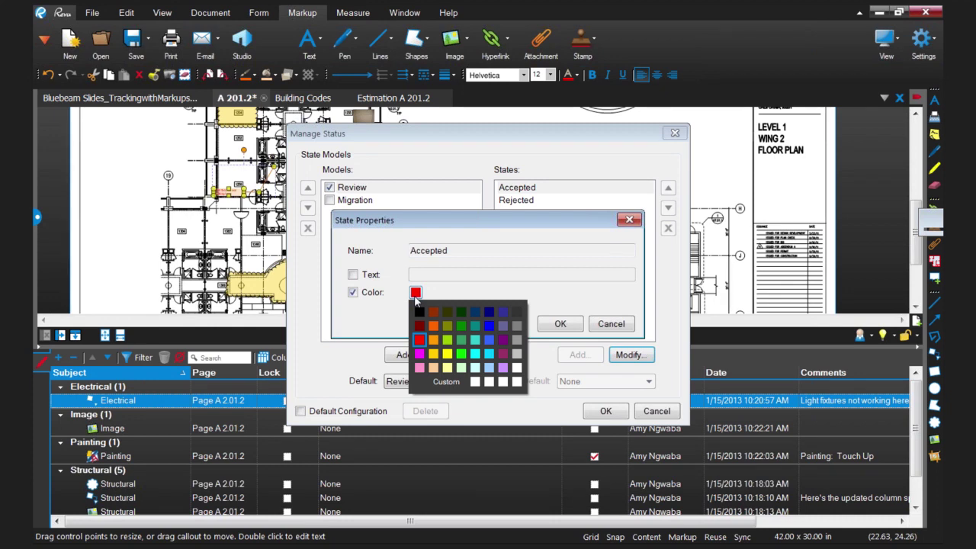
left_click(460, 330)
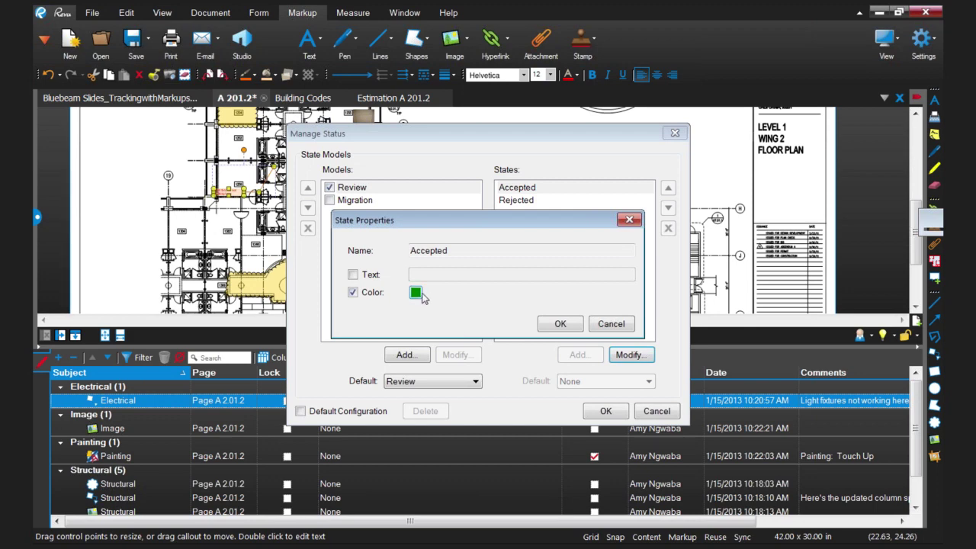
left_click(541, 323)
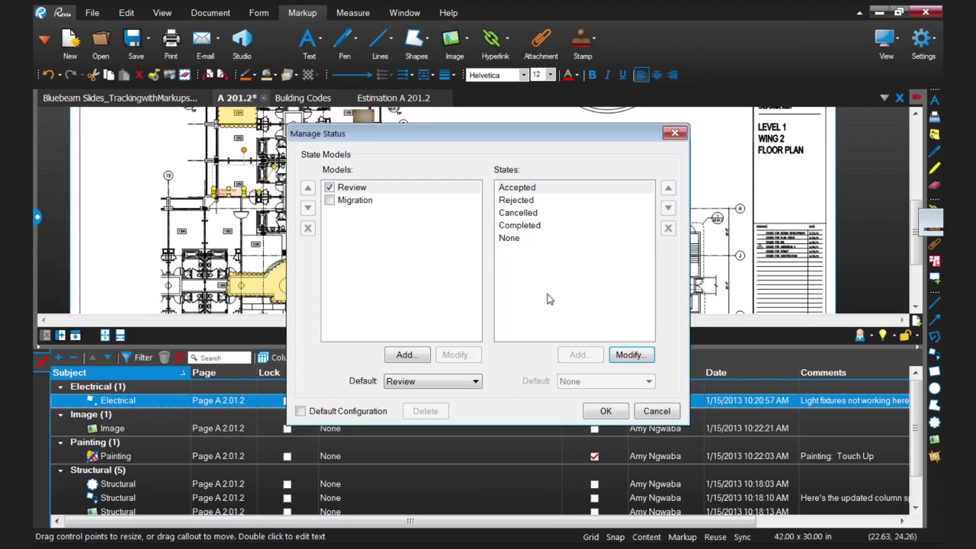
Step: Enable a color for the Completed state of the Review model and set it to green
left_click(532, 231)
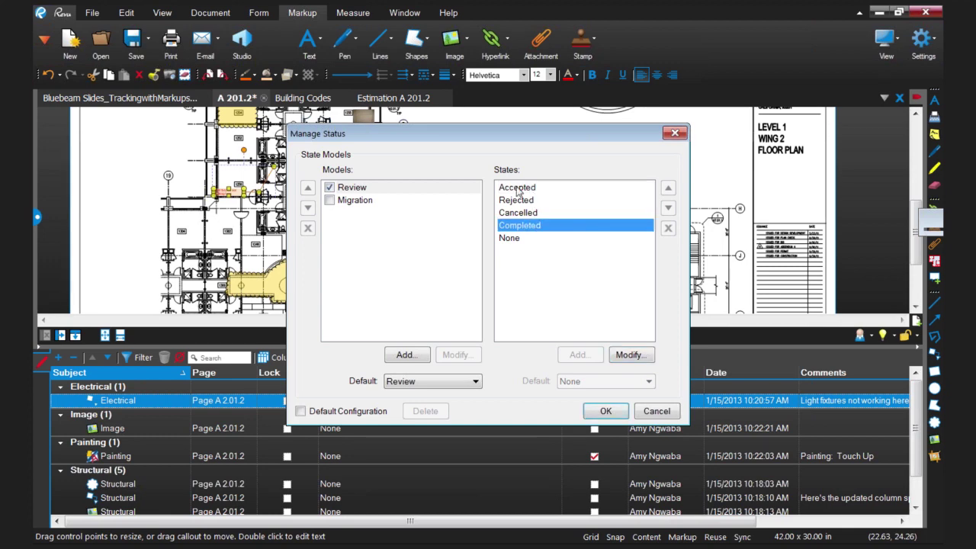
left_click(622, 355)
left_click(378, 292)
left_click(416, 296)
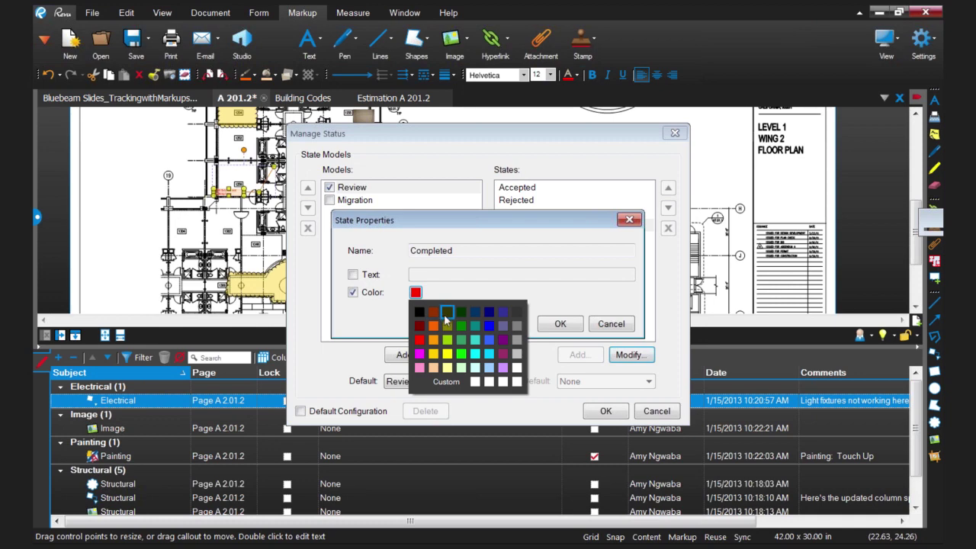
left_click(460, 328)
left_click(560, 324)
Step: Enable a purple color for the Rejected state of the Review model and apply the status settings
left_click(515, 202)
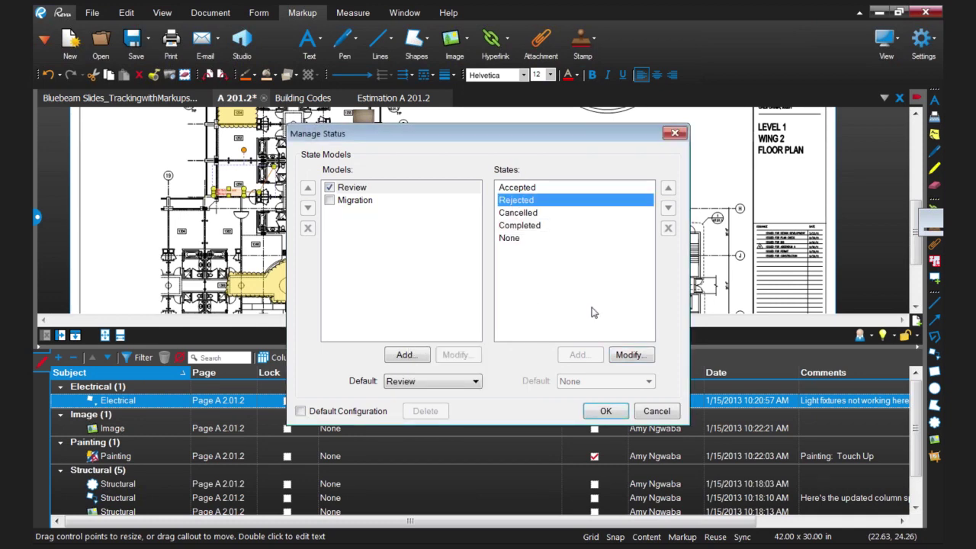
left_click(629, 356)
left_click(362, 292)
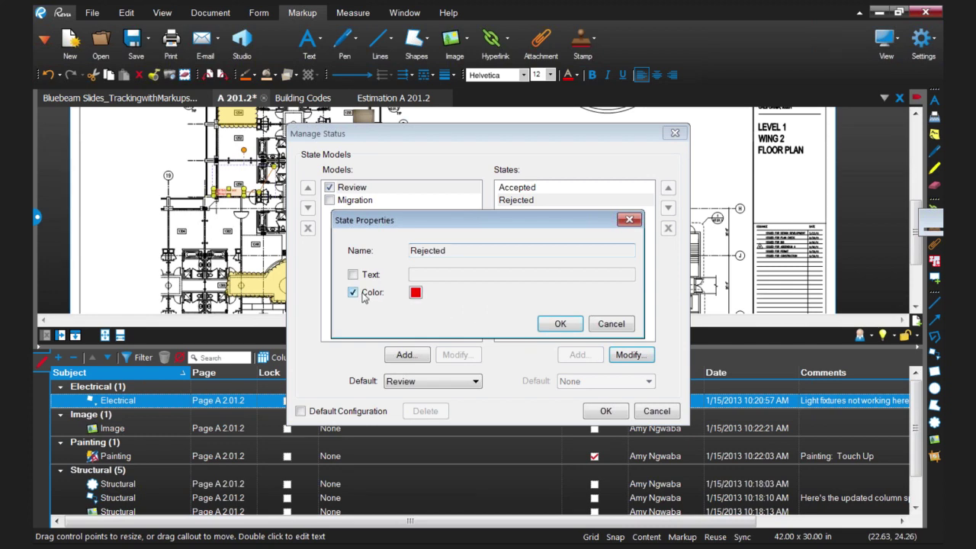
left_click(416, 293)
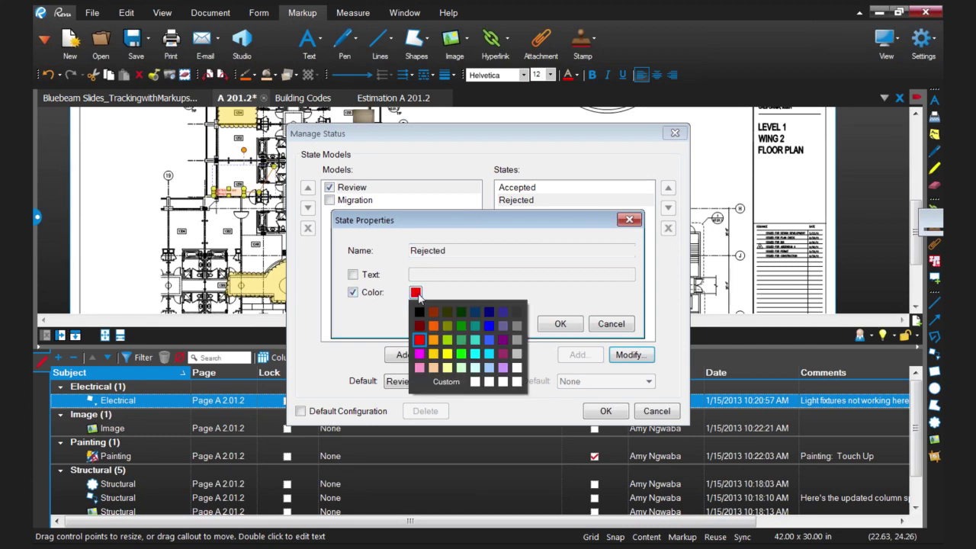
left_click(504, 339)
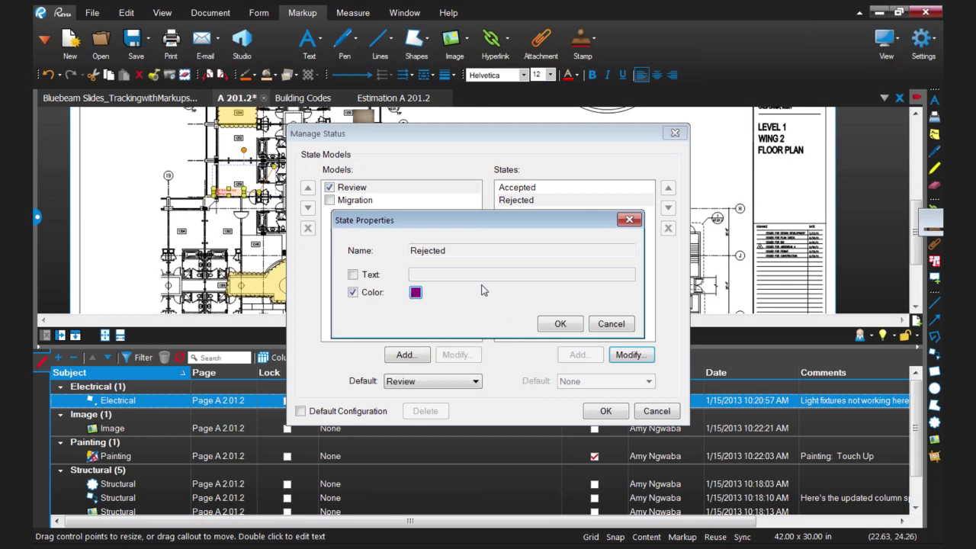
left_click(573, 327)
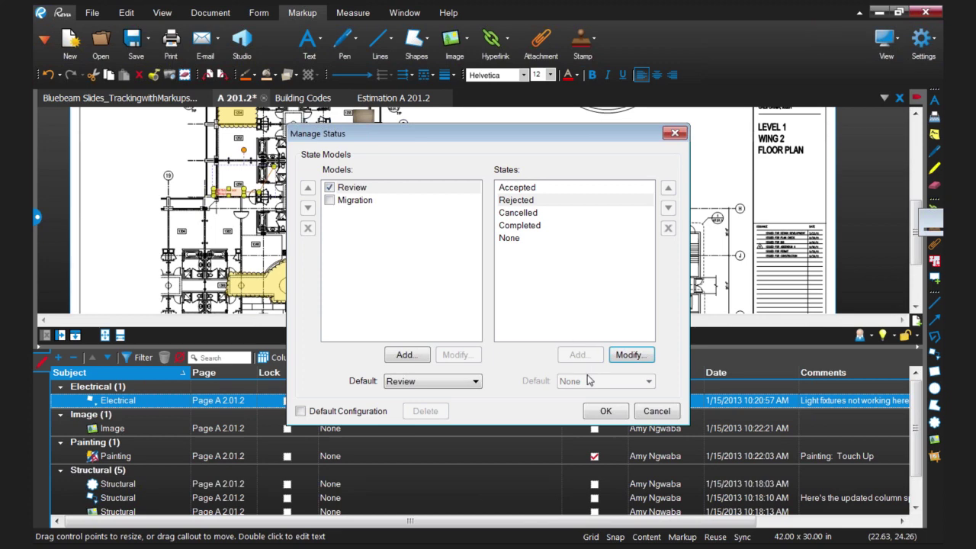
left_click(600, 412)
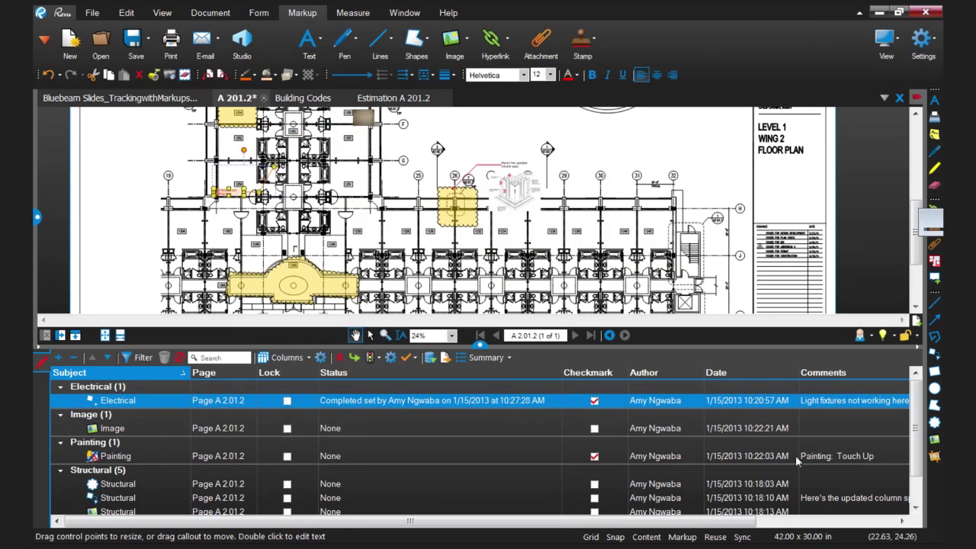
Step: Set the Painting markup's status to Accepted and check its color on the plan near room 1255
left_click(755, 458)
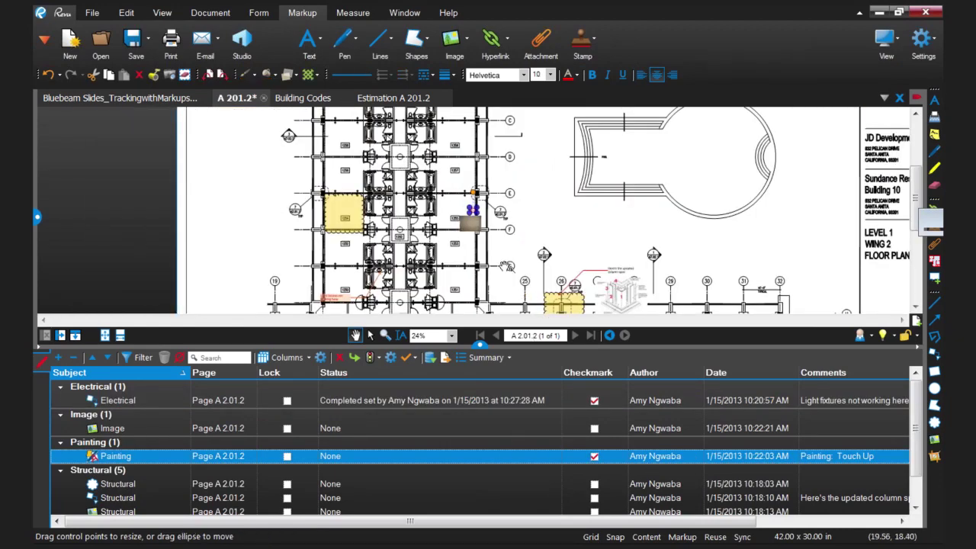
left_click_drag(518, 239, 556, 189)
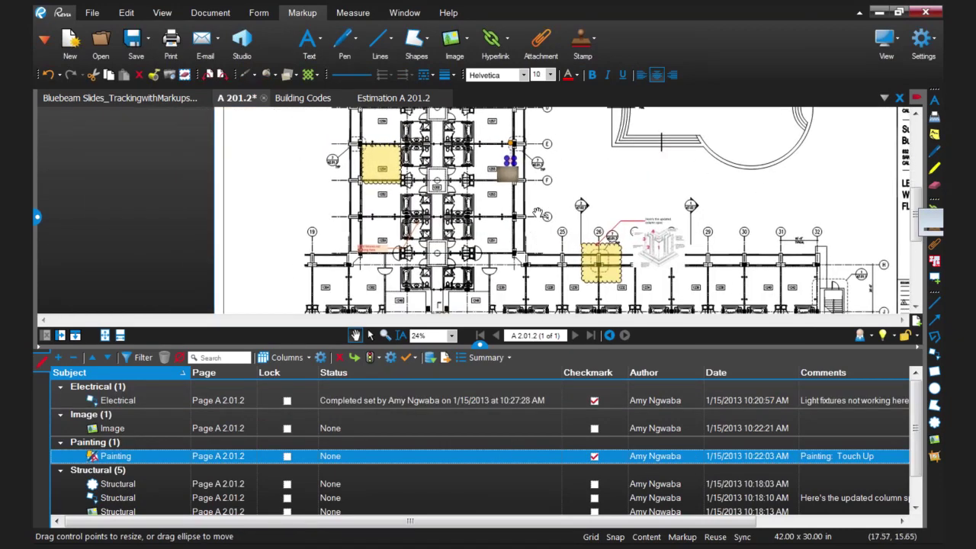
scroll(543, 218, "up", 3)
scroll(559, 242, "up", 1)
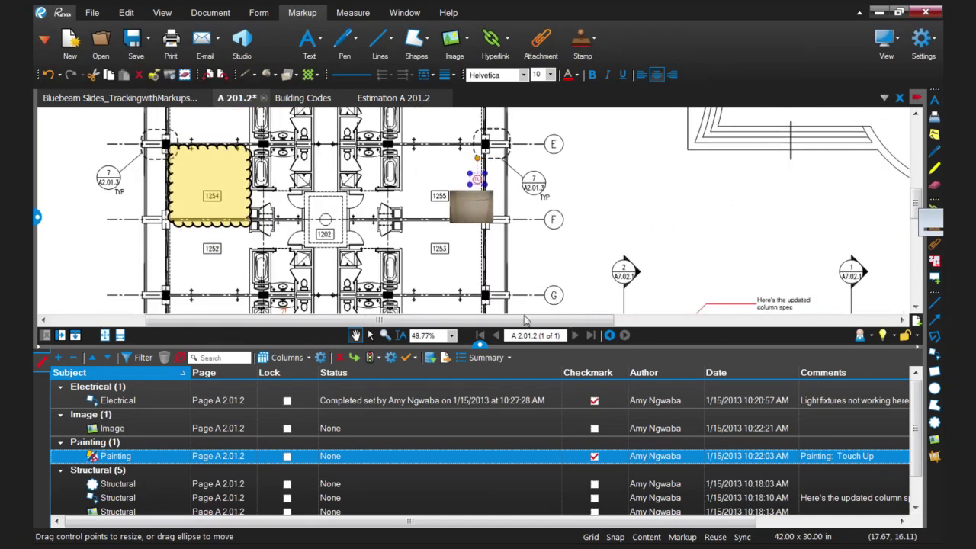
left_click(489, 457)
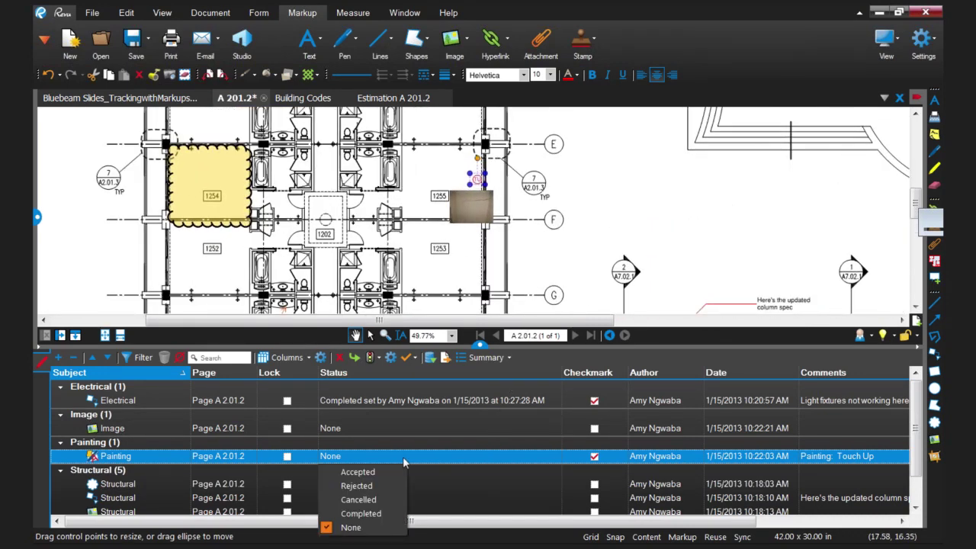
left_click(358, 472)
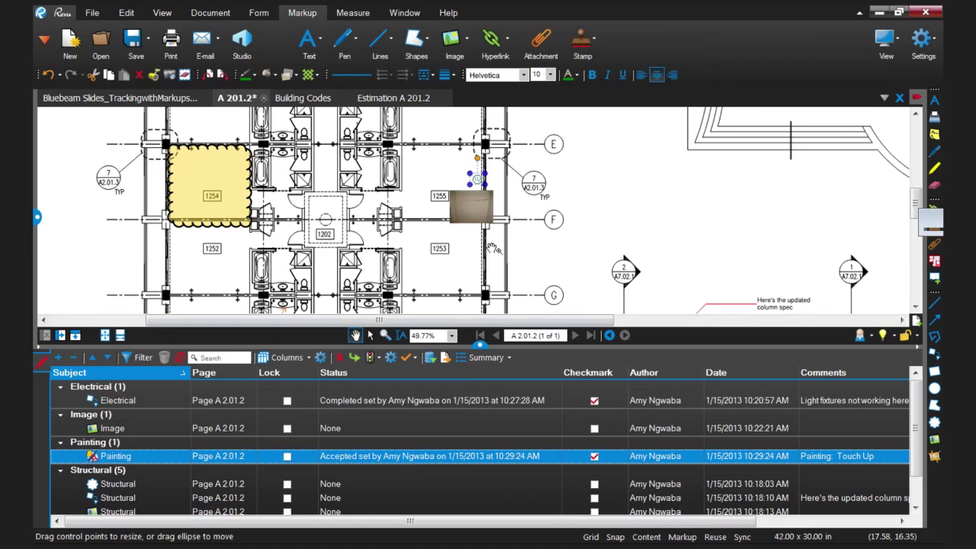
scroll(510, 212, "up", 4)
scroll(744, 301, "up", 2)
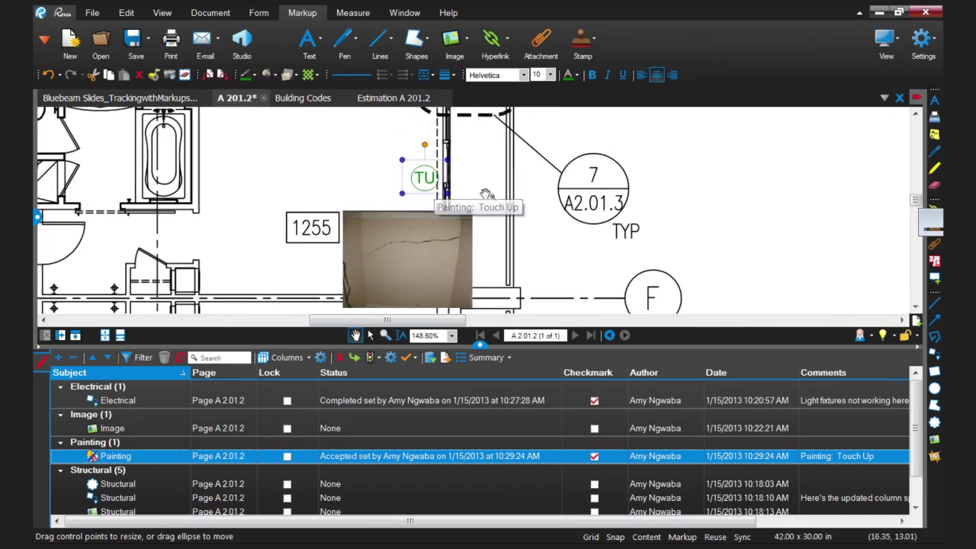
scroll(497, 197, "down", 1)
scroll(497, 196, "down", 3)
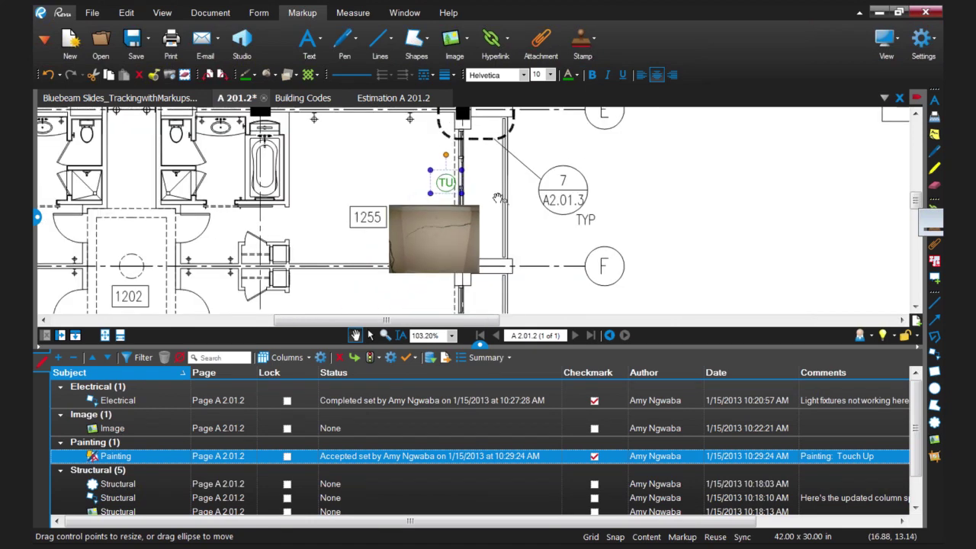
scroll(559, 215, "down", 1)
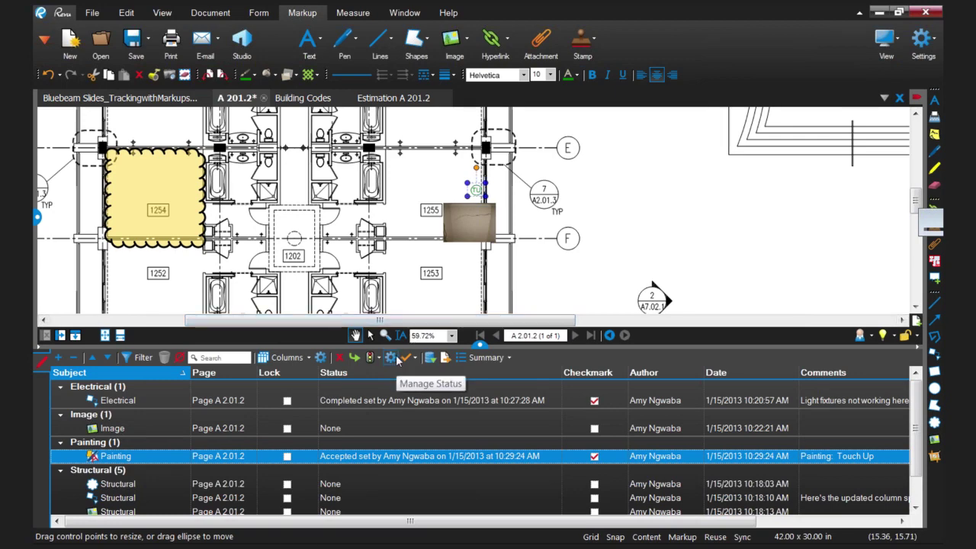
Step: Open the Manage Status settings, move the dialog clear of the Status column and deselect the state models
left_click(391, 358)
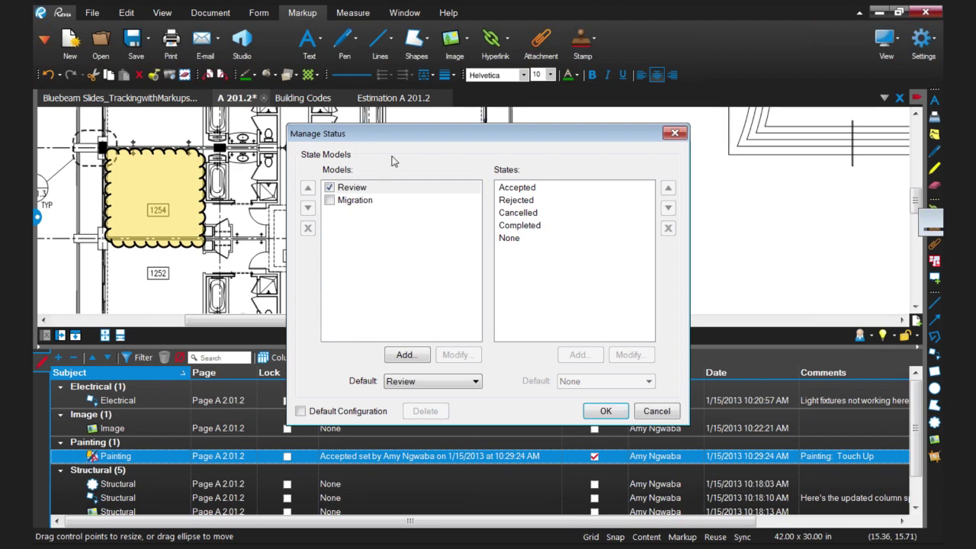
left_click_drag(401, 134, 496, 98)
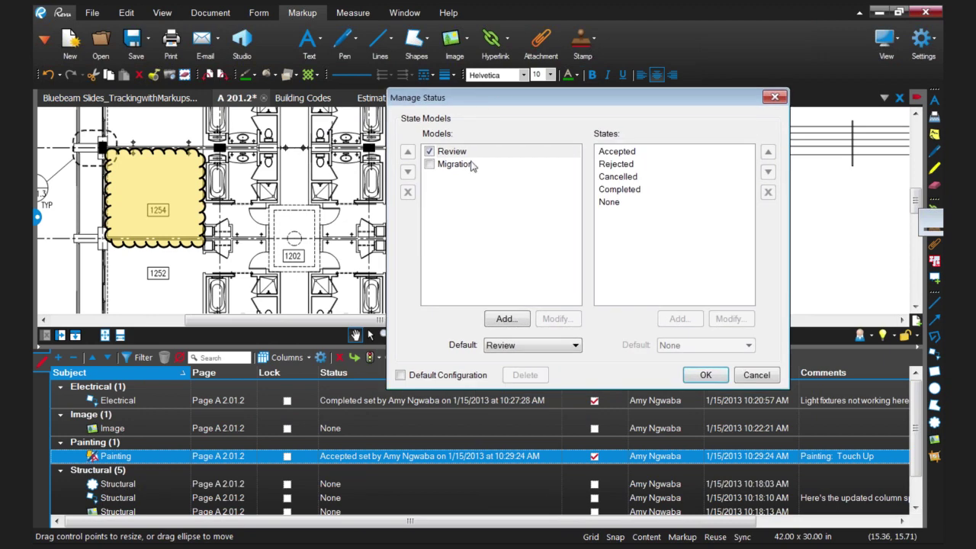
left_click(465, 189)
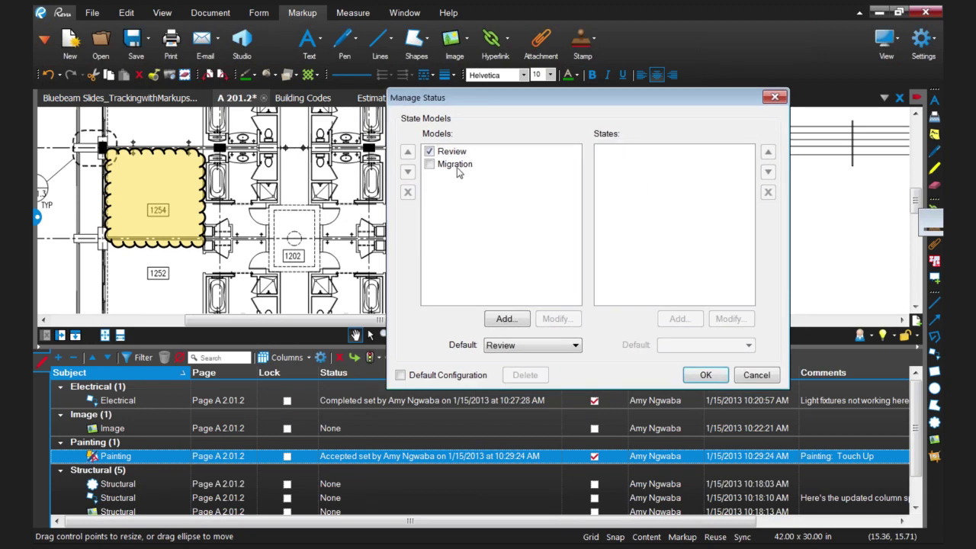
Step: Add a status model named "Engineer Review" to the state models
left_click(514, 320)
type("Engin")
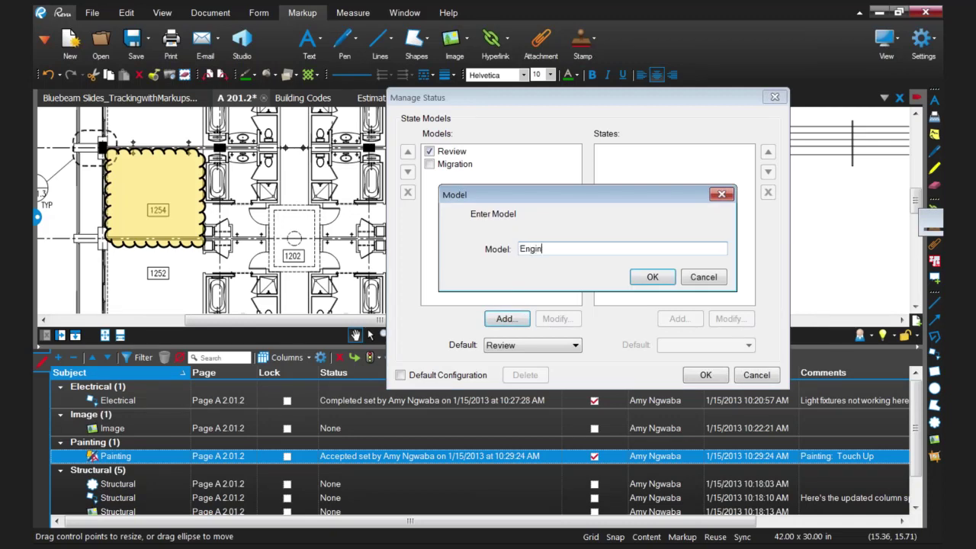
type("eer Review")
left_click(649, 278)
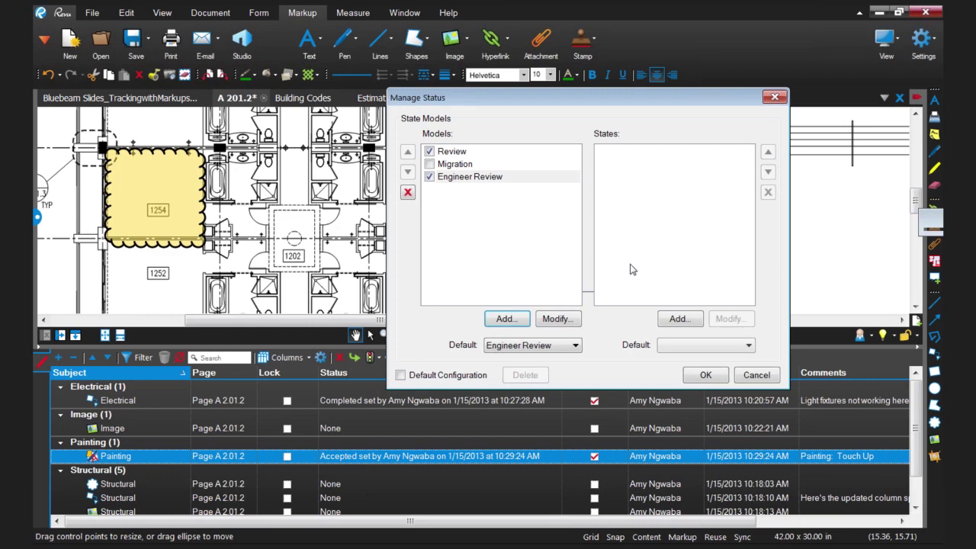
Step: Add the states "Accepted" and "Rejected" to the Engineer Review model and apply the status settings
left_click(673, 318)
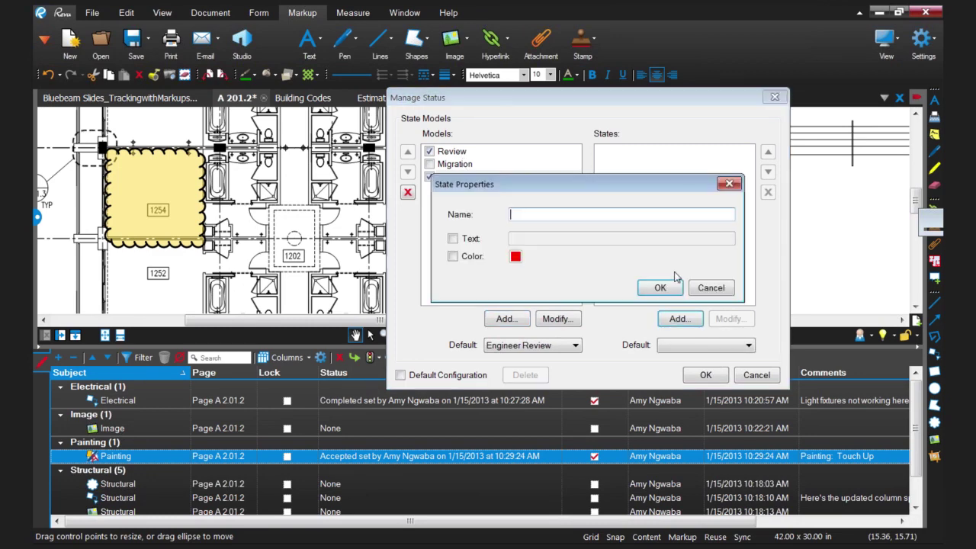
type("Accepted")
left_click(660, 287)
left_click(677, 319)
type("A")
type("ejected")
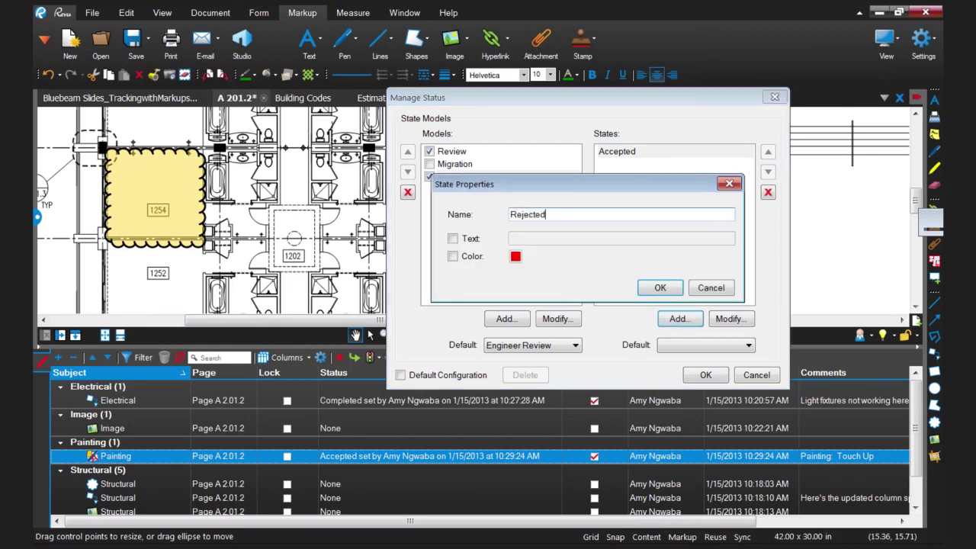
left_click(657, 288)
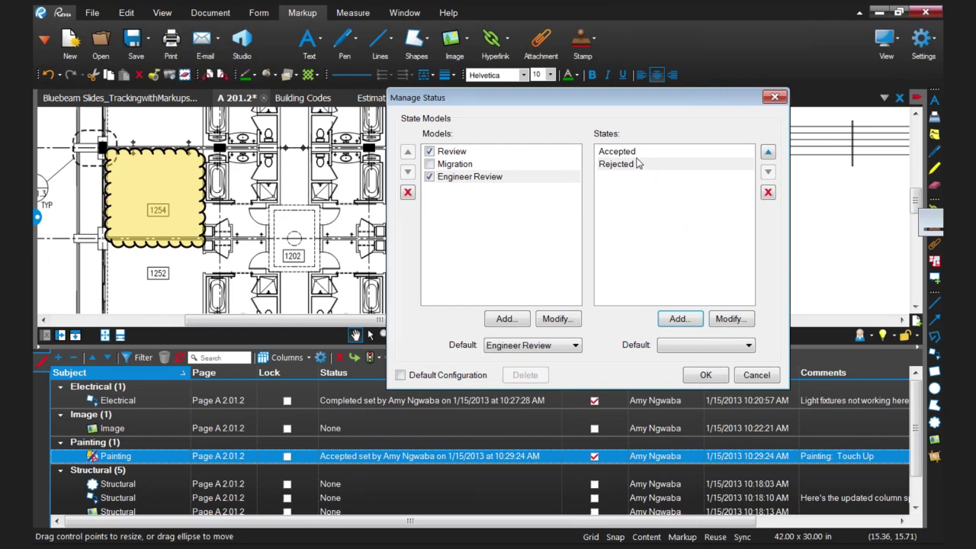
left_click(704, 375)
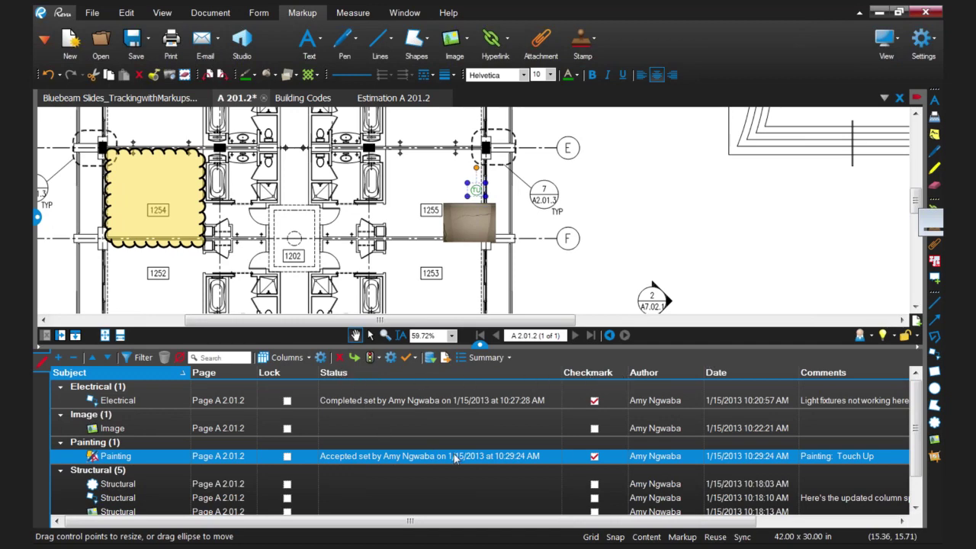
Step: Set the Engineer Review status of the Electrical markup about non-working light fixtures to Accepted
left_click(522, 406)
left_click(522, 405)
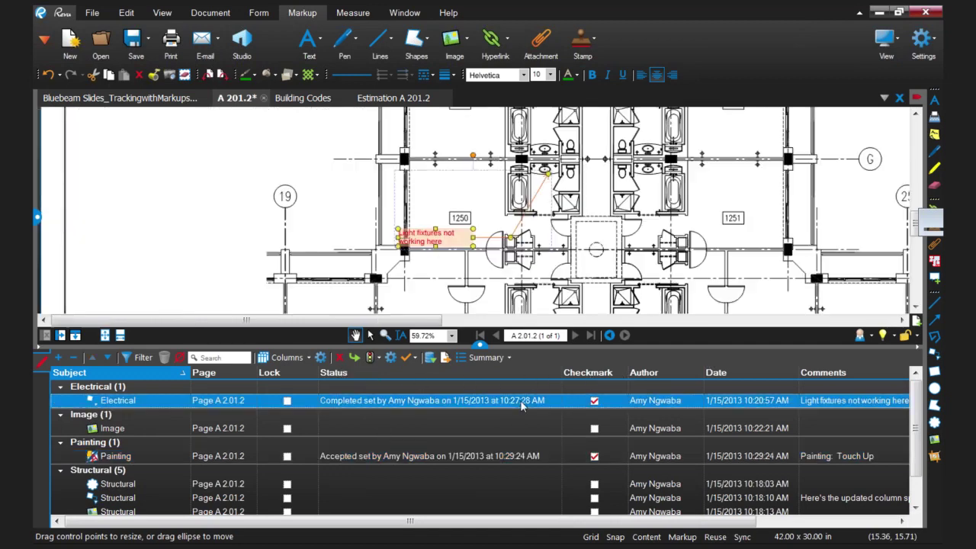
mouse_move(416, 416)
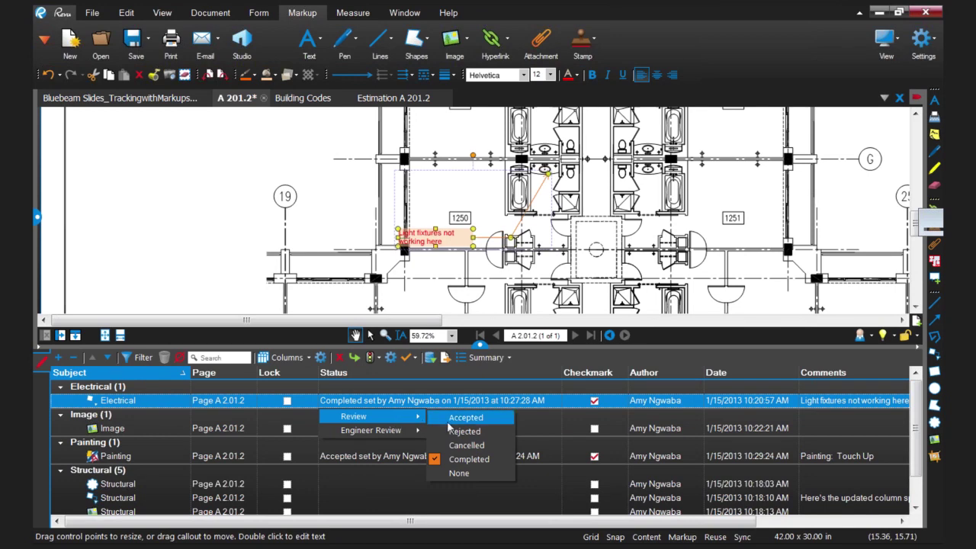
mouse_move(404, 432)
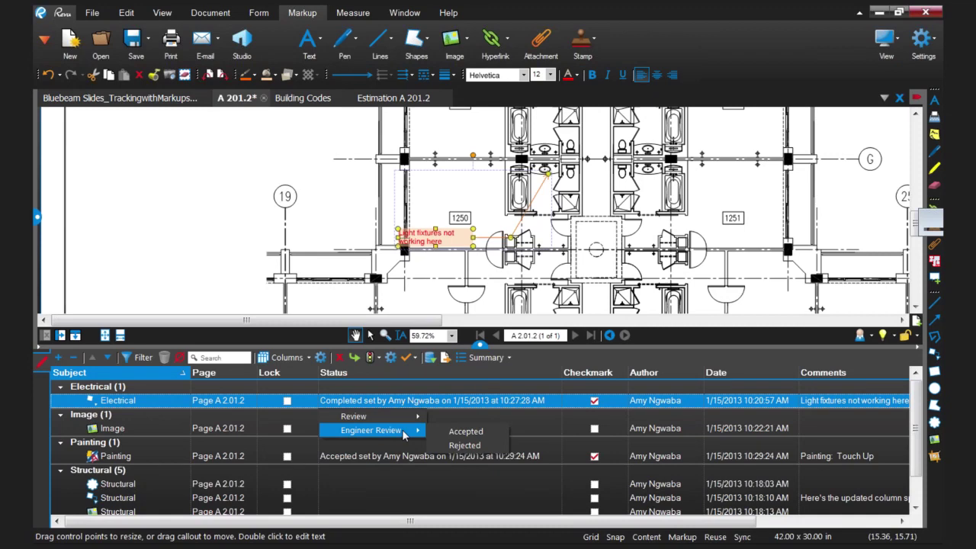
left_click(466, 432)
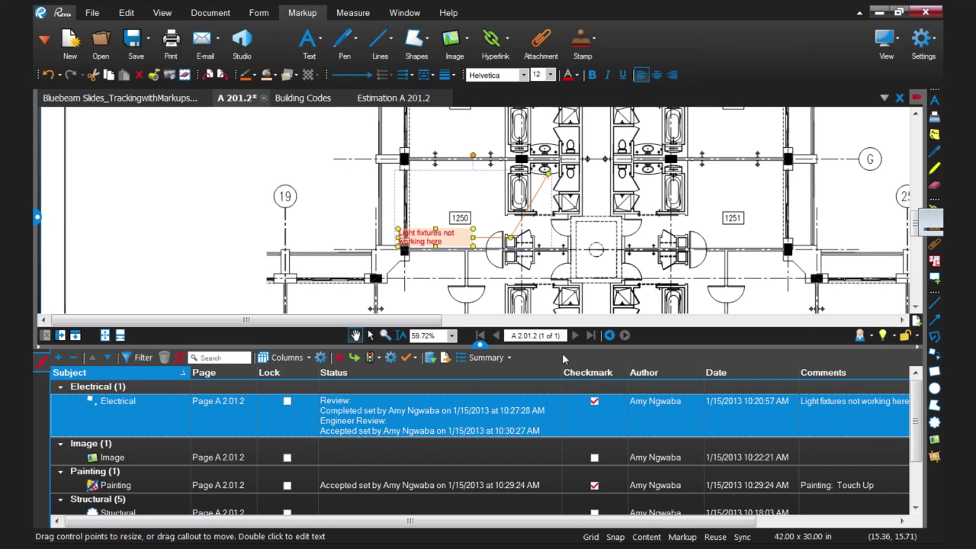
Step: Import the markups from all five A2-02-2 discipline PDFs in the desktop's Bluebeam Demo > Import Comments folder
left_click_drag(639, 263, 504, 261)
scroll(543, 232, "down", 1)
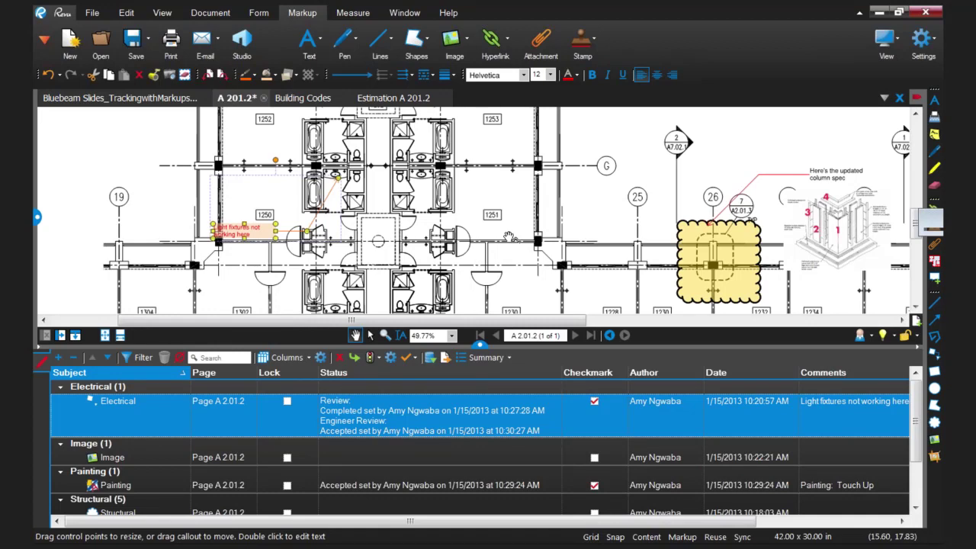
left_click_drag(634, 346, 627, 393)
scroll(620, 276, "down", 2)
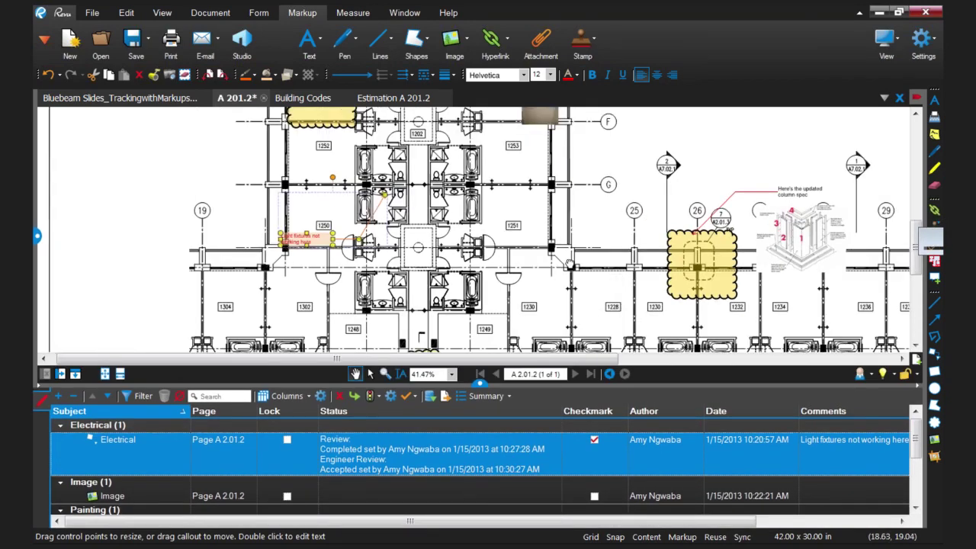
scroll(527, 241, "down", 1)
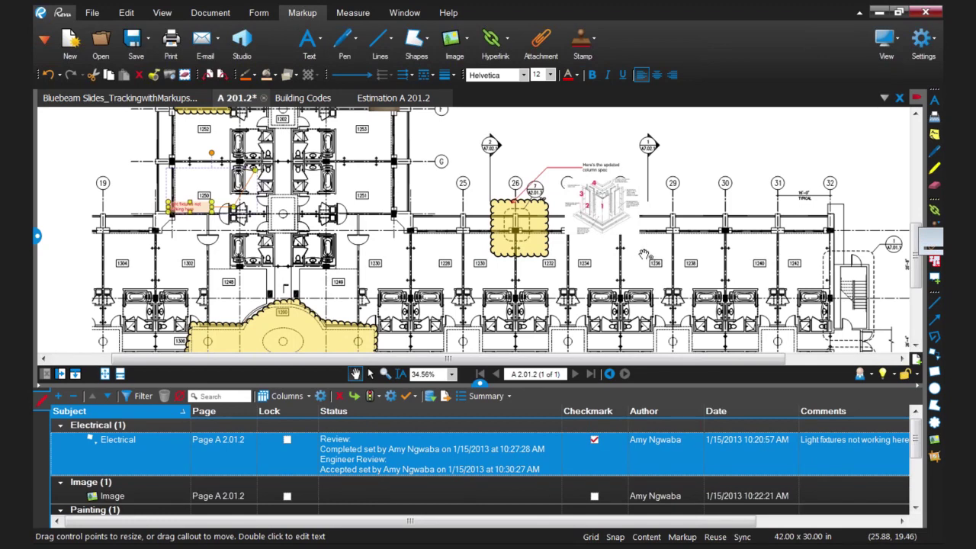
scroll(645, 254, "down", 1)
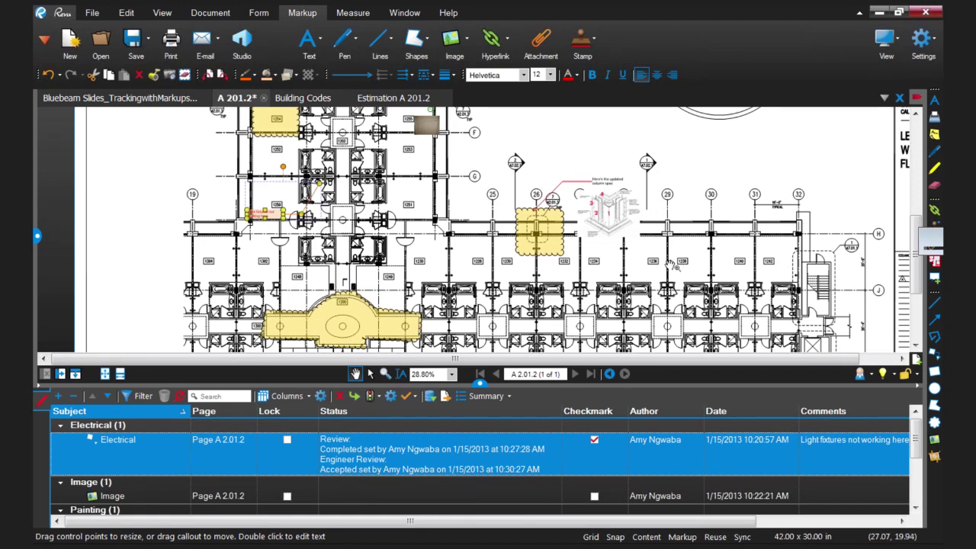
left_click(429, 399)
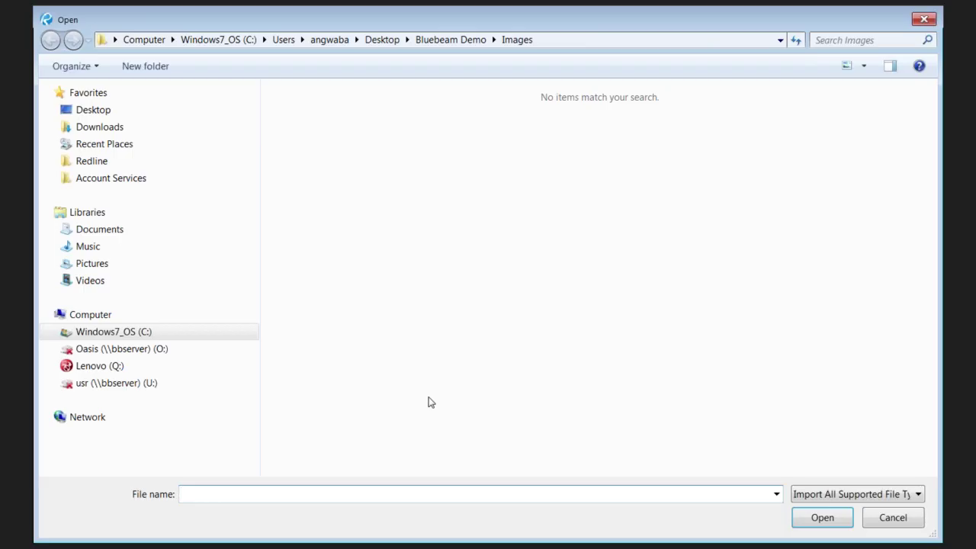
left_click(103, 113)
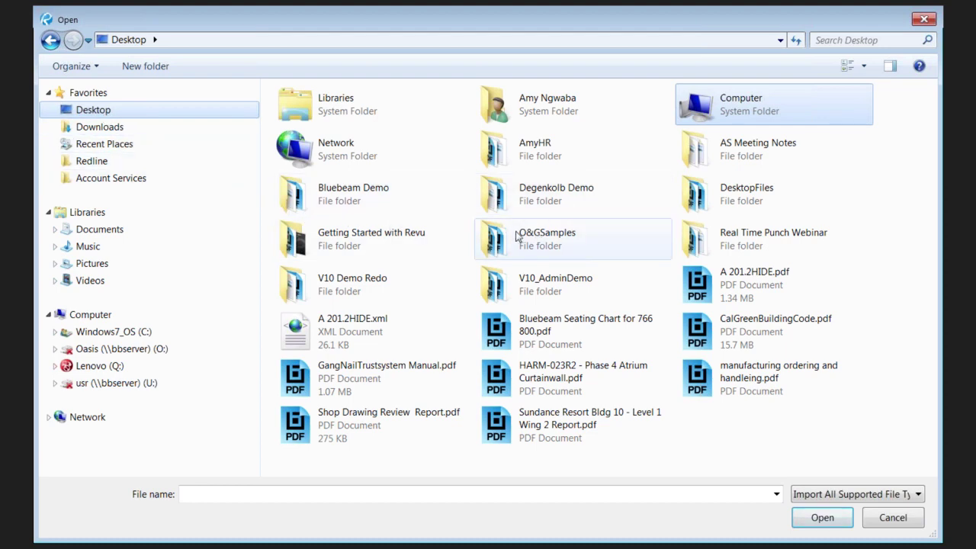
double_click(382, 202)
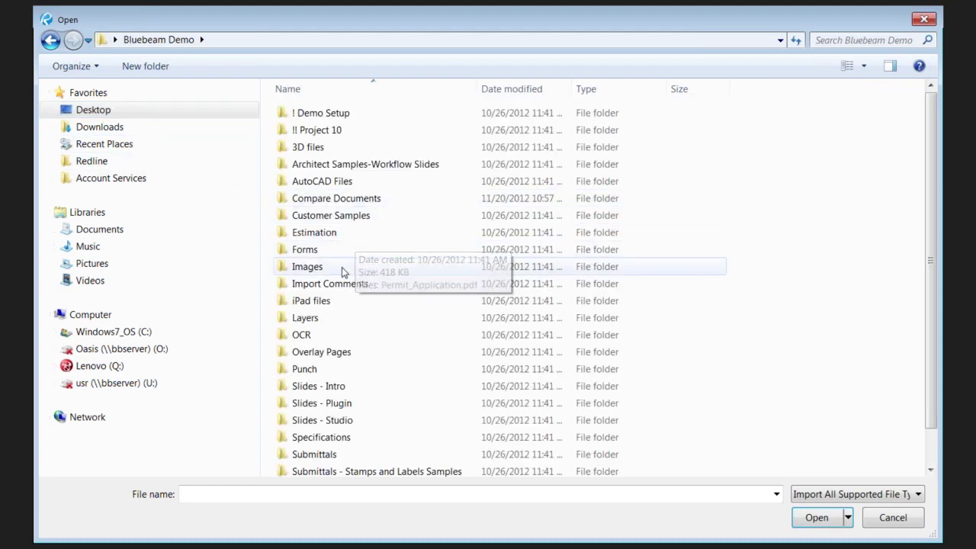
double_click(348, 283)
left_click(369, 116)
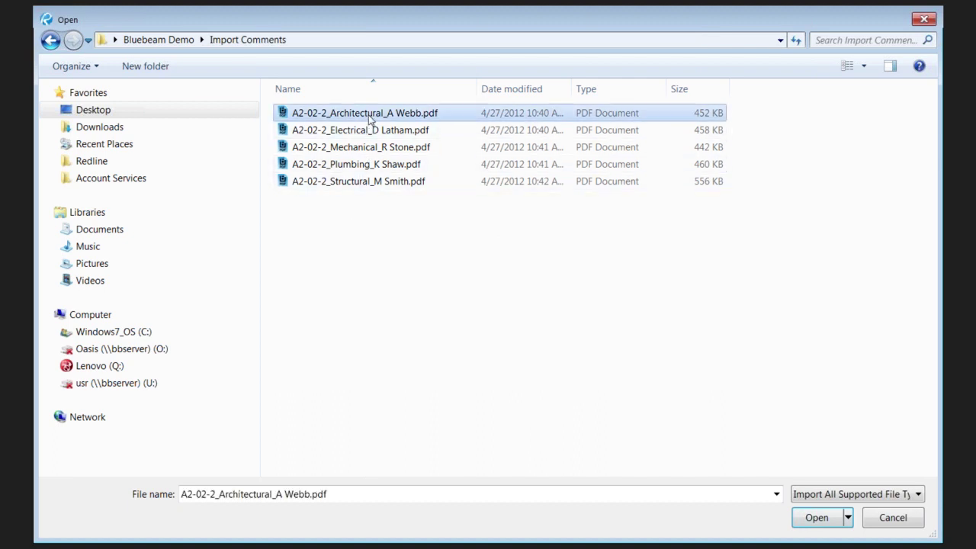
left_click(362, 181, "shift")
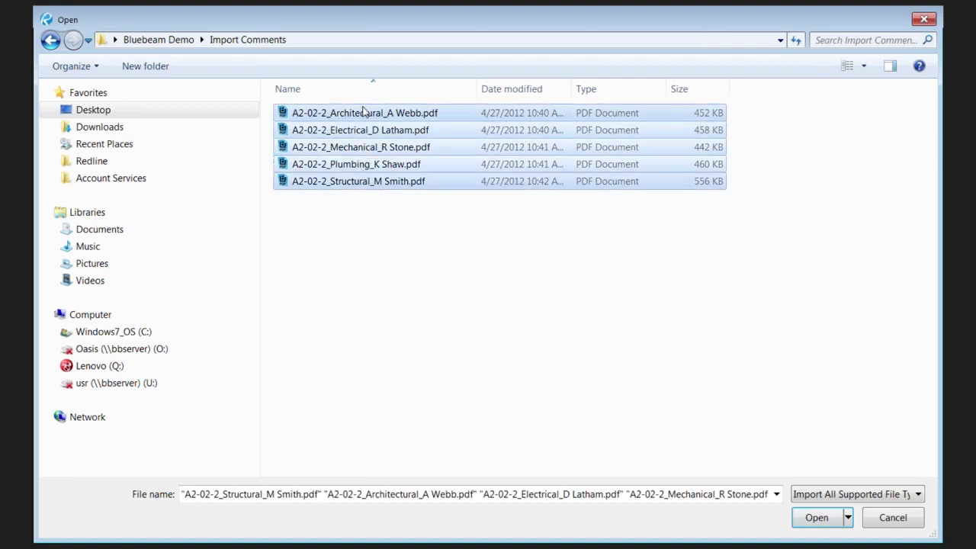
left_click(815, 518)
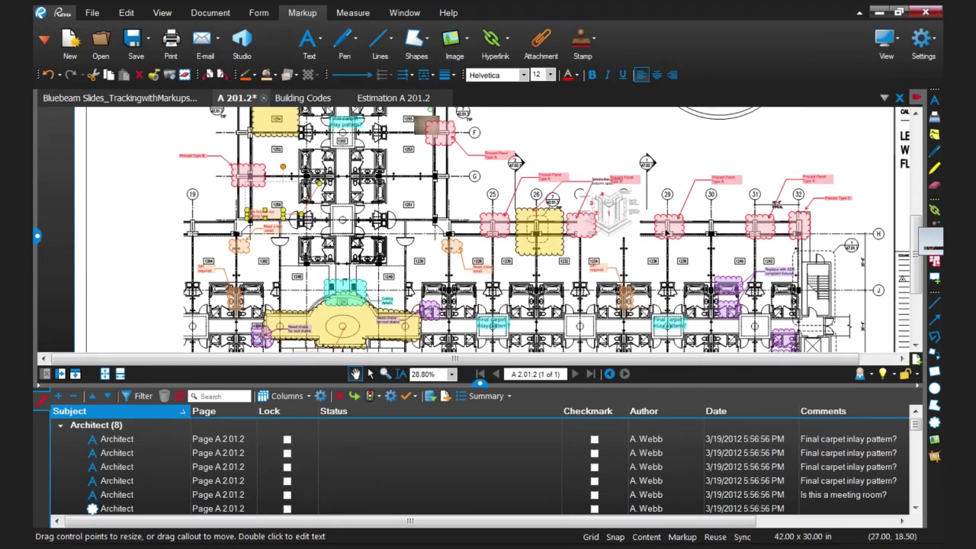
Step: Examine the imported colour-coded discipline markups and their legend across the Level 1 Wing 2 floor plan
left_click_drag(662, 366, 662, 421)
mouse_move(726, 262)
left_mouse_down()
mouse_move(686, 359)
mouse_move(743, 396)
mouse_move(724, 335)
left_mouse_up()
scroll(724, 335, "down", 1)
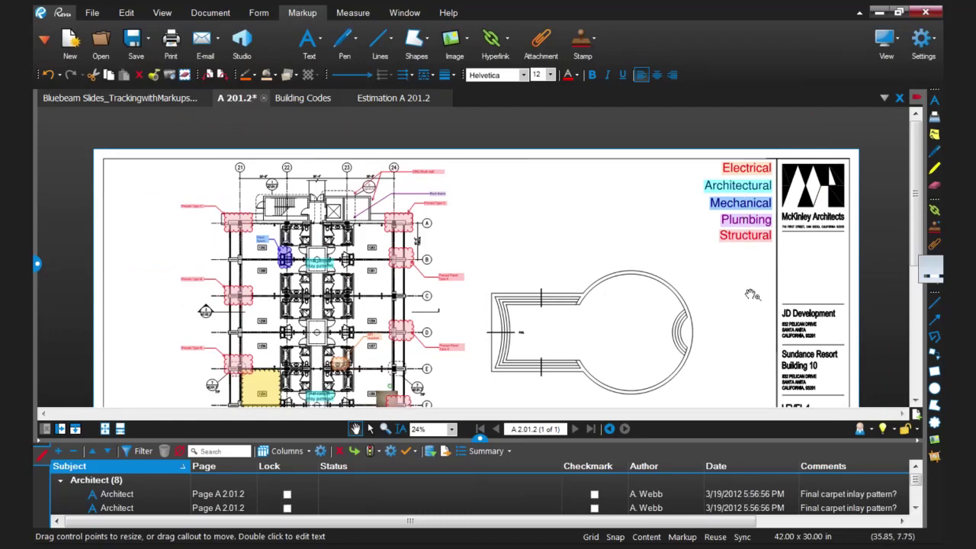
scroll(747, 284, "down", 1)
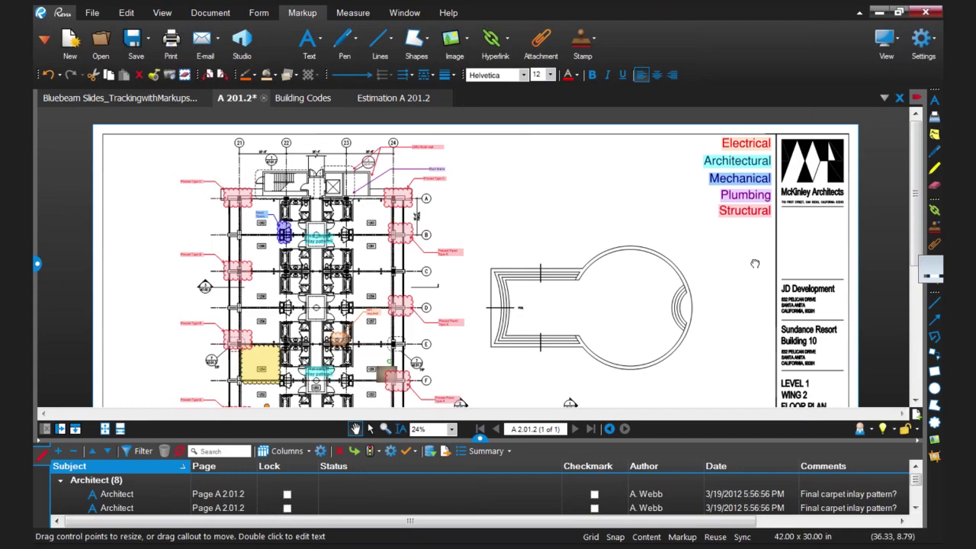
scroll(753, 277, "down", 1)
scroll(744, 259, "down", 3)
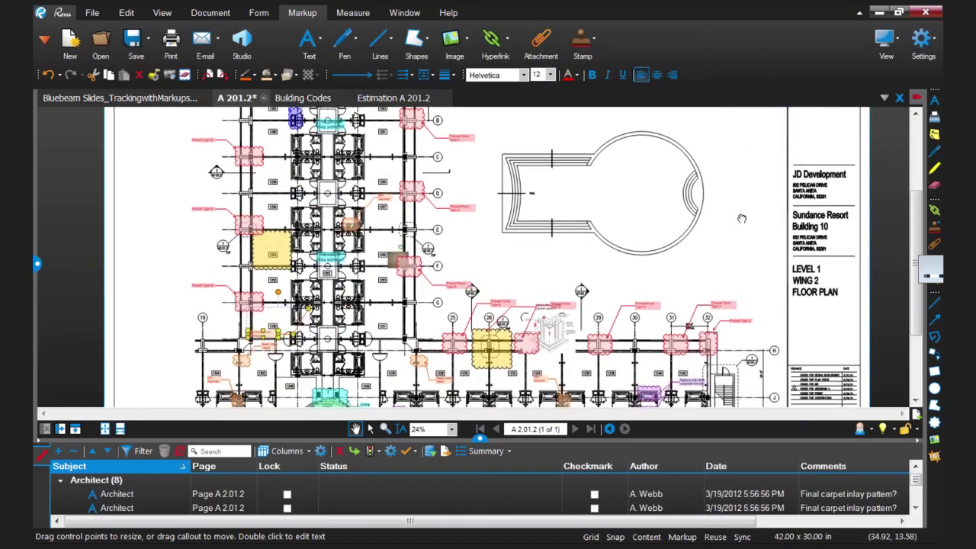
scroll(749, 218, "down", 2)
scroll(768, 263, "up", 1)
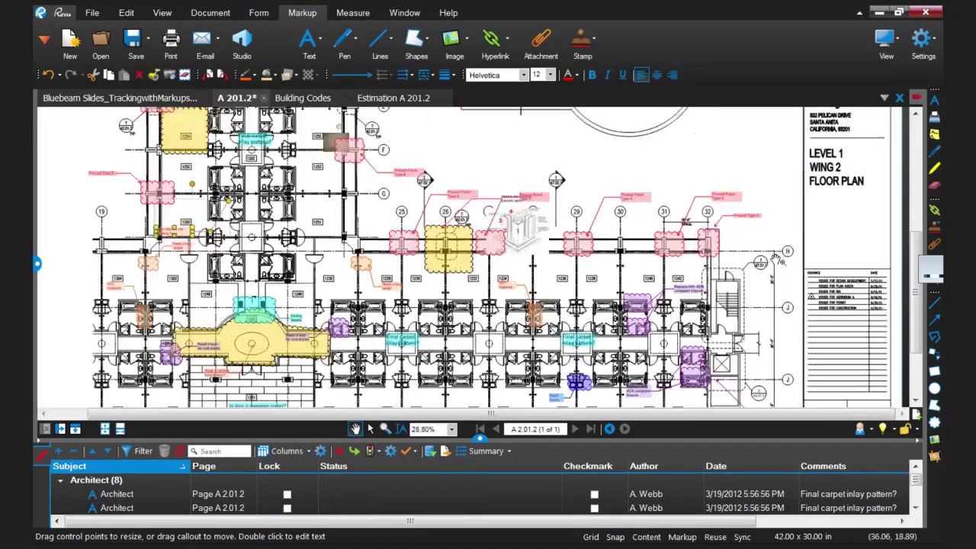
scroll(774, 281, "down", 2)
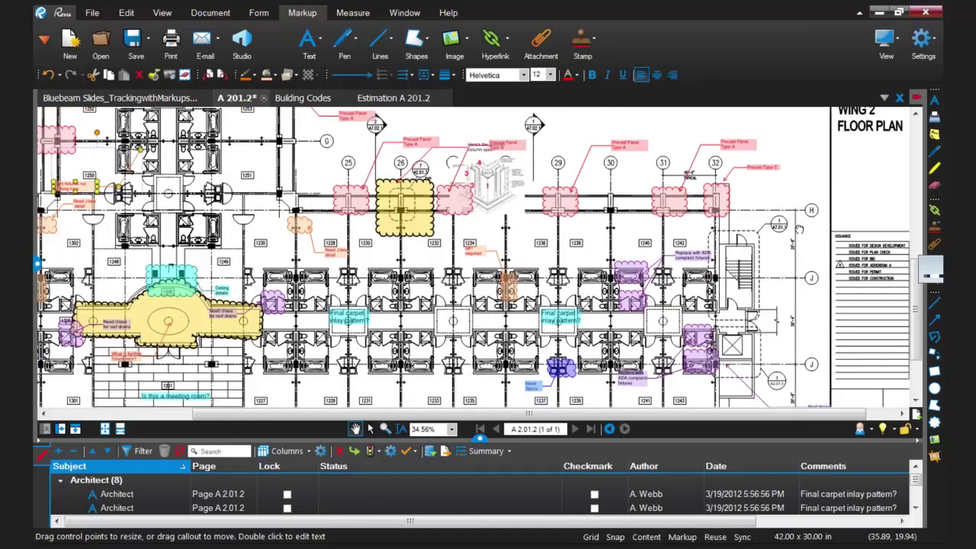
scroll(687, 405, "up", 1)
Step: Enlarge the markups list and locate the Architect comments "Final carpet inlay pattern?" on the drawing
left_click_drag(686, 440, 715, 252)
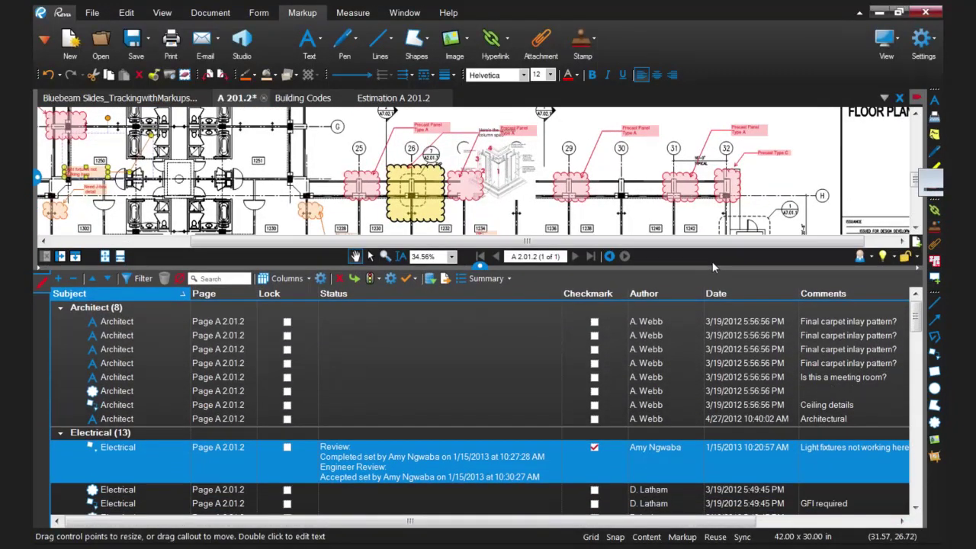
left_click(168, 335)
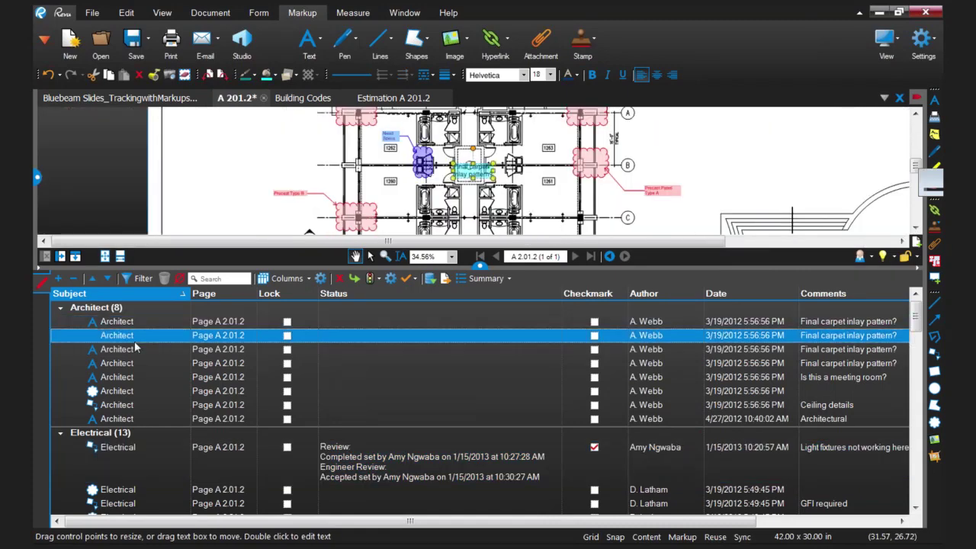
mouse_move(916, 312)
left_mouse_down()
mouse_move(916, 412)
mouse_move(917, 337)
mouse_move(929, 347)
mouse_move(934, 320)
mouse_move(914, 318)
left_mouse_up()
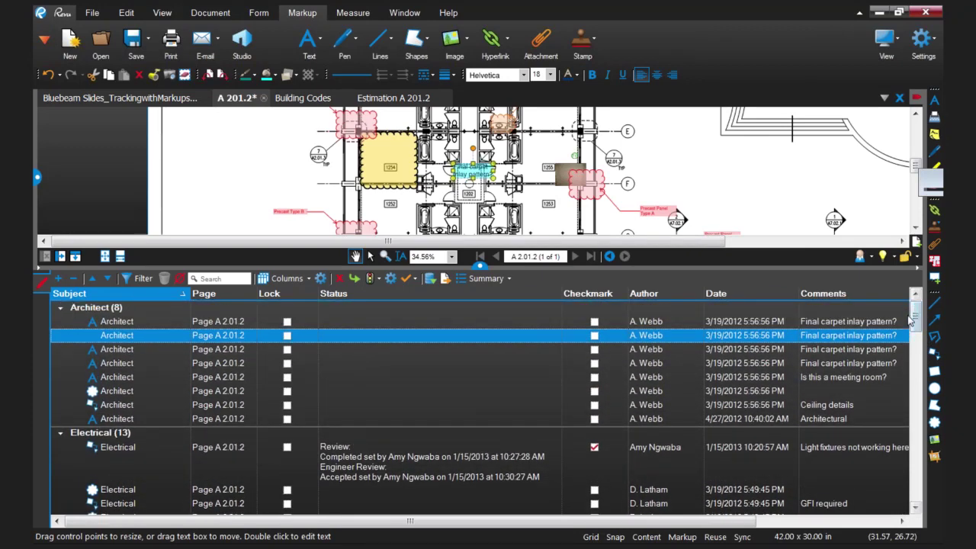
left_click_drag(822, 271, 821, 287)
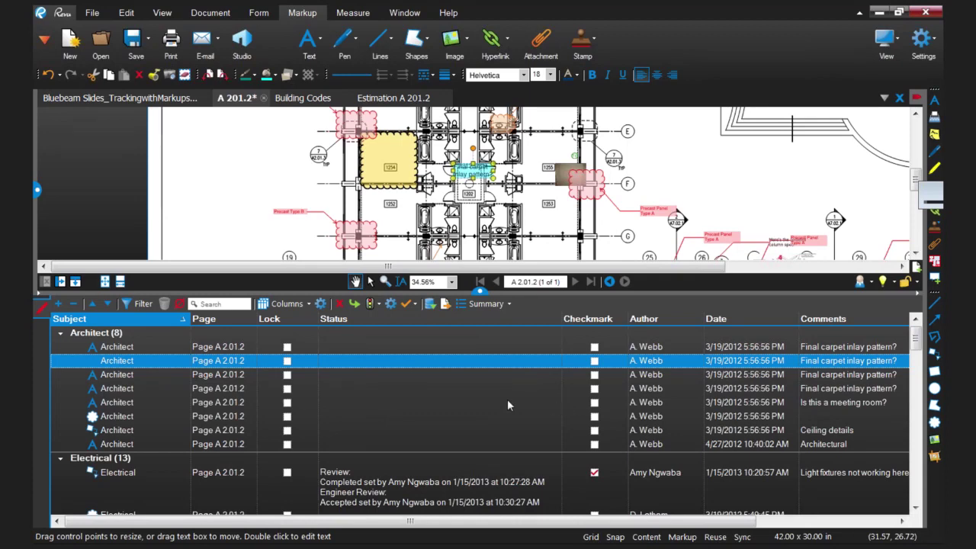
Step: Filter the markups list by subject to show only Electrical markups
left_click(143, 304)
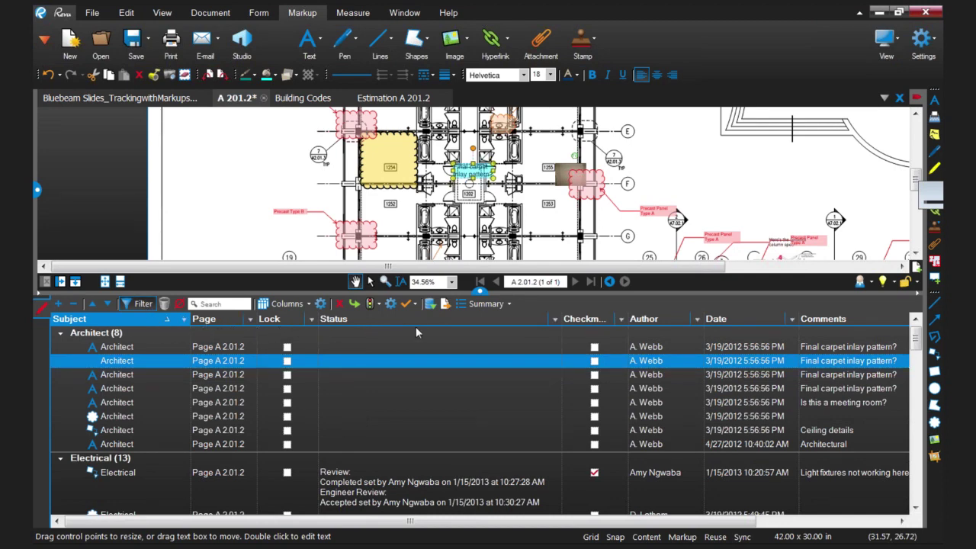
left_click(184, 322)
left_click(184, 416)
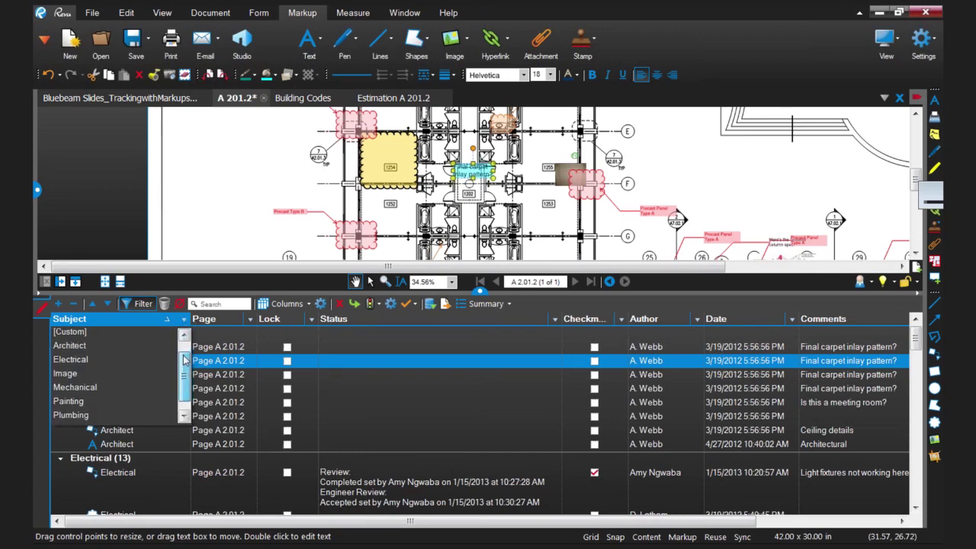
left_click(79, 363)
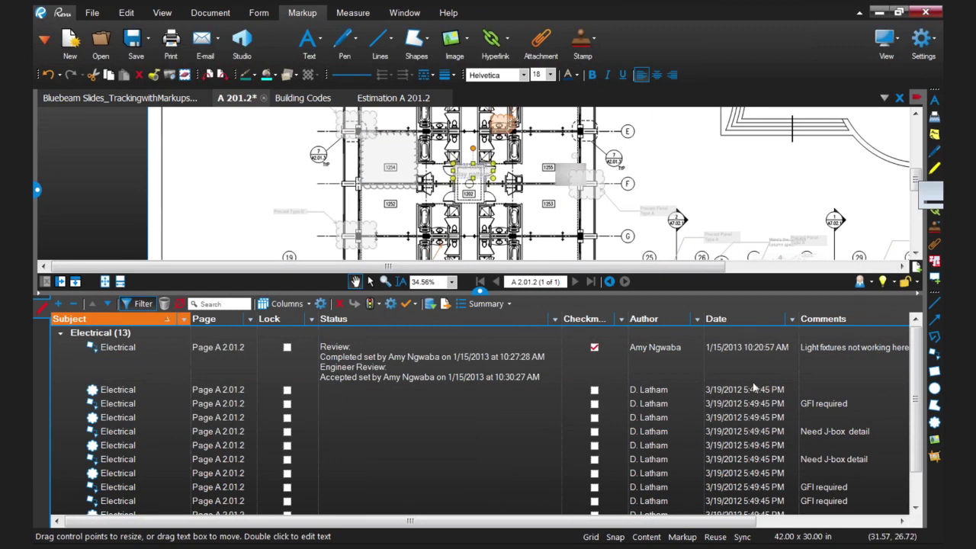
Step: Review the filtered Electrical markups in the list and find them on the floor plan
scroll(915, 360, "down", 1)
scroll(914, 360, "down", 1)
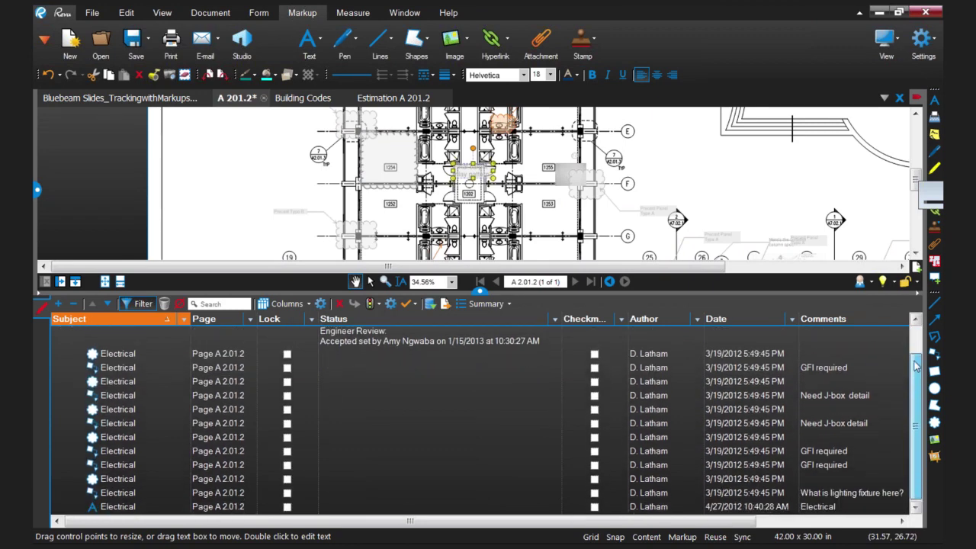
scroll(914, 360, "up", 2)
scroll(774, 197, "down", 1)
left_click_drag(774, 198, 635, 195)
left_click_drag(694, 289, 695, 379)
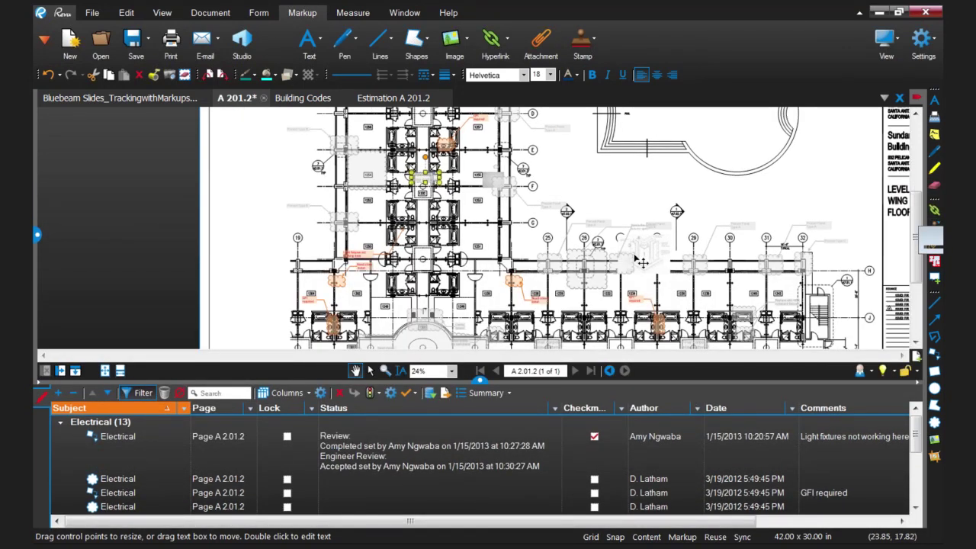
left_click_drag(690, 310, 669, 258)
scroll(667, 254, "up", 2)
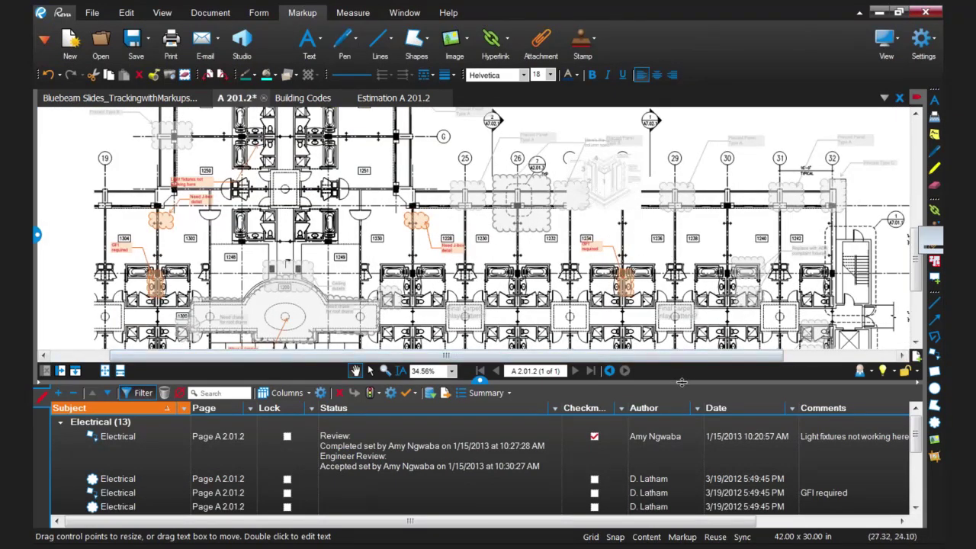
Step: Enlarge the markups list and assign responsibility for the "Light fixtures not working here" comment to the first-listed person
left_click_drag(683, 381, 692, 288)
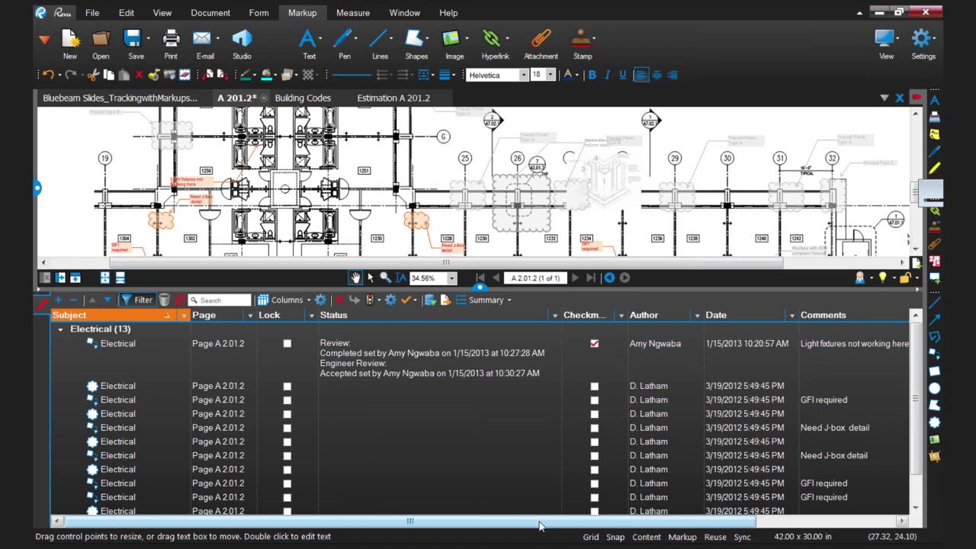
left_click_drag(539, 526, 677, 526)
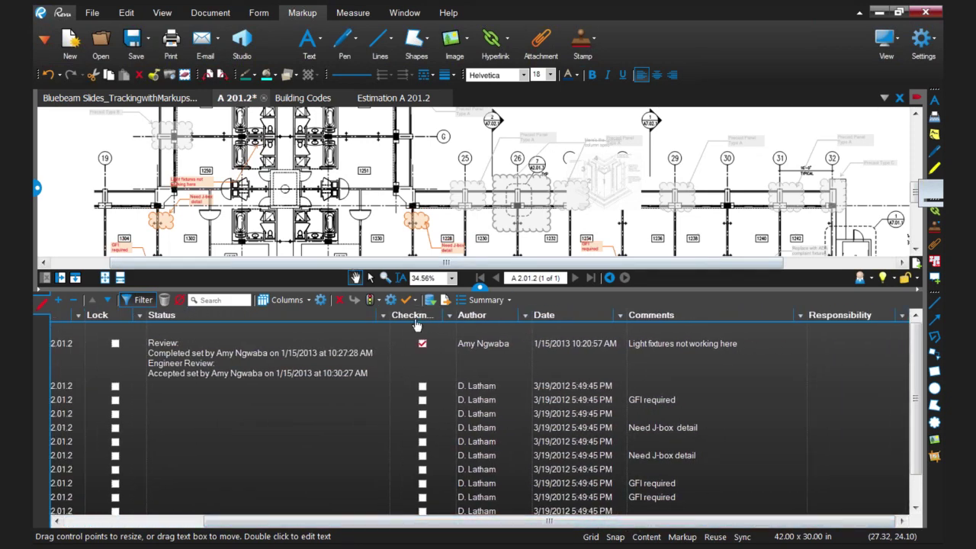
left_click(835, 348)
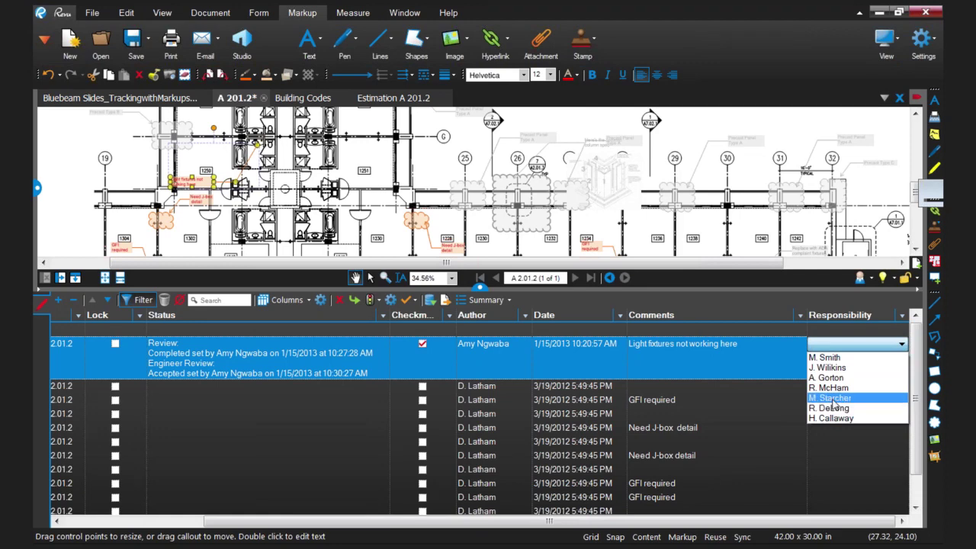
left_click(831, 357)
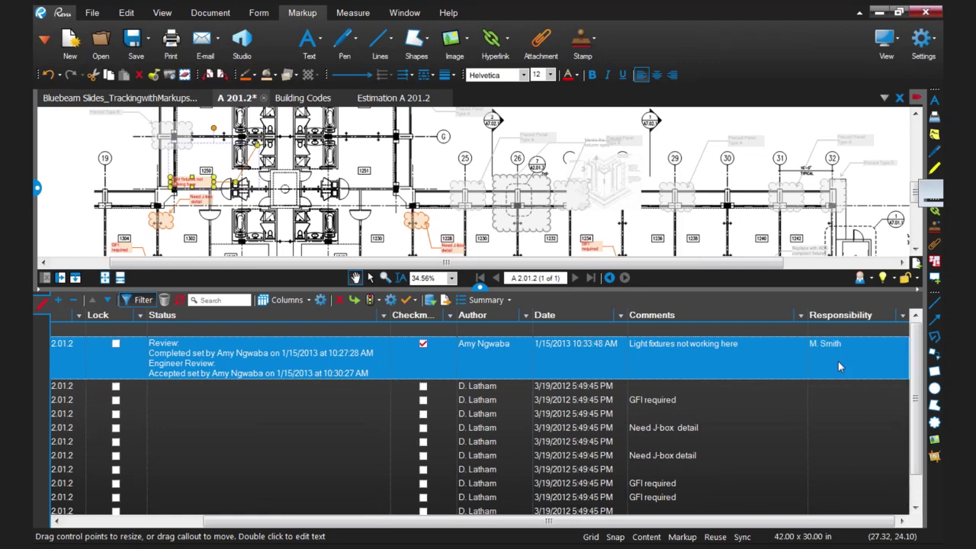
Step: Assign the first "GFI required" comment and both "Need J-box detail" comments to the first-listed person
left_click(835, 400)
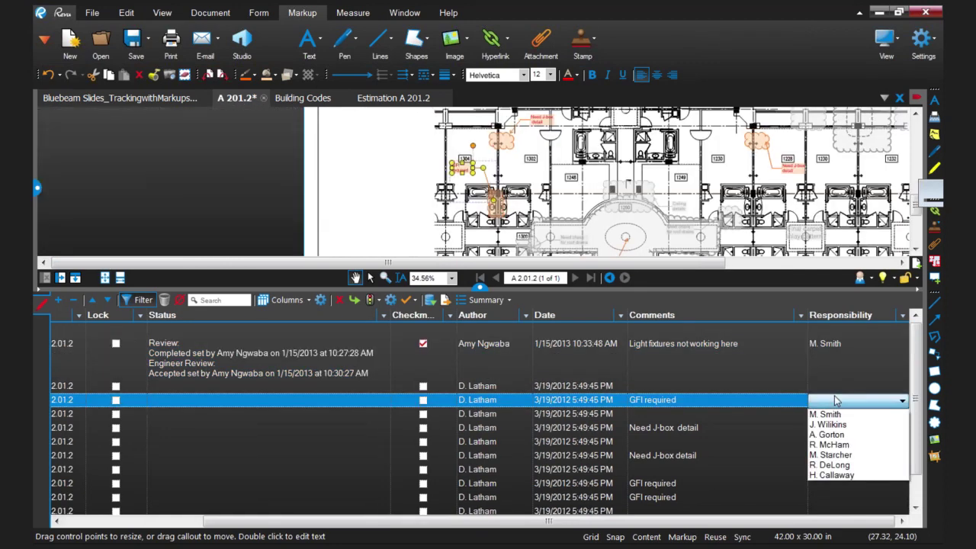
left_click(834, 411)
left_click(834, 431)
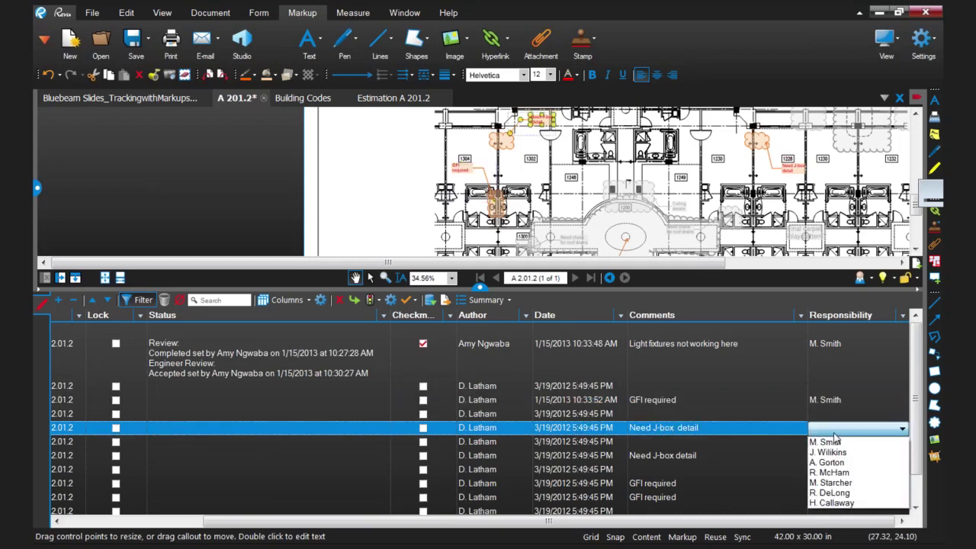
left_click(833, 442)
left_click(832, 456)
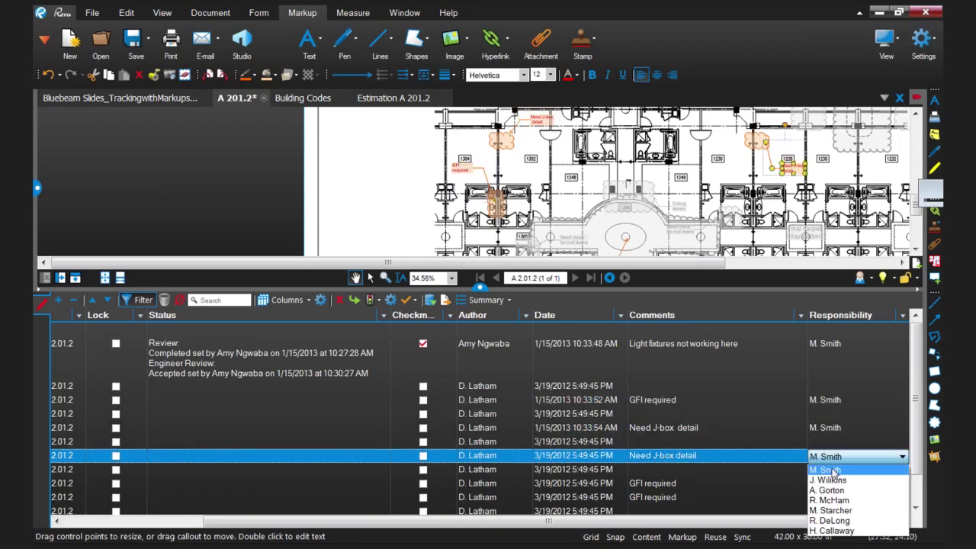
left_click(831, 470)
Step: Assign the second "GFI required" comment to the first-listed person and the third one to the sixth-listed person
left_click(837, 484)
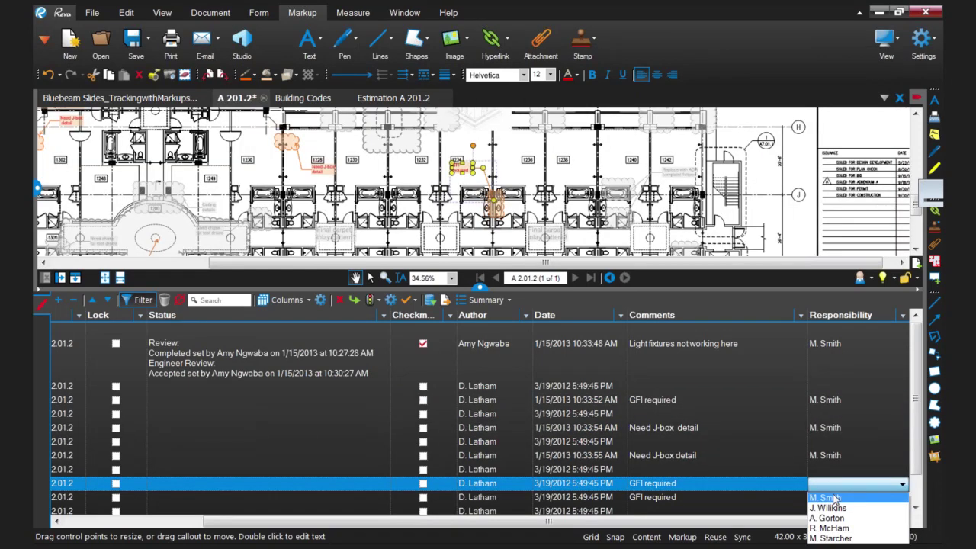
left_click(833, 496)
left_click(832, 497)
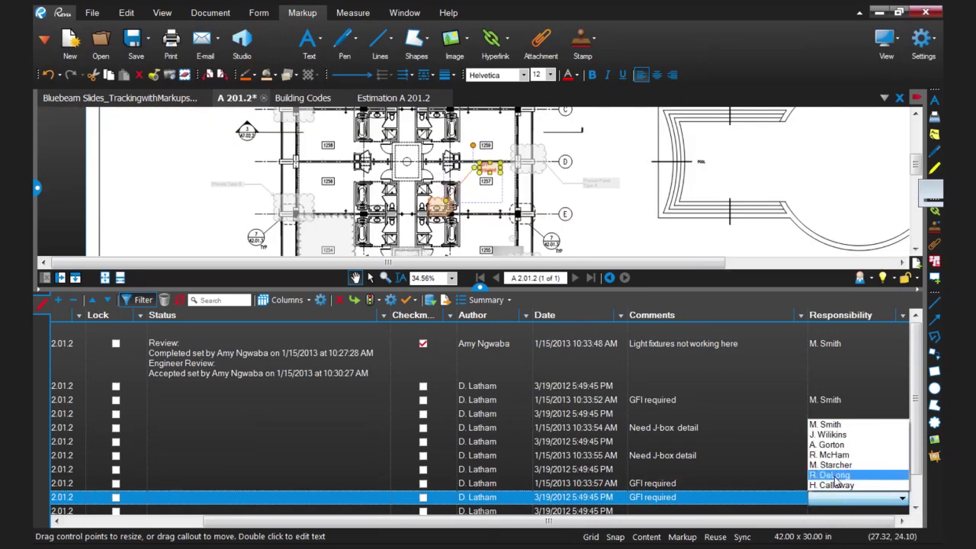
left_click(835, 475)
Step: Assign "What is lighting fixture here?" to the first-listed person and the "Electrical" text markup to the fifth-listed person
scroll(923, 427, "down", 1)
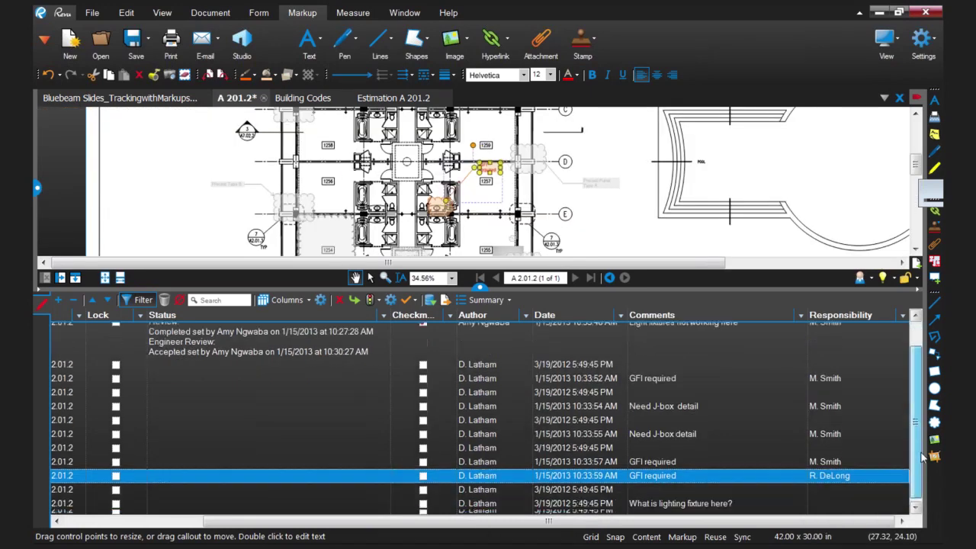
left_click(857, 494)
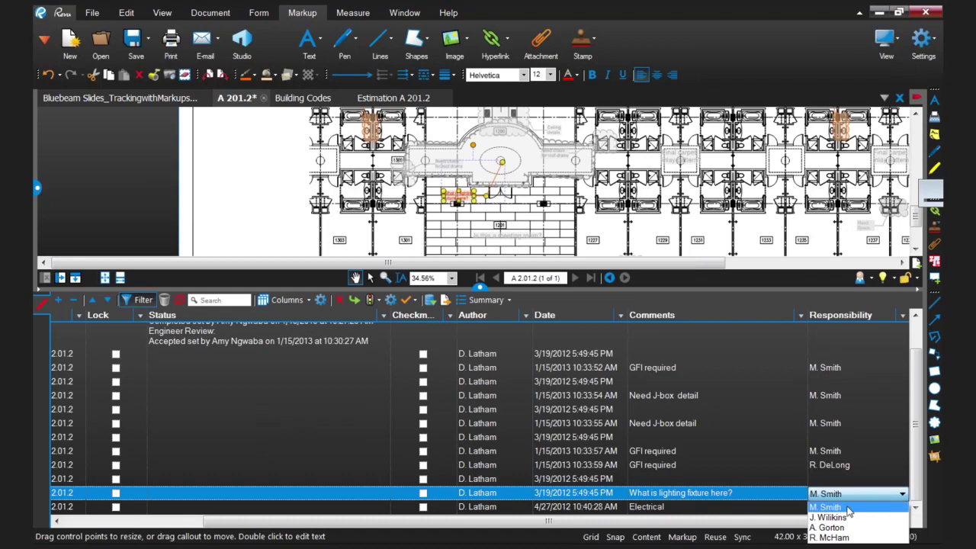
left_click(849, 508)
left_click(849, 510)
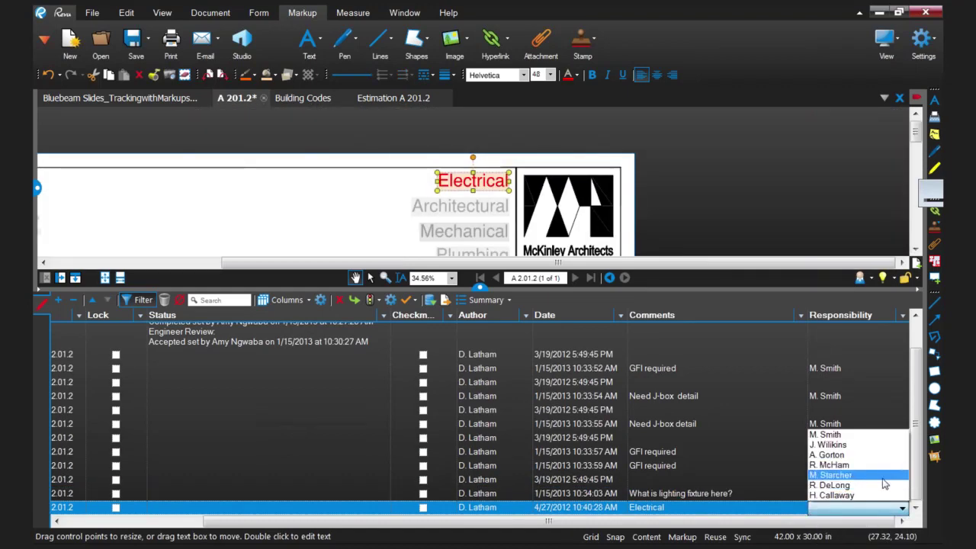
left_click(882, 479)
Step: Narrow the Status and Comments columns so the Responsibility column fits in the markups list
scroll(907, 402, "up", 2)
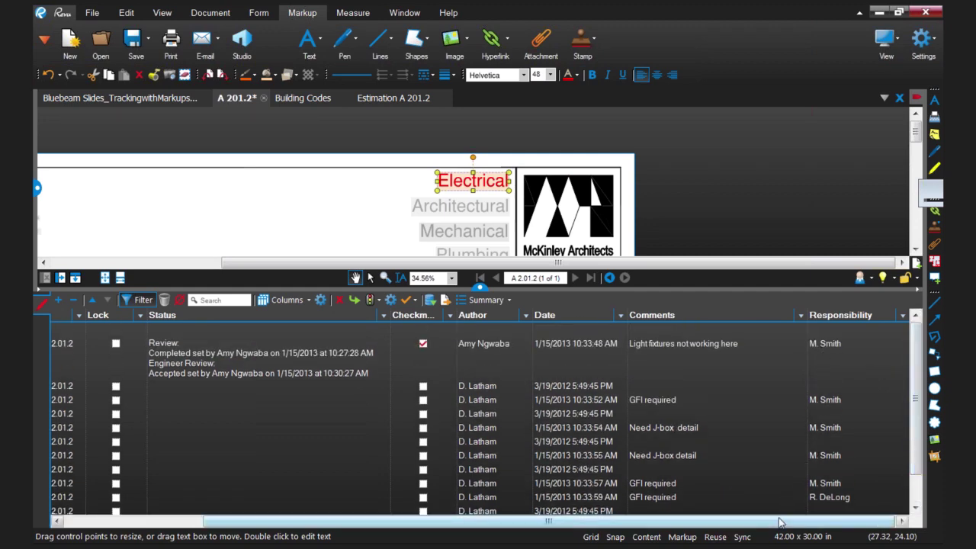
left_click_drag(782, 522, 625, 522)
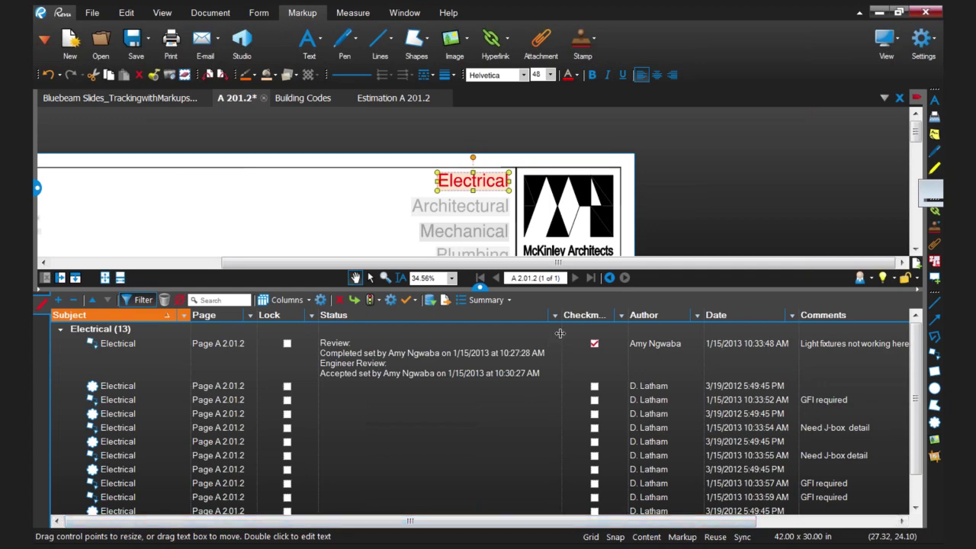
left_click_drag(562, 335, 444, 337)
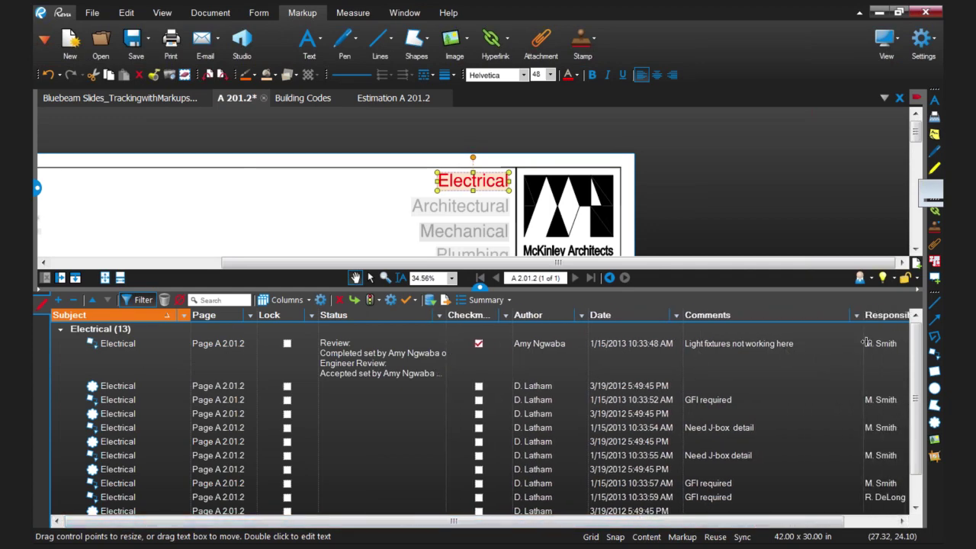
left_click_drag(863, 344, 810, 347)
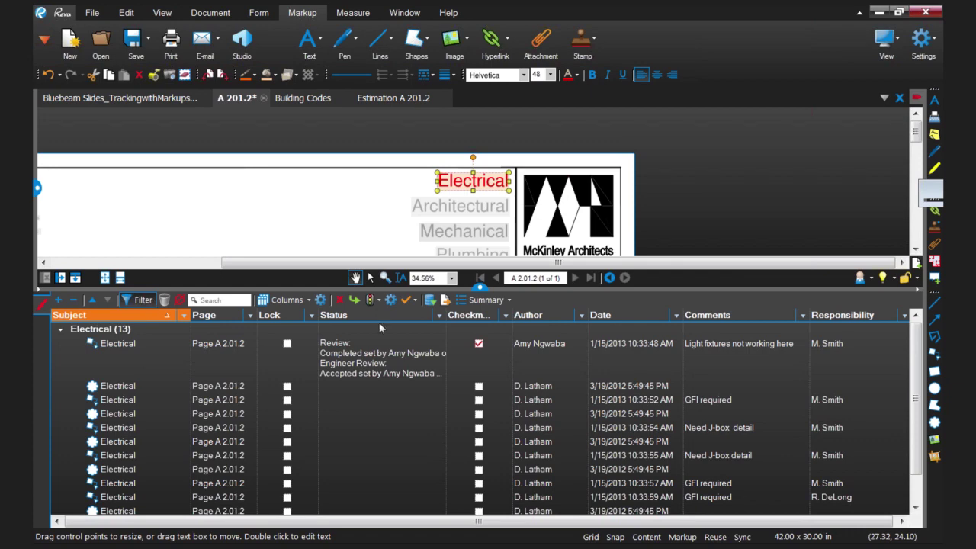
Step: Filter the Electrical markups by Responsibility to the first-listed person and slightly reduce the height of the markups list
left_click(905, 317)
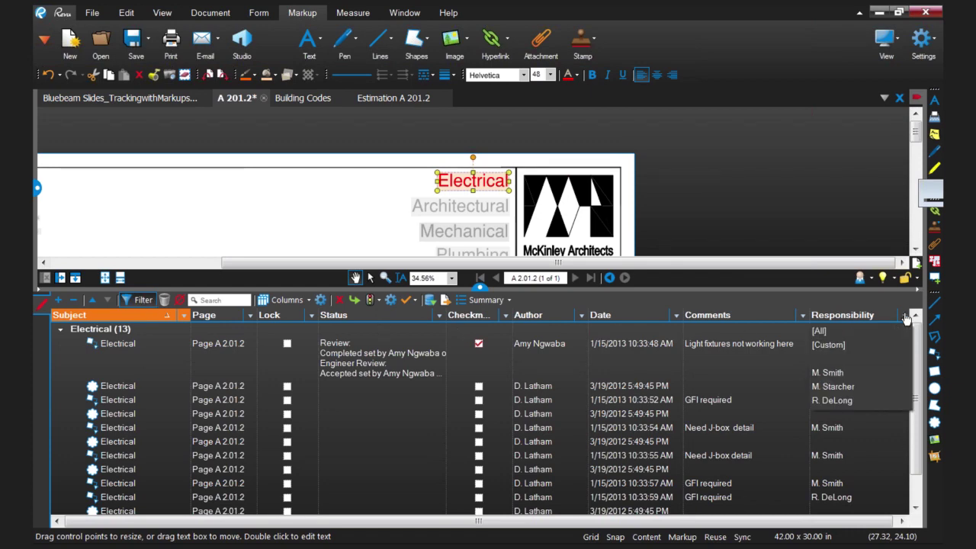
left_click(831, 373)
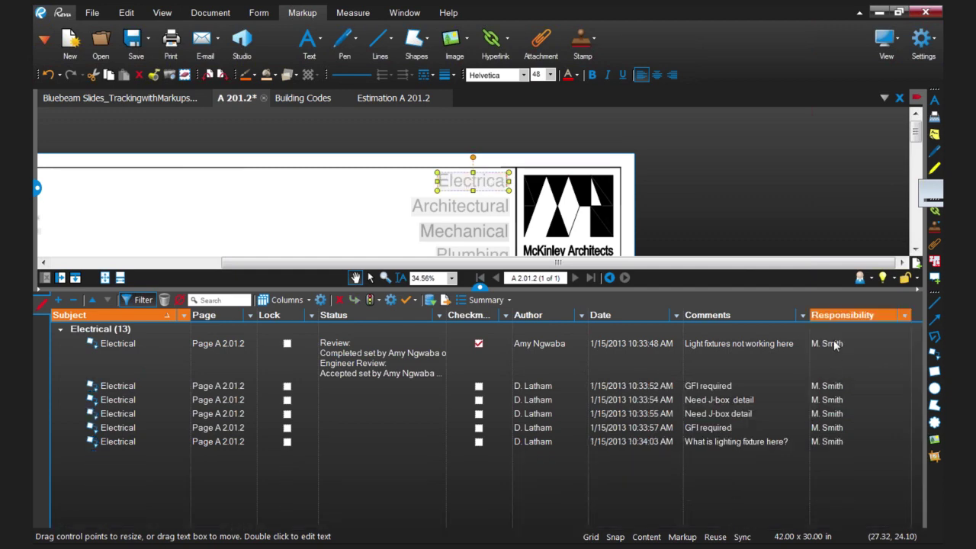
left_click_drag(348, 191, 420, 154)
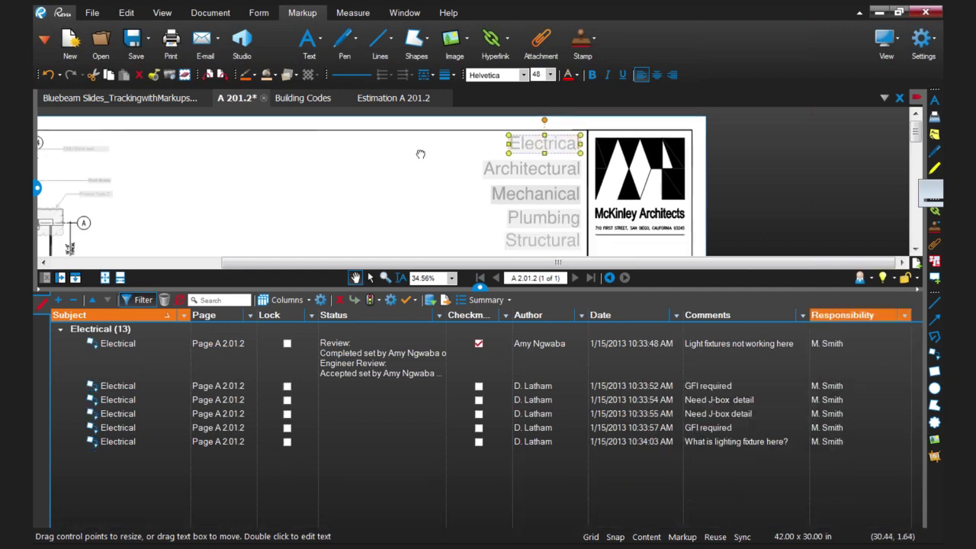
scroll(427, 164, "down", 1)
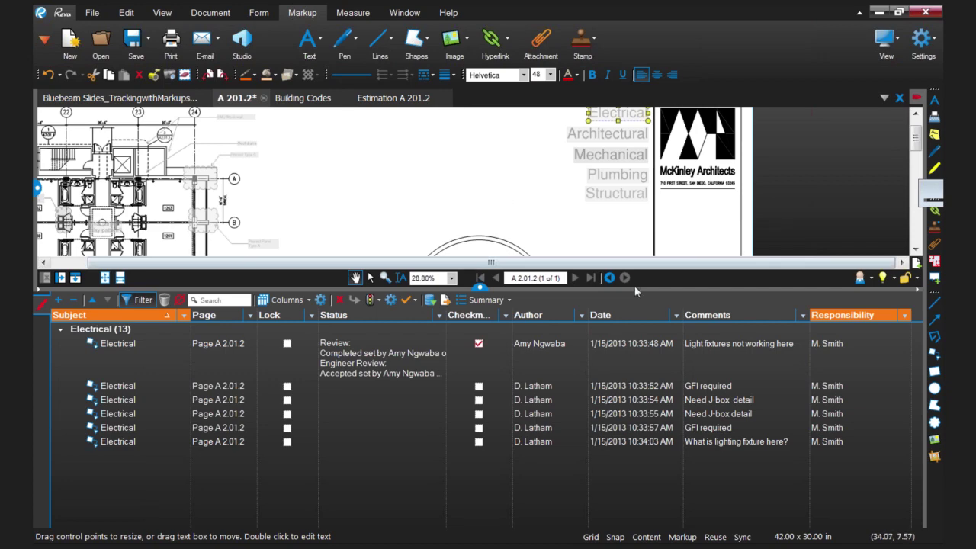
left_click_drag(635, 285, 634, 306)
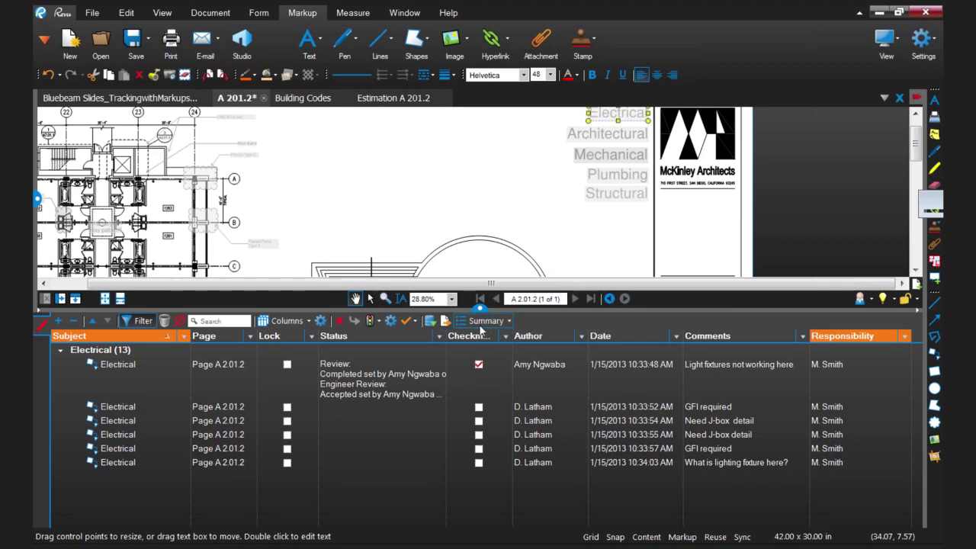
Step: Create a portrait Letter PDF summary of the filtered markups, appended to the current PDF and titled with the assignee's name plus "Task List"
left_click(508, 321)
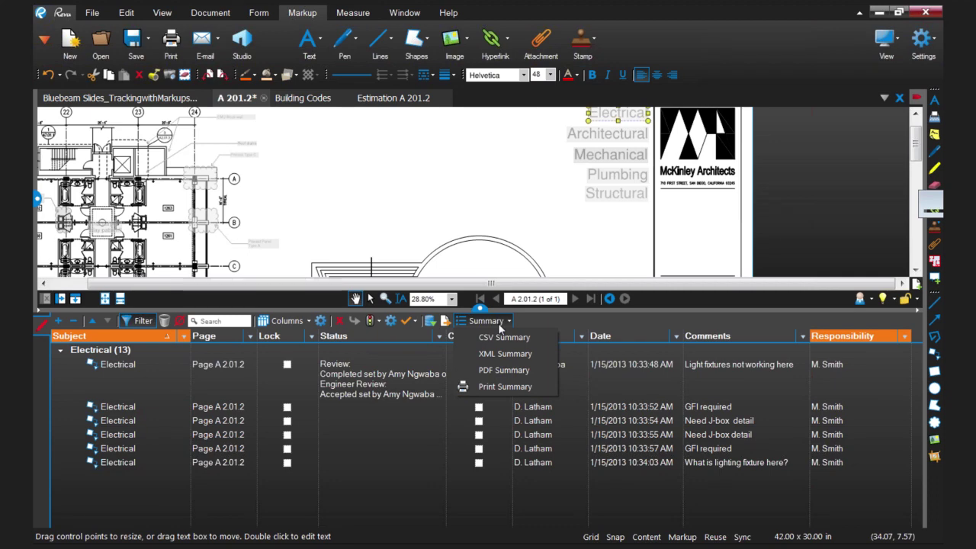
left_click(494, 372)
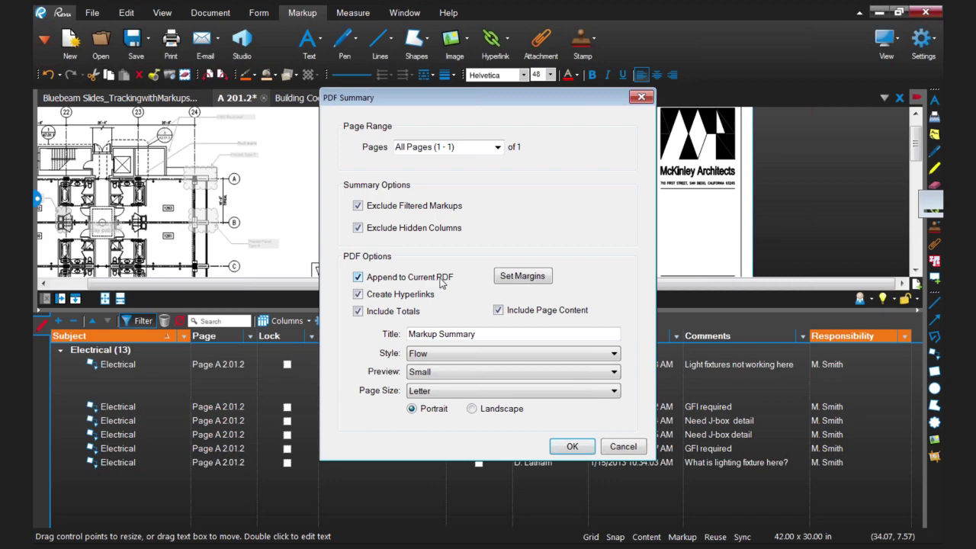
left_click_drag(480, 335, 398, 341)
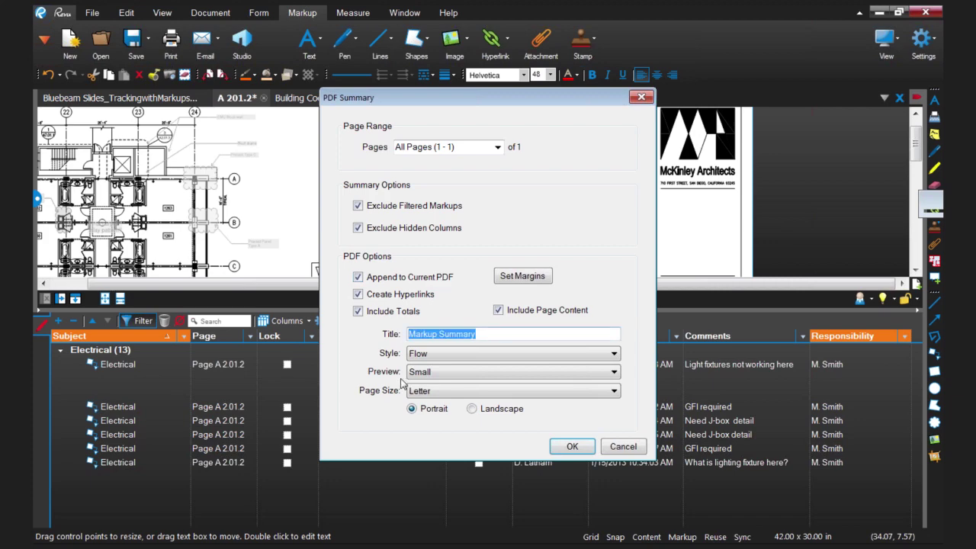
type("M. Smith Task List")
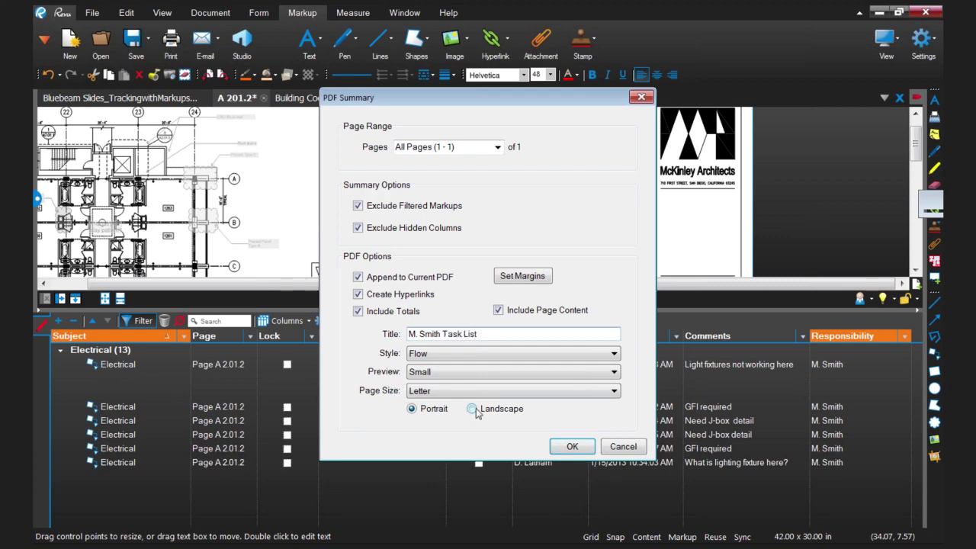
left_click(556, 449)
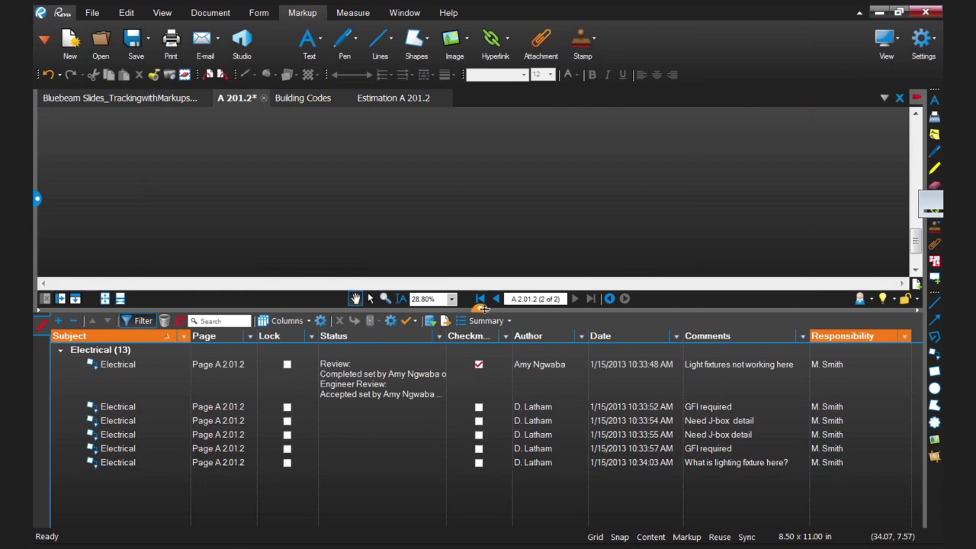
Step: Hide the markups list and return to the floor plan sheet through the page thumbnails
left_click(483, 308)
left_click(36, 305)
left_click(86, 97)
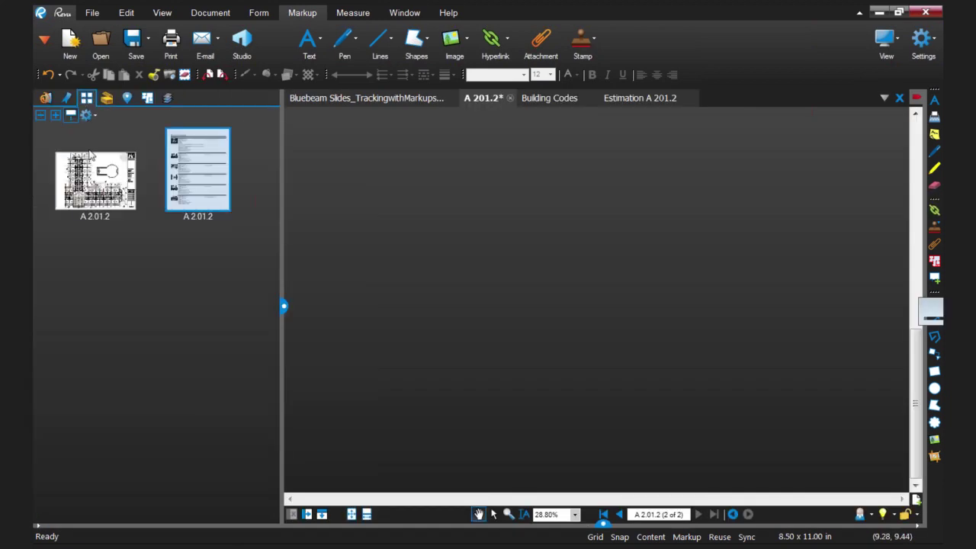
left_click(95, 180)
left_click(282, 306)
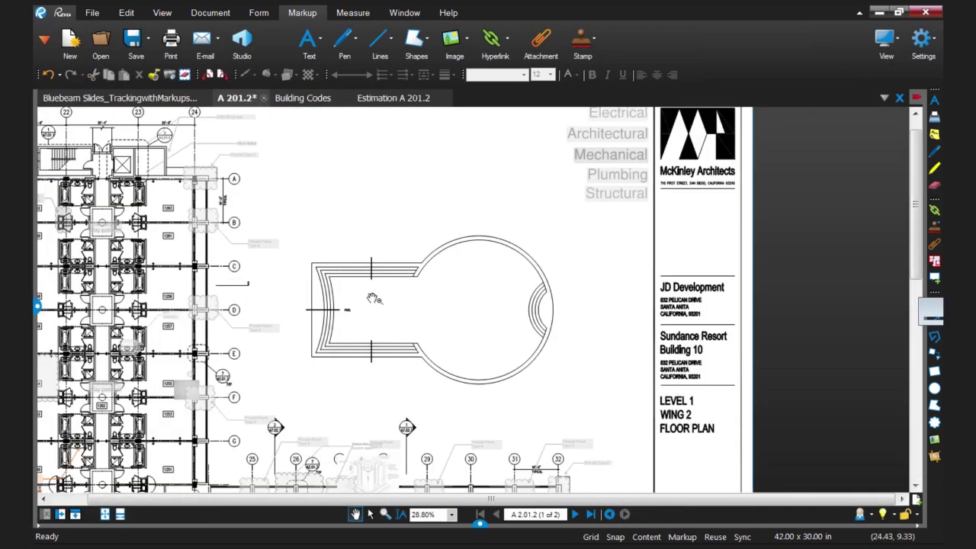
scroll(367, 302, "down", 3)
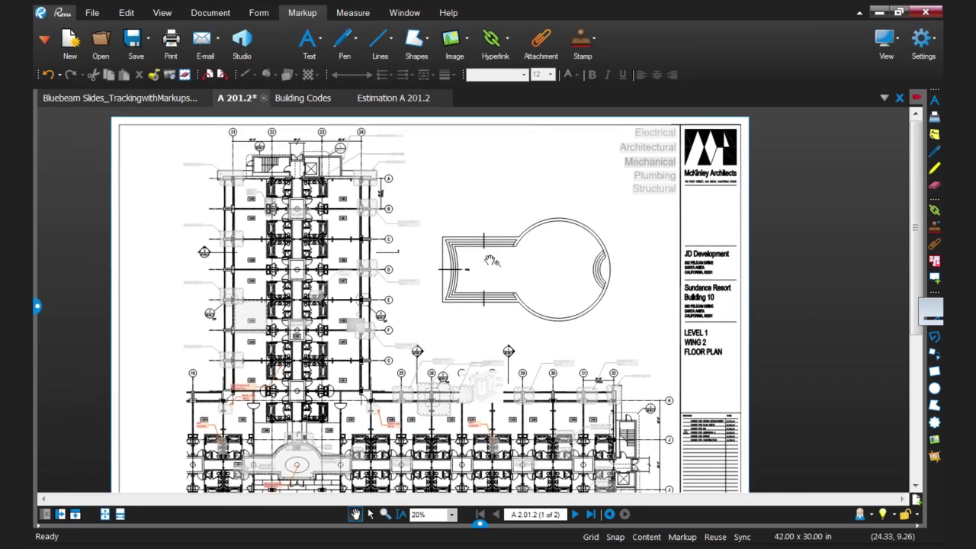
Step: Examine the task list entries and markup previews on the appended summary page
left_click(575, 514)
left_click_drag(226, 175, 430, 250)
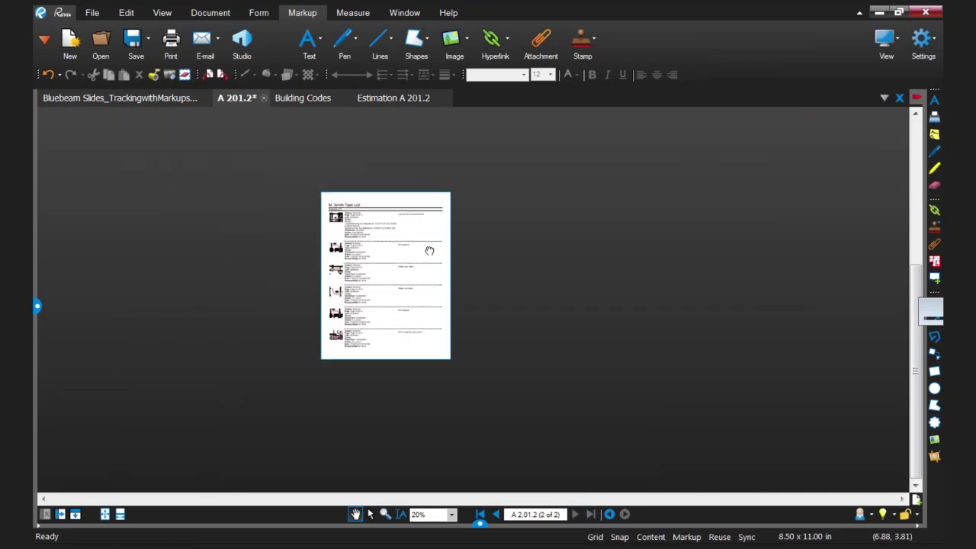
scroll(429, 250, "up", 4)
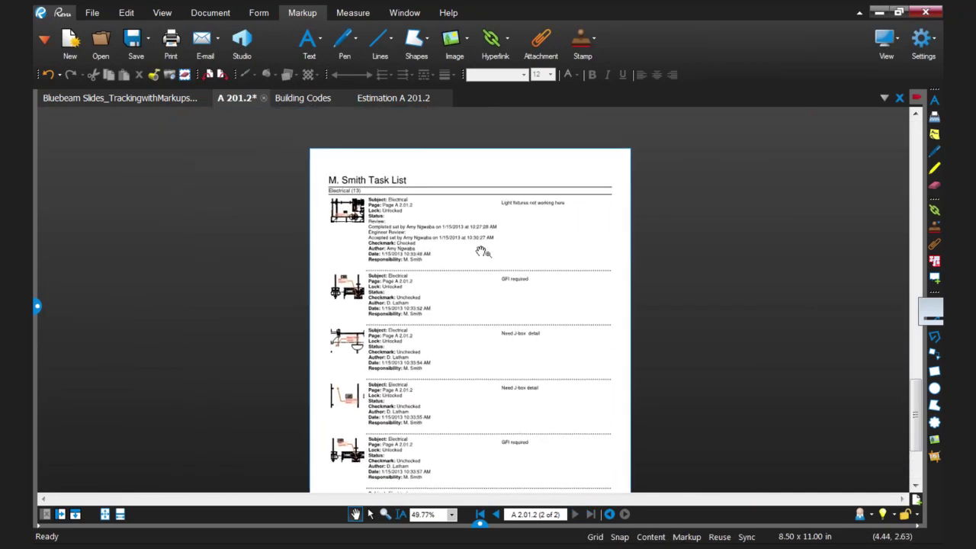
scroll(482, 252, "up", 3)
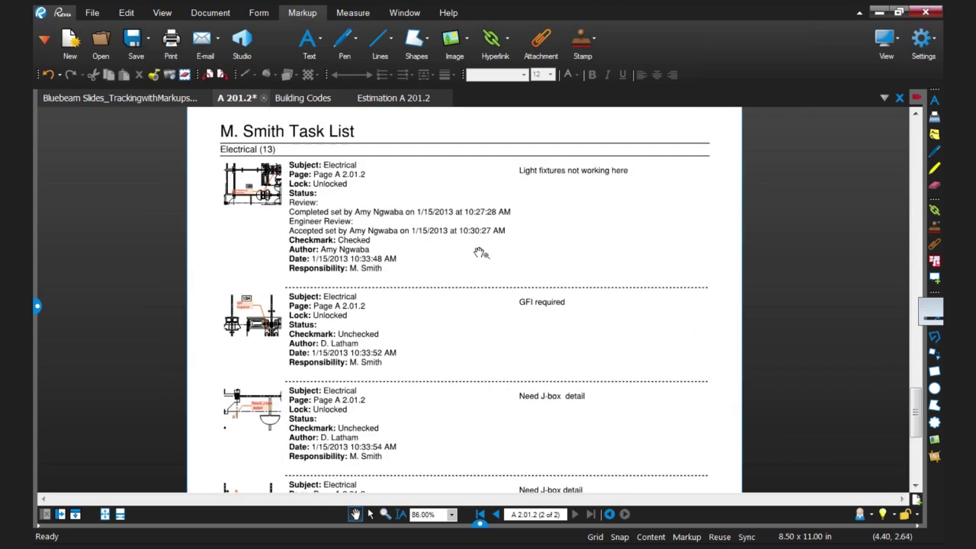
scroll(390, 204, "up", 1)
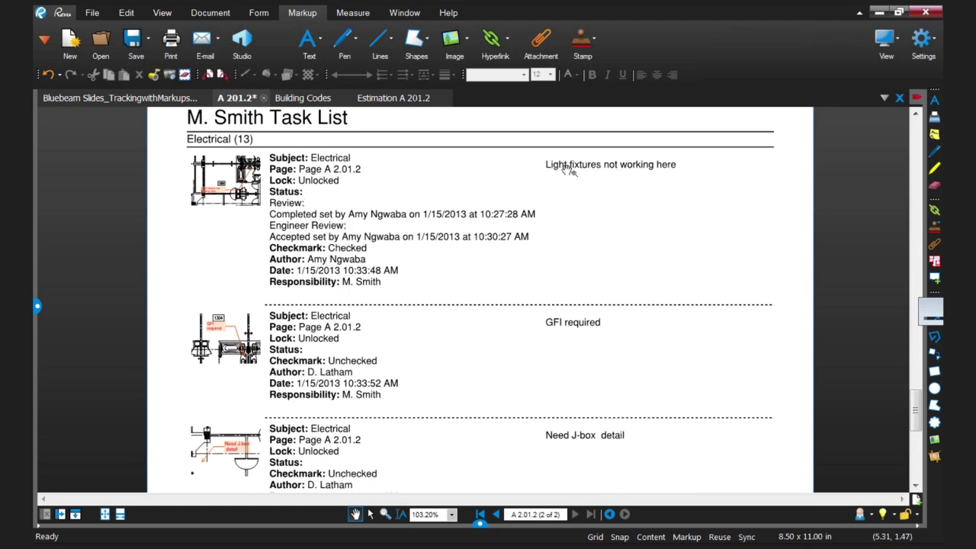
scroll(297, 169, "up", 2)
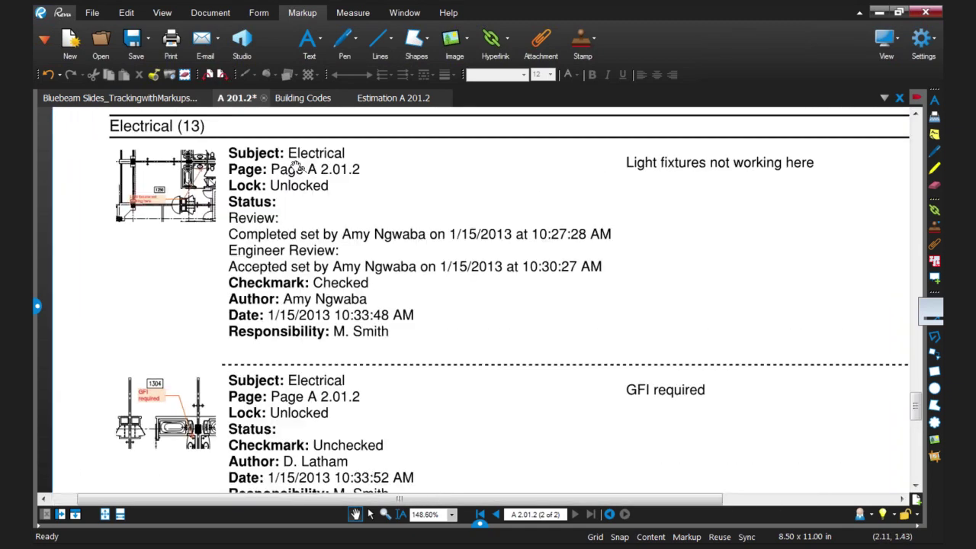
scroll(297, 167, "up", 1)
scroll(297, 167, "up", 1)
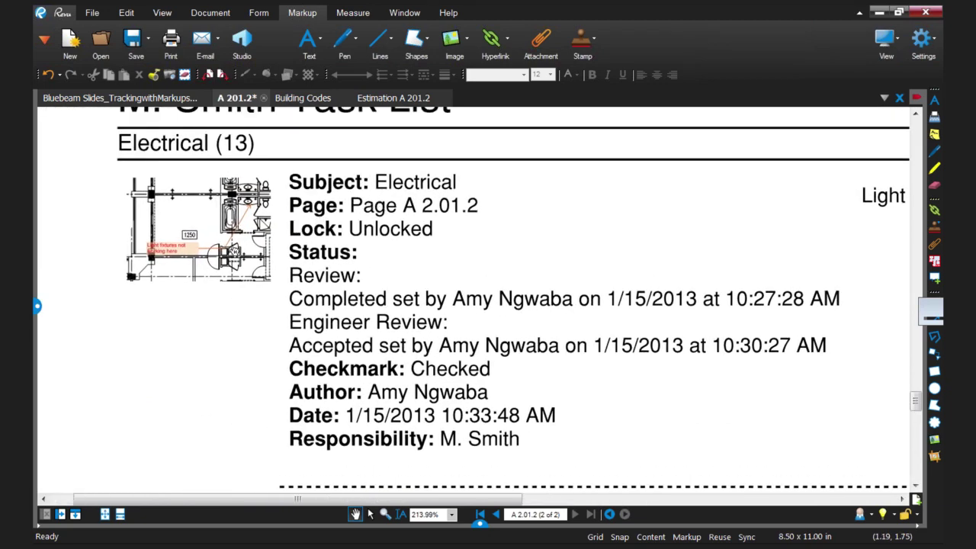
Step: Jump from the light fixtures markup preview on the summary page to that markup on the floor plan and examine the surrounding rooms
scroll(229, 250, "up", 2)
scroll(238, 233, "up", 1)
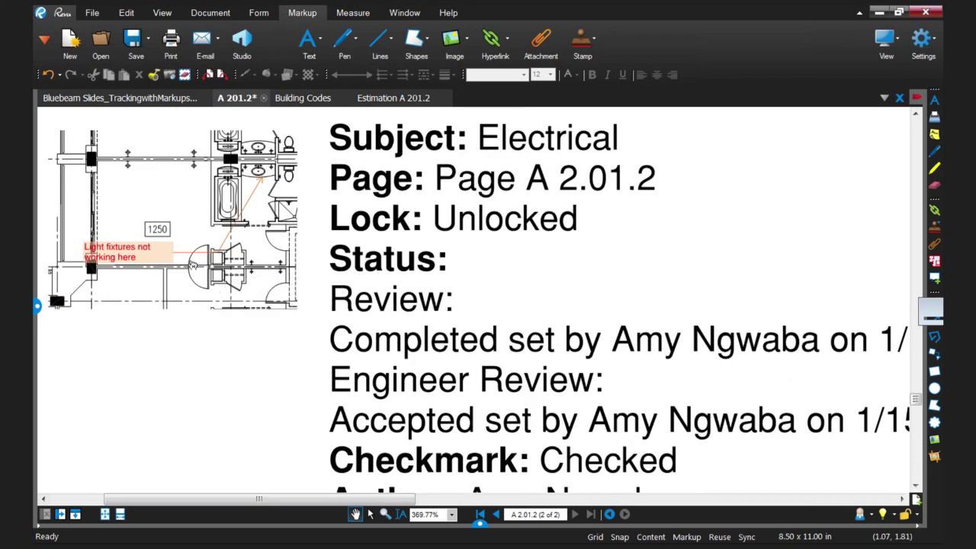
left_click(168, 246)
double_click(169, 246)
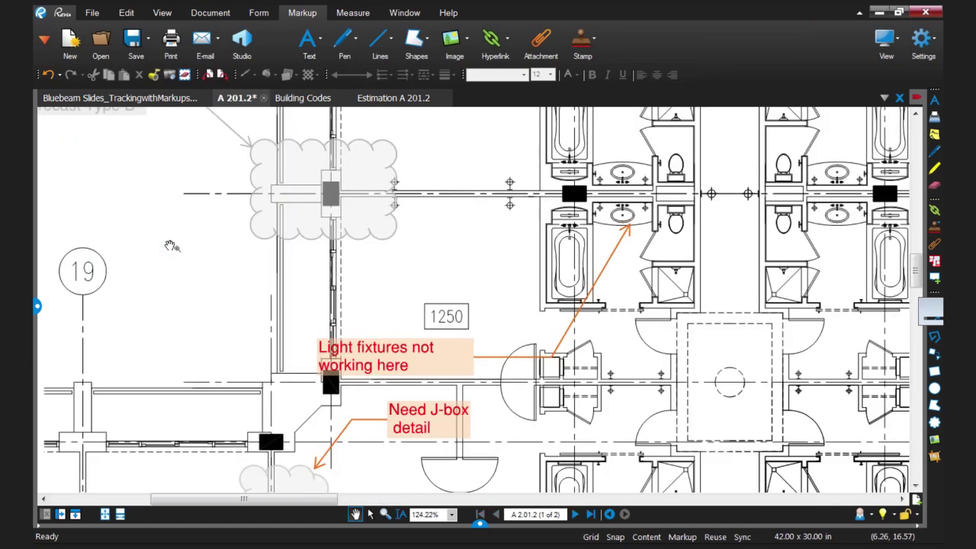
scroll(517, 318, "down", 2)
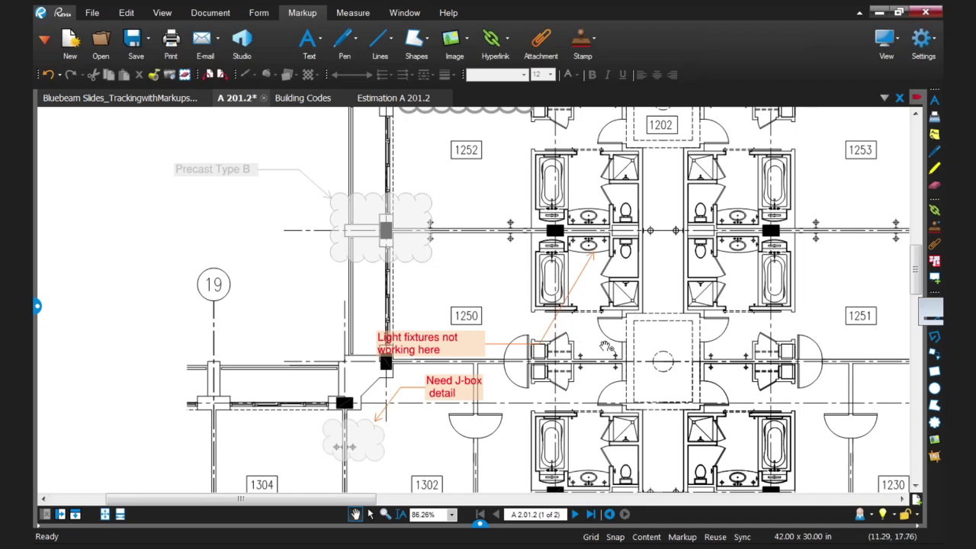
scroll(607, 347, "down", 1)
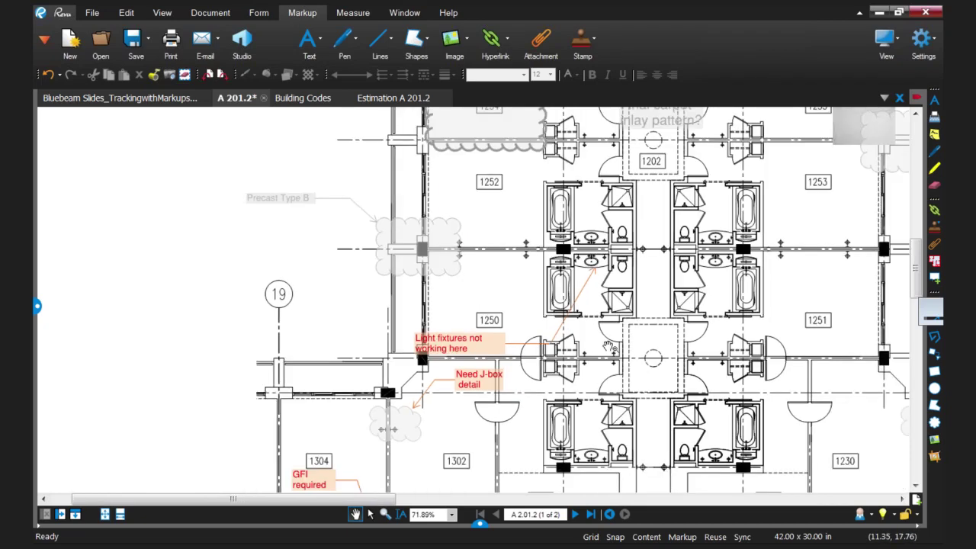
left_click_drag(608, 347, 511, 324)
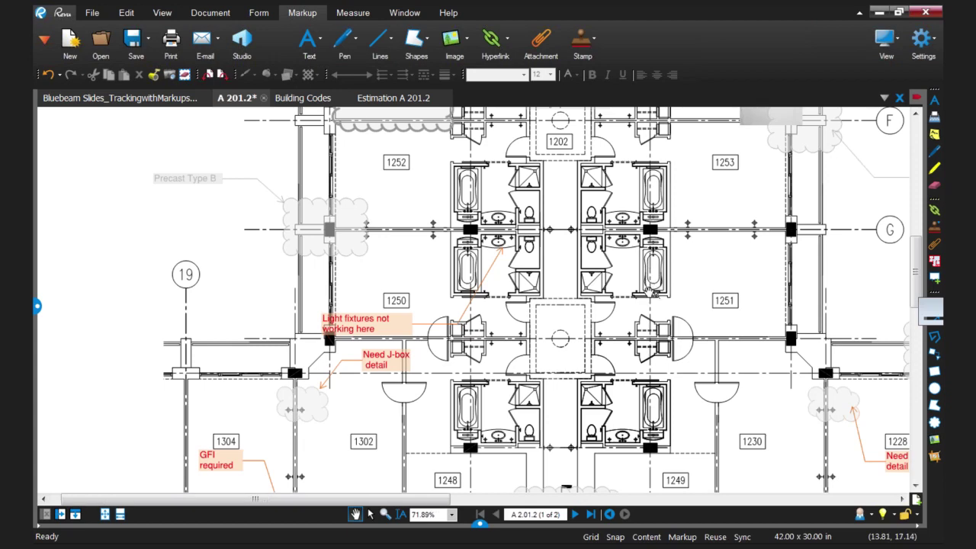
scroll(649, 292, "down", 1)
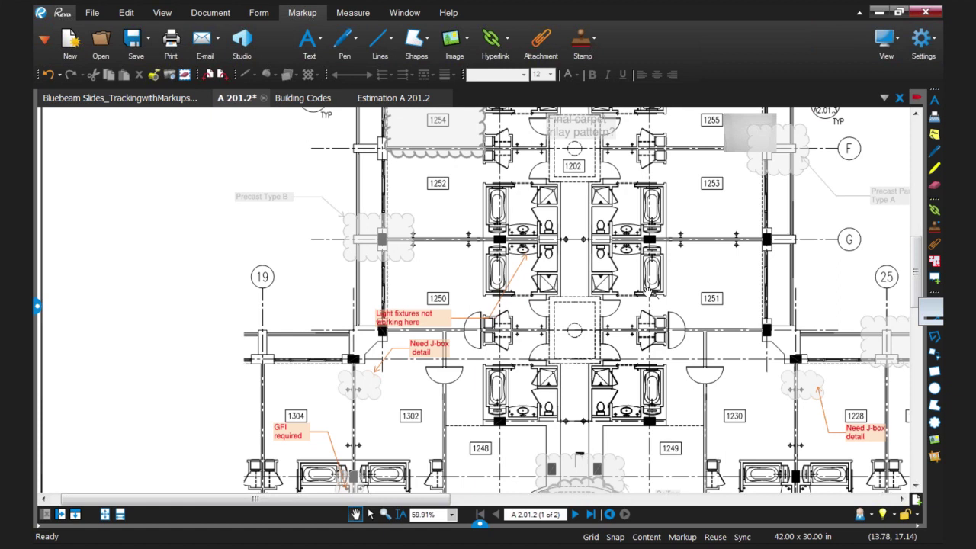
Step: Turn off the markup filter in the markups list, reduce the list's height and hide it
left_click(479, 526)
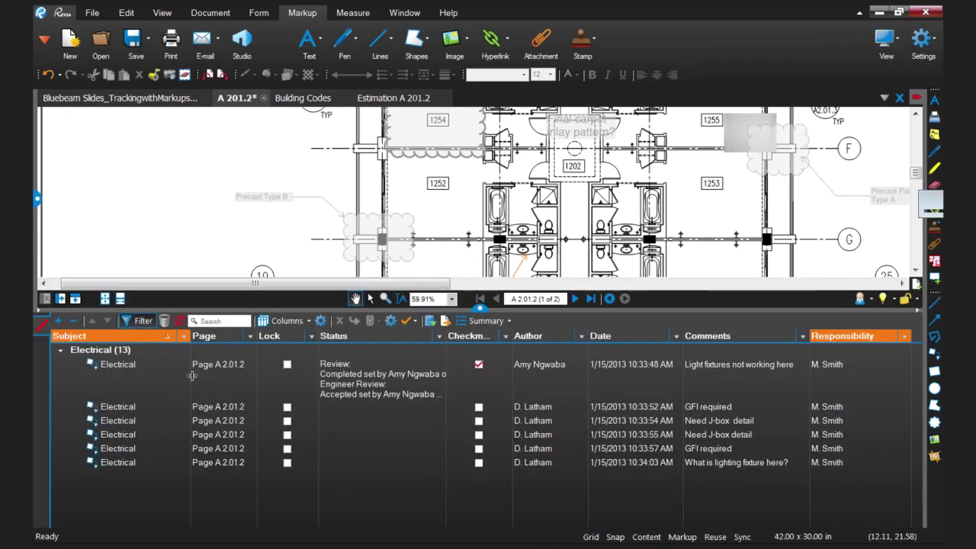
left_click(140, 321)
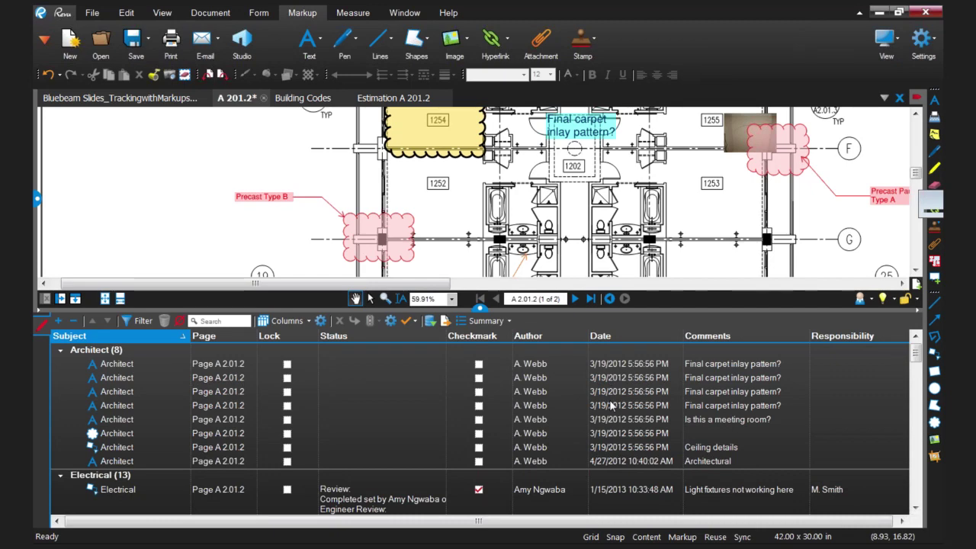
left_click_drag(687, 311, 672, 357)
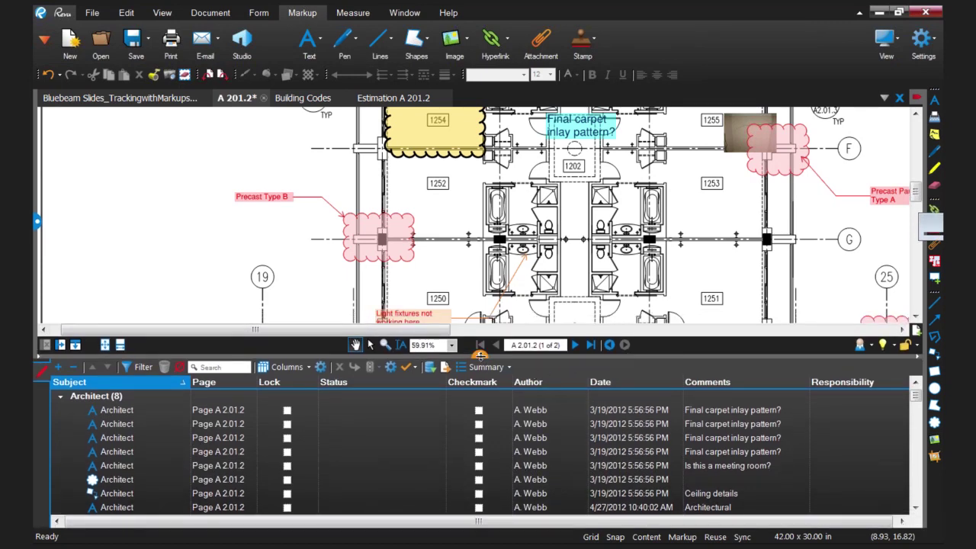
key("alt+l")
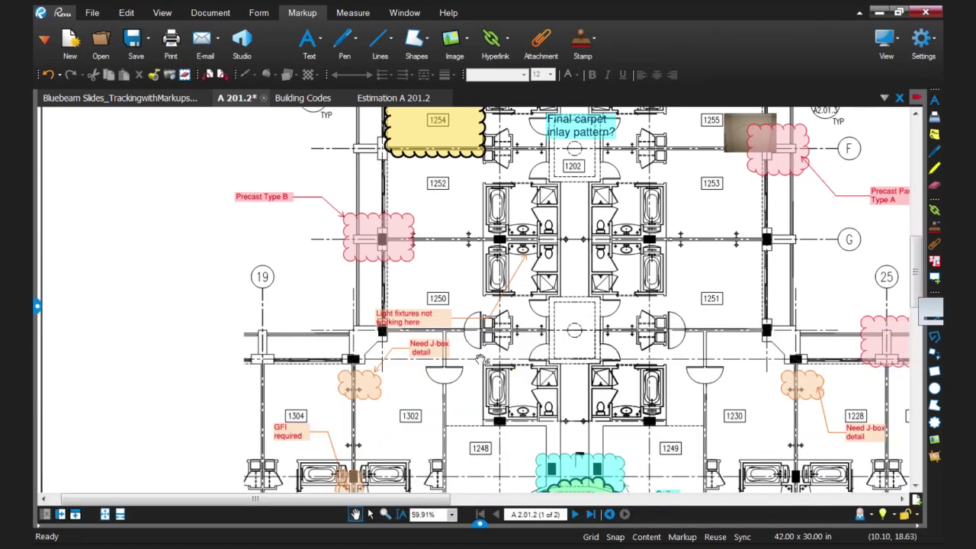
Step: Switch to the Estimation A 201.2 drawing and inspect the measured flooring areas, selecting those of rooms 1235 and 1229
left_click(373, 99)
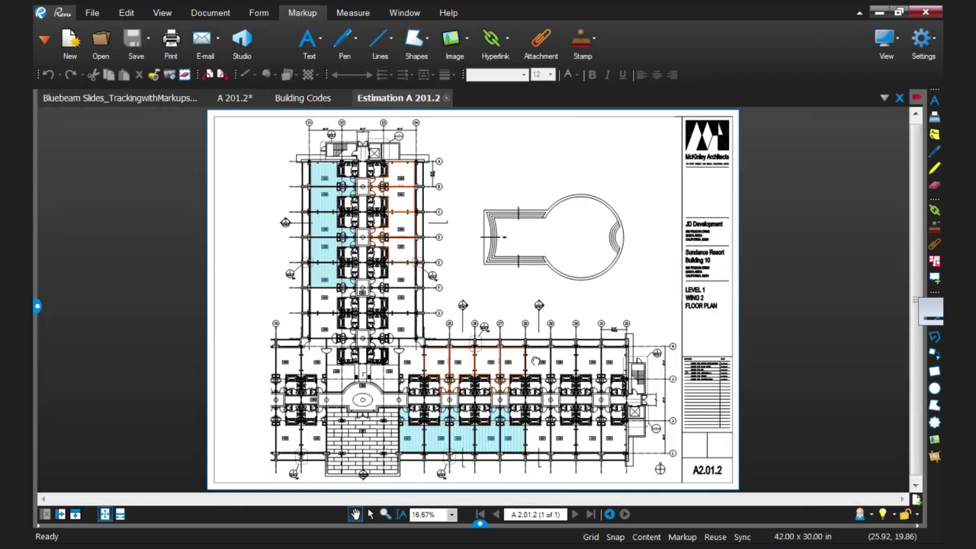
left_click_drag(536, 364, 549, 332)
scroll(549, 333, "up", 5)
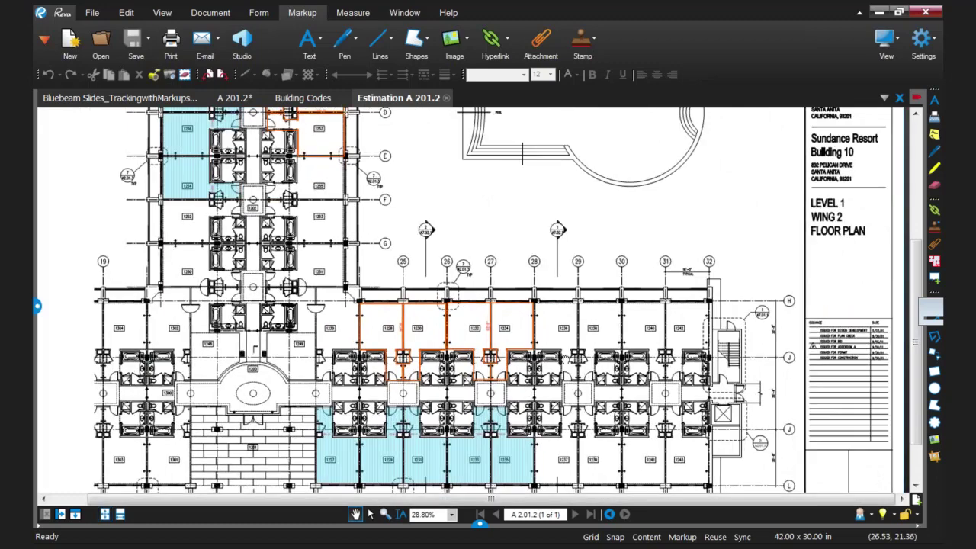
left_click_drag(580, 362, 605, 302)
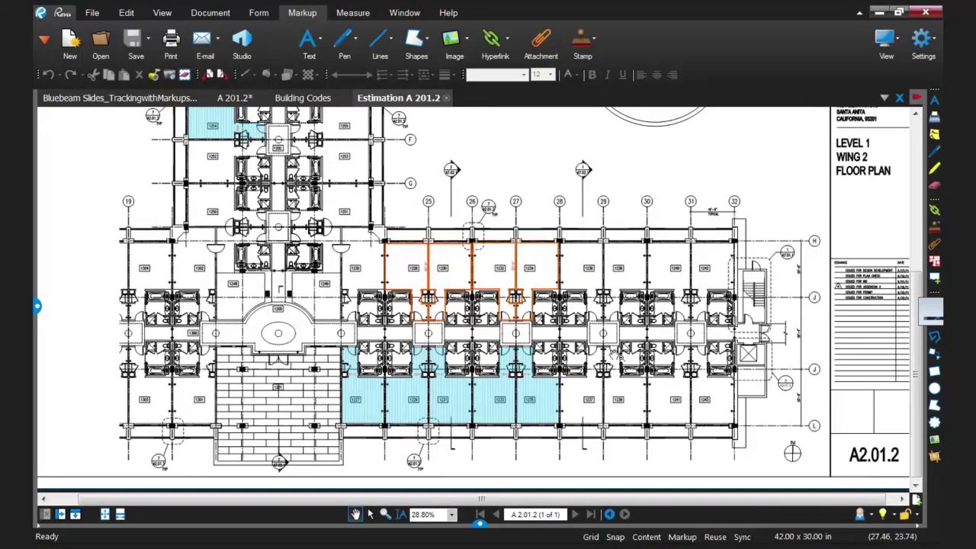
scroll(614, 352, "up", 1)
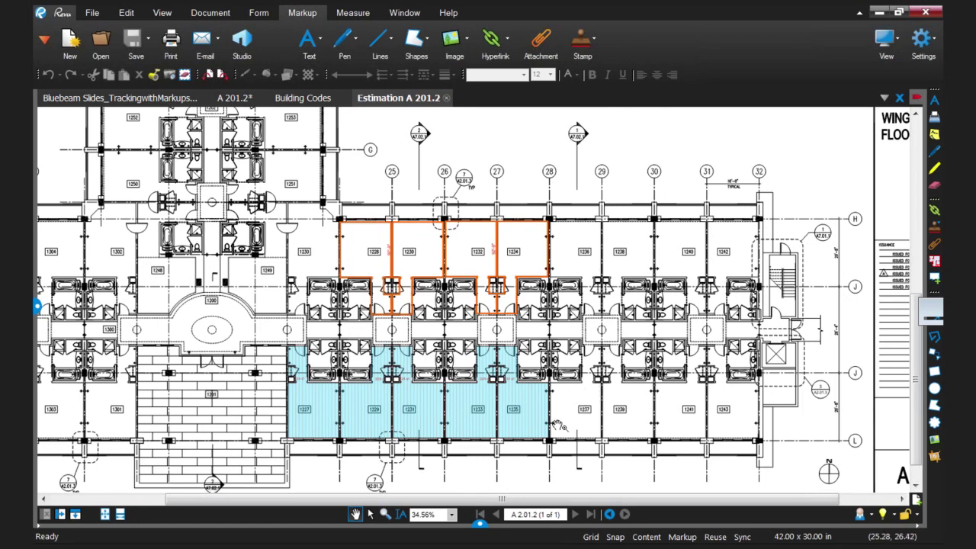
scroll(557, 425, "up", 2)
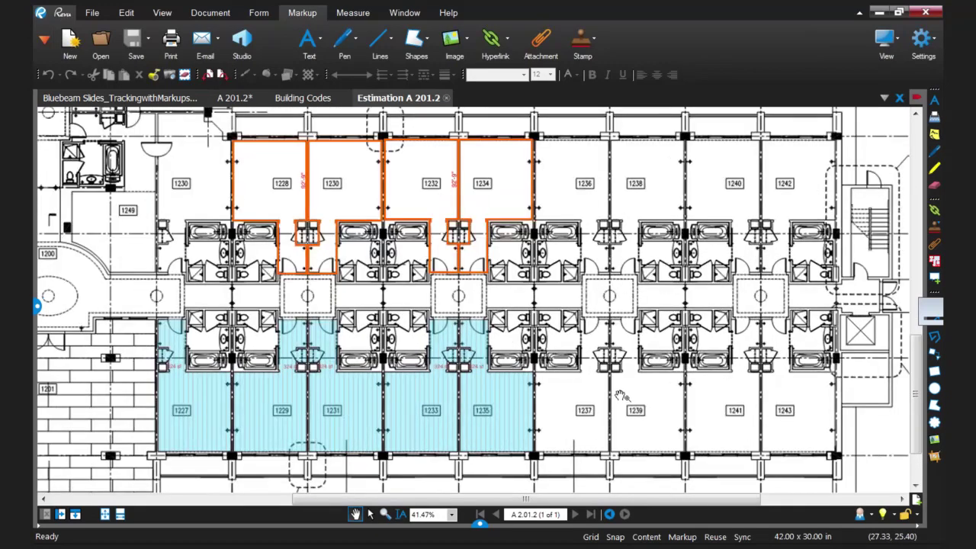
left_click(500, 400)
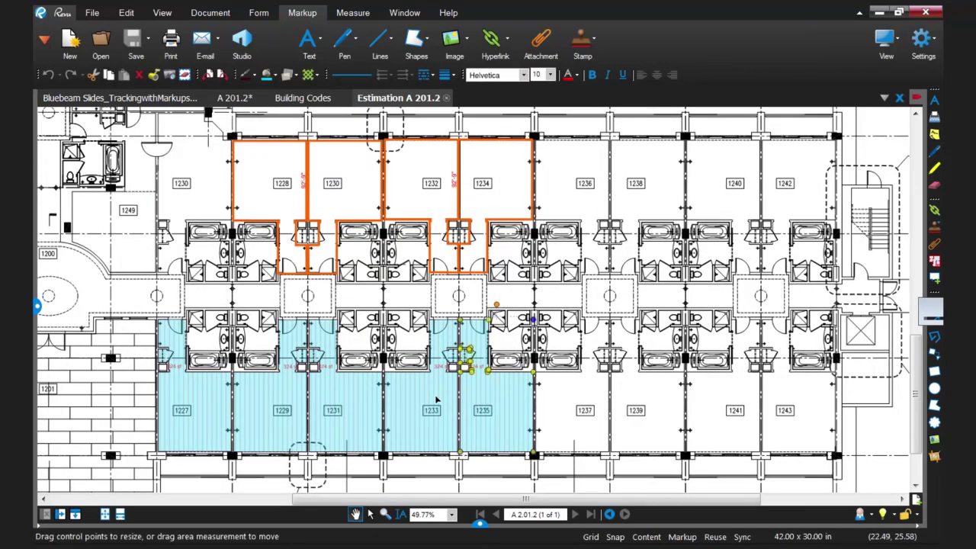
left_click_drag(436, 400, 282, 406)
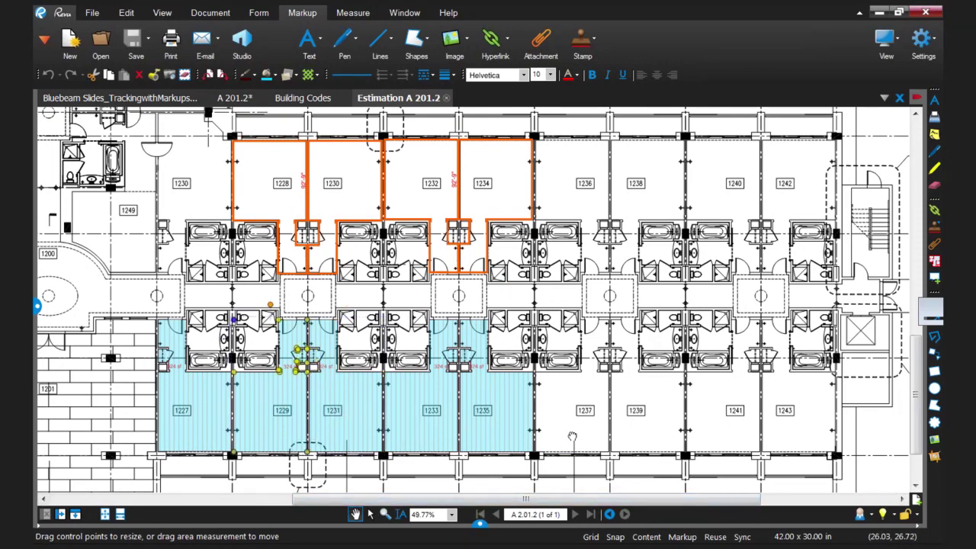
Step: Show the markups list and examine the Flooring entries' Material, Subtotal and Due Date columns, selecting room 1235's flooring area
key("alt+l")
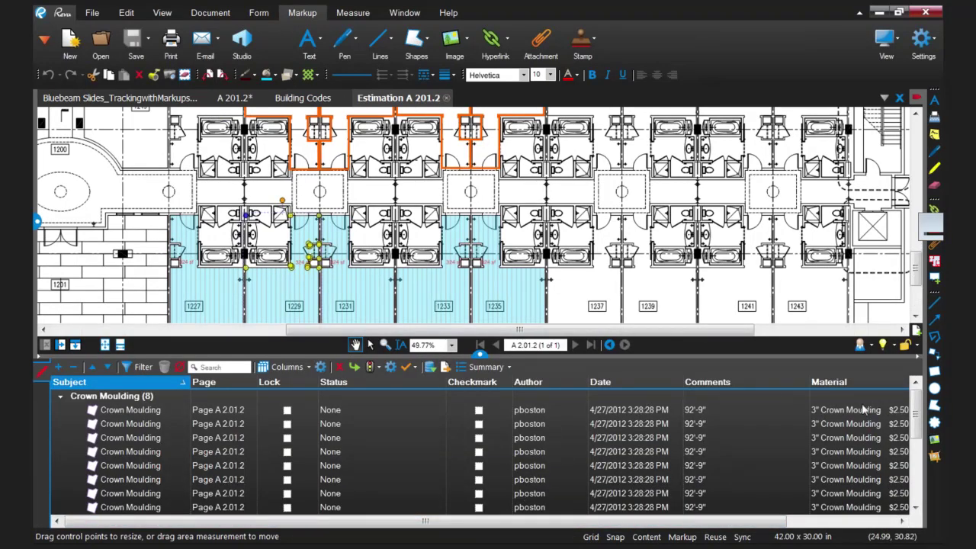
left_click_drag(917, 411, 919, 432)
left_click(232, 498)
scroll(239, 494, "down", 2)
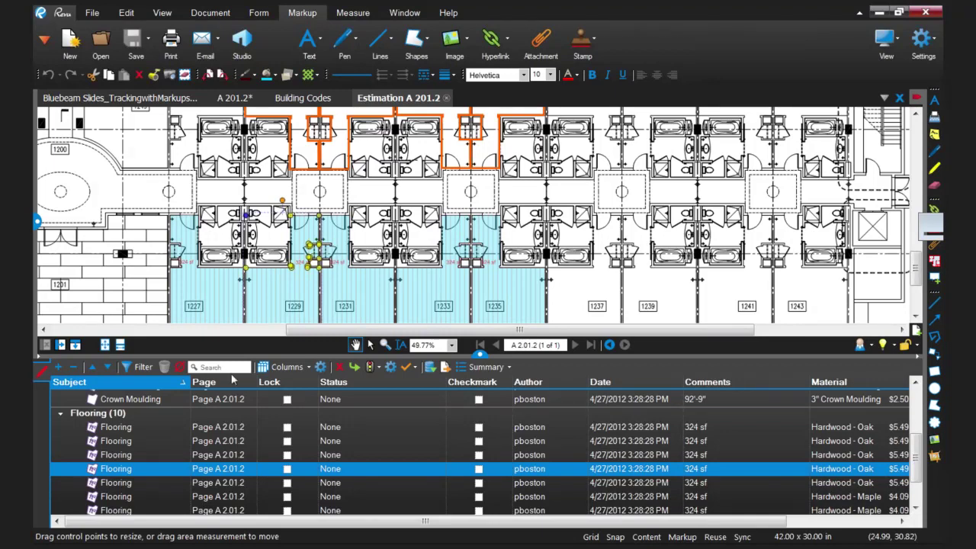
left_click(491, 283)
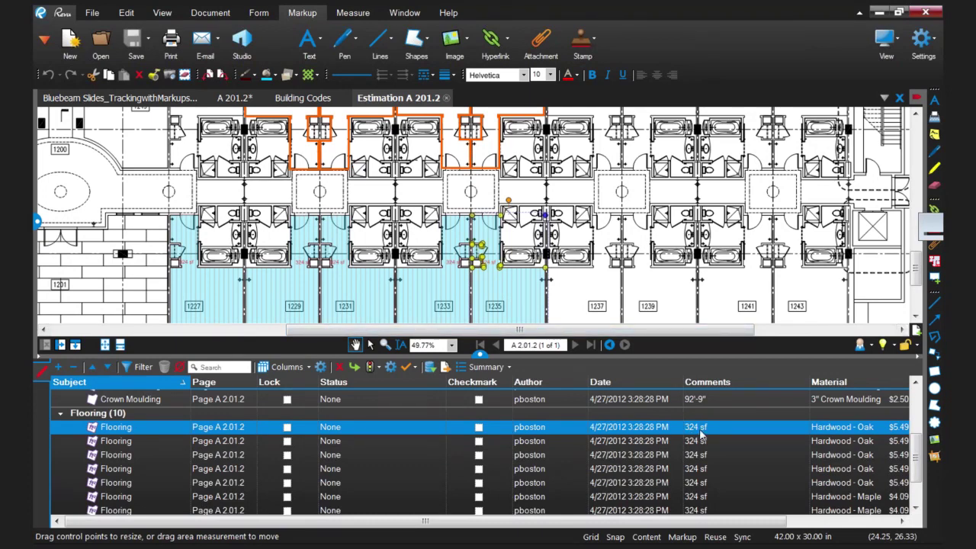
left_click_drag(652, 523, 765, 526)
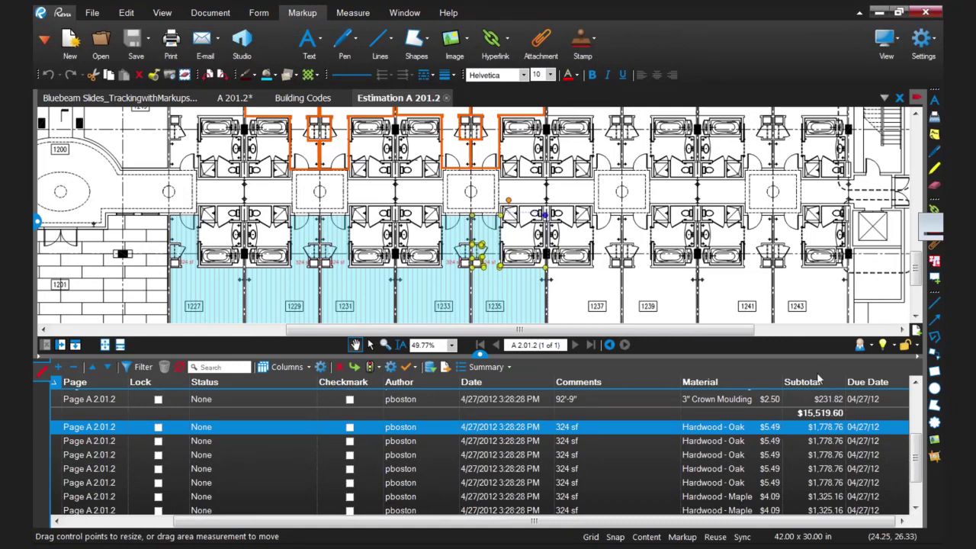
scroll(915, 313, "down", 3)
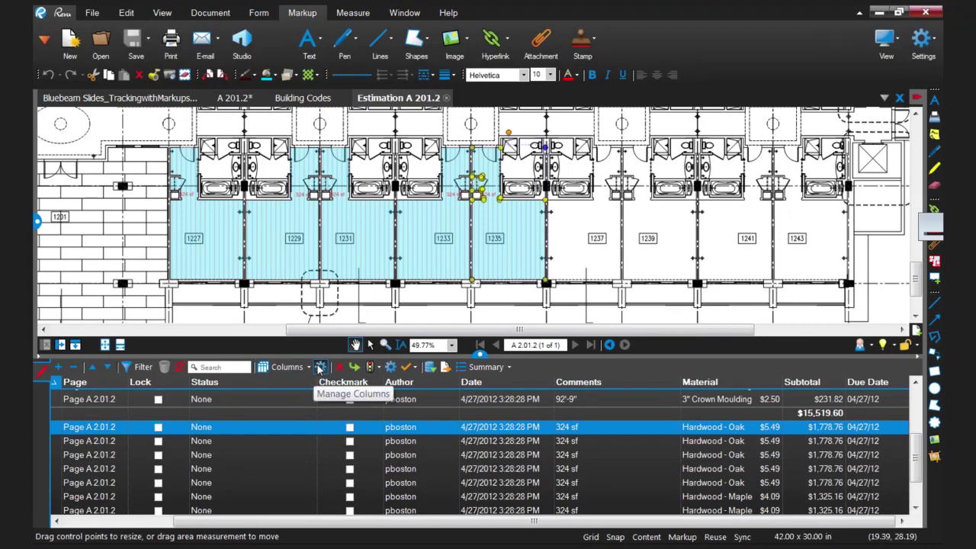
Step: Open the custom Material column for modification, keep its type as Choice and review its existing options
left_click(319, 369)
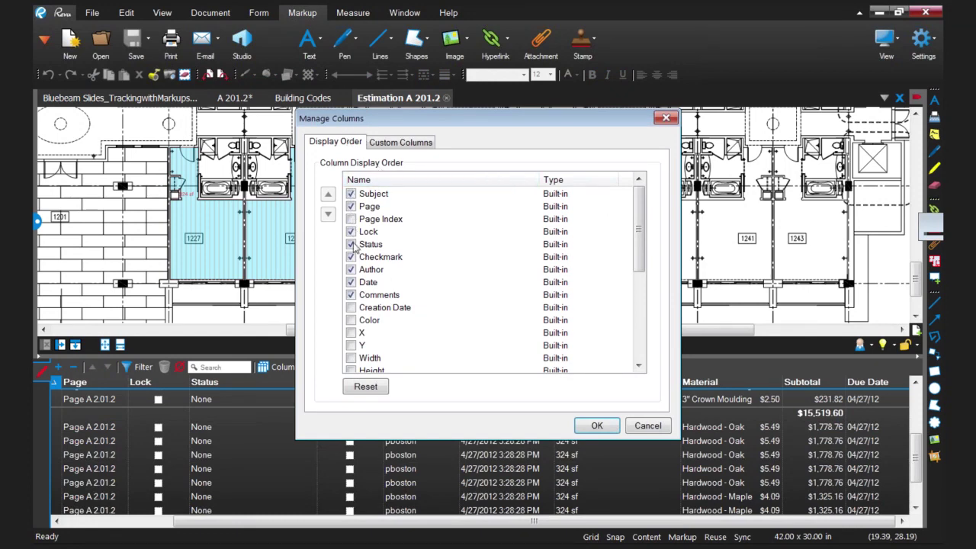
left_click(379, 146)
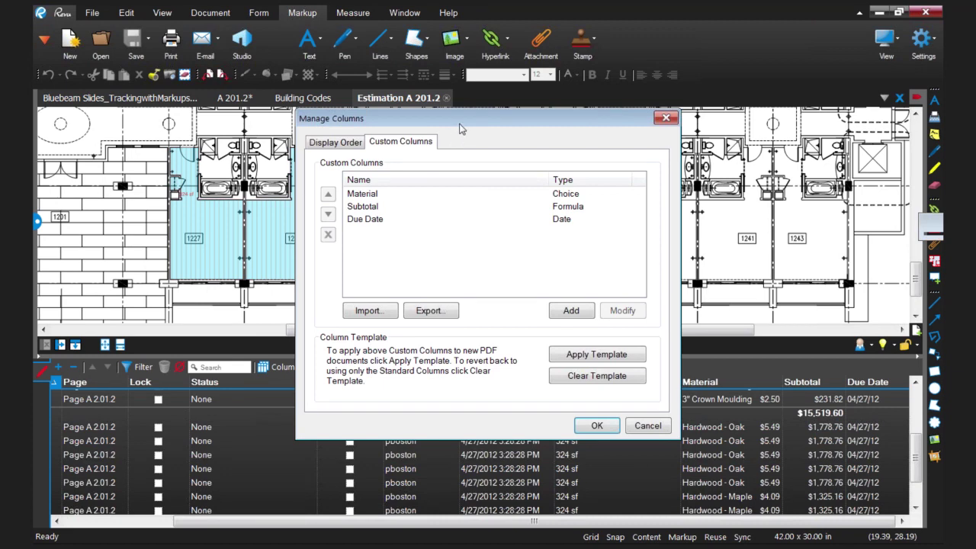
left_click(374, 195)
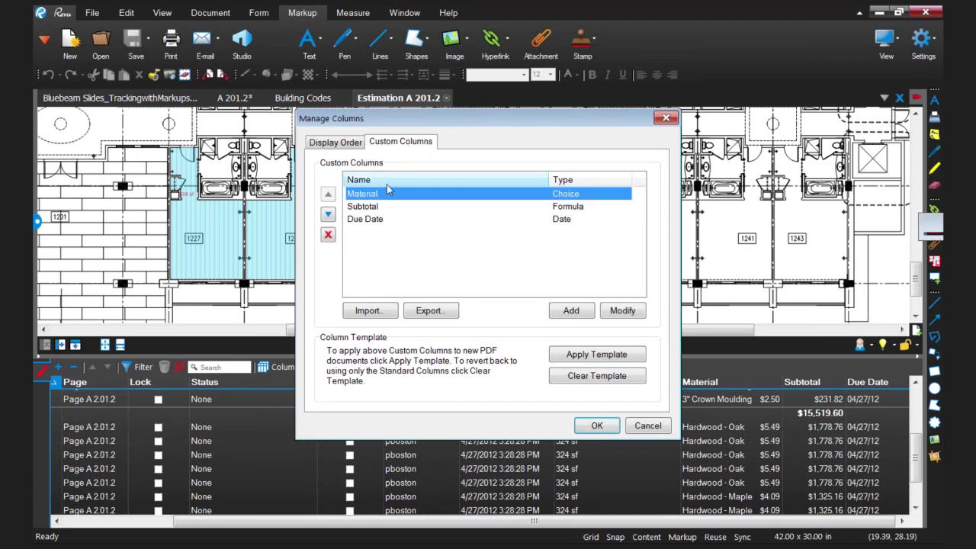
left_click(622, 311)
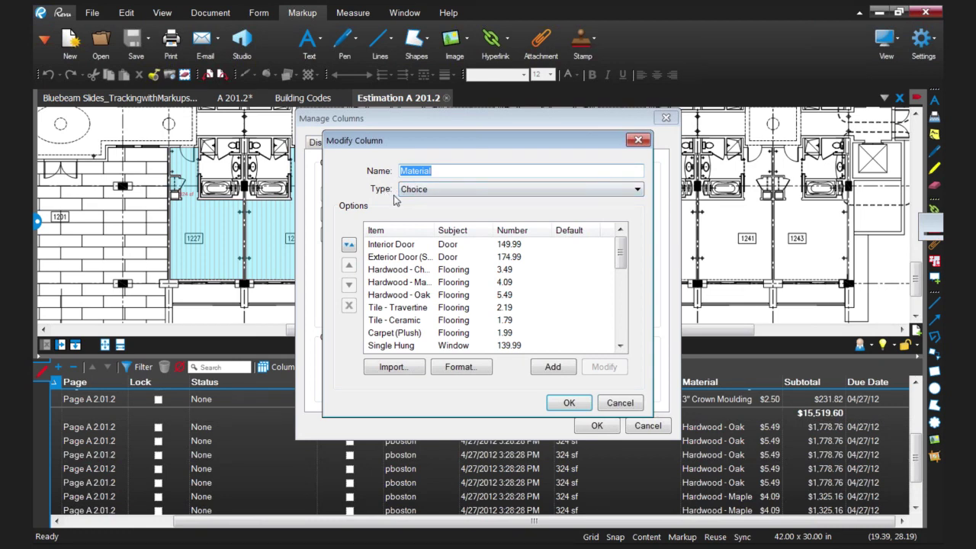
left_click(637, 190)
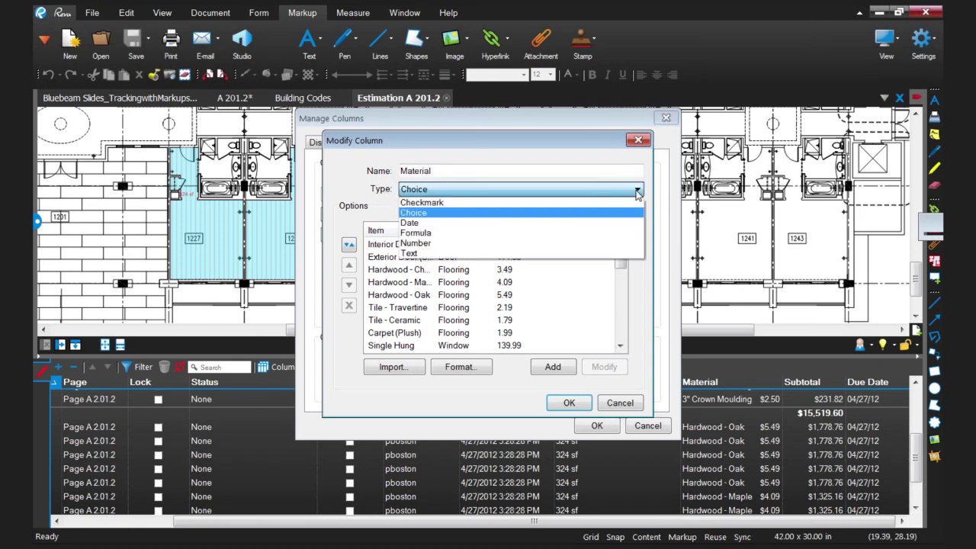
left_click(420, 215)
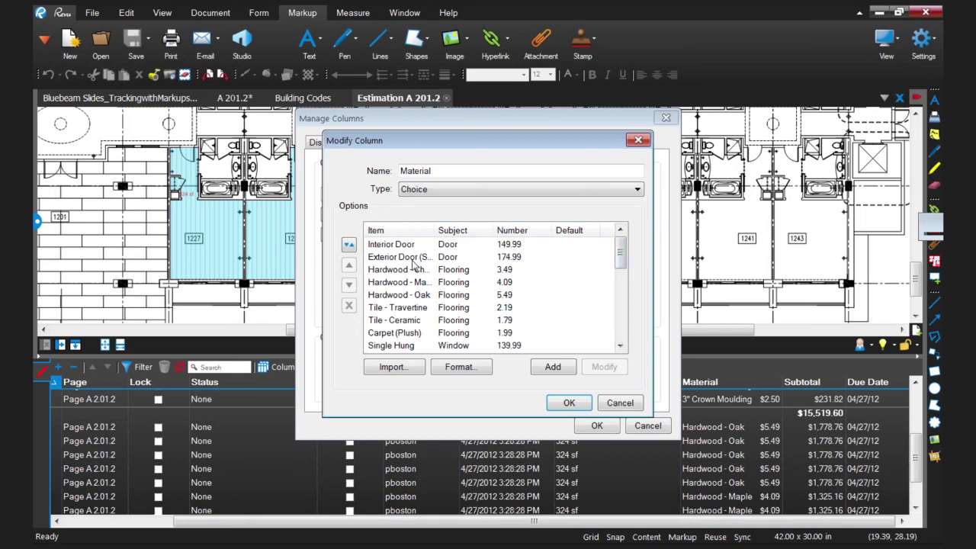
left_click_drag(622, 255, 620, 251)
Step: Start a new choice item for the Material column named "Tile, Spanish" with the subject Flooring
left_click(558, 367)
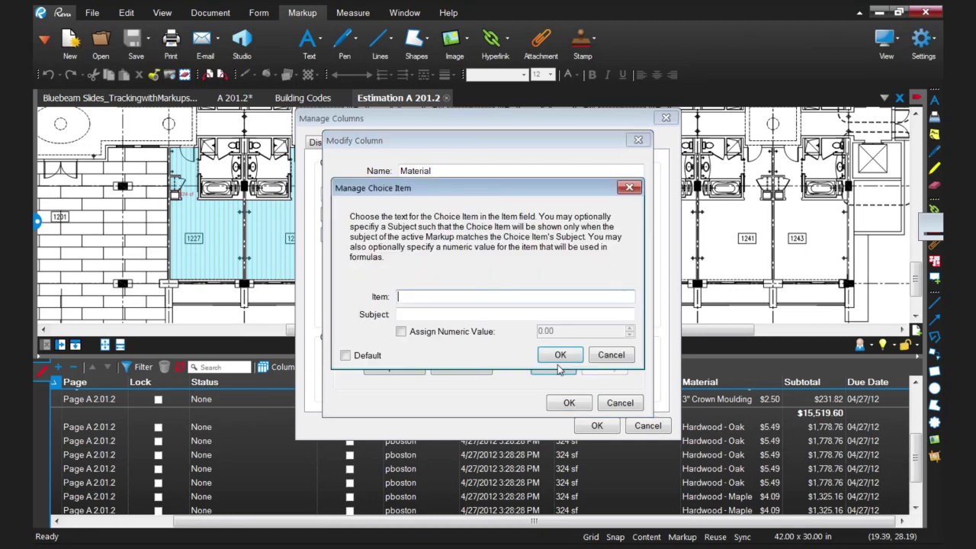
left_click(531, 299)
type("Tile, Spanish")
left_click(505, 311)
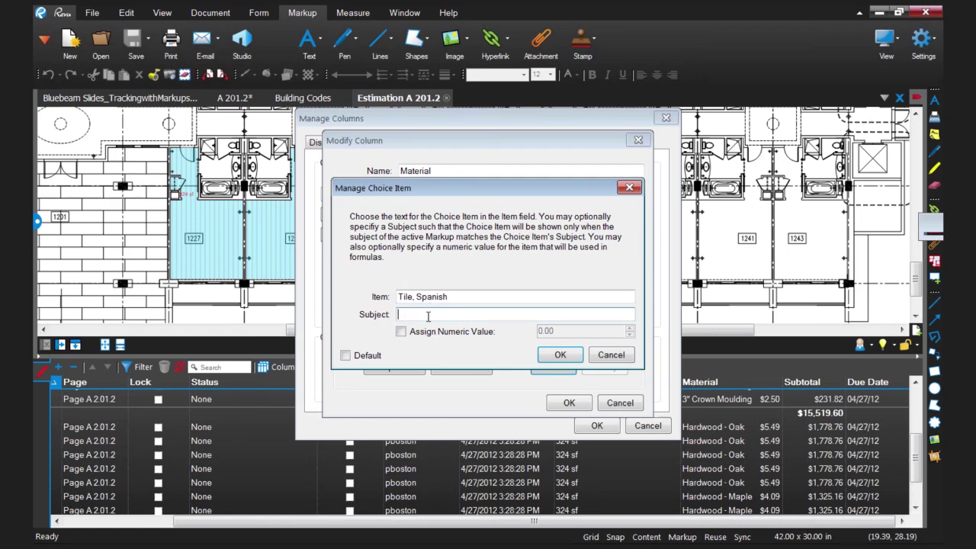
type("Flooring")
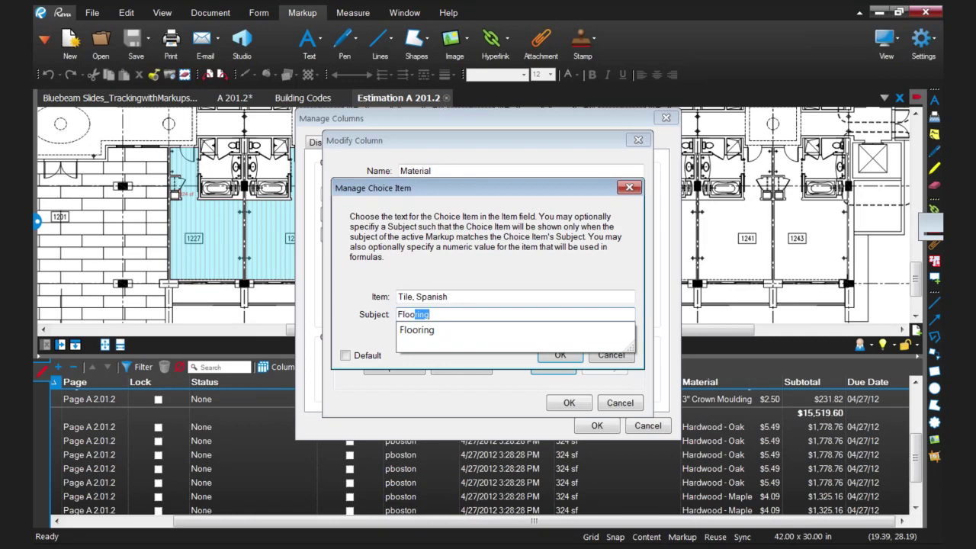
left_click(434, 330)
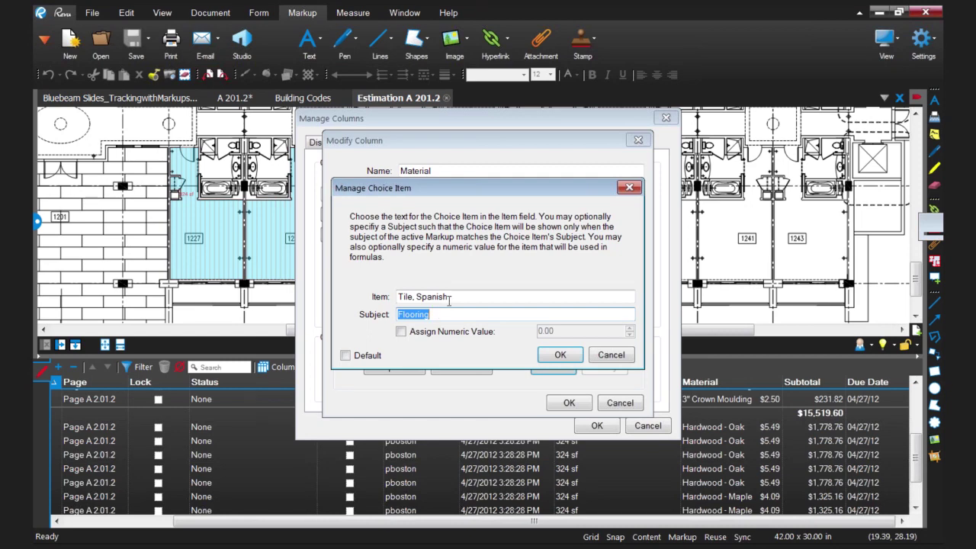
Step: Assign the numeric value 6.49 to the "Tile, Spanish" item and add it to the Material options
left_click_drag(450, 296, 390, 299)
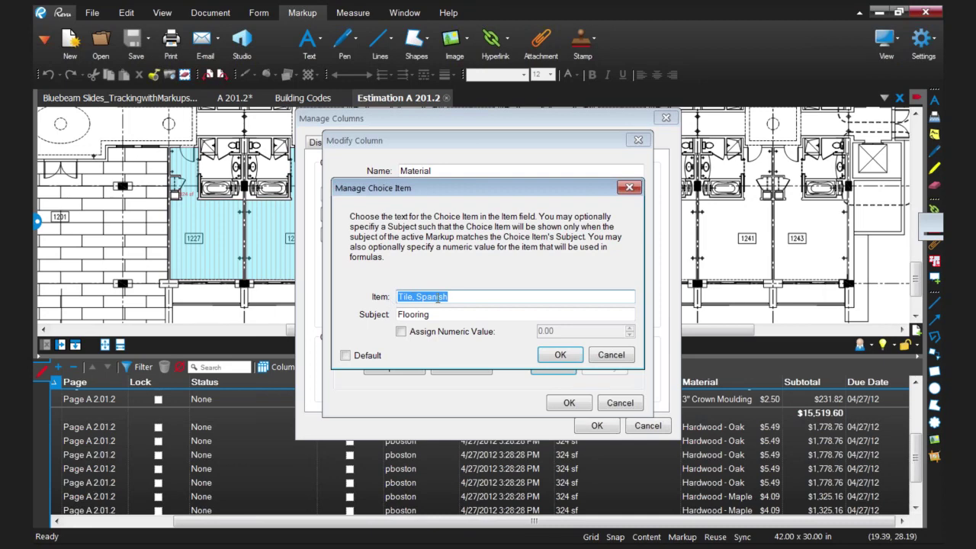
left_click(401, 331)
left_click_drag(570, 330, 521, 335)
type("6")
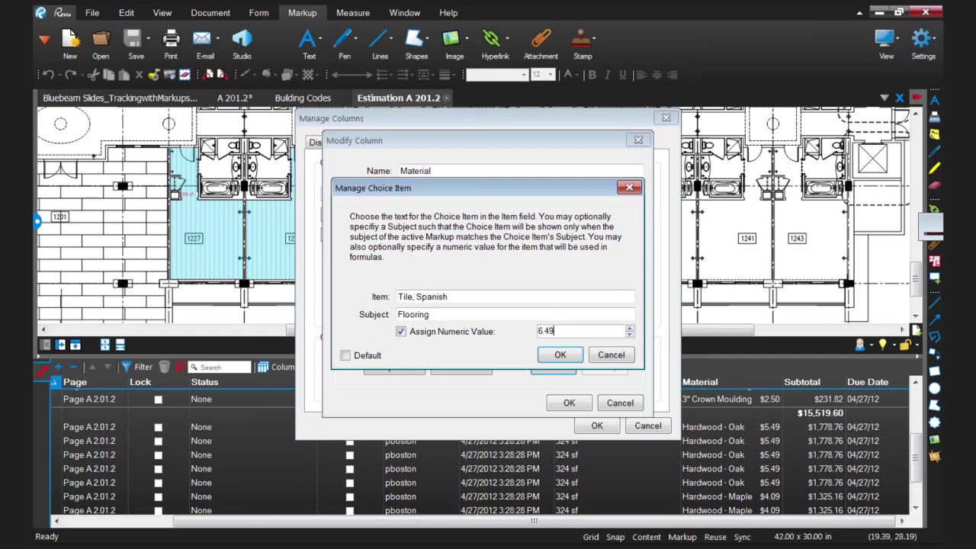
type(".49")
left_click(556, 354)
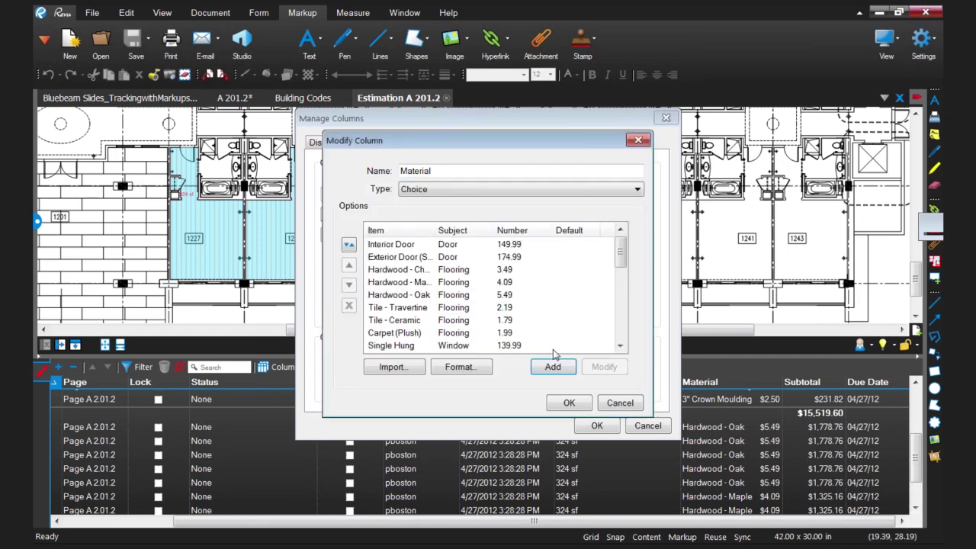
Step: Check the "Tile, Spanish" item in the Material column's options, then accept the column changes and close column management
scroll(619, 268, "down", 3)
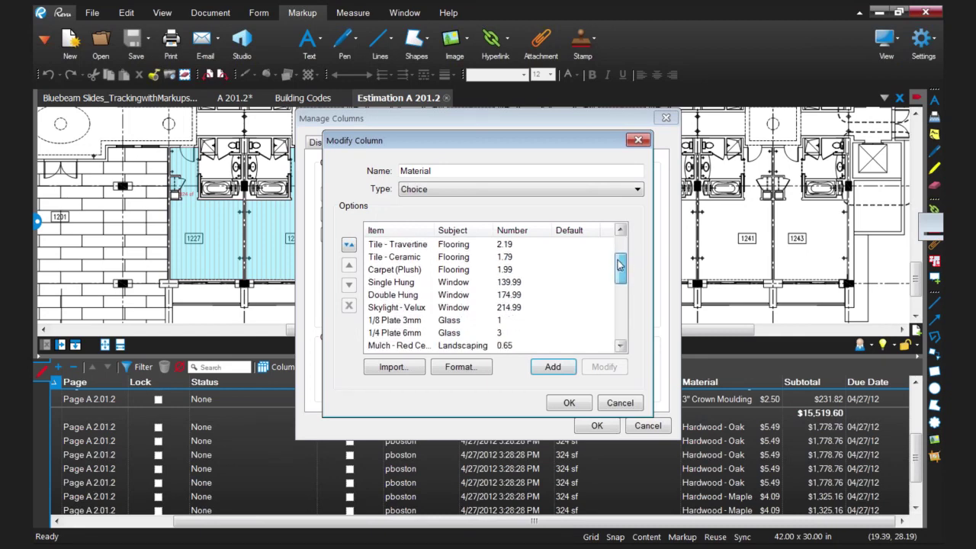
scroll(620, 276, "down", 3)
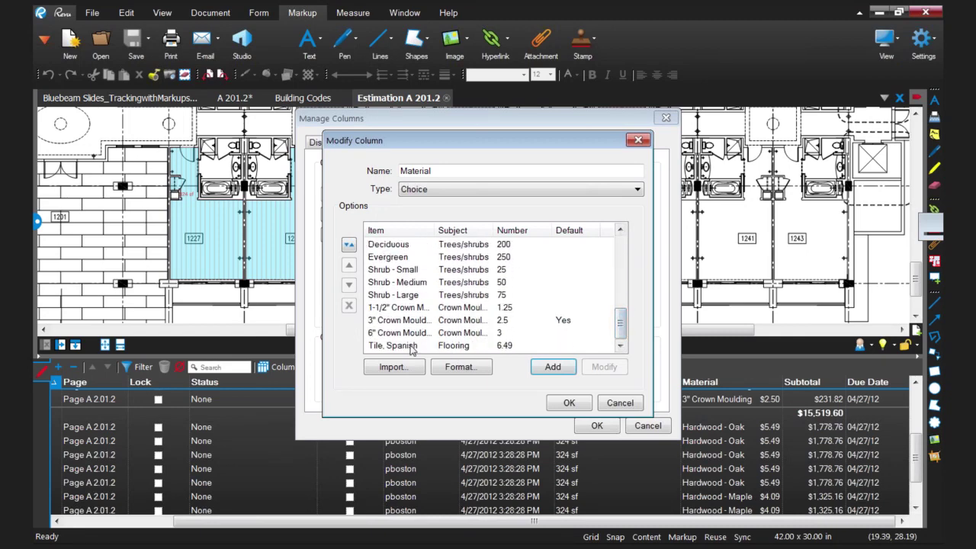
left_click(458, 345)
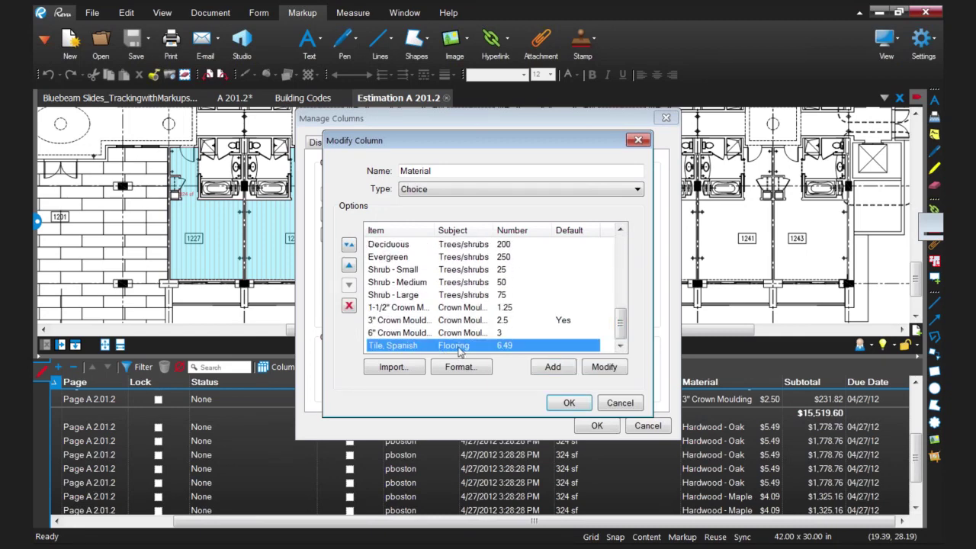
left_click(569, 403)
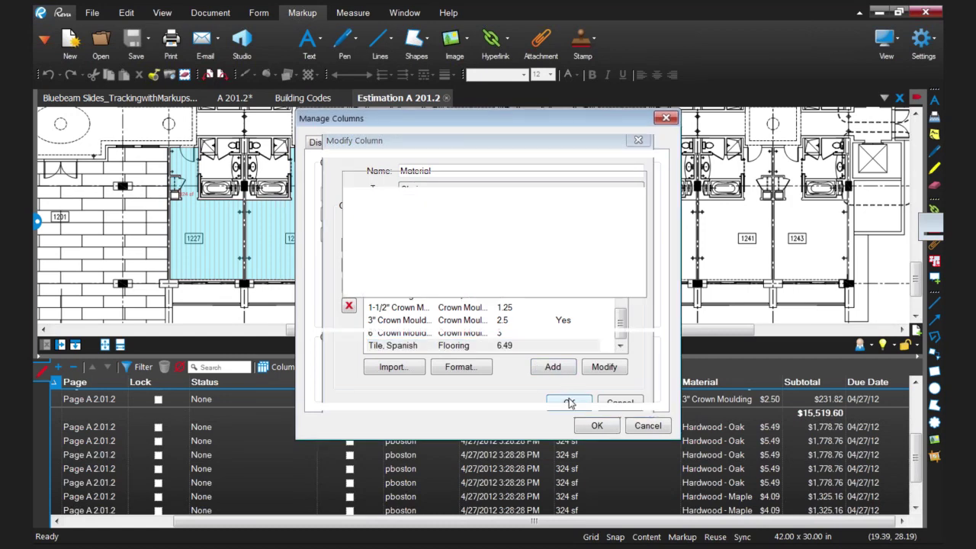
left_click(595, 427)
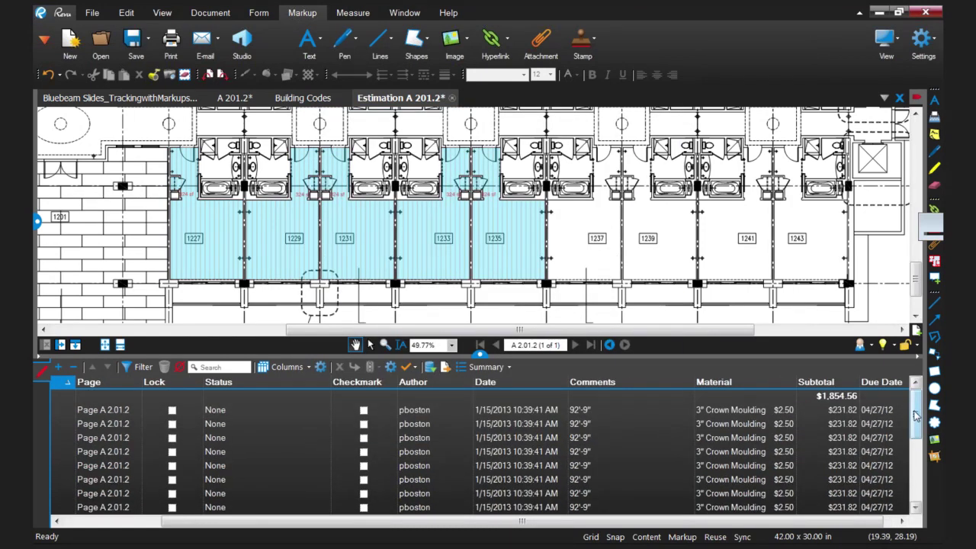
Step: Set the Material of the first Flooring entry, room 1235's area, to "Tile, Spanish" in the markups list
scroll(914, 433, "up", 2)
scroll(915, 433, "down", 2)
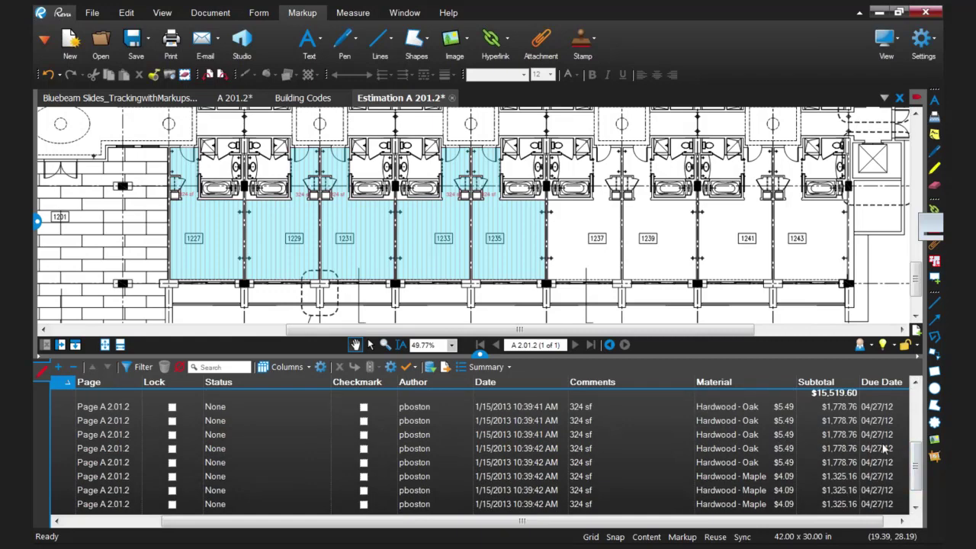
left_click(770, 407)
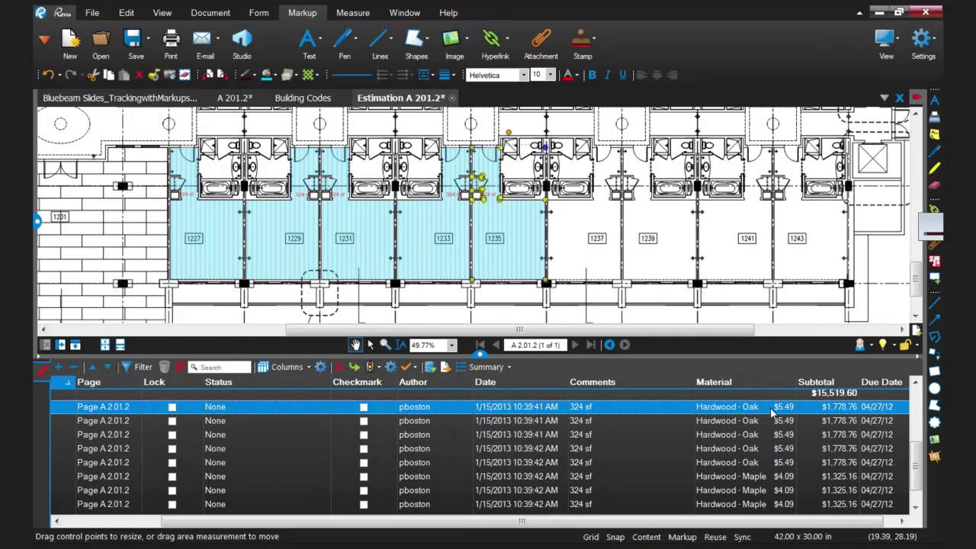
left_click(770, 407)
left_click(789, 409)
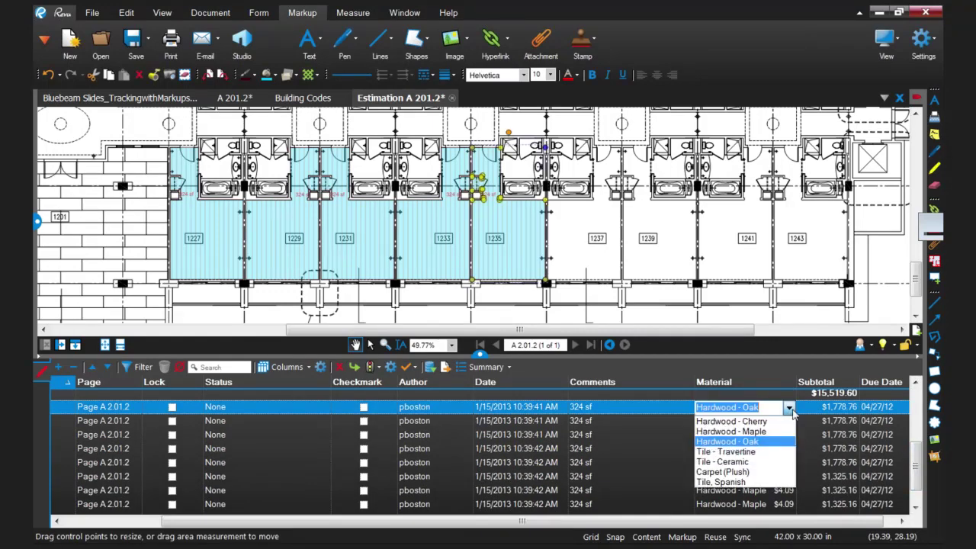
left_click(728, 482)
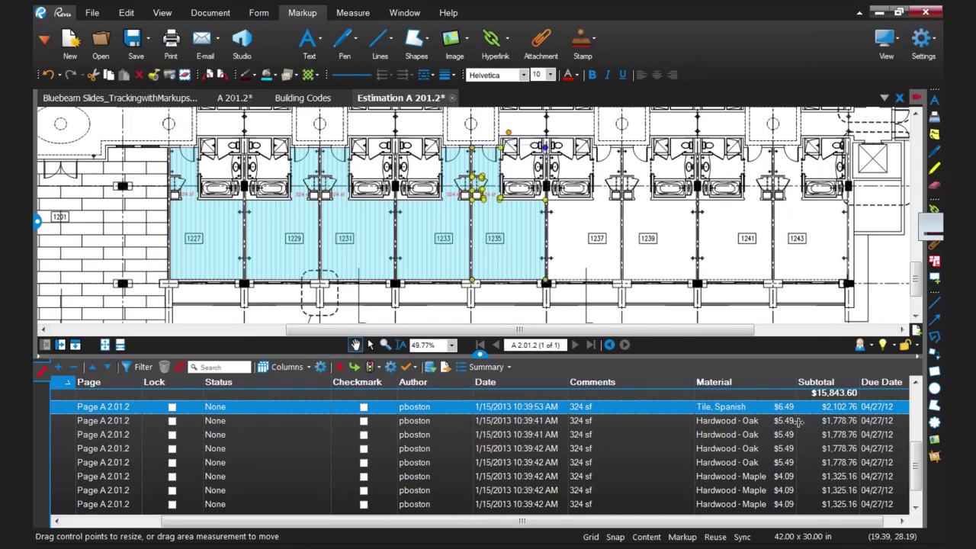
Step: Change the Material of the following three Flooring entries, rooms 1233, 1227 and 1229, to "Tile, Spanish"
left_click(786, 421)
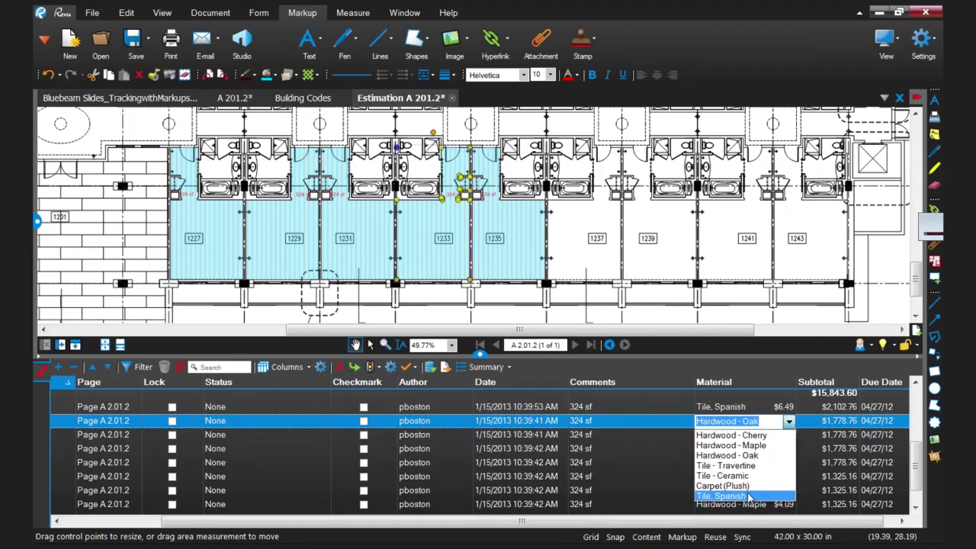
left_click(728, 495)
left_click(791, 436)
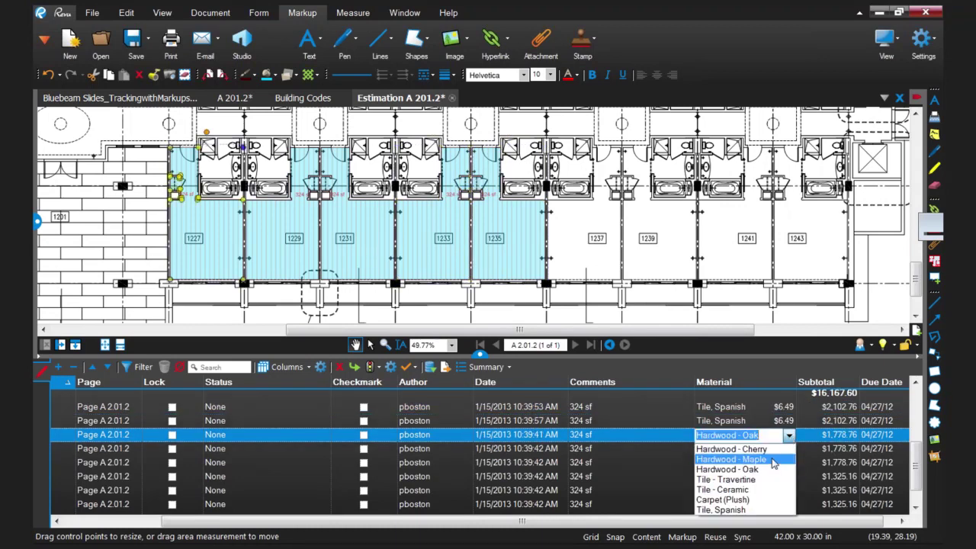
left_click(743, 509)
left_click(790, 450)
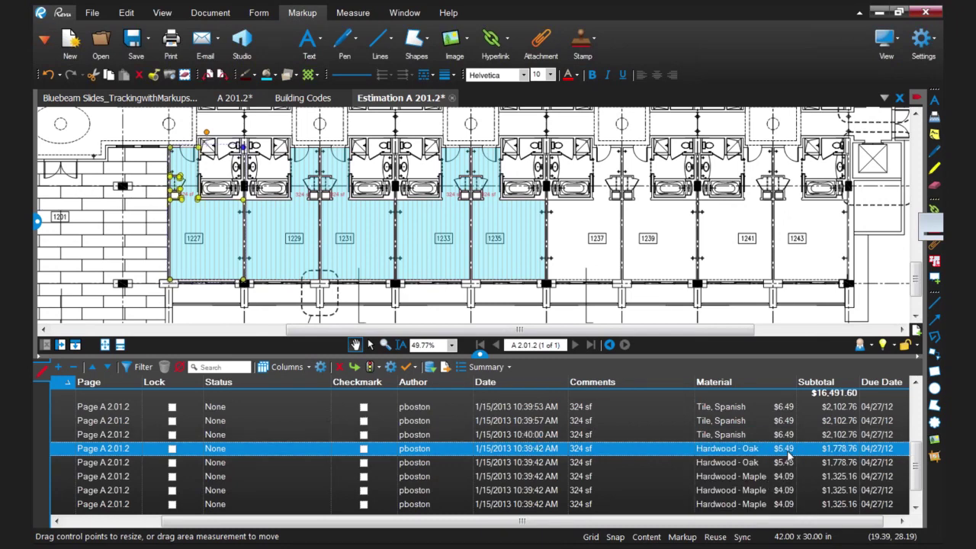
left_click(745, 525)
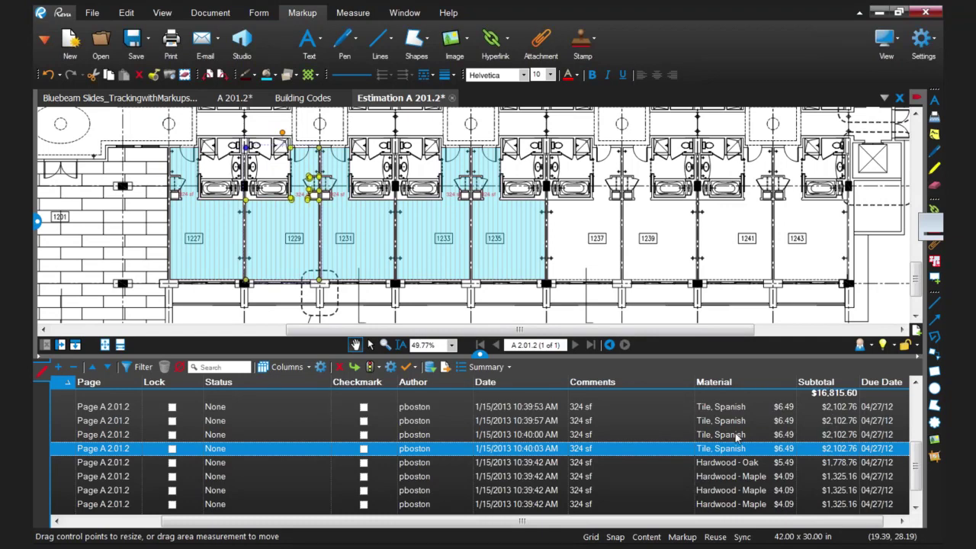
Step: Open the custom Subtotal column for modification and review the available column types, keeping Formula
left_click(326, 367)
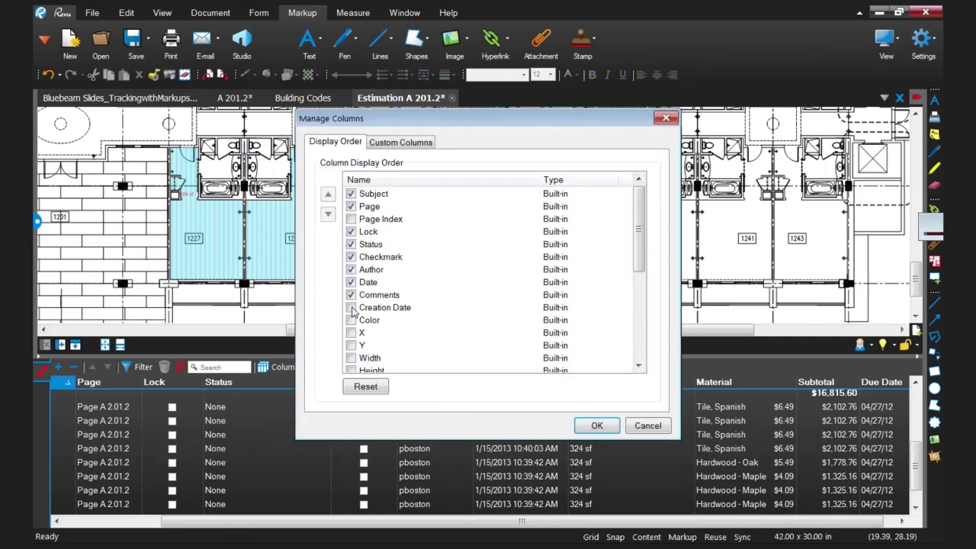
left_click(395, 147)
left_click(369, 209)
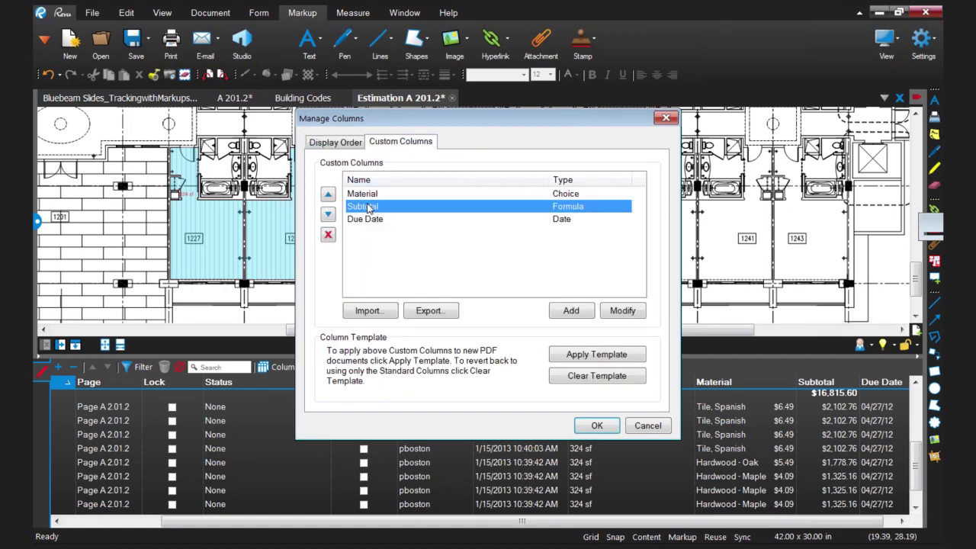
left_click(622, 311)
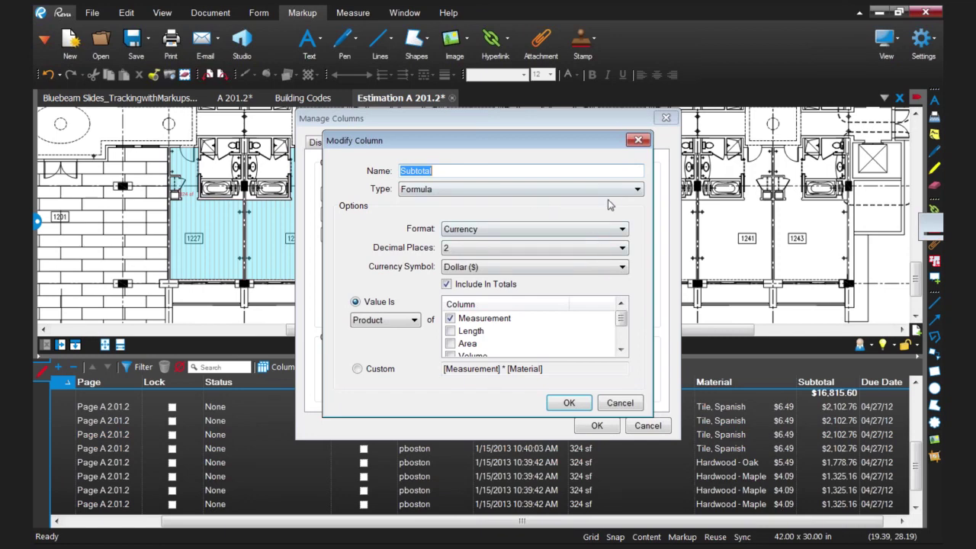
left_click(635, 191)
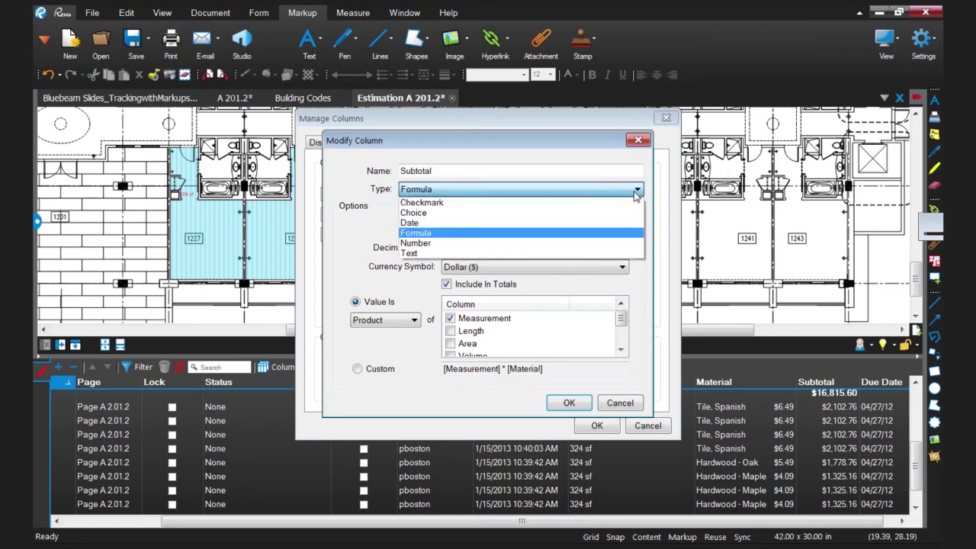
left_click(436, 233)
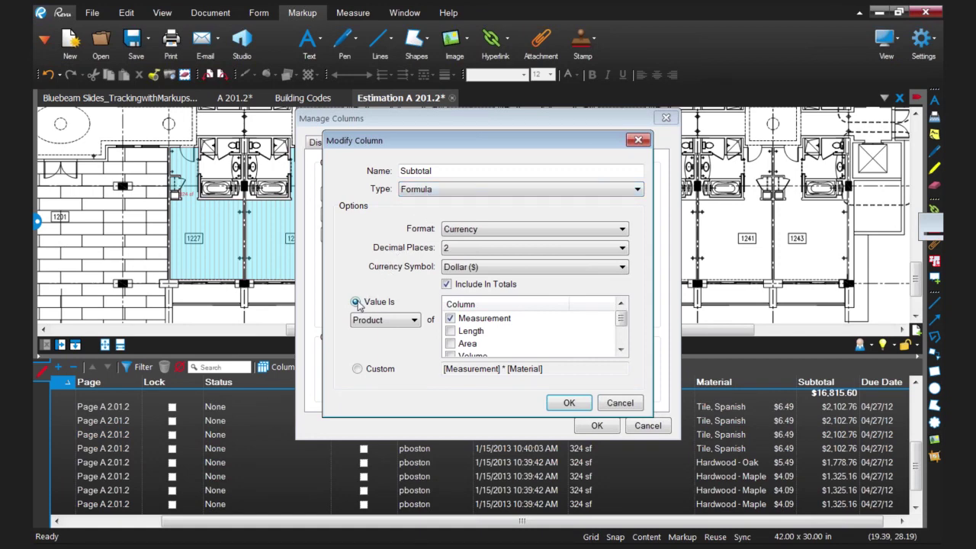
Step: Review the Subtotal formula as the Product of Measurement and Material, keep these settings and close column management
left_click(415, 321)
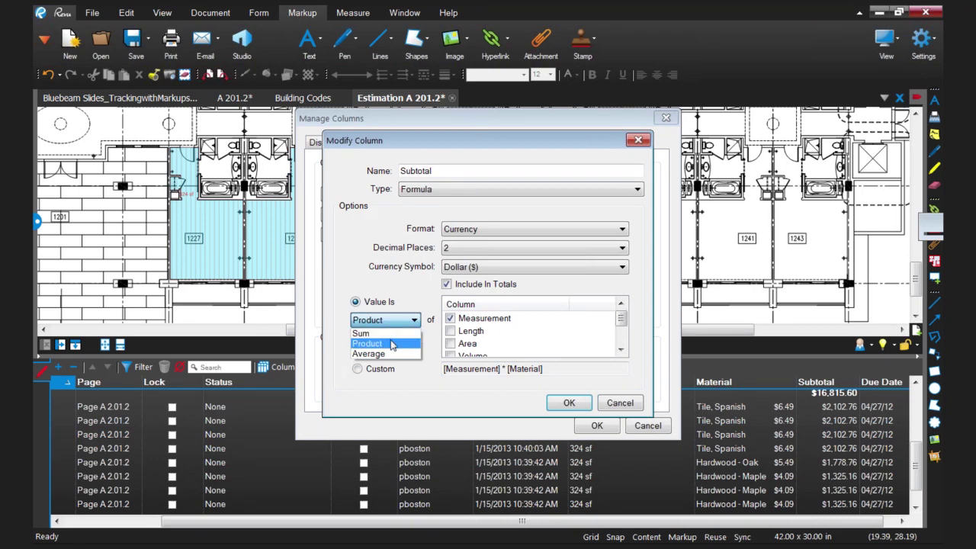
left_click(392, 344)
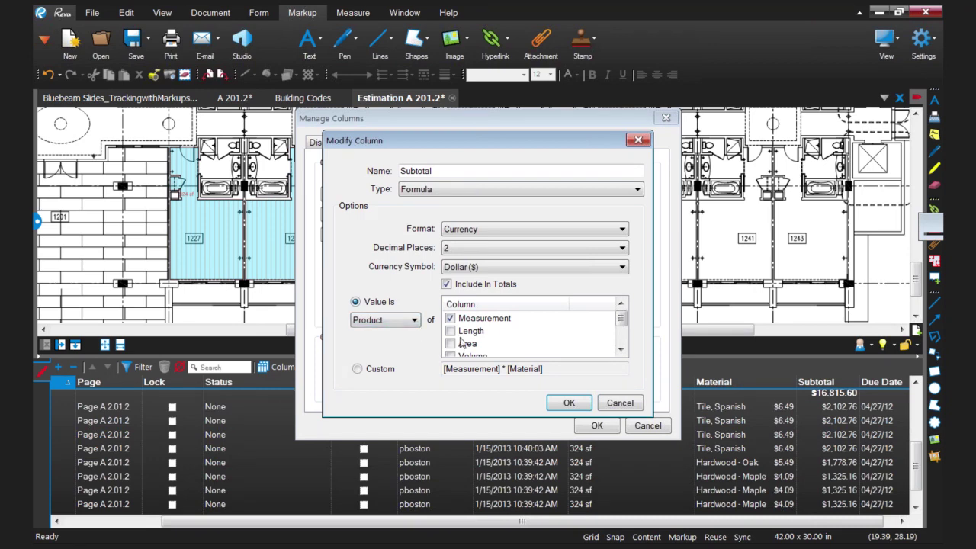
left_click(476, 320)
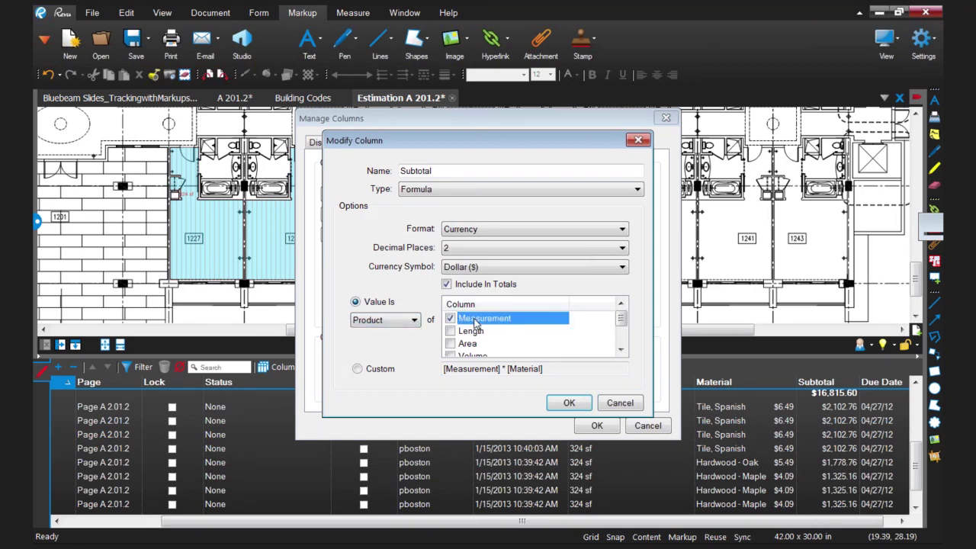
left_click_drag(624, 326, 625, 342)
left_click(472, 344)
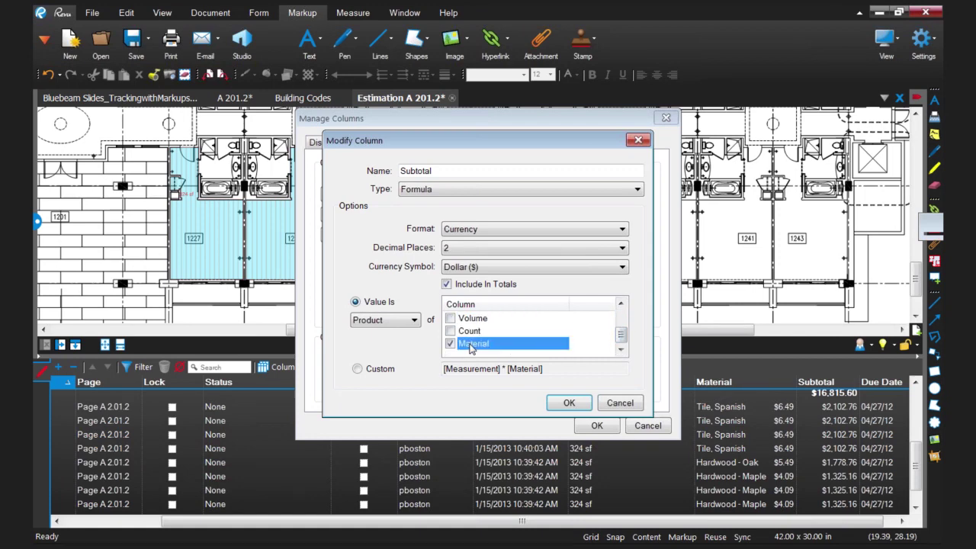
left_click_drag(621, 343, 622, 318)
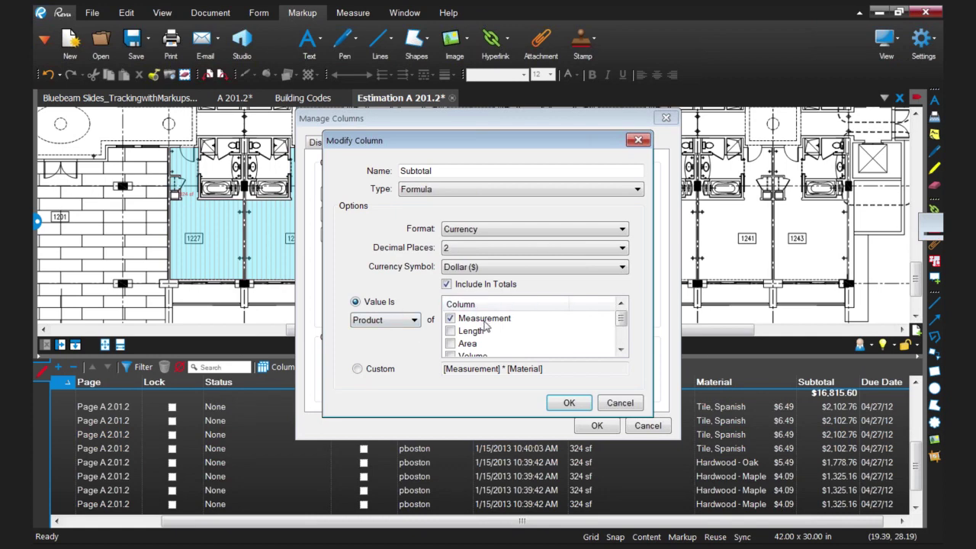
left_click(580, 405)
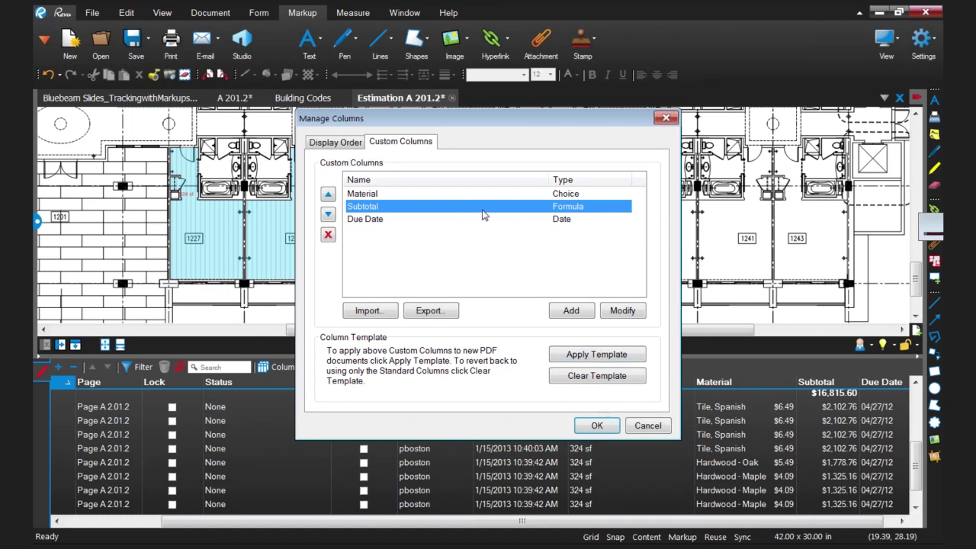
left_click(594, 428)
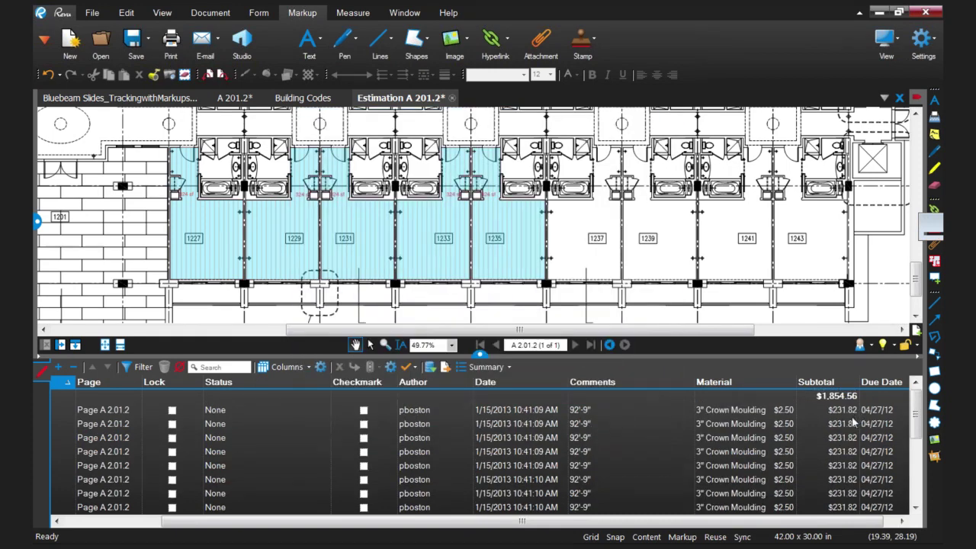
Step: Show the Measurement column in the markups list and adjust the column widths so its full heading fits
left_click(306, 366)
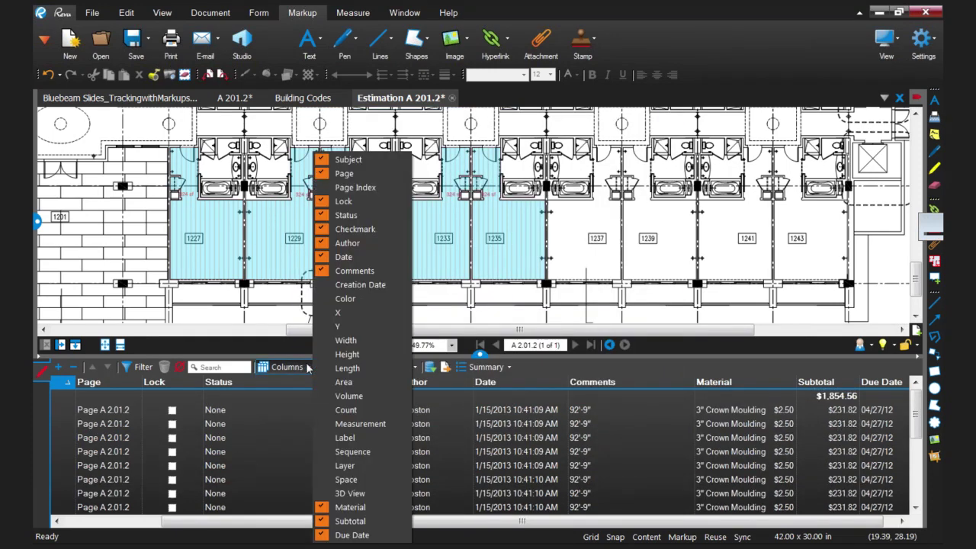
left_click(319, 424)
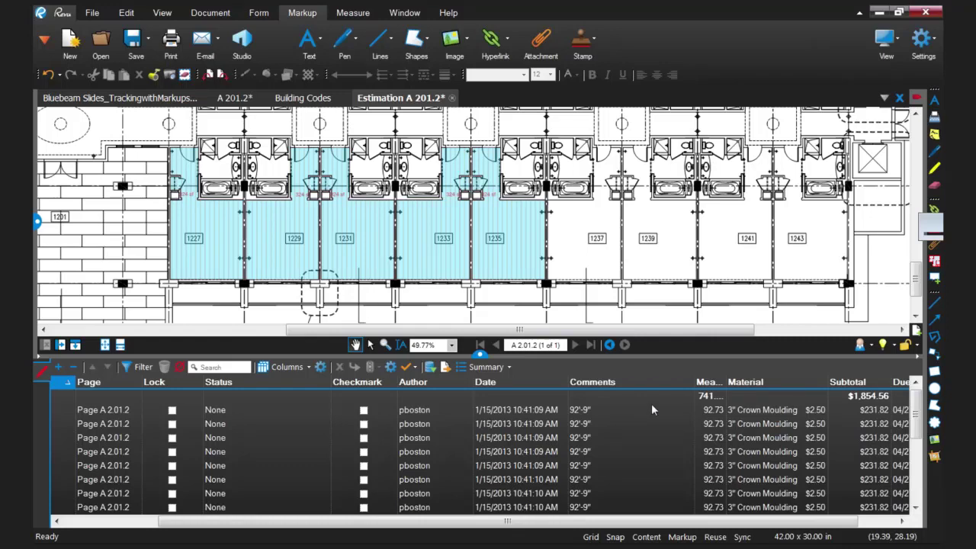
double_click(692, 383)
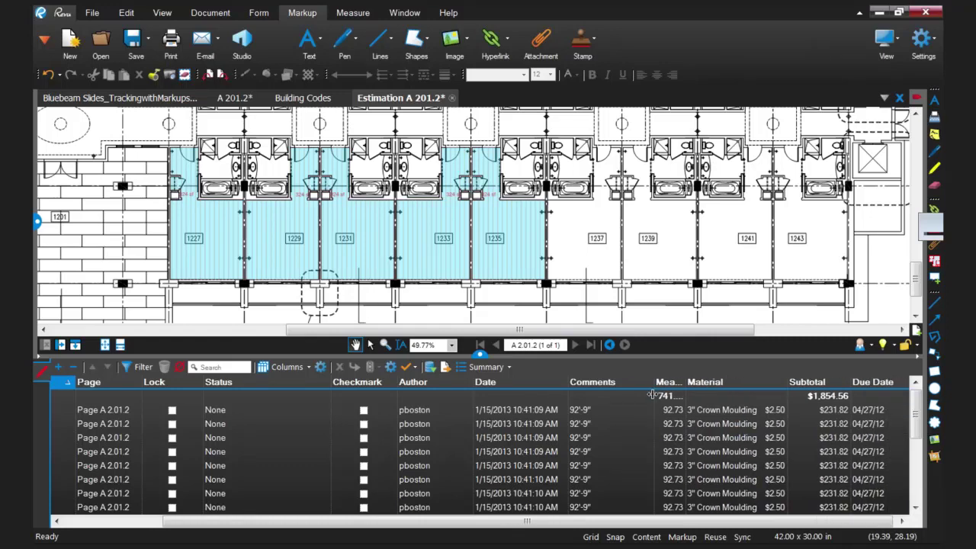
double_click(692, 385)
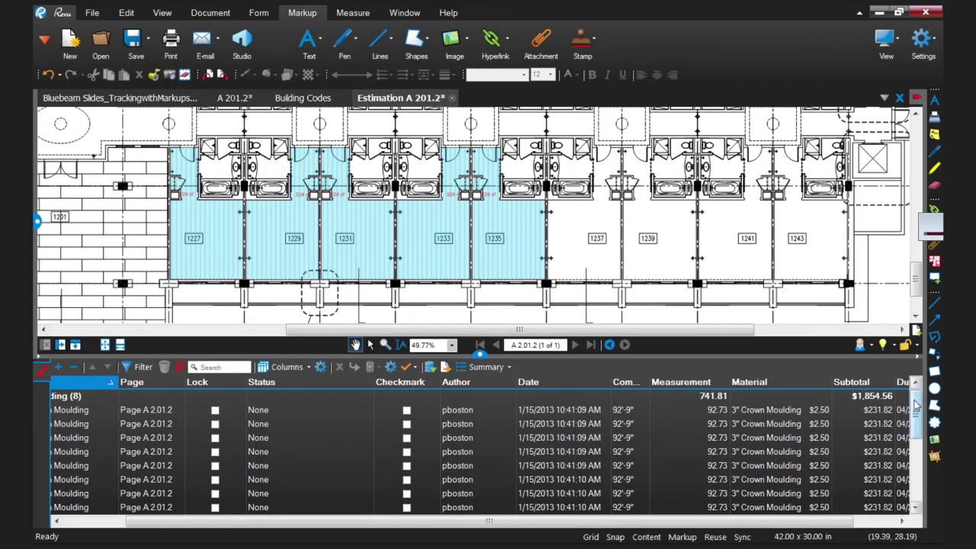
Step: Examine the Flooring entries' Measurement, Material price and Subtotal values and the summary formats available for export
scroll(918, 443, "down", 2)
scroll(917, 442, "down", 2)
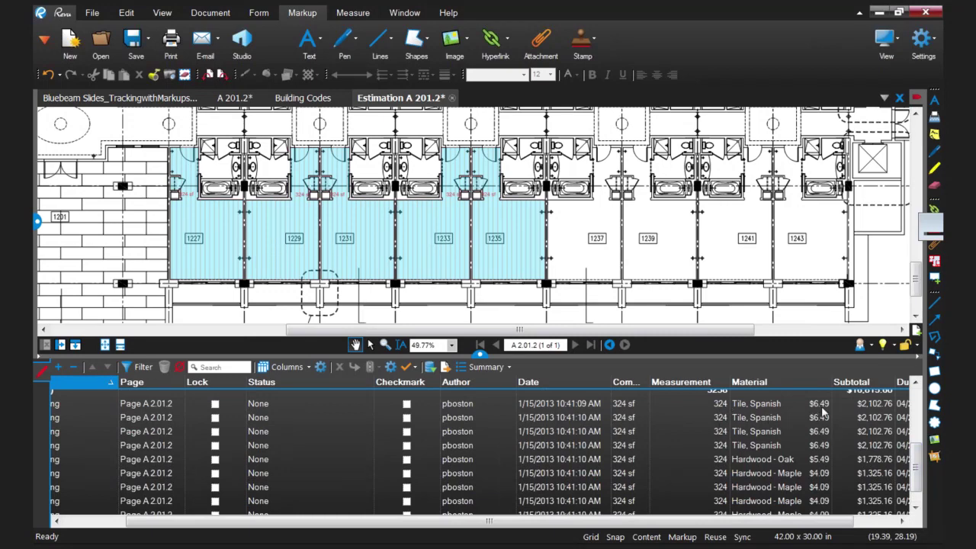
left_click_drag(763, 521, 811, 522)
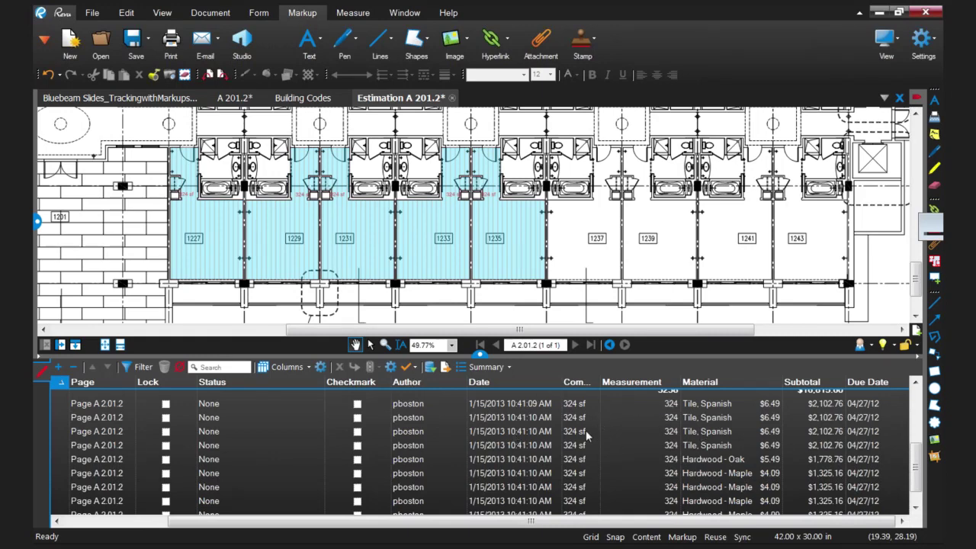
left_click(510, 369)
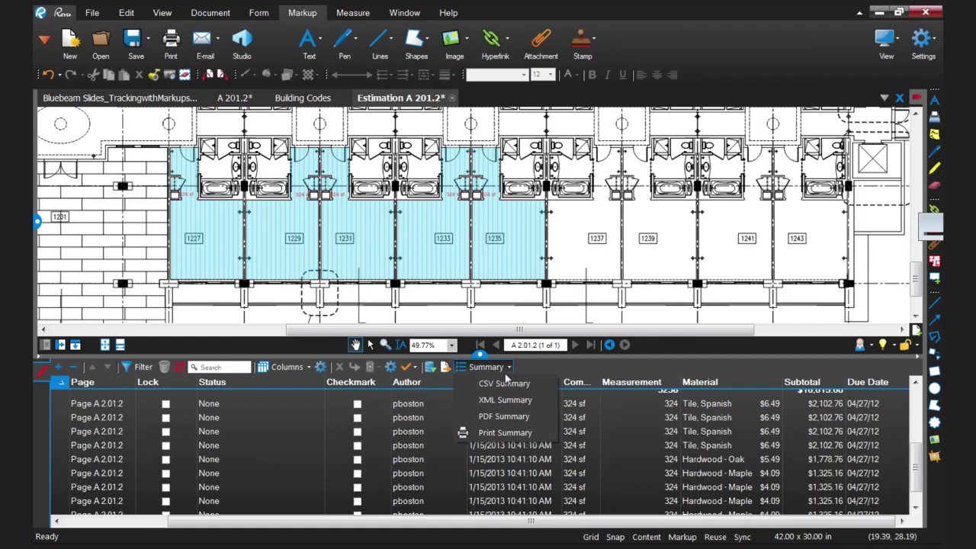
left_click(506, 369)
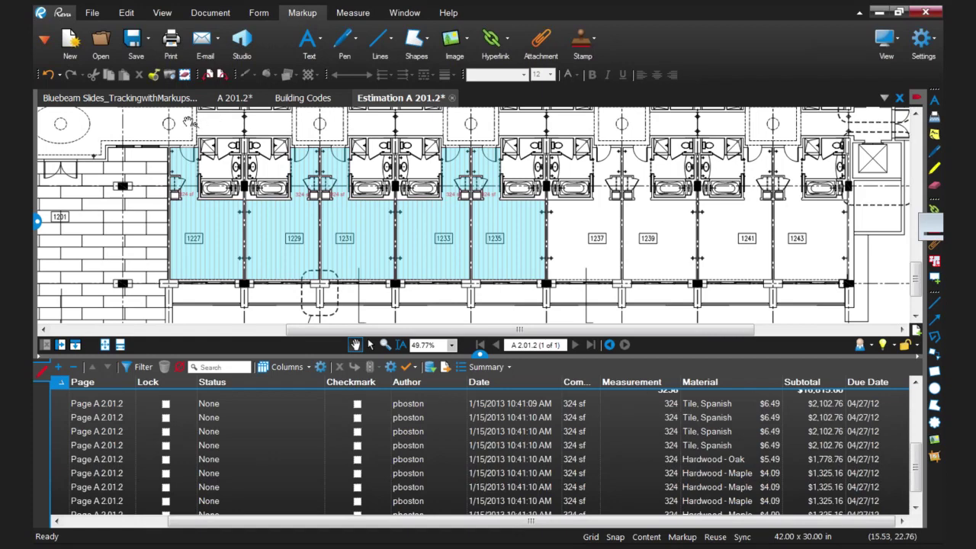
Step: Switch to the A 201.2 drawing and open its custom Responsibility column for modification
left_click(234, 97)
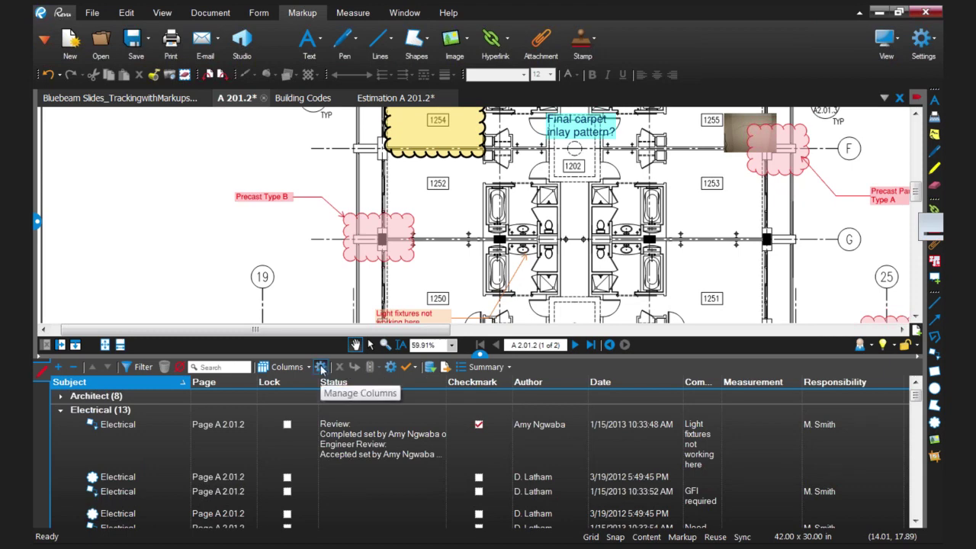
left_click(321, 368)
left_click(391, 143)
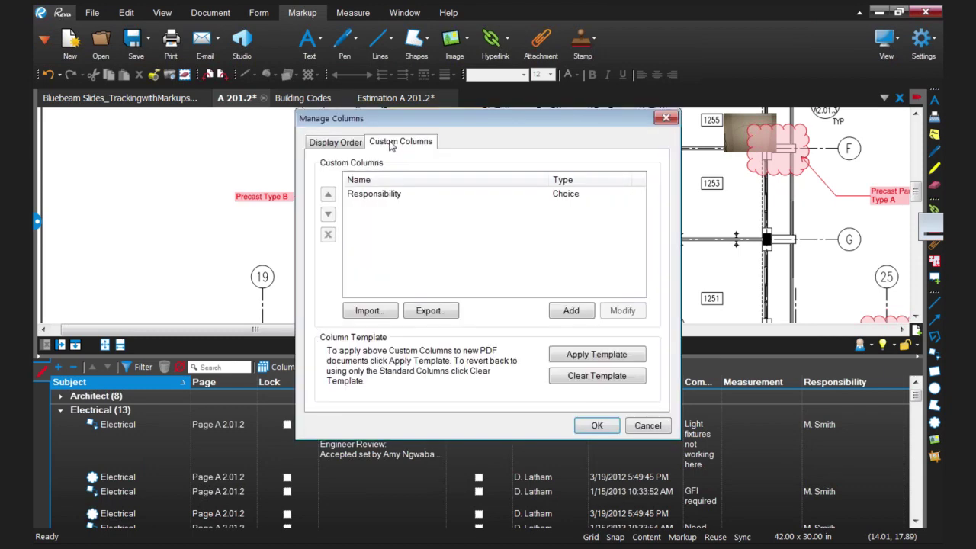
left_click(383, 196)
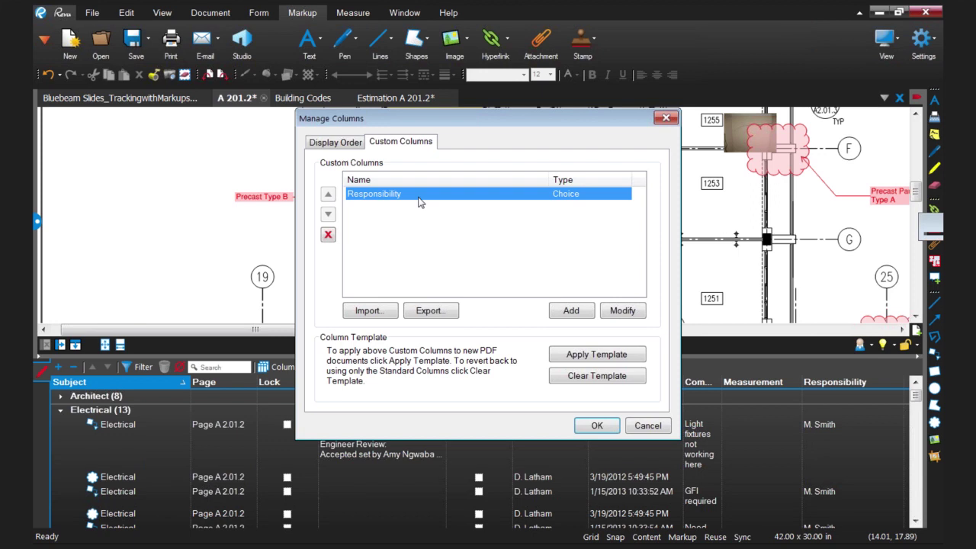
left_click(622, 310)
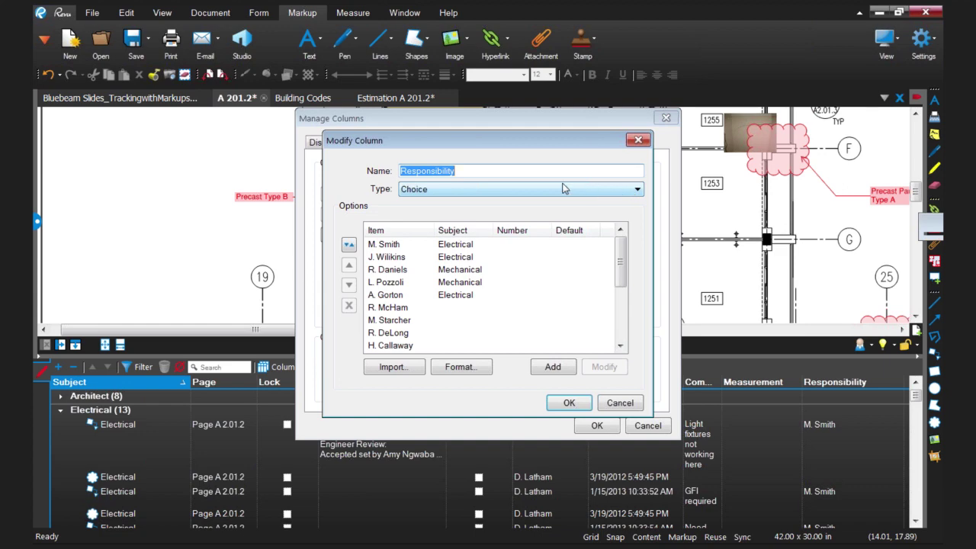
Step: Add a new person's name with the subject Electrical as a Responsibility choice item, and accept the column changes
left_click(553, 367)
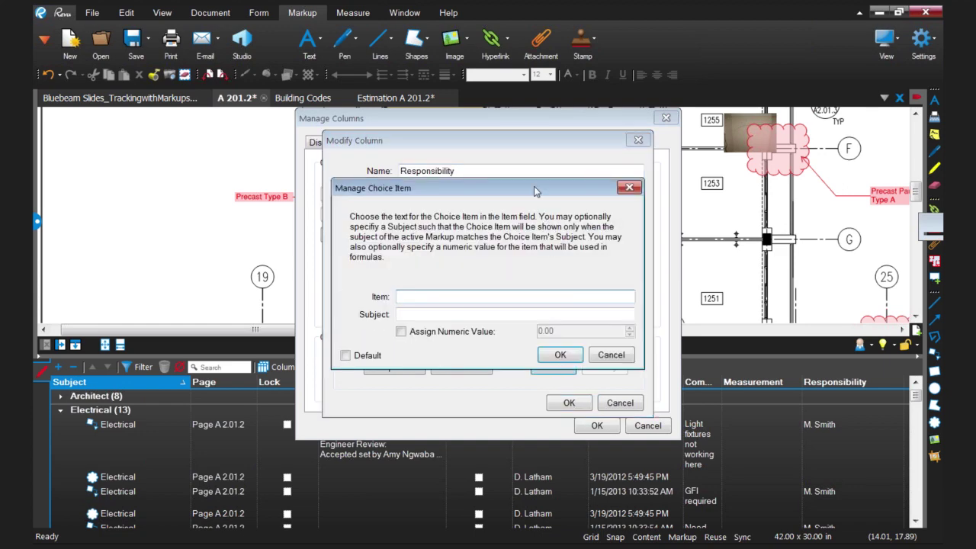
left_click_drag(533, 191, 579, 166)
type("E. Stone")
left_click(563, 287)
left_click_drag(566, 172, 597, 160)
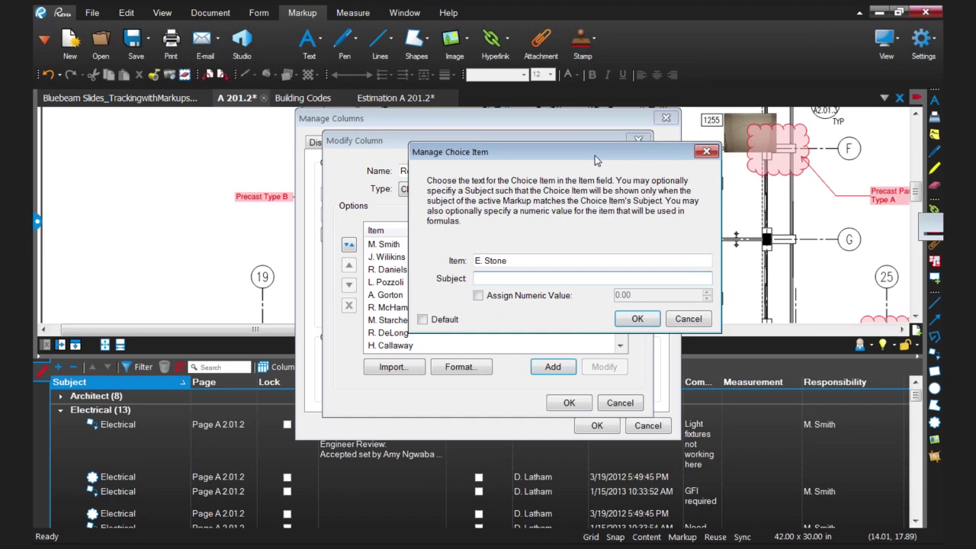
type("Electrical")
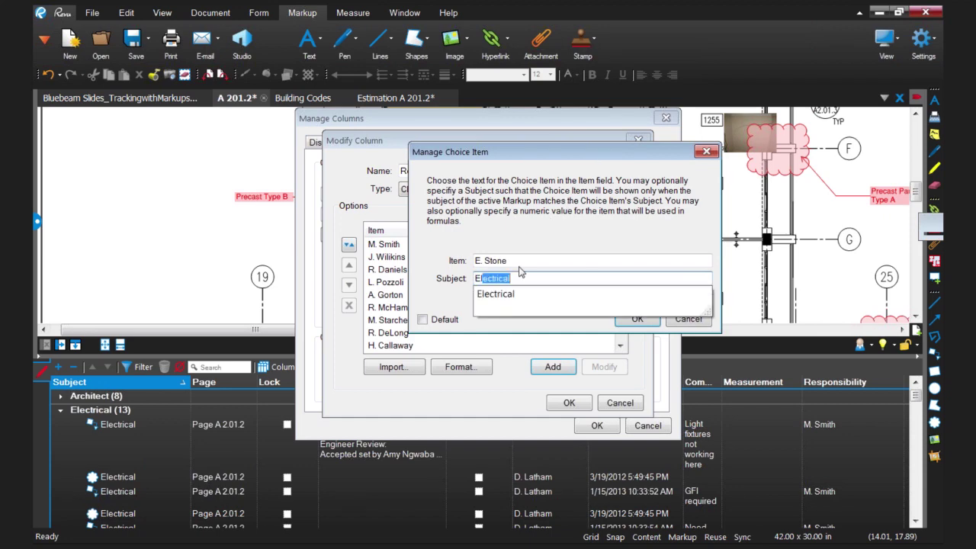
key("Down")
key("Return")
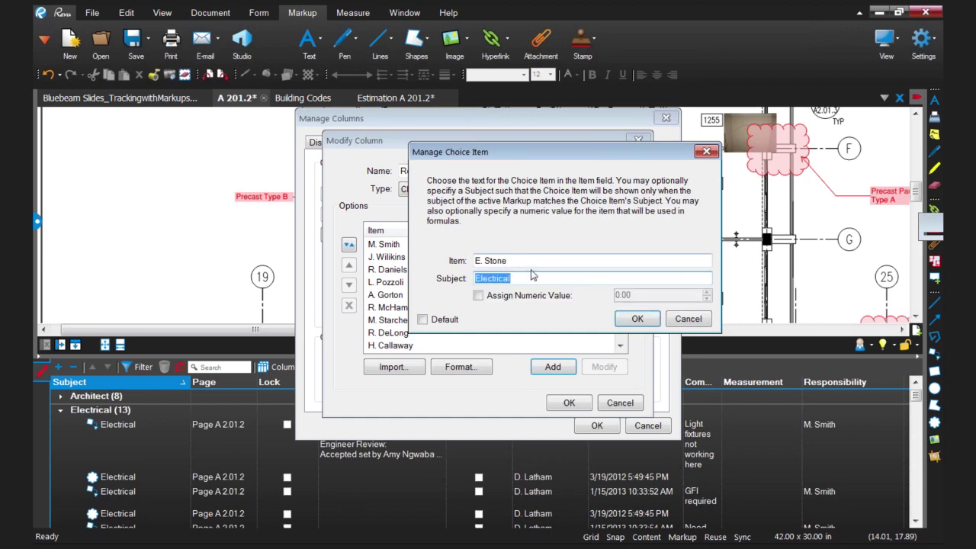
left_click(648, 324)
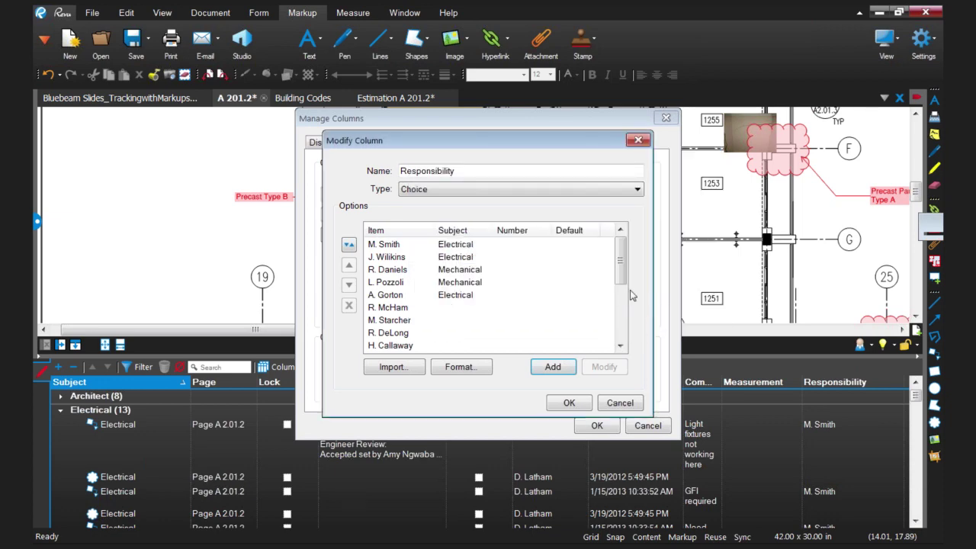
left_click(575, 402)
left_click(598, 427)
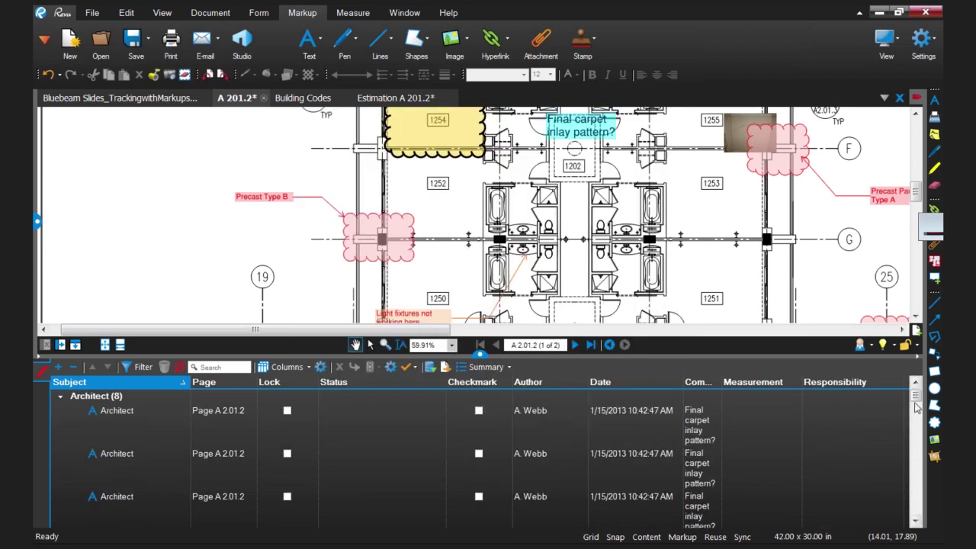
Step: Compare the Responsibility choices offered for the Electrical light fixtures callout and the Architect meeting room text, without changing either
scroll(894, 429, "down", 10)
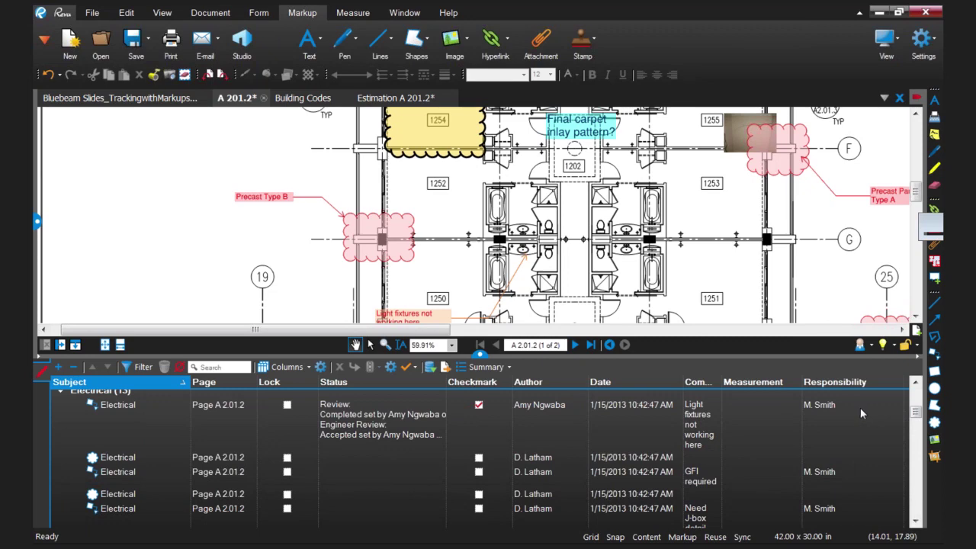
left_click(859, 405)
left_click(859, 405)
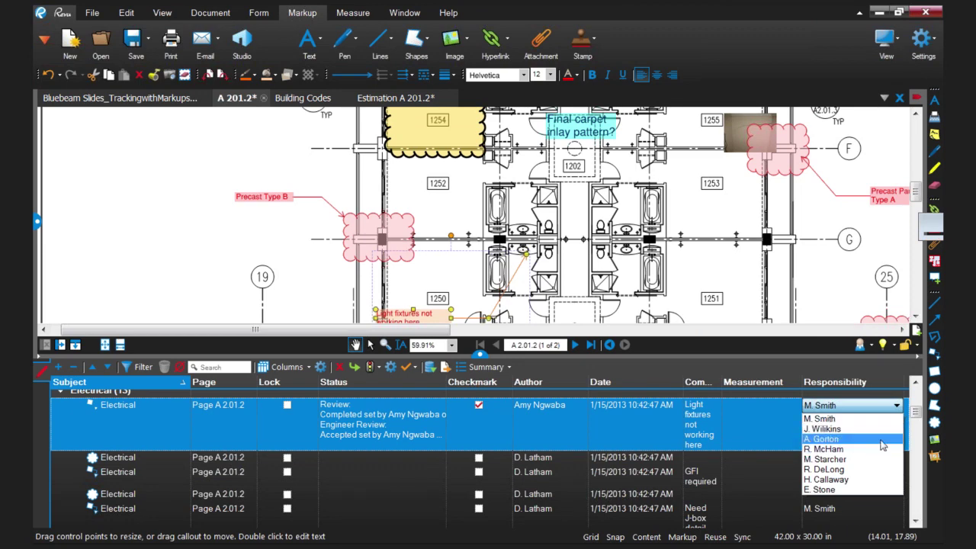
left_click(915, 408)
scroll(915, 408, "up", 3)
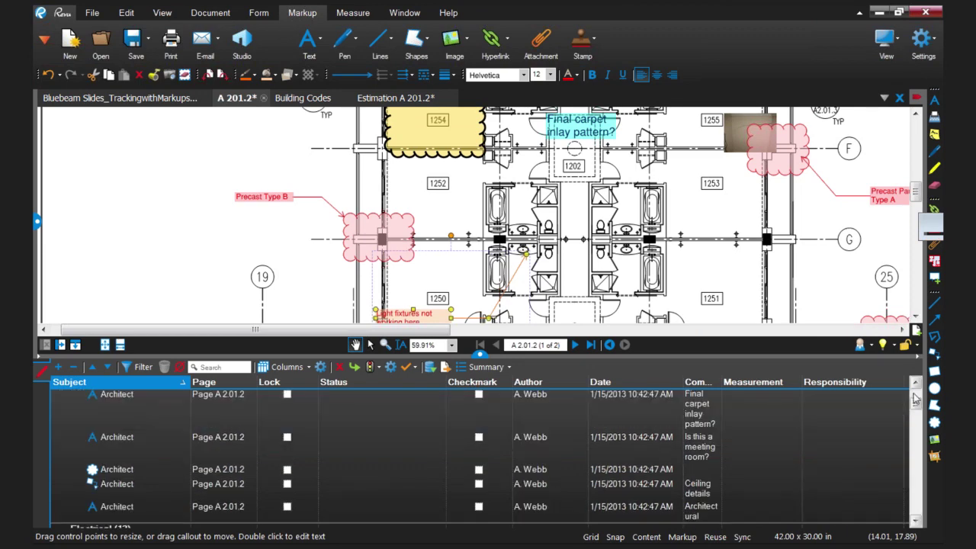
left_click(863, 436)
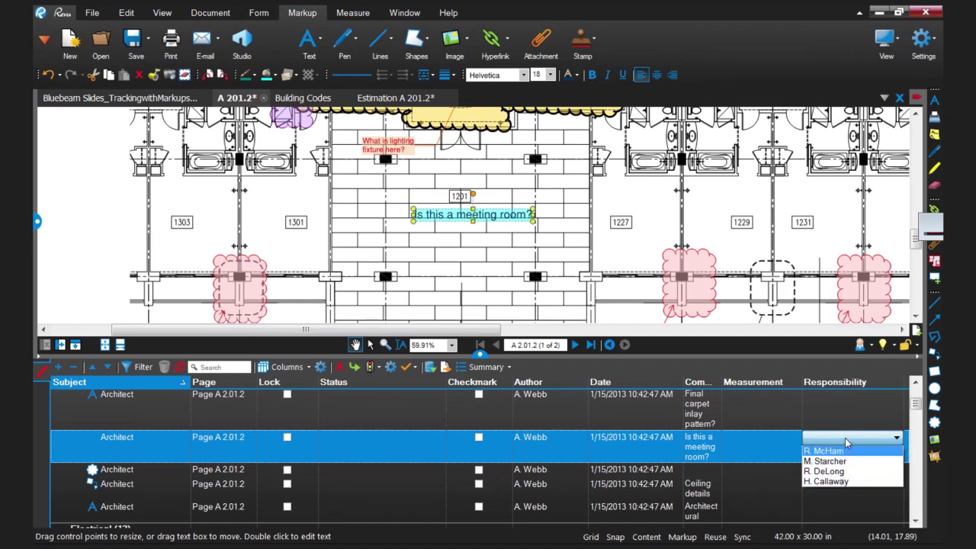
left_click(846, 443)
scroll(855, 433, "down", 3)
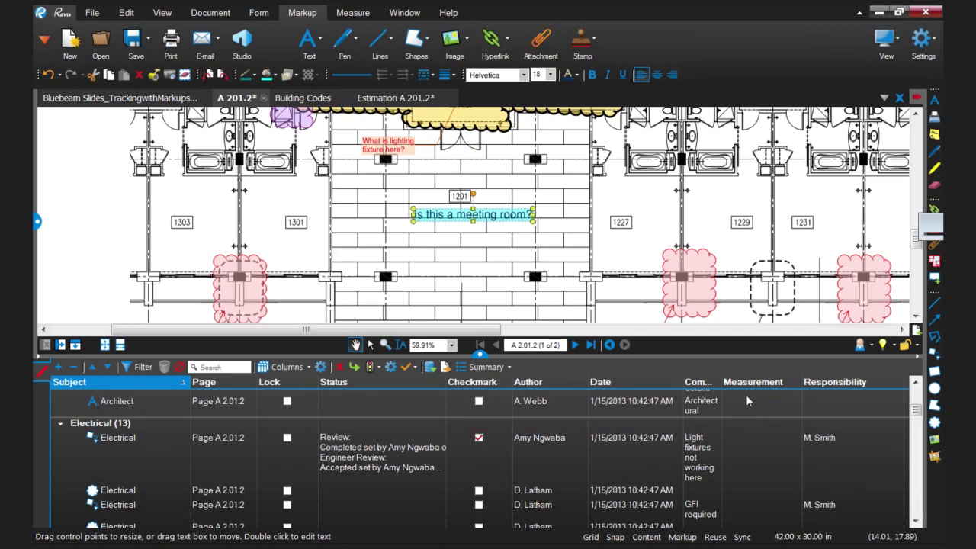
Step: Review the custom Responsibility column and the column template options for new PDFs, then cancel column management
left_click(321, 366)
left_click(385, 149)
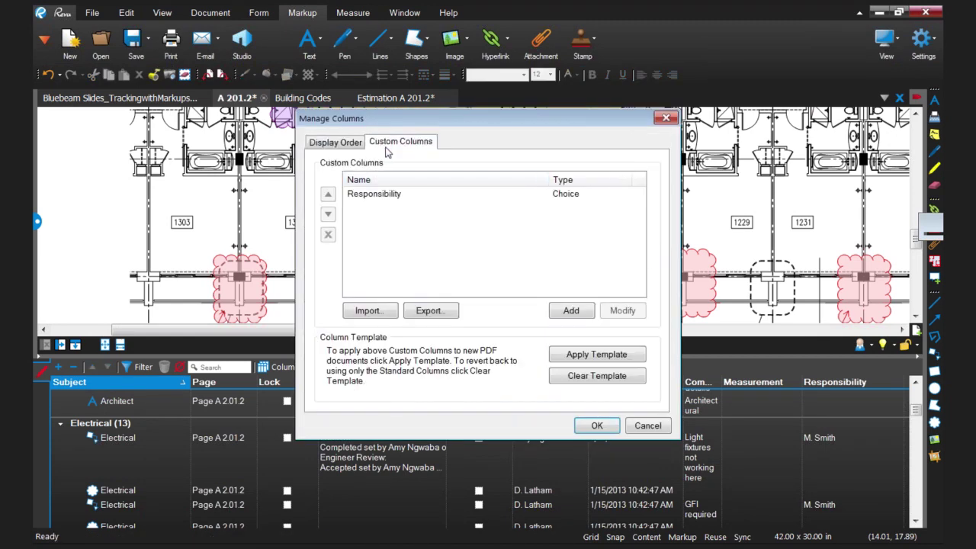
left_click(384, 195)
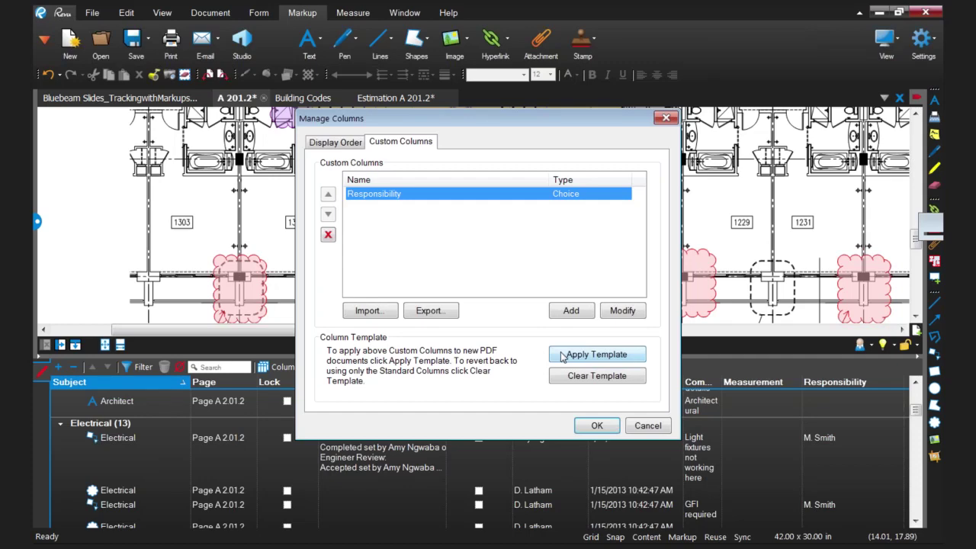
left_click(641, 426)
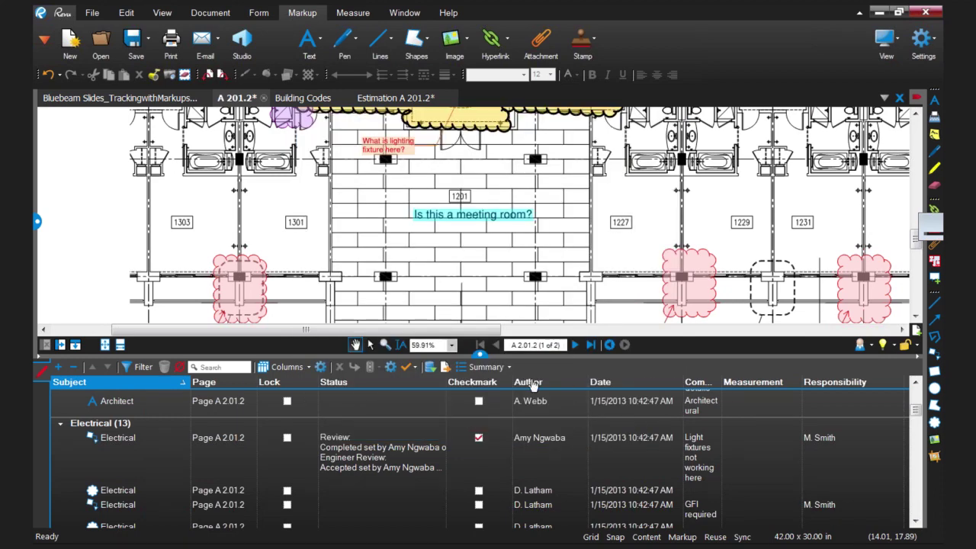
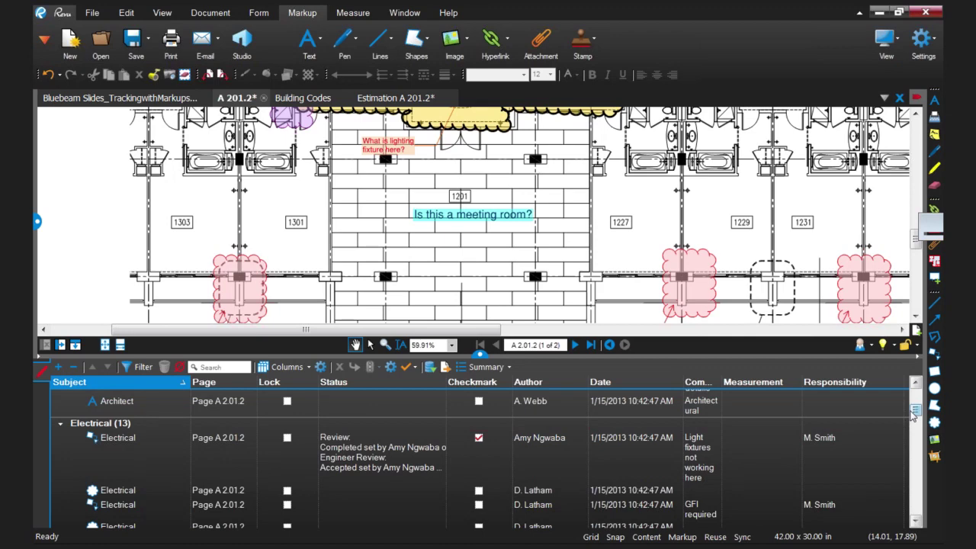
Step: Widen the Comments column in the markups list so its full heading and the Plumbing comments fit
mouse_move(914, 412)
left_mouse_down()
mouse_move(914, 405)
mouse_move(918, 451)
left_mouse_up()
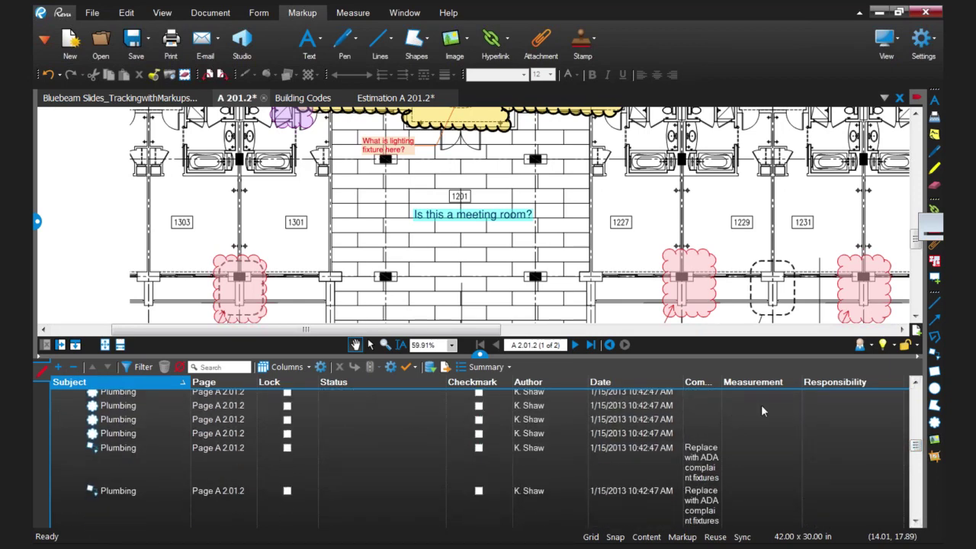
scroll(723, 405, "down", 5)
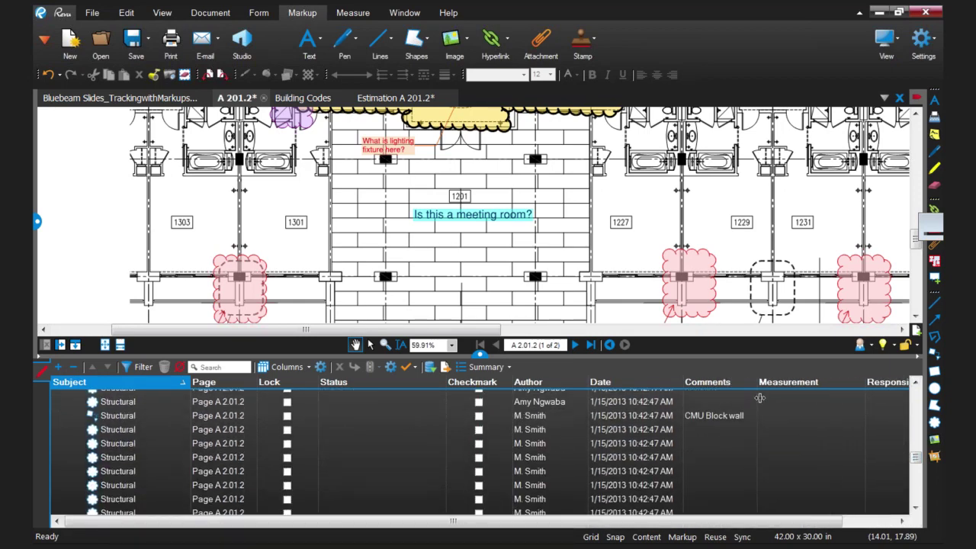
left_click_drag(916, 467, 915, 442)
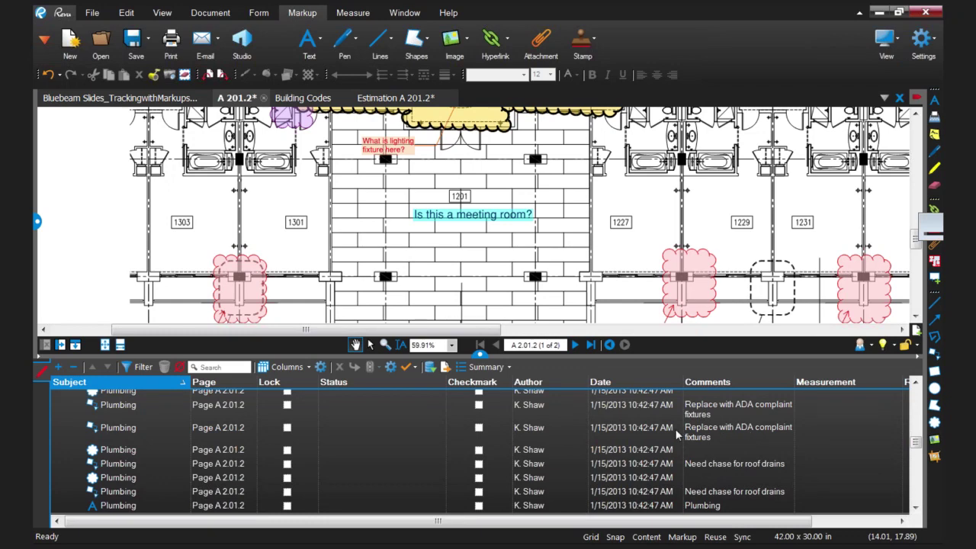
Step: Reply to the Plumbing callout about replacing fixtures with "I'm sending you options for the ADA compliant fixtures."
left_click(145, 431)
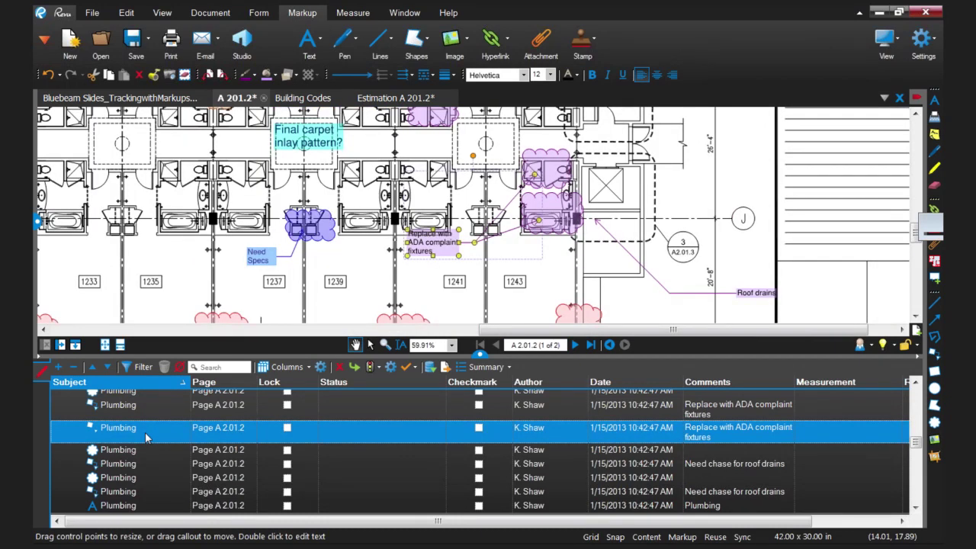
right_click(146, 437)
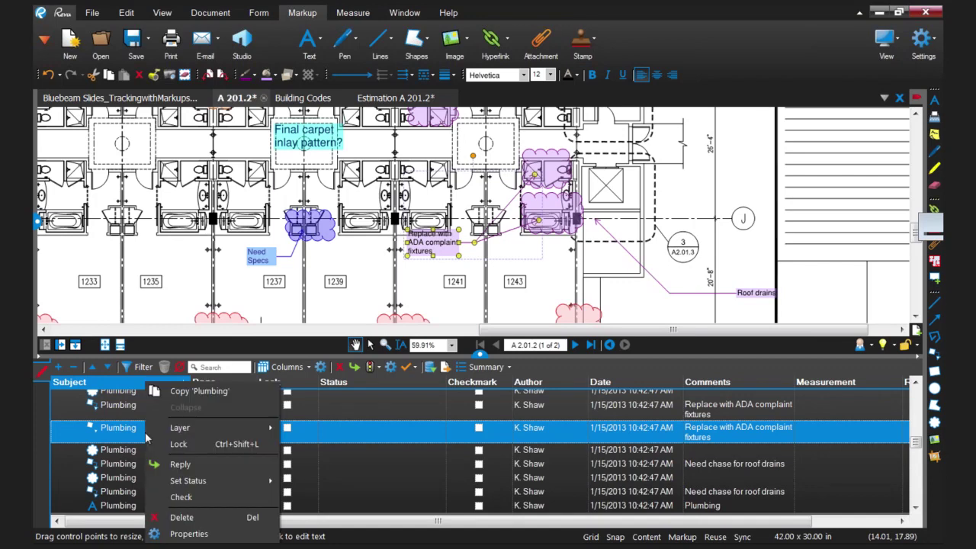
left_click(180, 464)
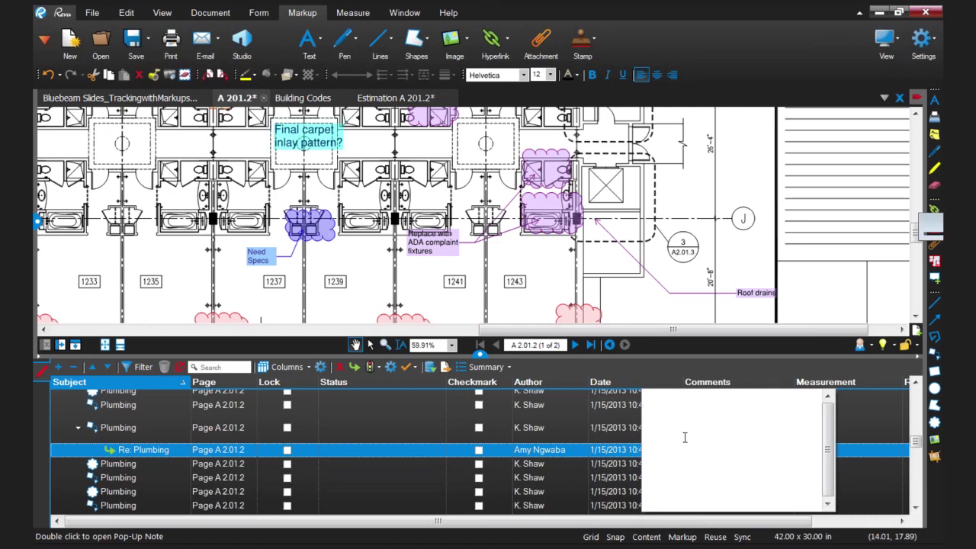
type("I'm sending you option")
key("BackSpace")
type("ons for the ADA c")
type("ompliant fi")
type("xtures.")
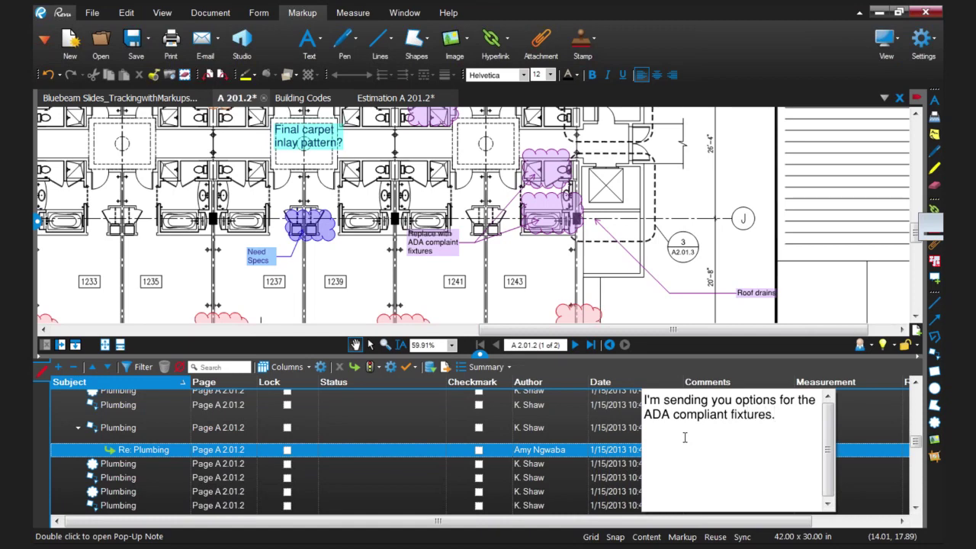
left_click(863, 438)
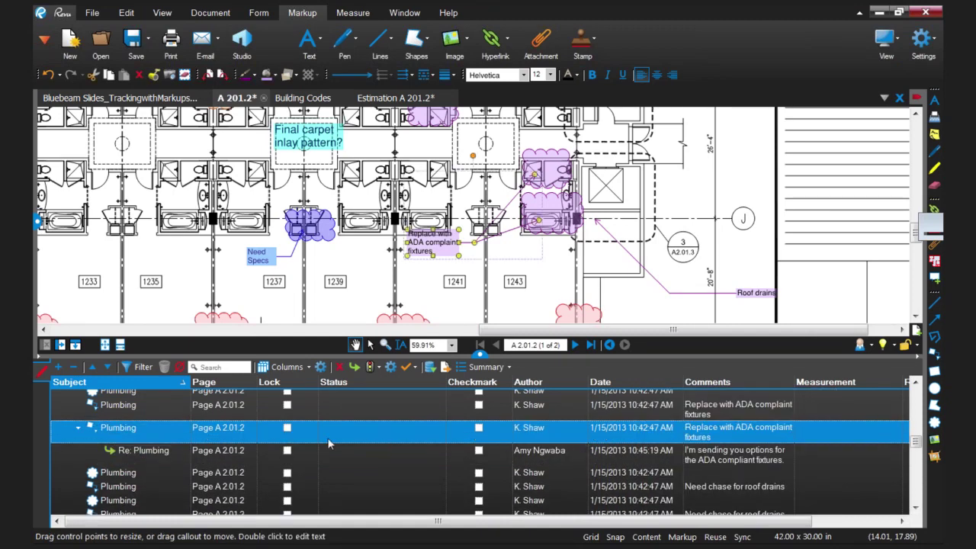
Step: Examine the reply and its parent Plumbing callout, checking the callout's Subject in its properties
left_click(239, 452)
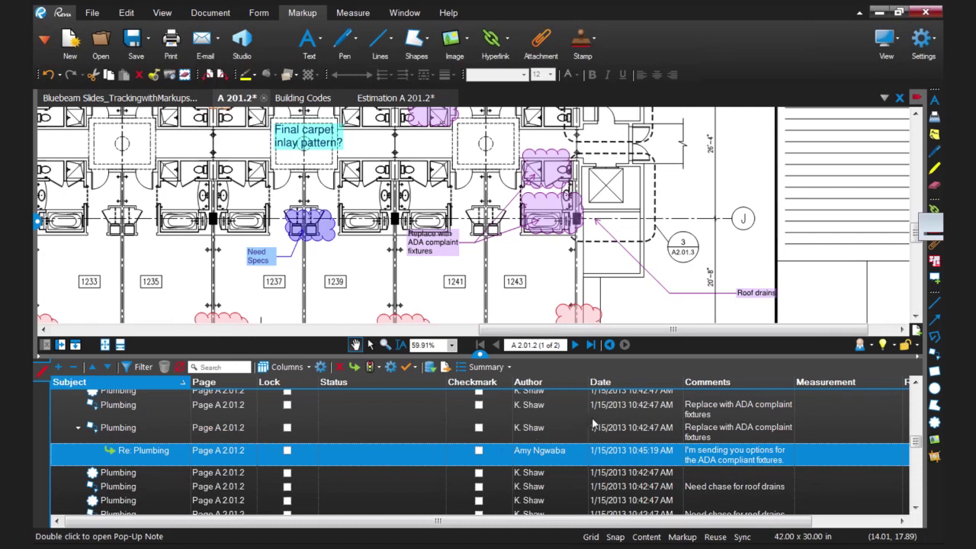
left_click(233, 426)
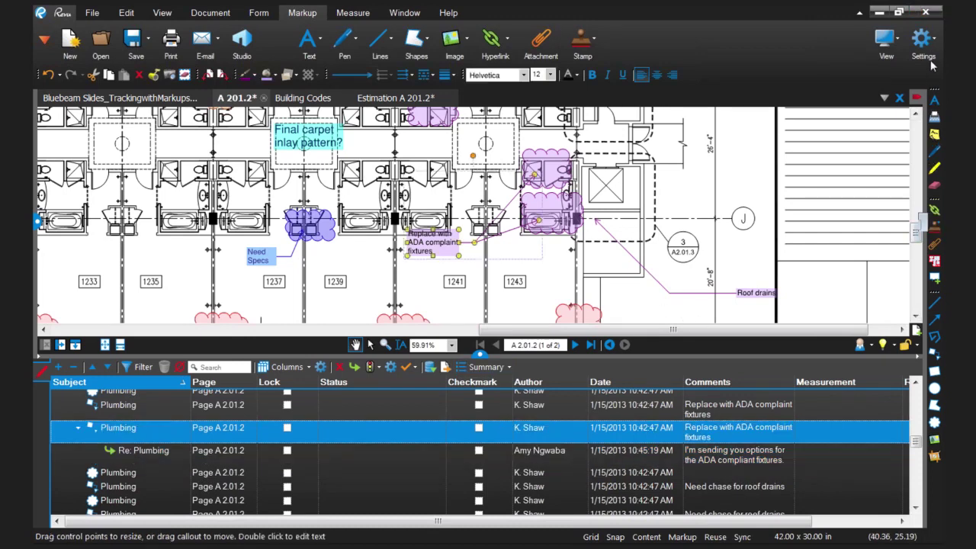
left_click(924, 228)
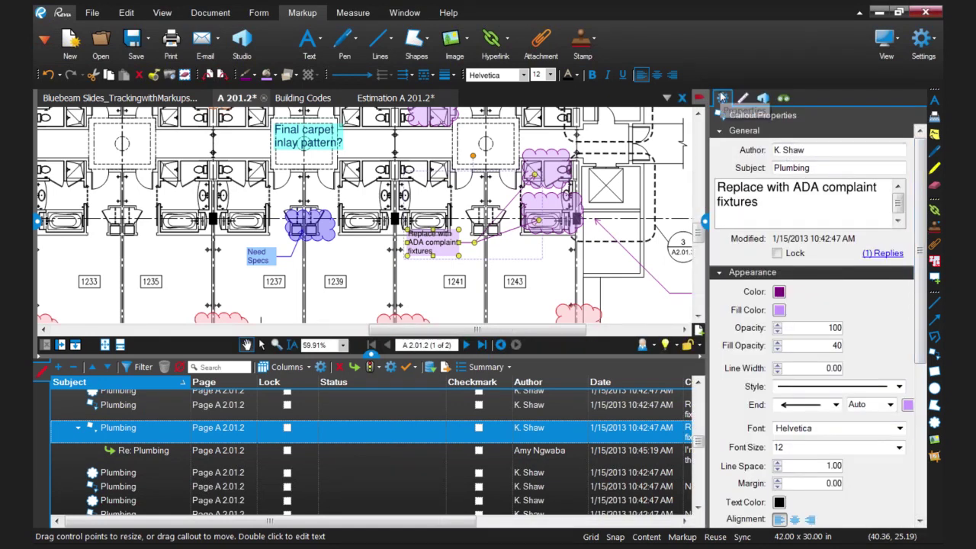
double_click(824, 169)
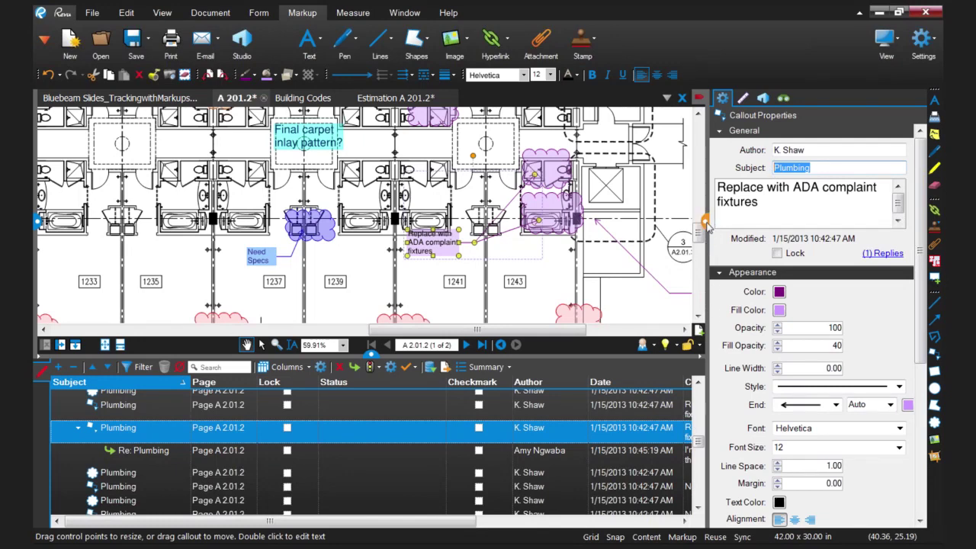
left_click(705, 222)
Step: Change the Subject of the Image markup in the markups list to Painting
left_click_drag(915, 440, 924, 422)
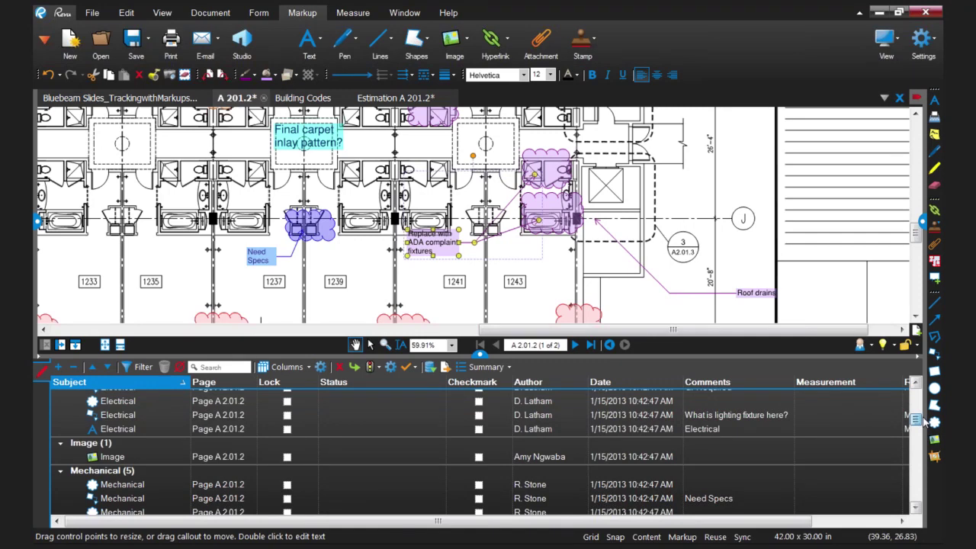
left_click(122, 458)
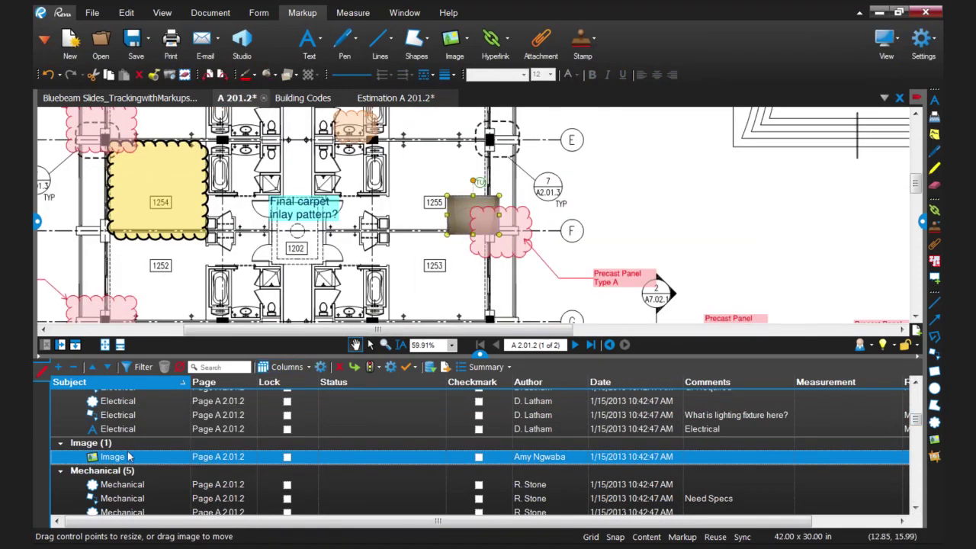
left_click(128, 459)
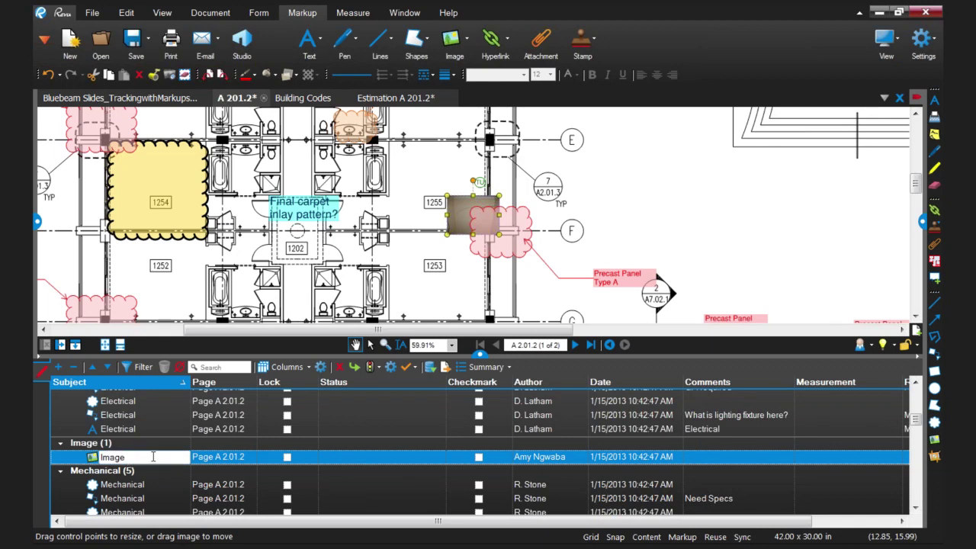
left_click_drag(153, 457, 99, 457)
type("Painting")
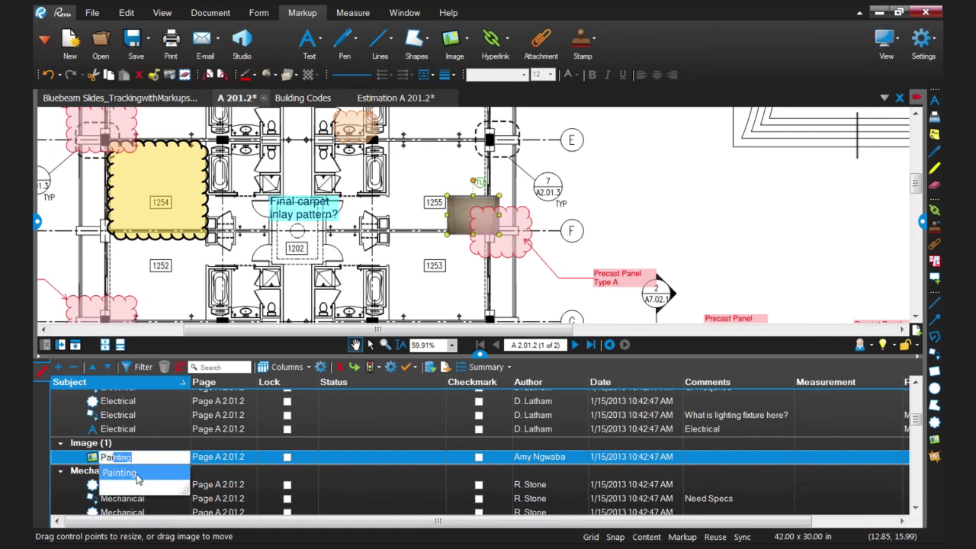
left_click(138, 474)
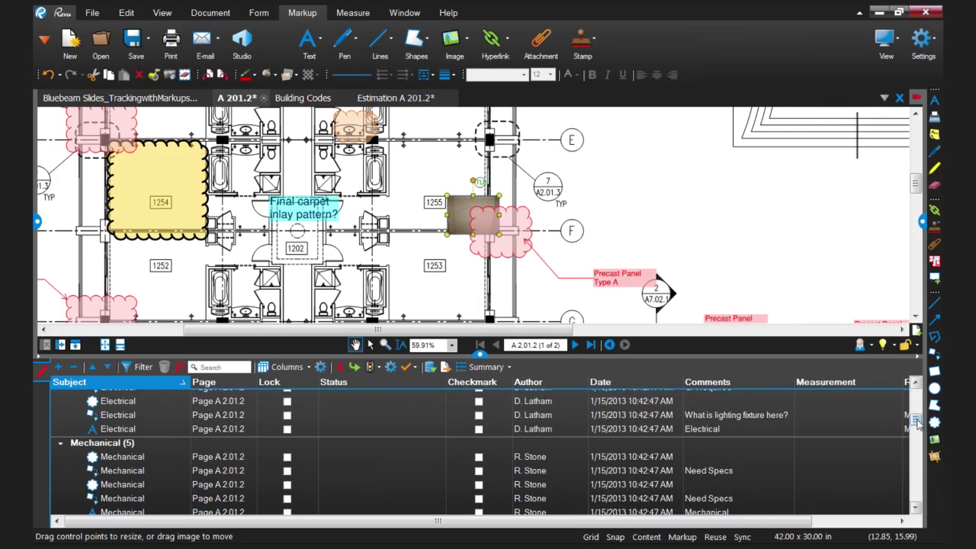
scroll(919, 425, "down", 3)
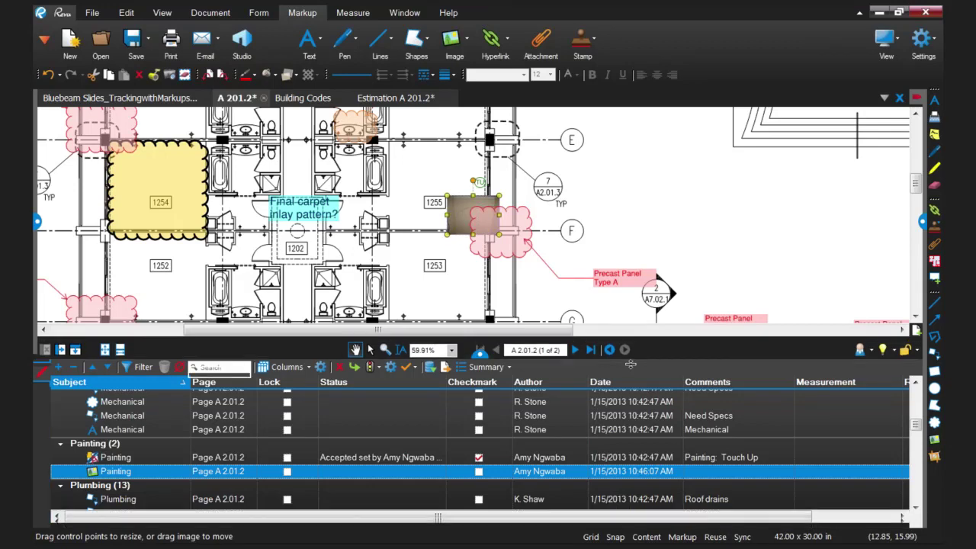
Step: Shrink the markups list and go to Sec. 7-1804, Field Testing and Certification, in the Building Codes document
left_click_drag(630, 357, 624, 392)
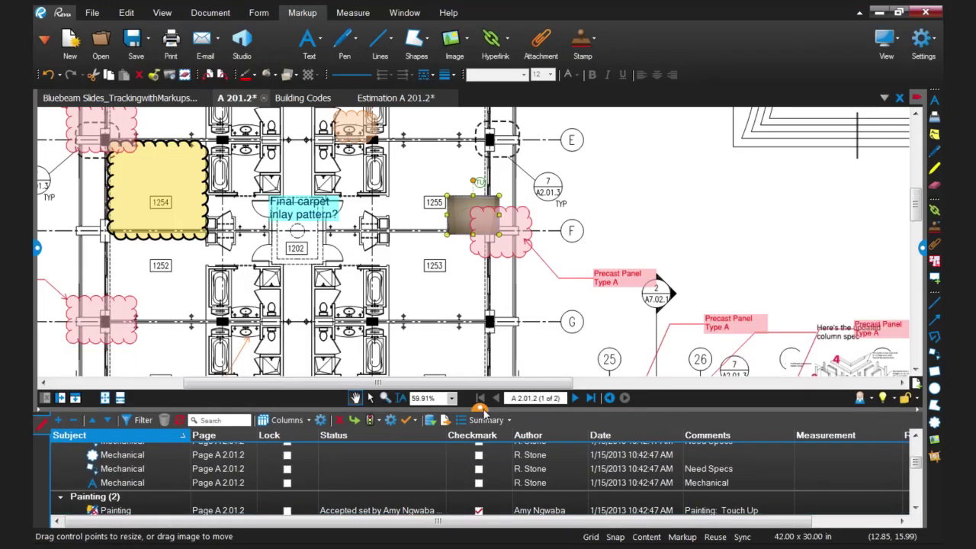
left_click(294, 101)
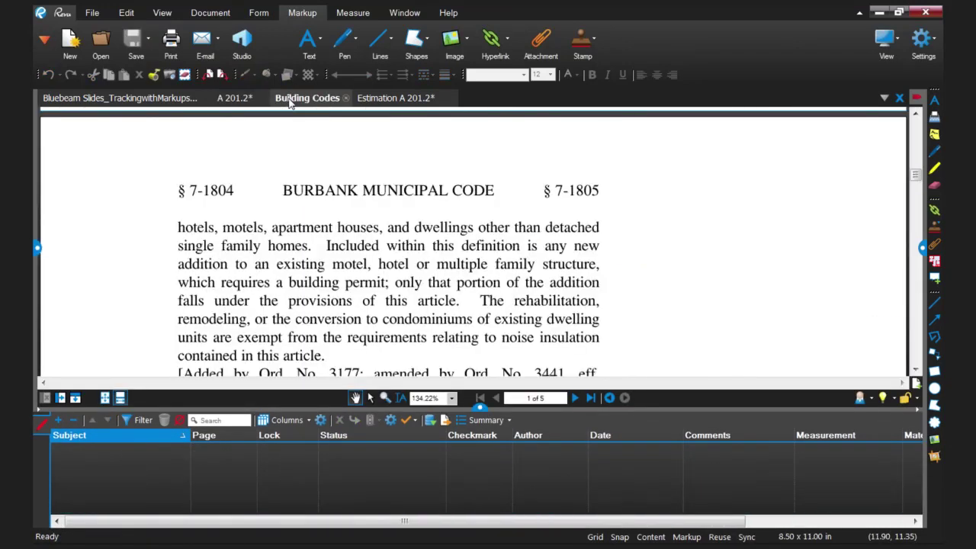
left_click_drag(916, 177, 917, 188)
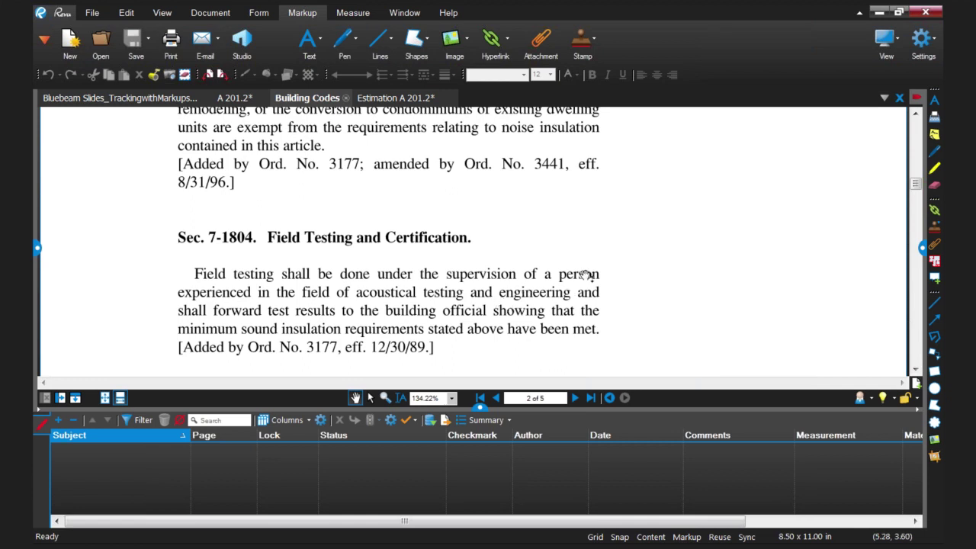
Step: Check in the Markup preferences whether Copy selected text into Text Markups is enabled, and close the preferences
left_click(935, 39)
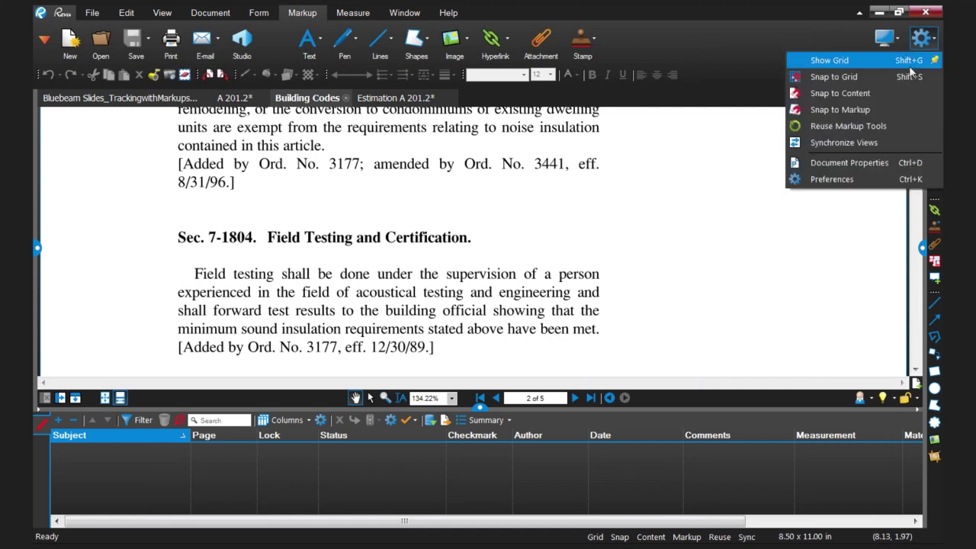
left_click(853, 179)
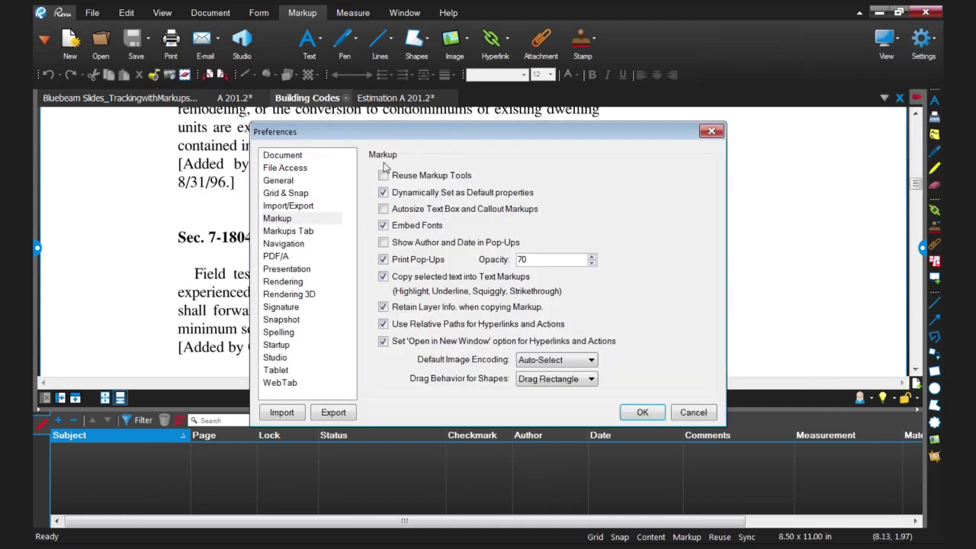
left_click(282, 220)
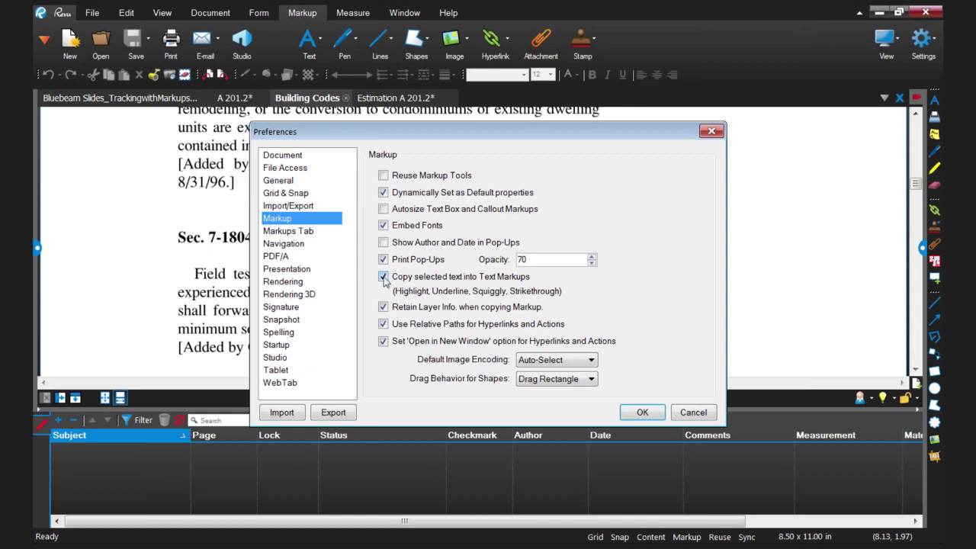
left_click(633, 412)
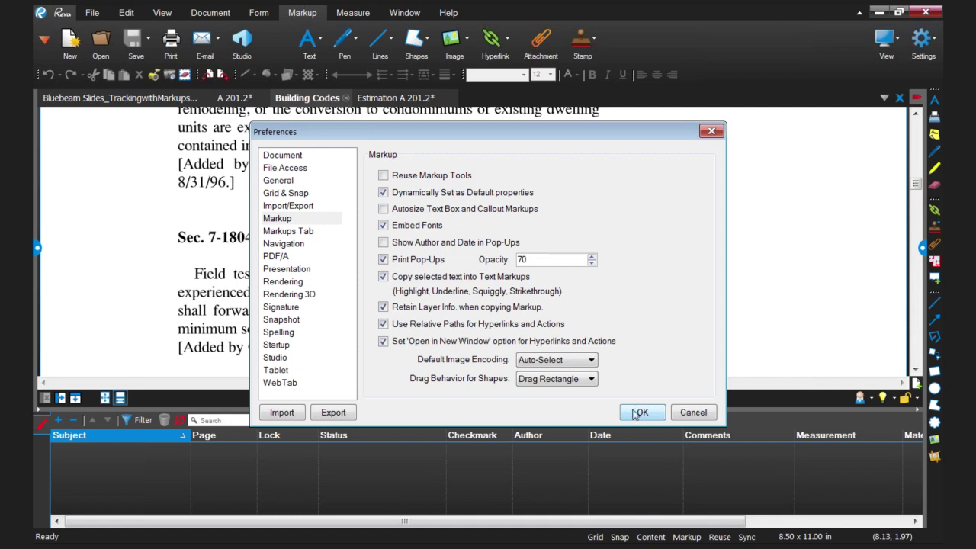
Step: Highlight the field testing paragraph under Sec. 7-1804 and widen the Comments column to read its copied text
left_click(935, 169)
left_click_drag(191, 274, 434, 354)
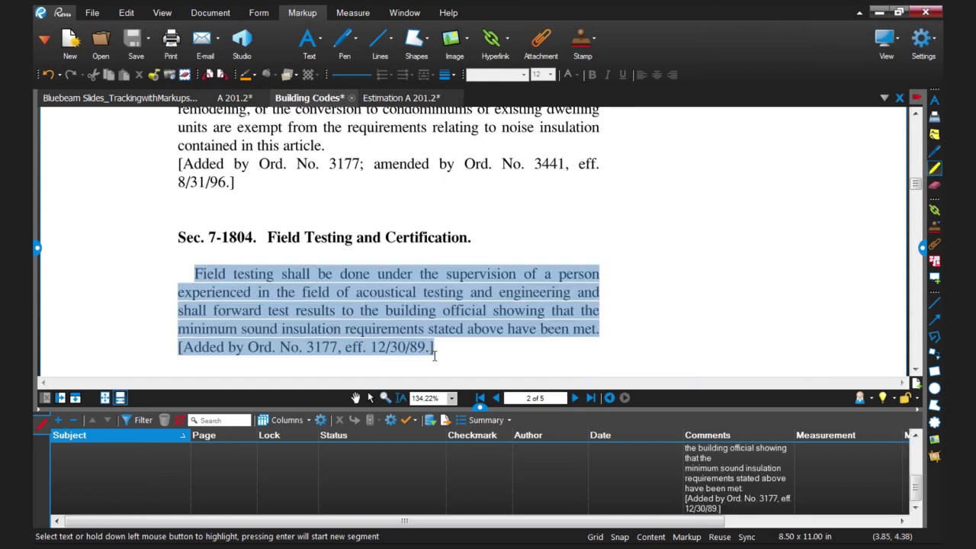
left_click_drag(797, 459, 864, 456)
left_click_drag(681, 470, 643, 469)
left_click_drag(916, 479, 912, 461)
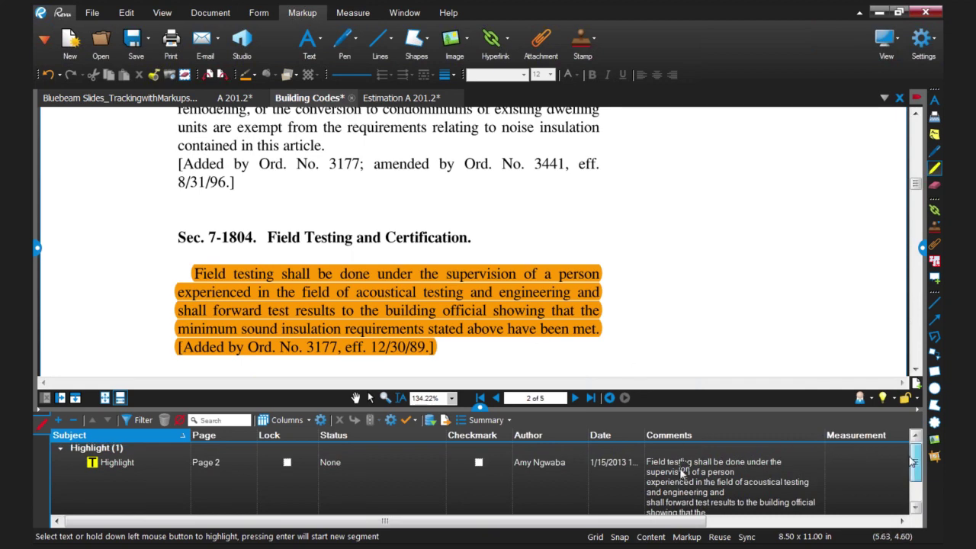
scroll(746, 484, "down", 1)
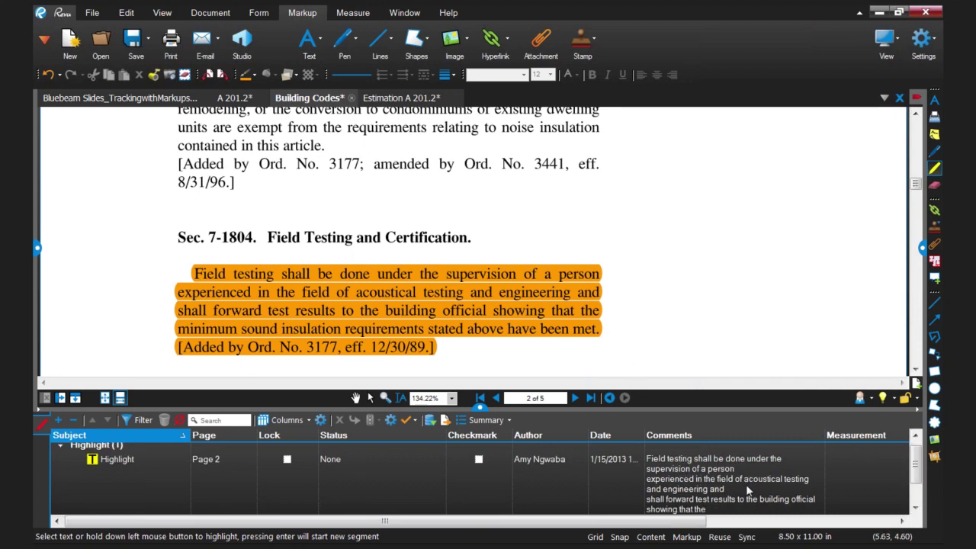
left_click_drag(755, 408, 758, 398)
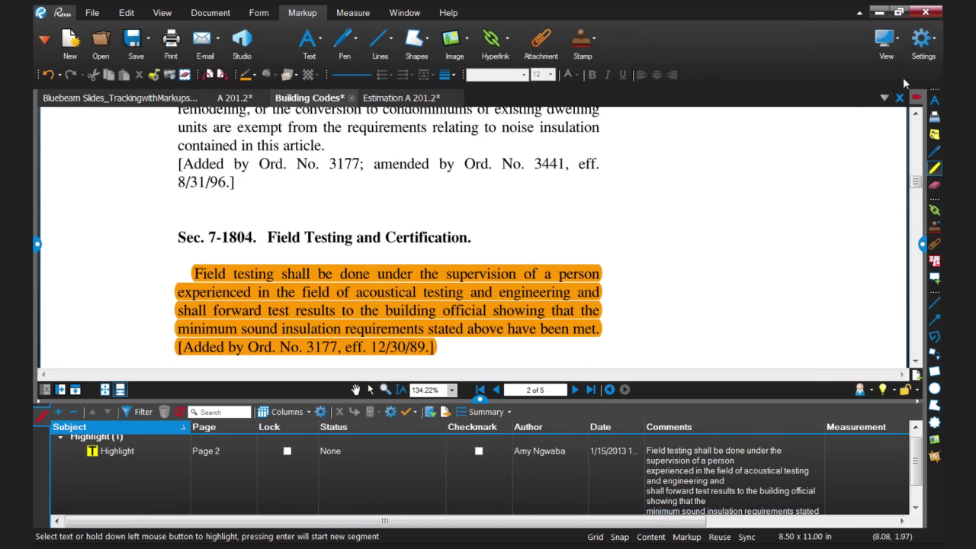
Step: Check the User name used as the markup author in the General preferences, and close the preferences
left_click(923, 39)
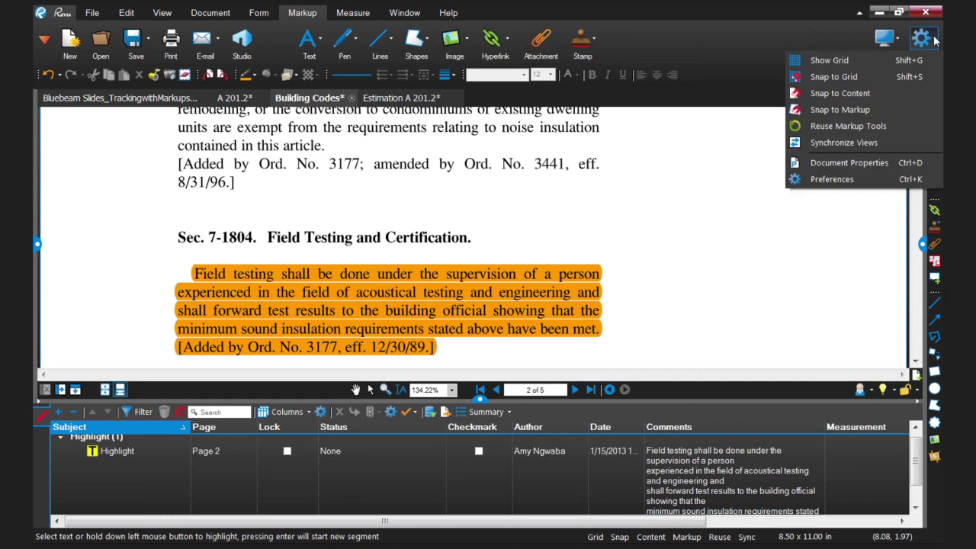
left_click(841, 179)
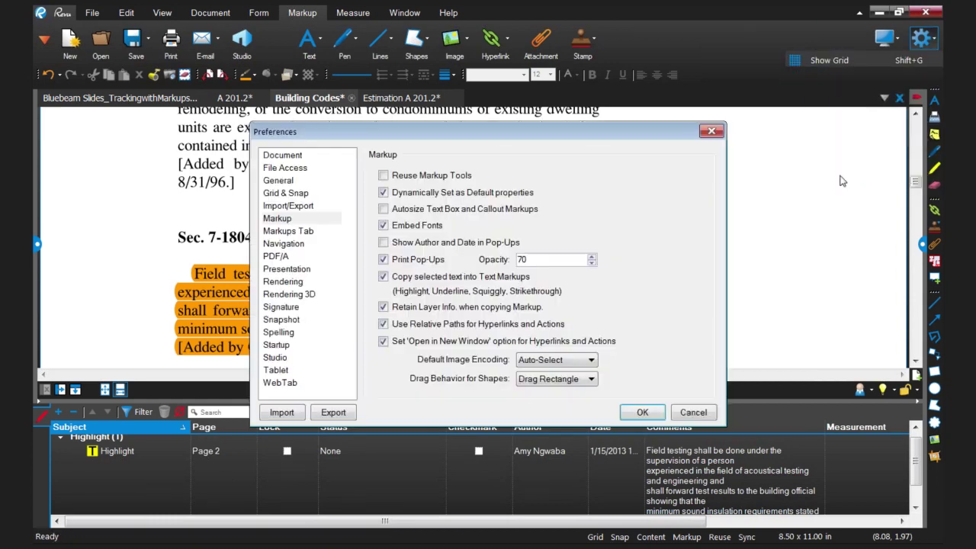
left_click(286, 183)
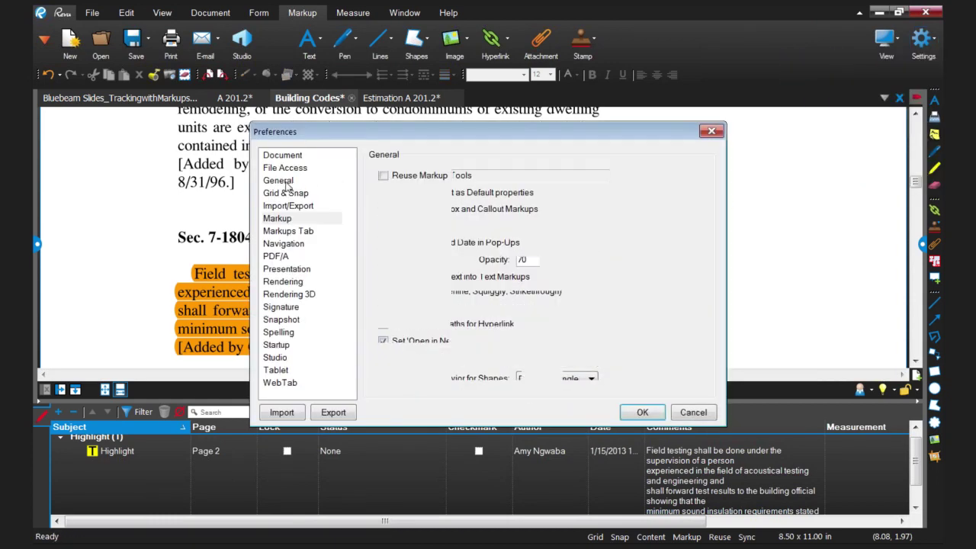
left_click(525, 176)
left_click_drag(524, 176, 453, 178)
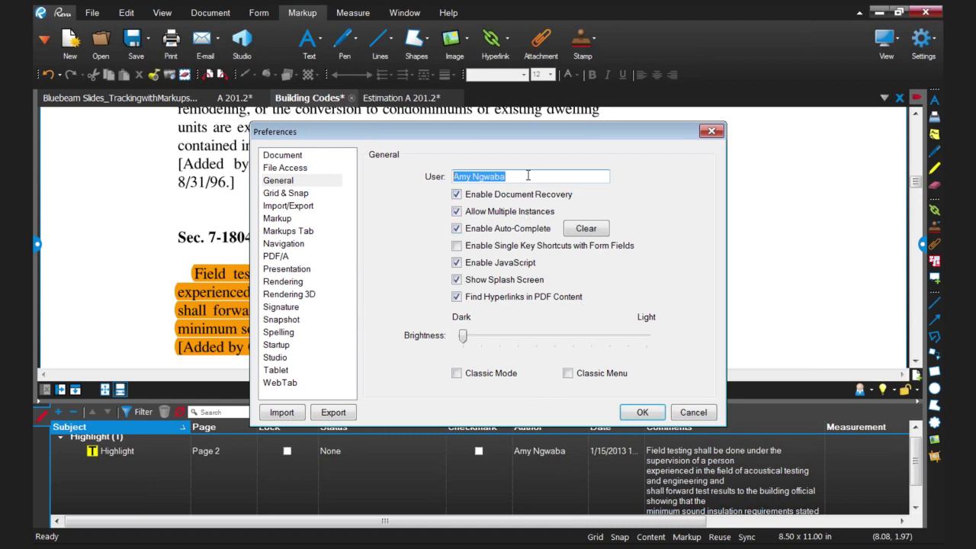
left_click(643, 413)
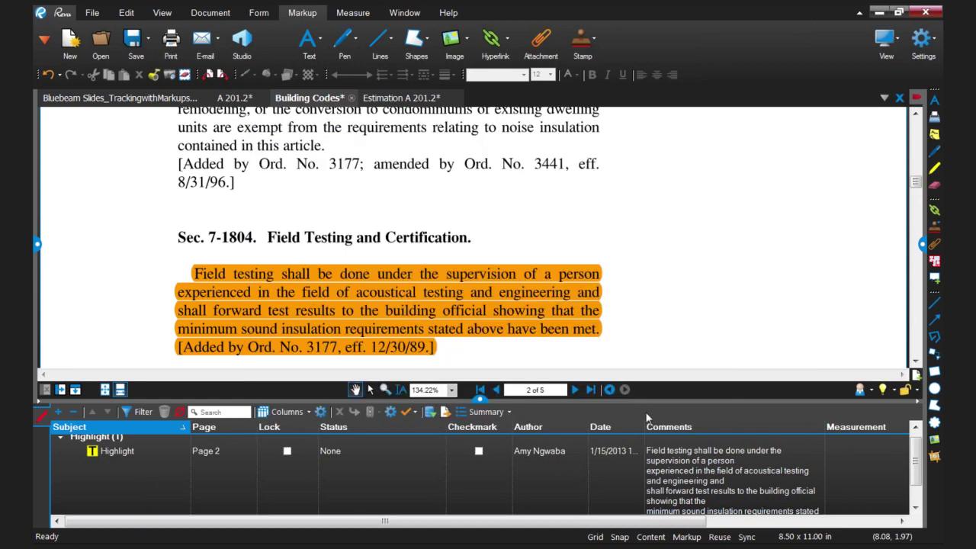
Step: Return to the A 201.2 drawing, hide all its markups, and show them again
left_click(238, 98)
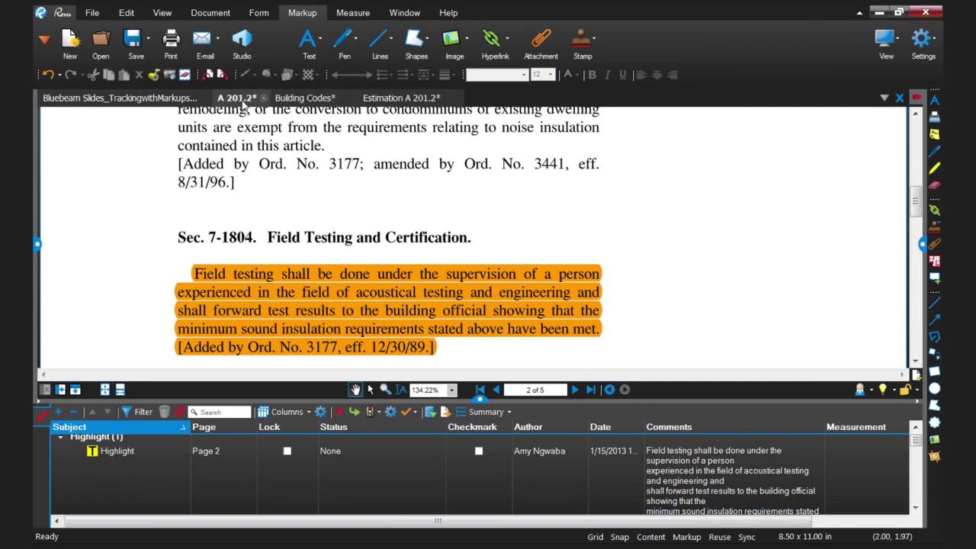
mouse_move(508, 269)
left_mouse_down()
mouse_move(560, 264)
mouse_move(556, 219)
mouse_move(571, 186)
left_mouse_up()
scroll(595, 205, "down", 2)
scroll(595, 205, "down", 1)
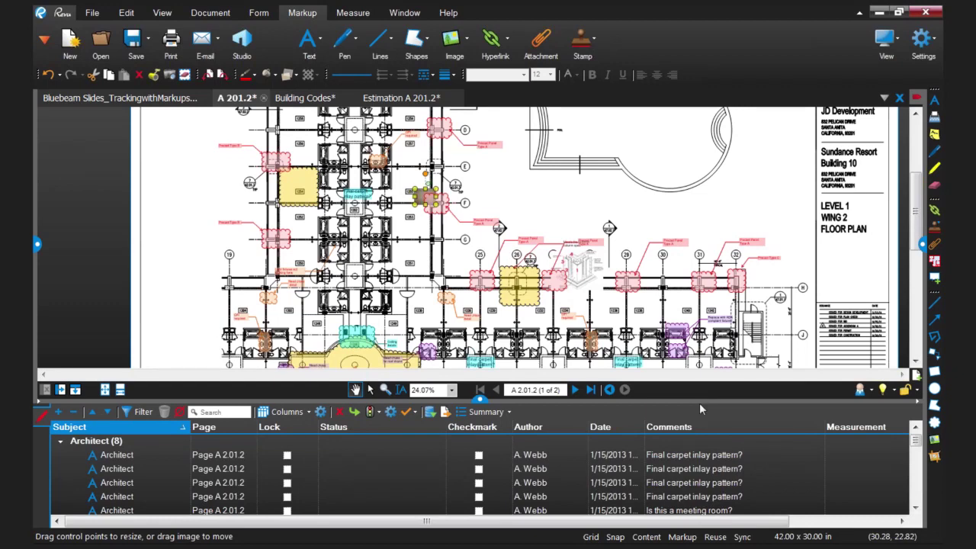
left_click(181, 414)
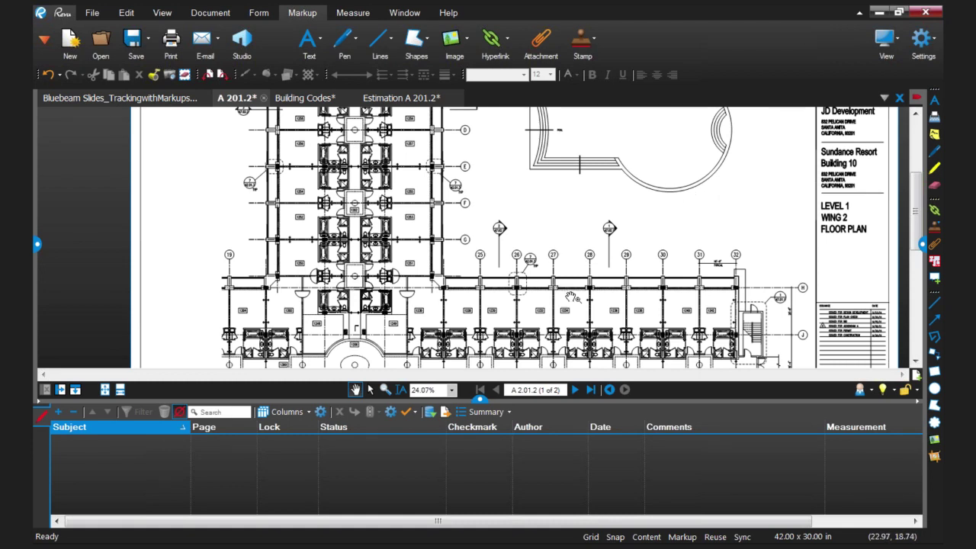
left_click(183, 415)
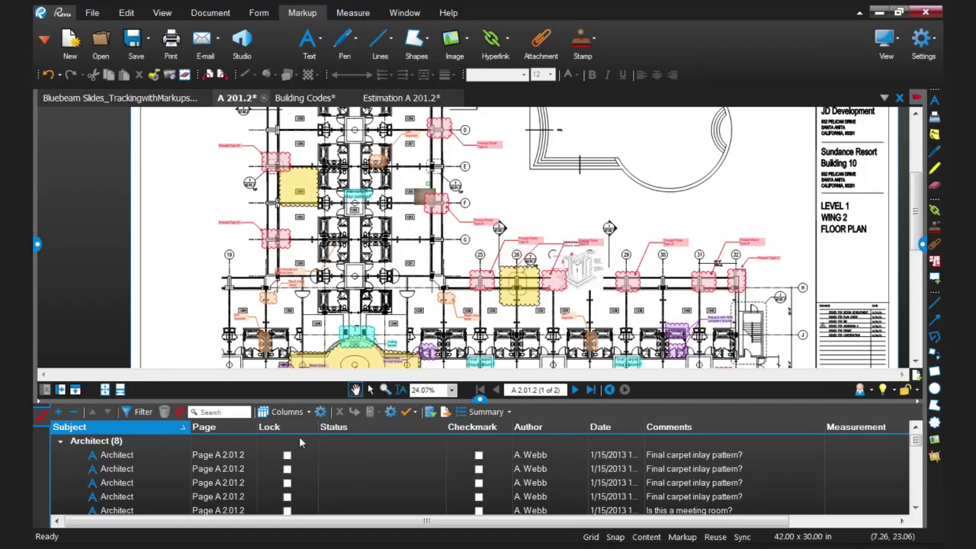
Step: Narrow the Status column and move the Comments column directly after Subject in the column display order
left_click_drag(445, 442, 409, 443)
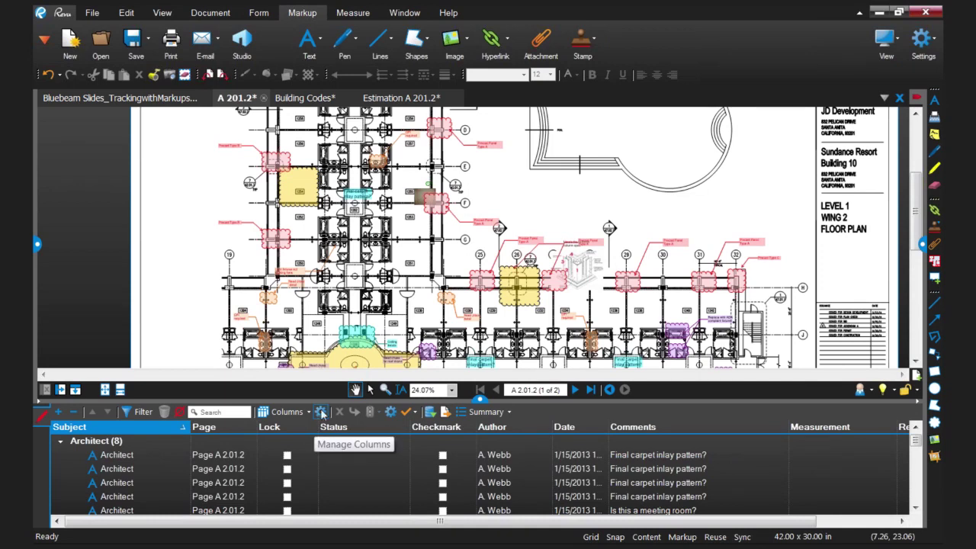
left_click(321, 413)
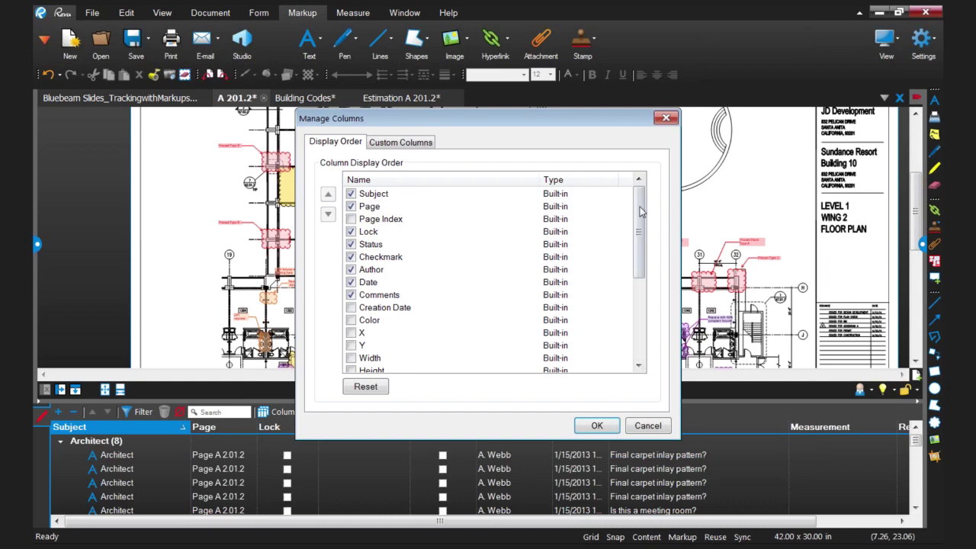
left_click(368, 297)
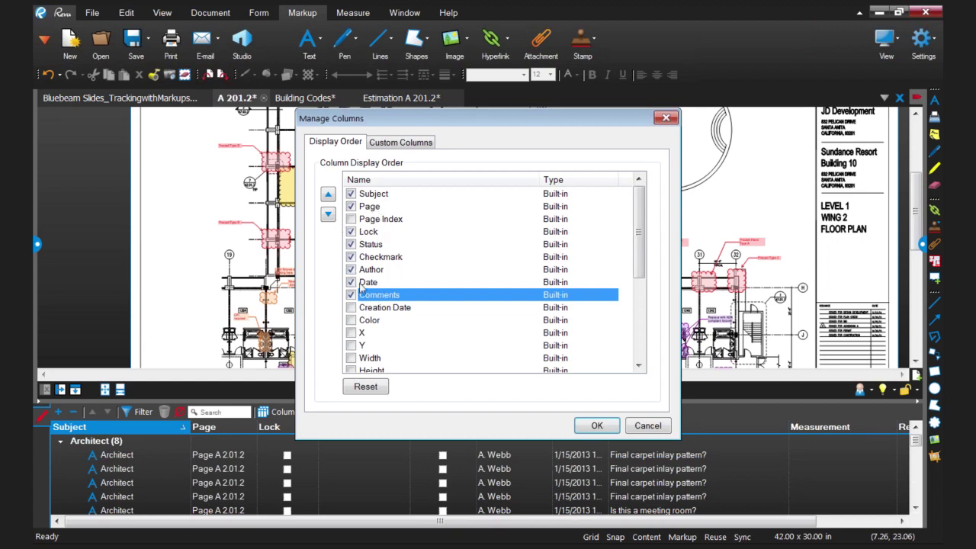
left_click(328, 195)
left_click(327, 195)
left_click(327, 194)
left_click(328, 194)
left_click(328, 194)
left_click(328, 195)
left_click(328, 195)
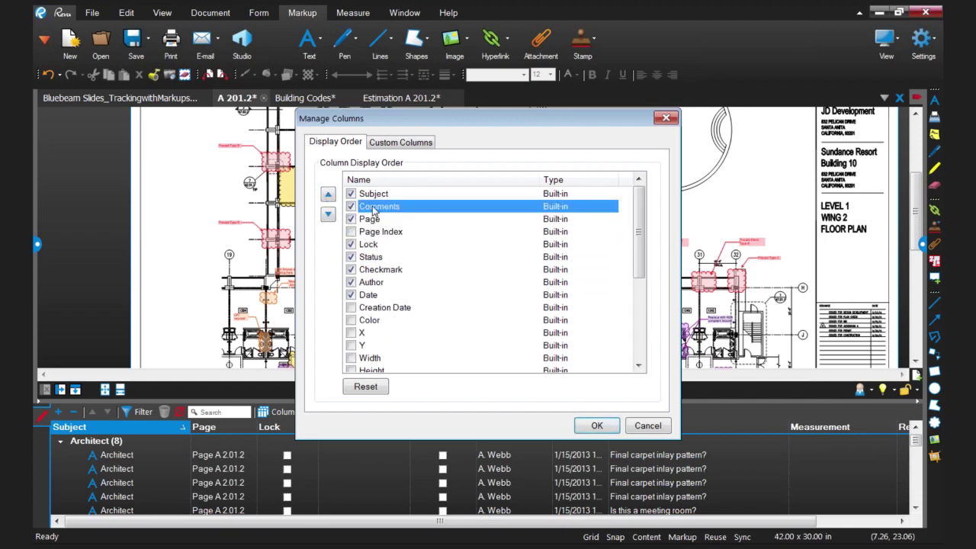
left_click(591, 426)
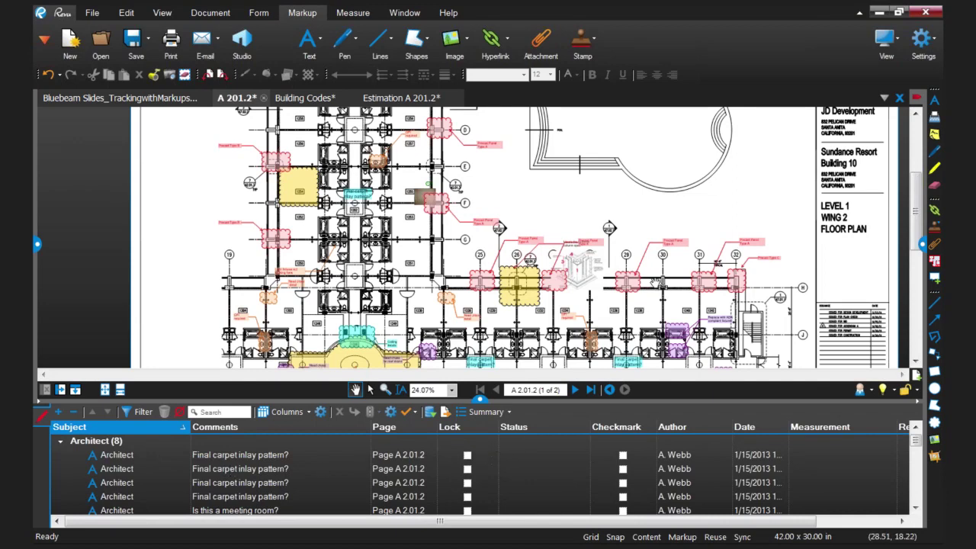
Step: Inspect the Precast Panel Type A callout beside gridline F and its entry in the markups list, and deselect it
scroll(657, 280, "down", 4)
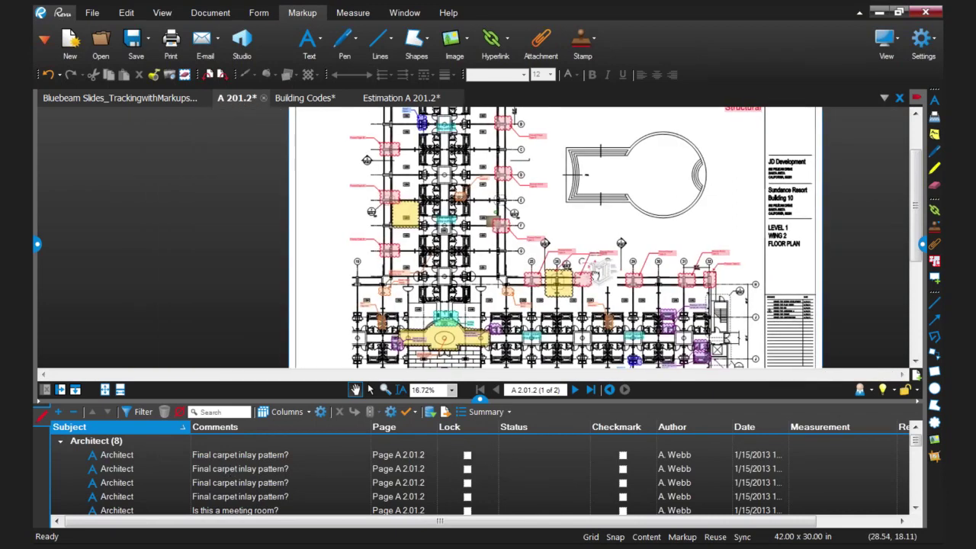
scroll(545, 276, "up", 1)
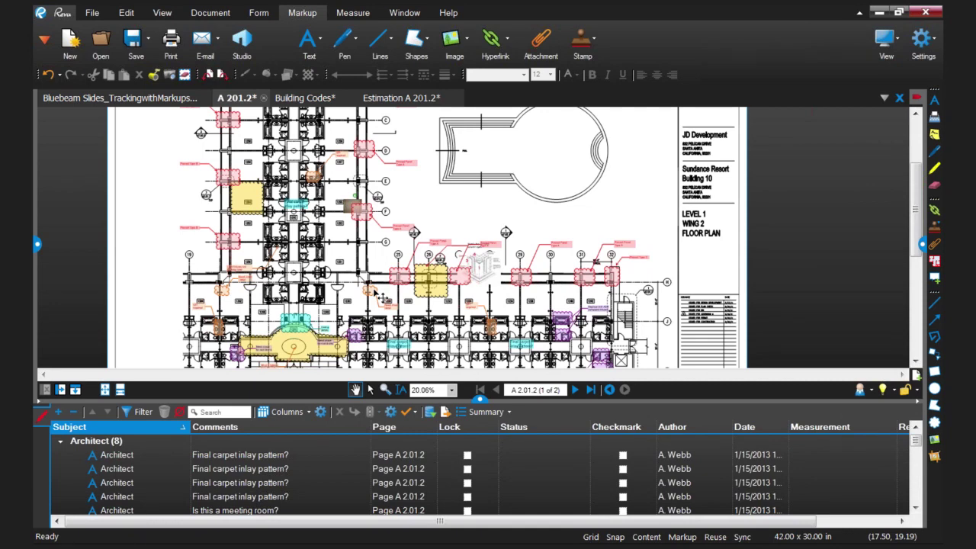
scroll(404, 236, "up", 2)
scroll(405, 236, "up", 2)
left_click(404, 229)
mouse_move(404, 229)
left_mouse_down()
mouse_move(392, 218)
mouse_move(438, 202)
mouse_move(374, 191)
mouse_move(395, 231)
left_mouse_up()
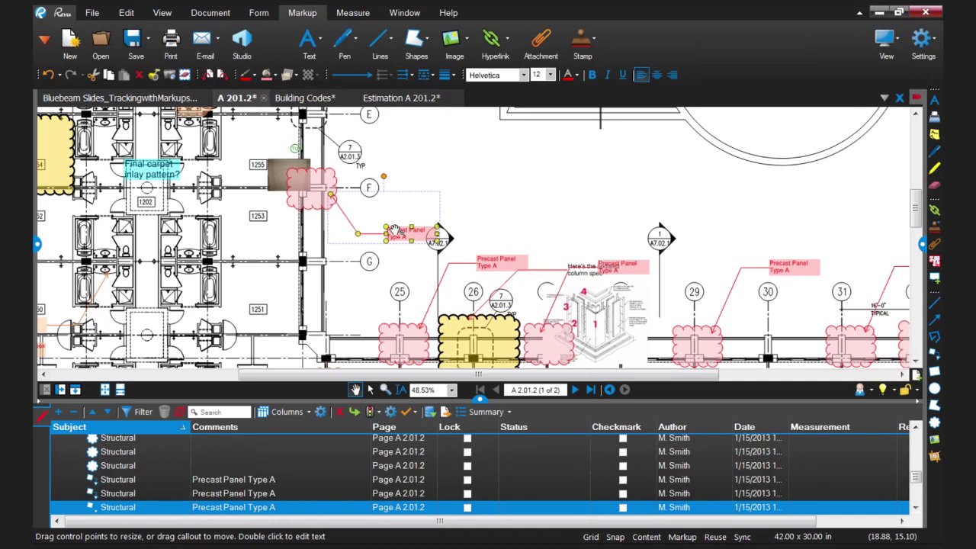
left_click(433, 212)
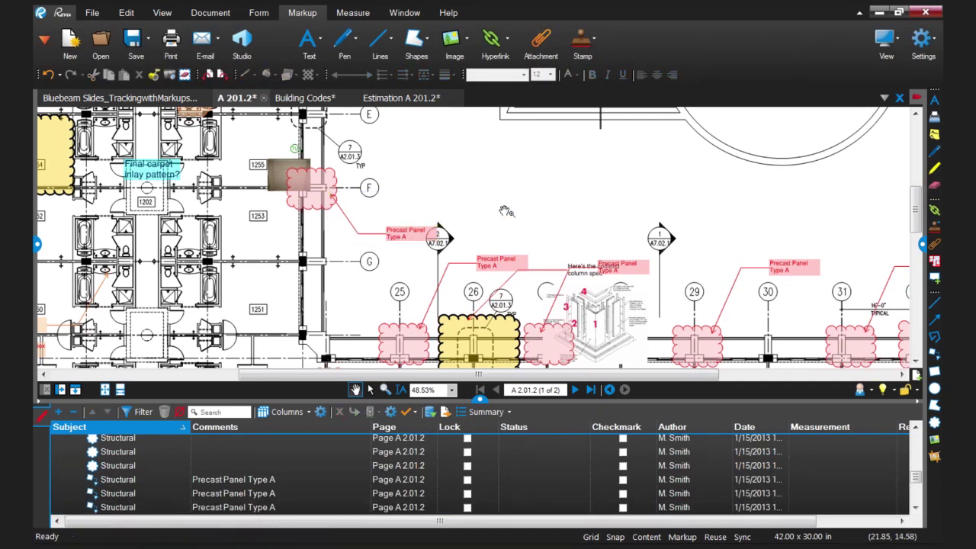
Step: Flatten all markups on both pages of A 201.2 with markup recovery allowed, and inspect the flattened callouts on the drawing
scroll(504, 212, "down", 2)
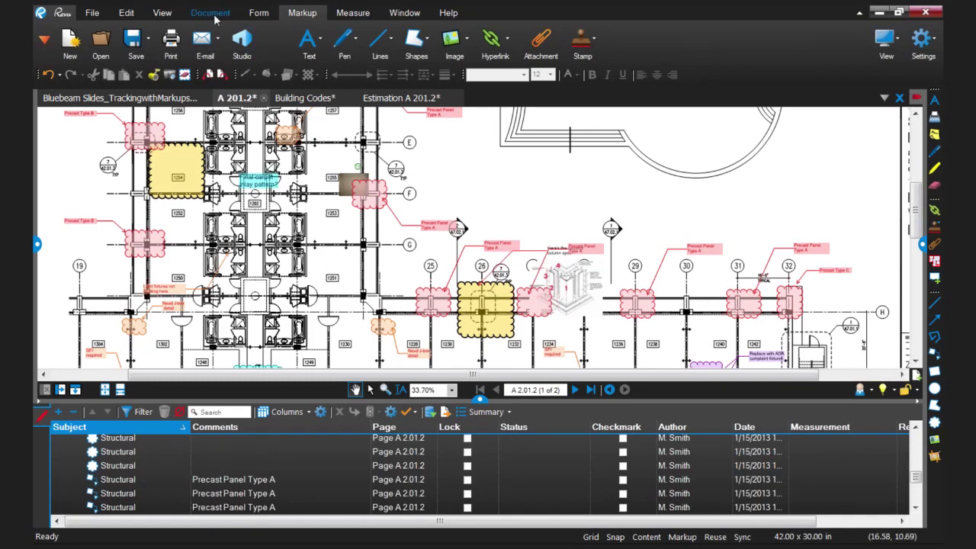
left_click(213, 14)
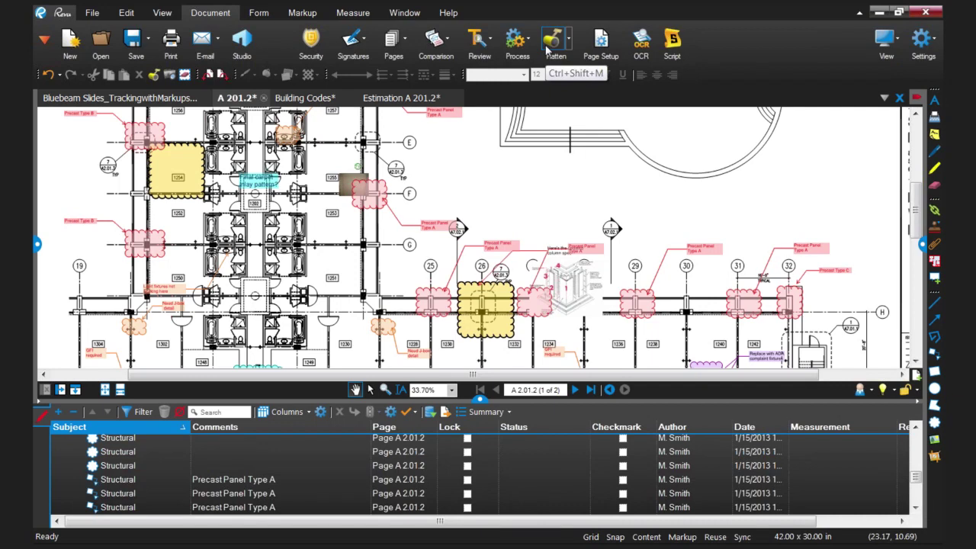
left_click(547, 49)
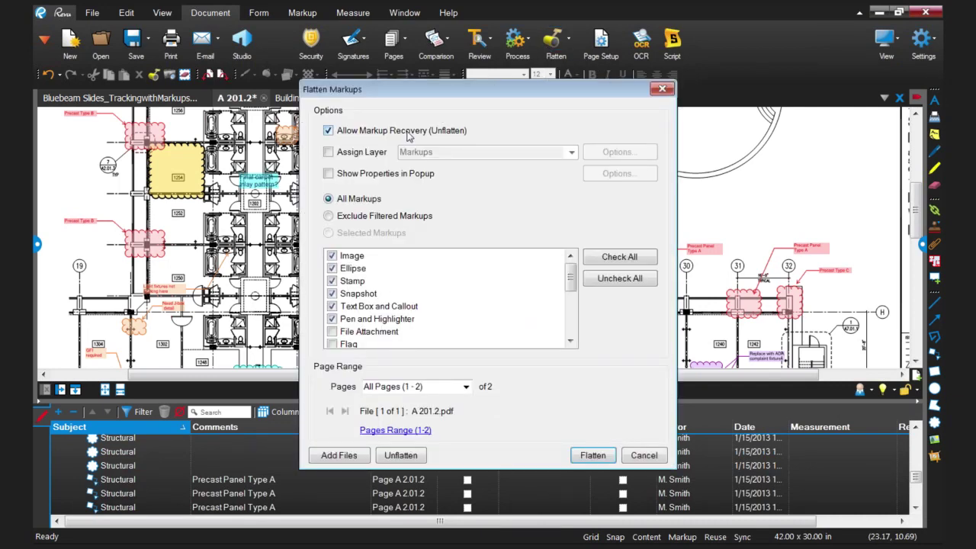
left_click_drag(442, 96, 460, 79)
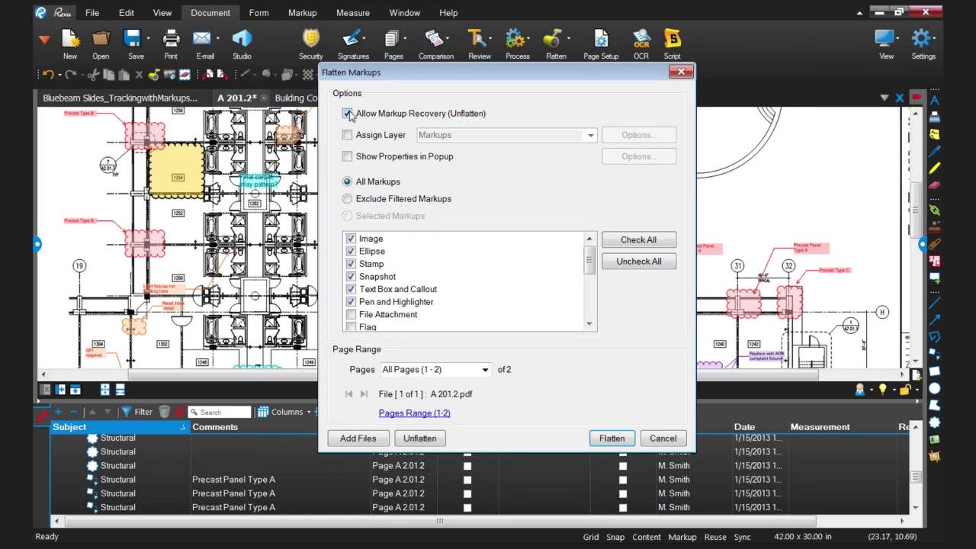
left_click(612, 438)
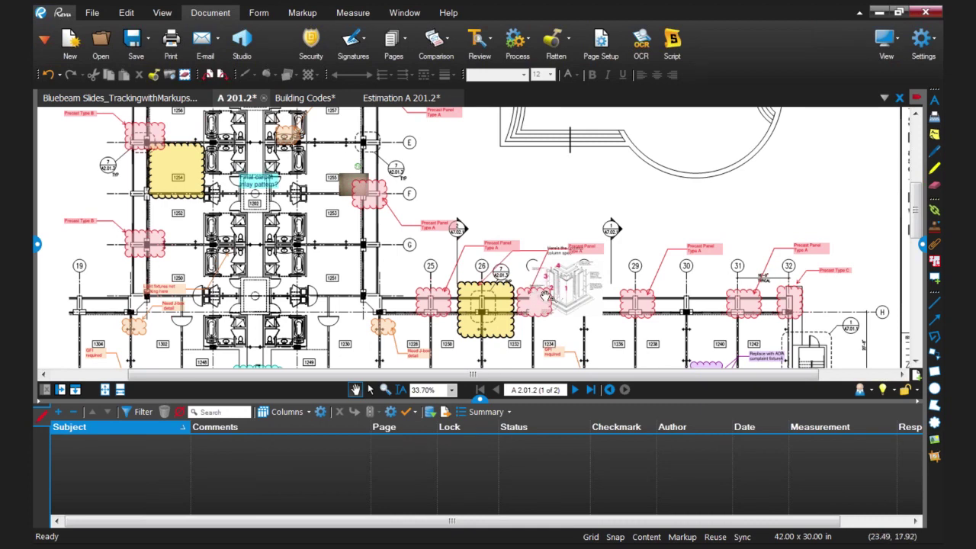
scroll(471, 237, "up", 3)
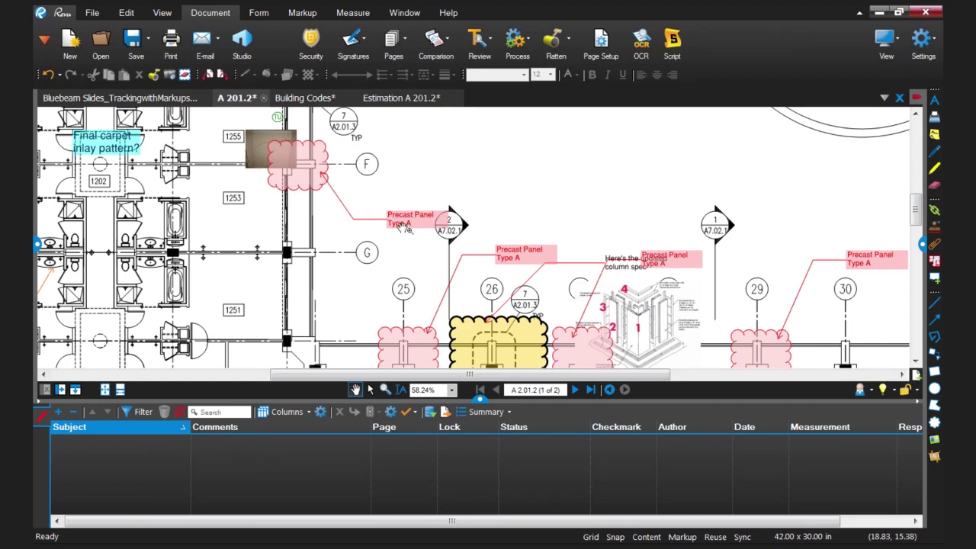
scroll(450, 228, "down", 2)
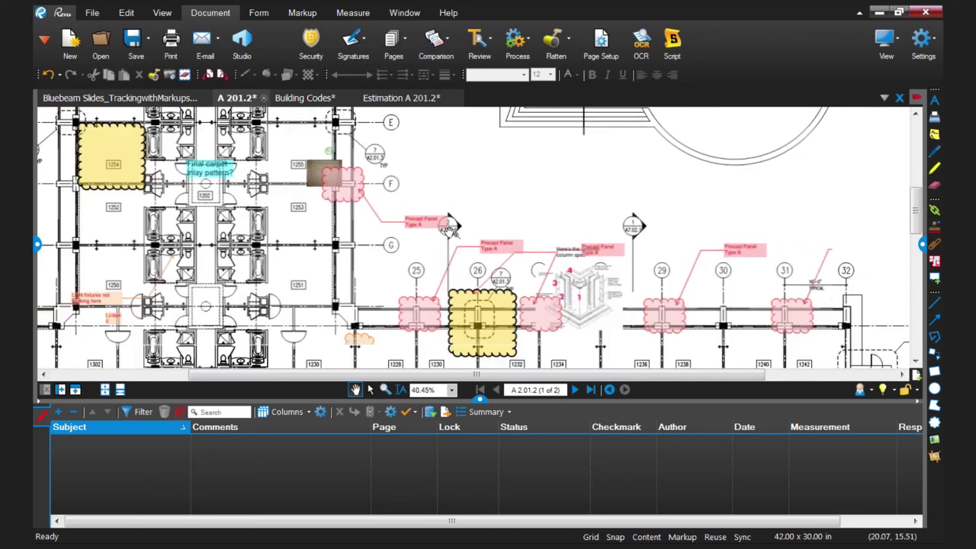
Step: Unflatten the markups on all layers of A 201.2, including None, Architectural, Electrical, Mechanical, Plumbing and Structural
left_click(556, 46)
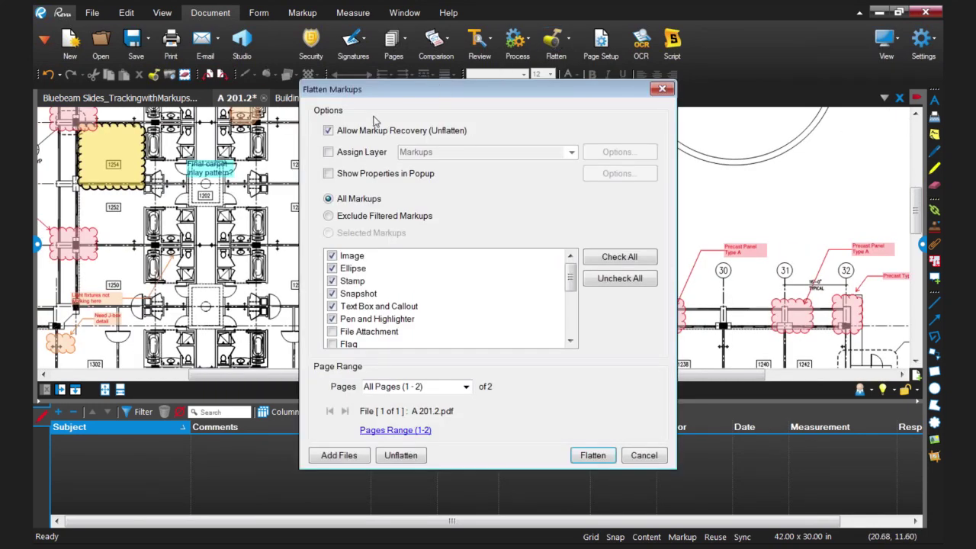
left_click(392, 456)
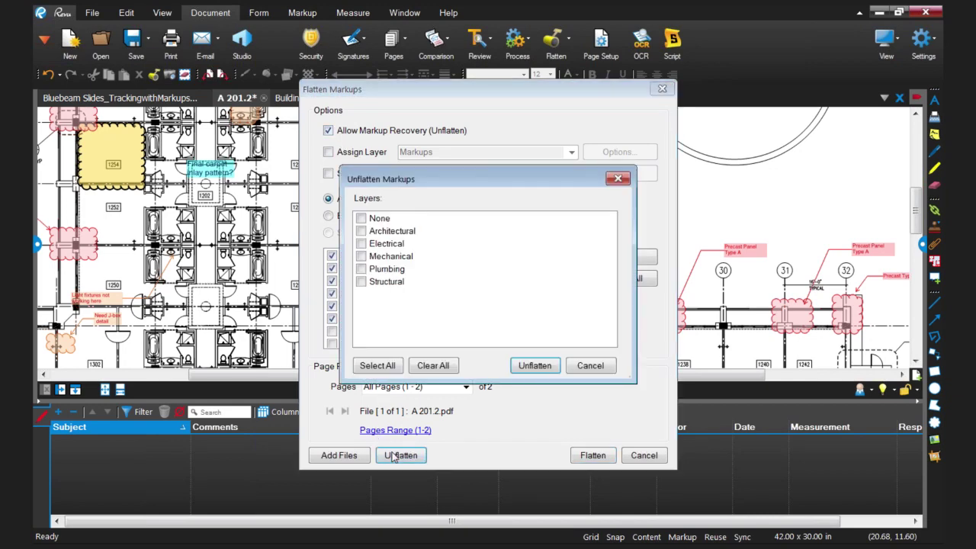
left_click(383, 365)
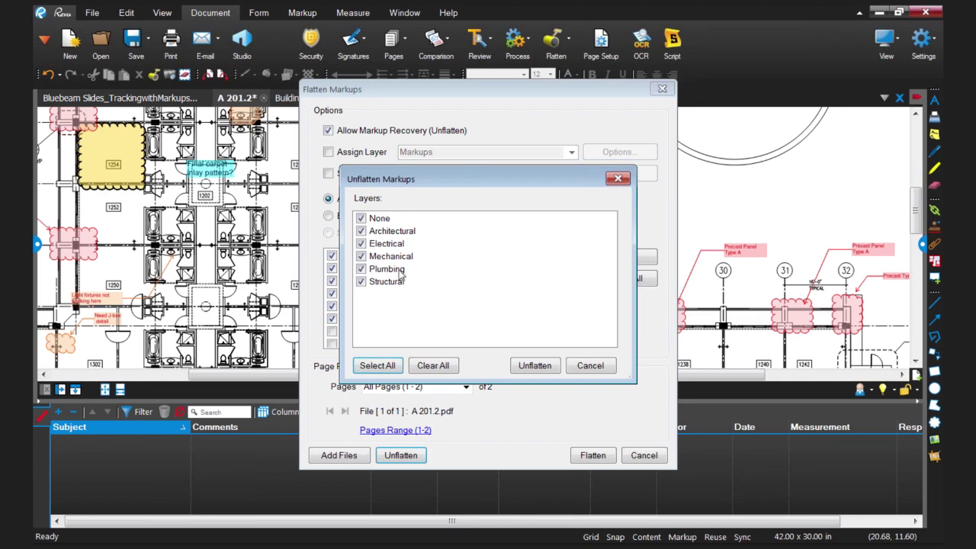
left_click(526, 367)
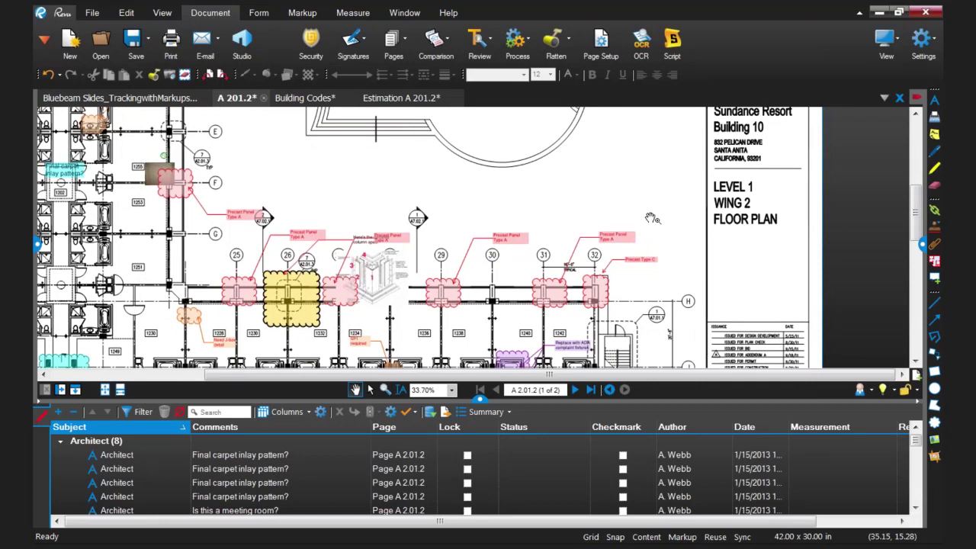
Step: Place the Approval Stamp - Architect.pdf stamp in the title block between the floor plan title and the issuance table, and flatten only that stamp
left_click(939, 230)
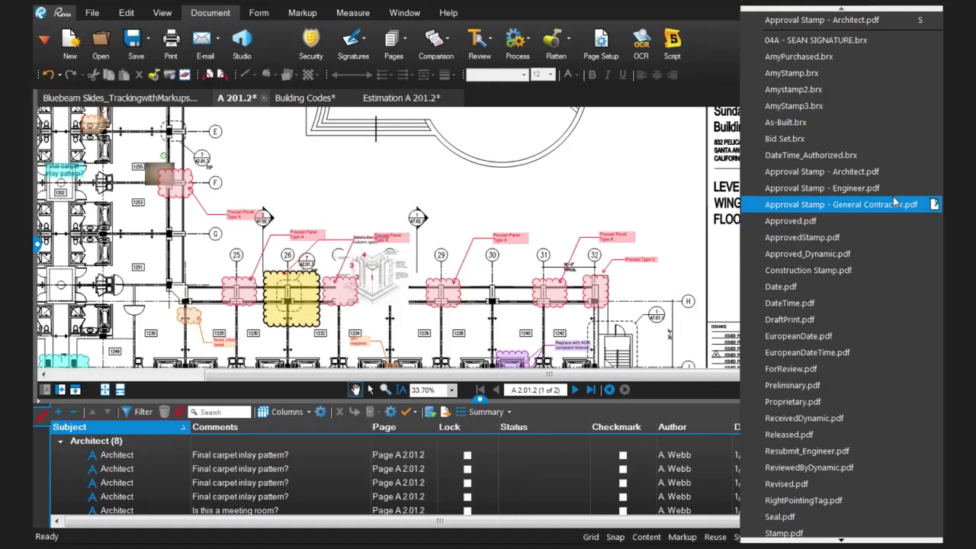
left_click(839, 21)
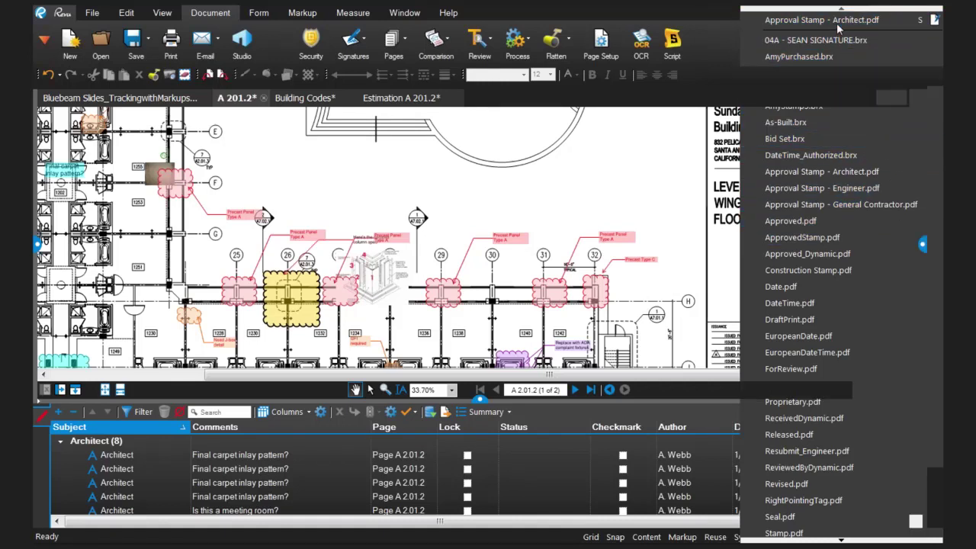
left_click_drag(717, 232, 798, 311)
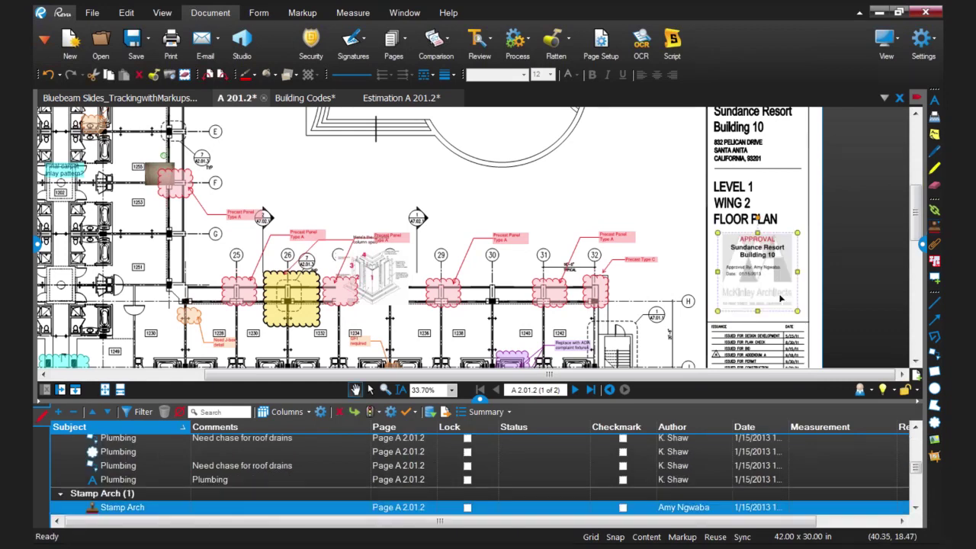
scroll(781, 299, "up", 2)
scroll(781, 299, "up", 1)
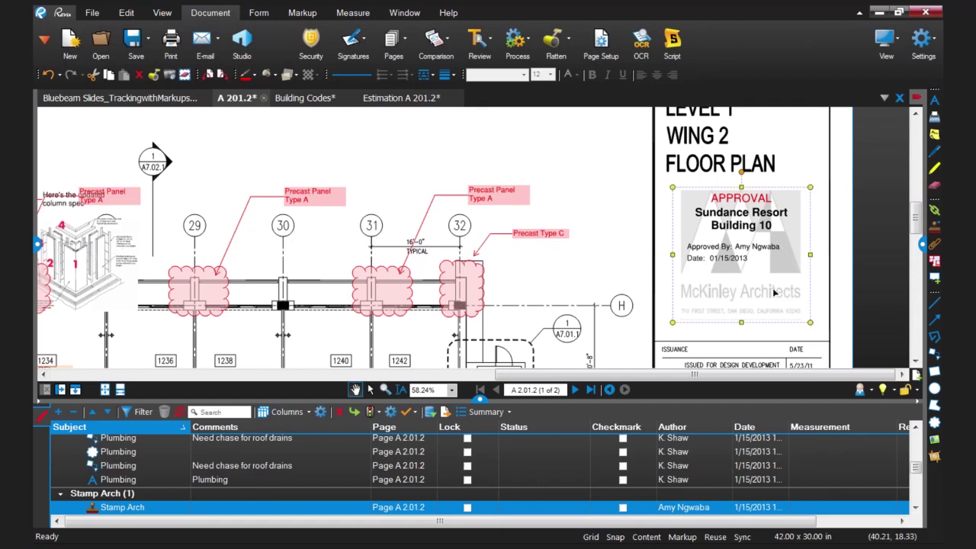
right_click(753, 238)
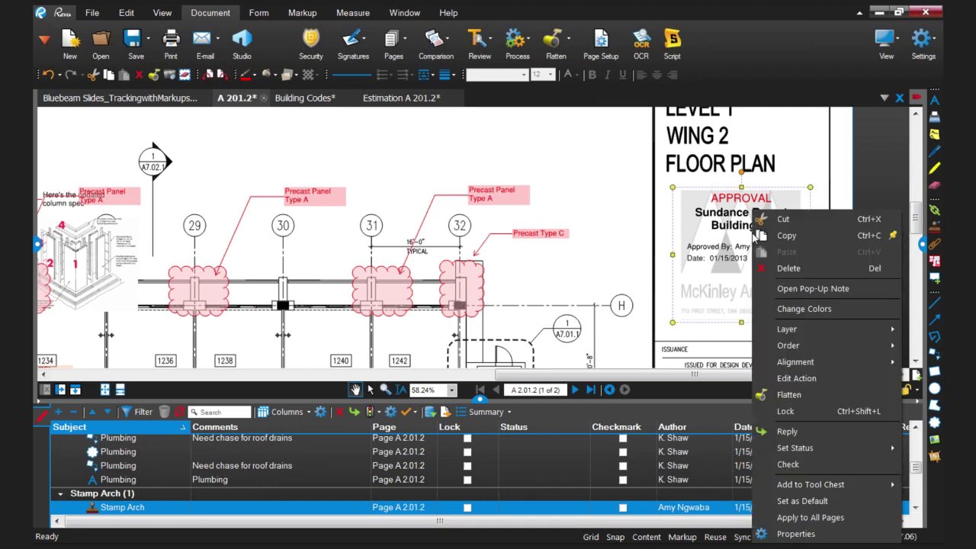
left_click(798, 392)
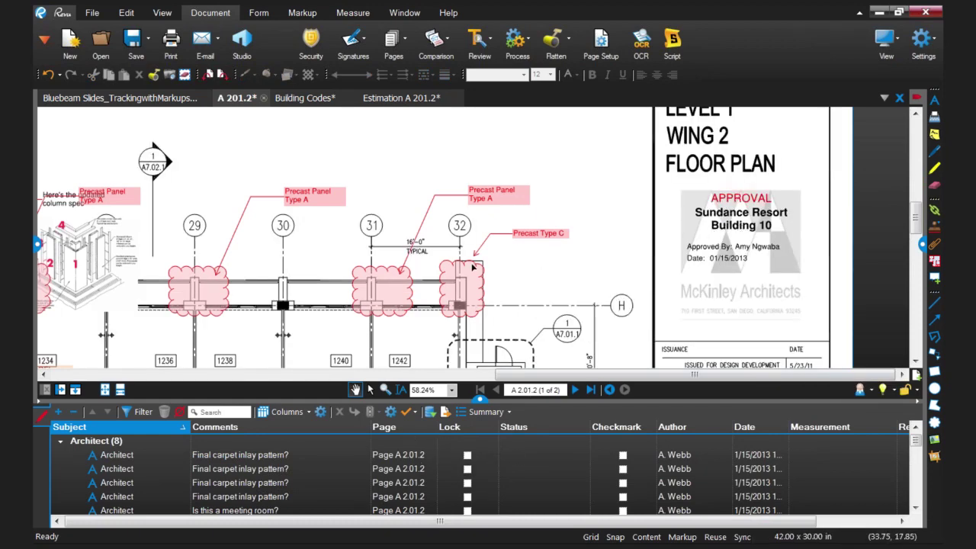
Step: Lock the first "Final carpet inlay pattern?" markup in the Architect group, and unlock it again
scroll(469, 269, "down", 2)
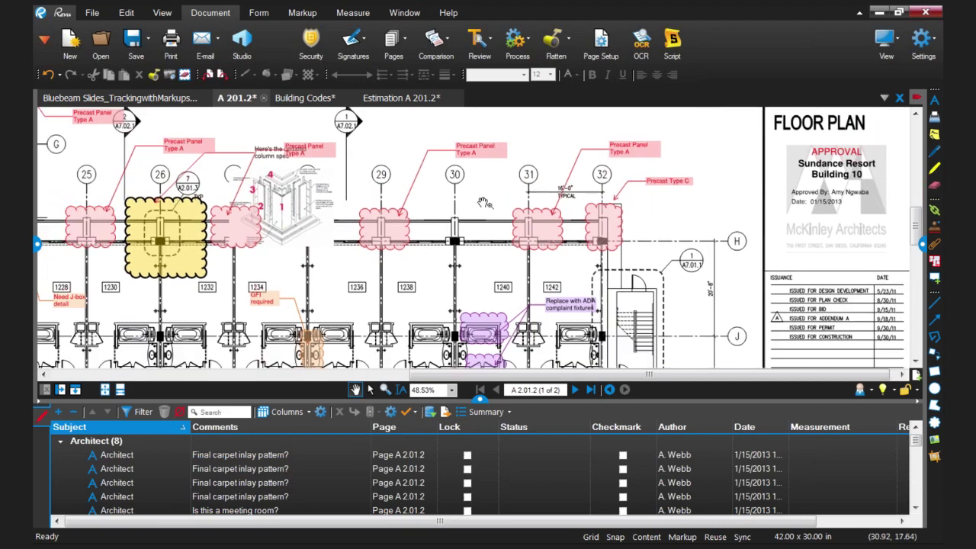
left_click_drag(455, 232, 561, 219)
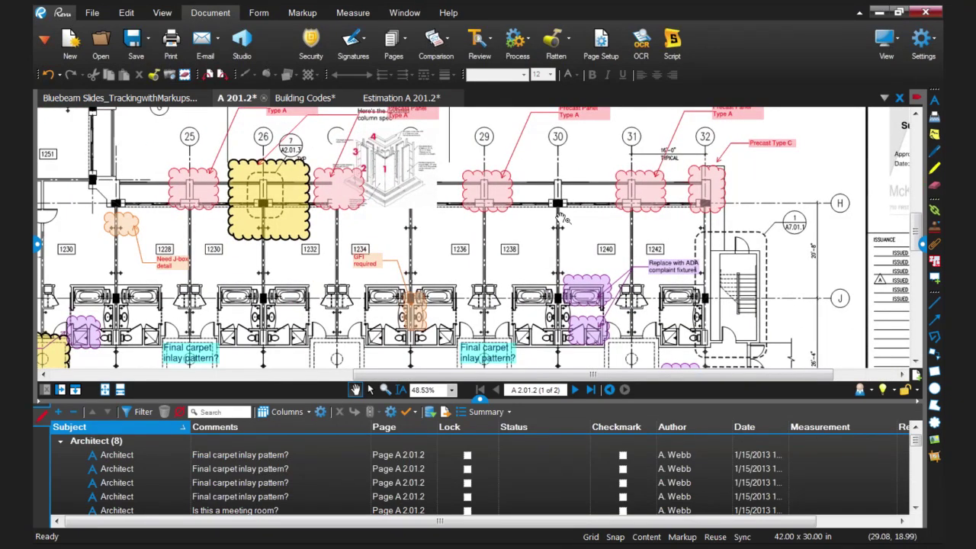
left_click_drag(559, 218, 509, 241)
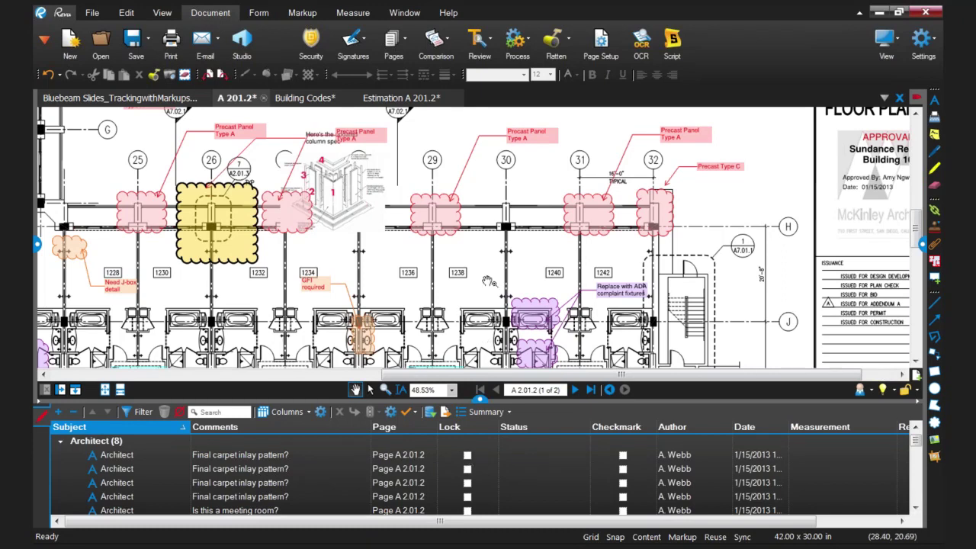
left_click(266, 459)
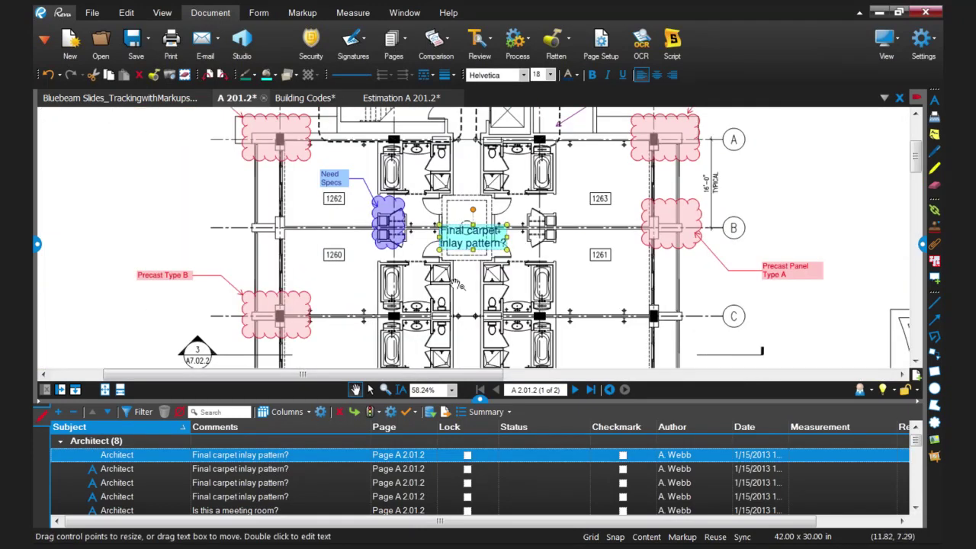
left_click(468, 455)
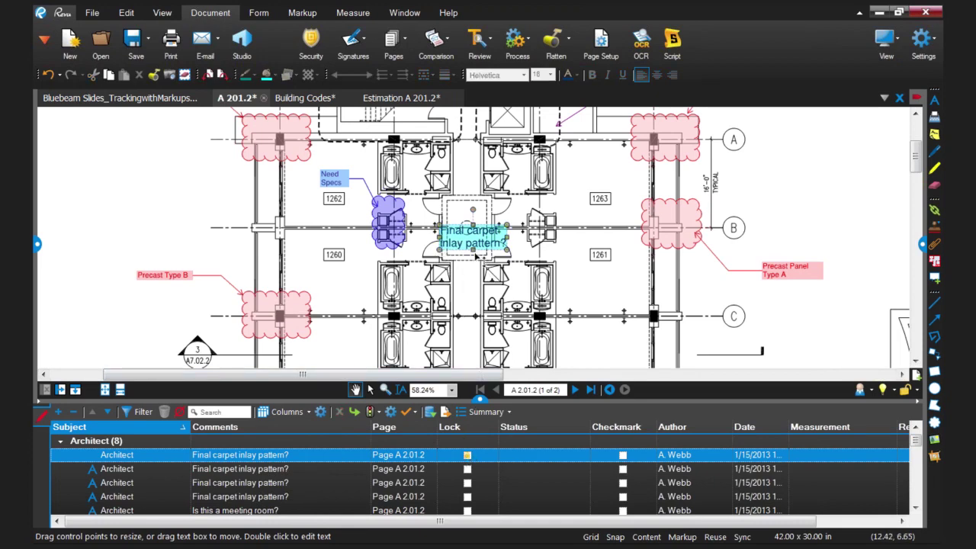
left_click(534, 258)
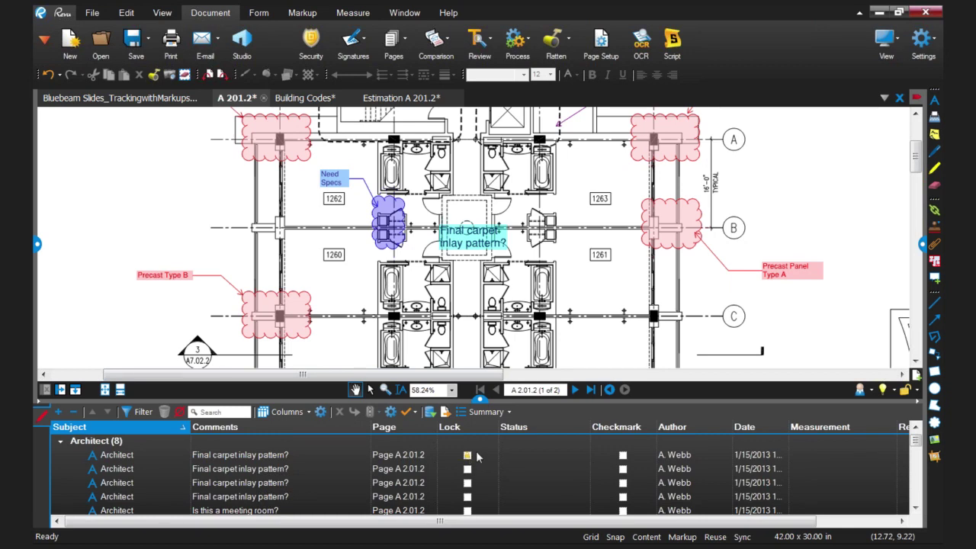
left_click(468, 456)
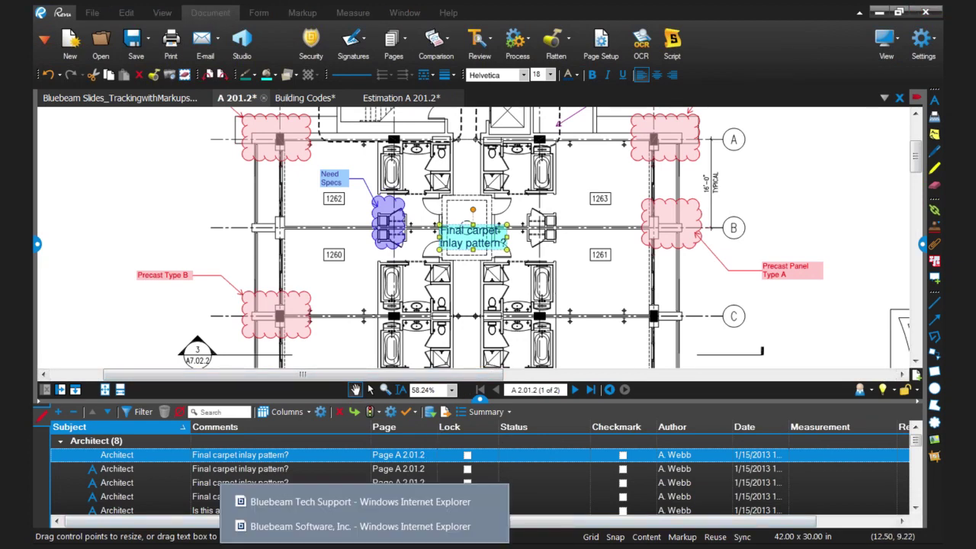
Step: Switch to the Bluebeam website in Internet Explorer, open Bluebeam Events, and read through the upcoming Revu Basics webinars
left_click(366, 526)
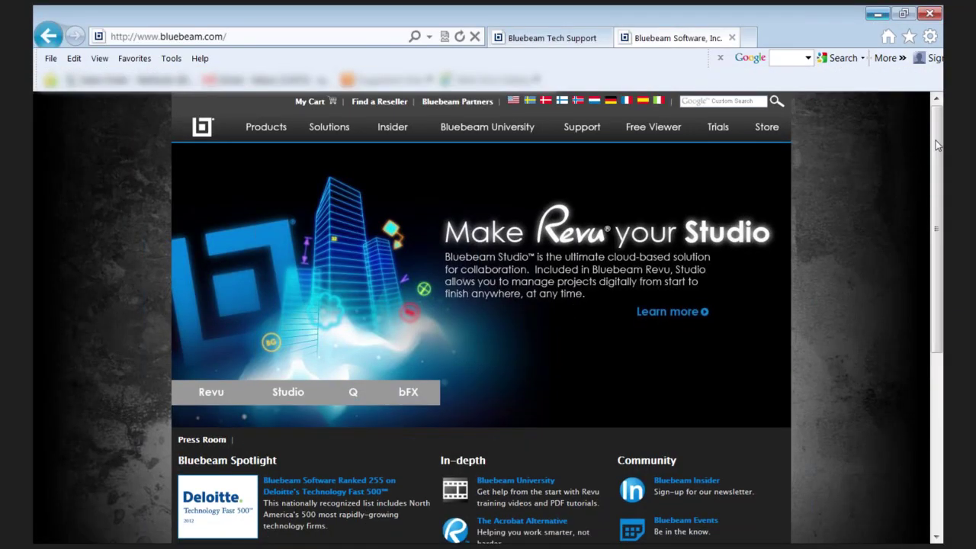
left_click_drag(936, 140, 722, 269)
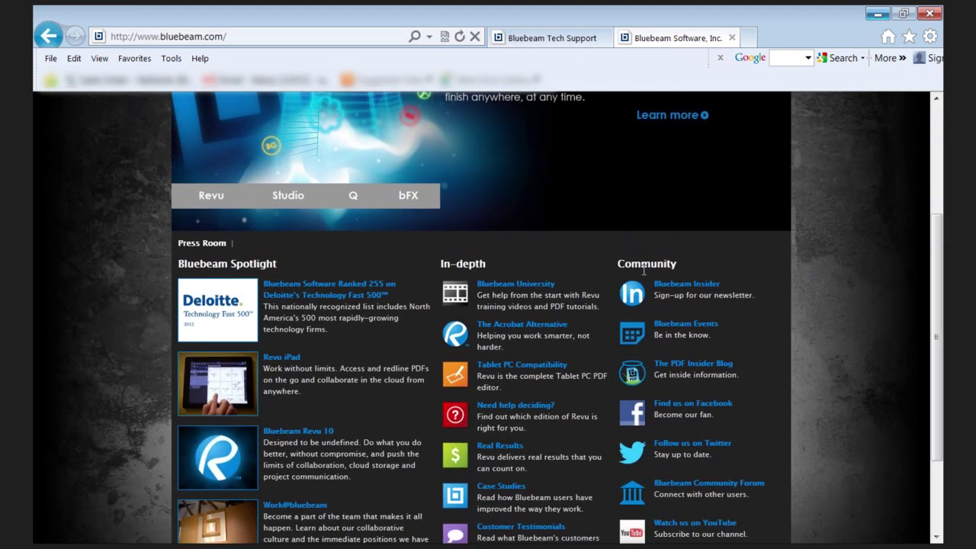
left_click(677, 325)
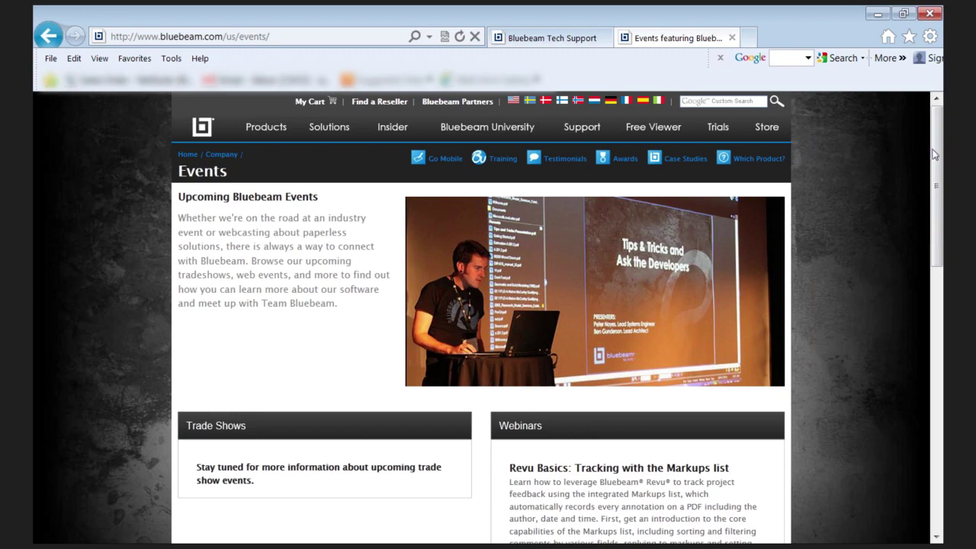
left_click_drag(935, 154, 941, 349)
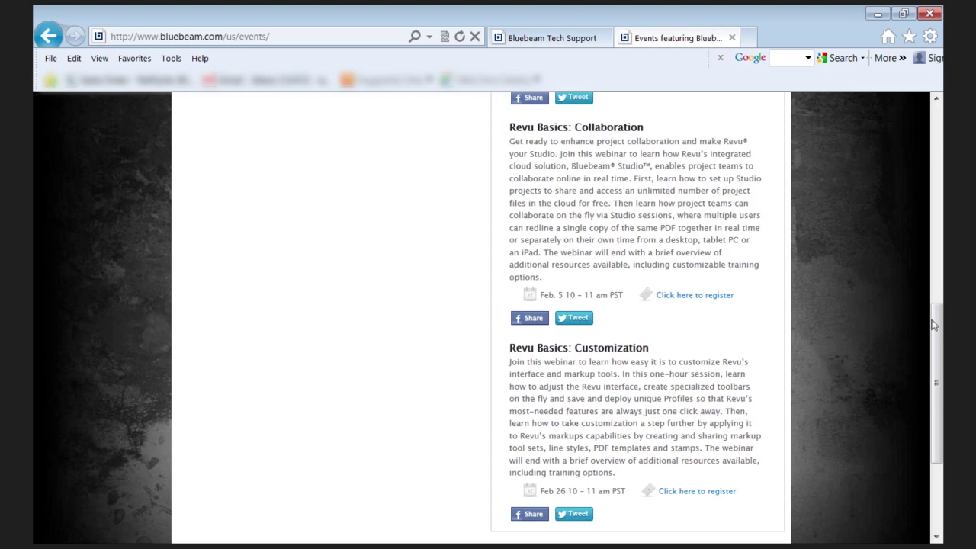
left_click_drag(934, 325, 938, 108)
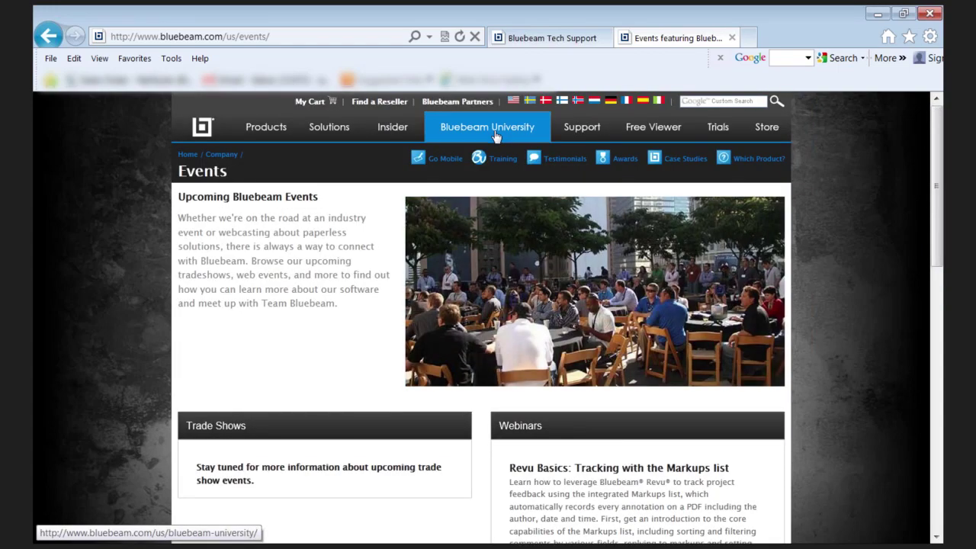
Step: Open Bluebeam University, view the Revu 201 Markups list tutorial, and go to the Bluebeam Webinars section
left_click(496, 136)
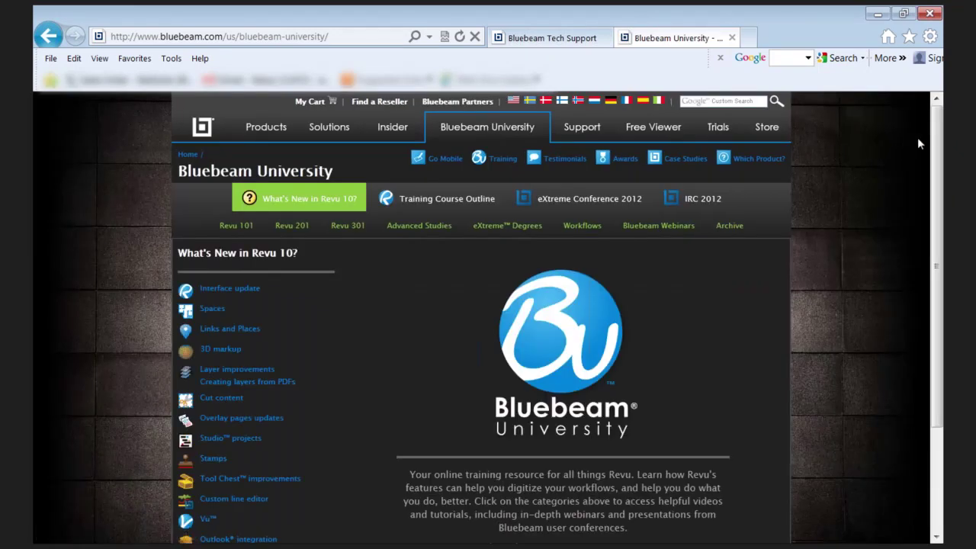
left_click_drag(938, 141, 940, 175)
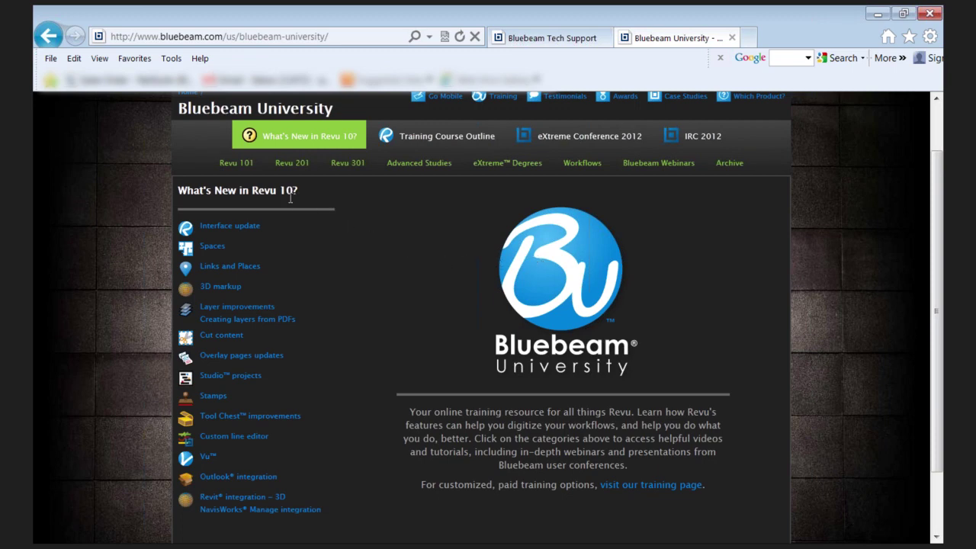
left_click(300, 172)
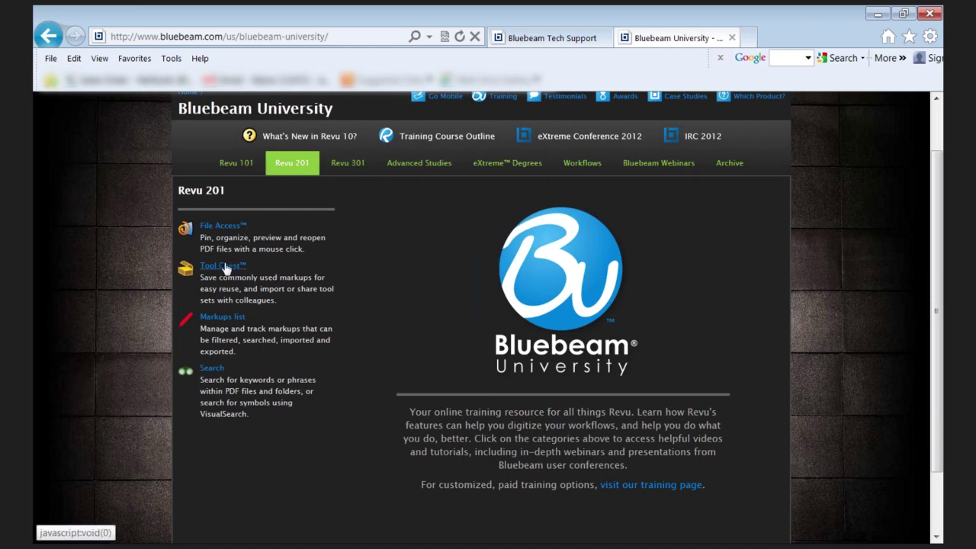
left_click(223, 318)
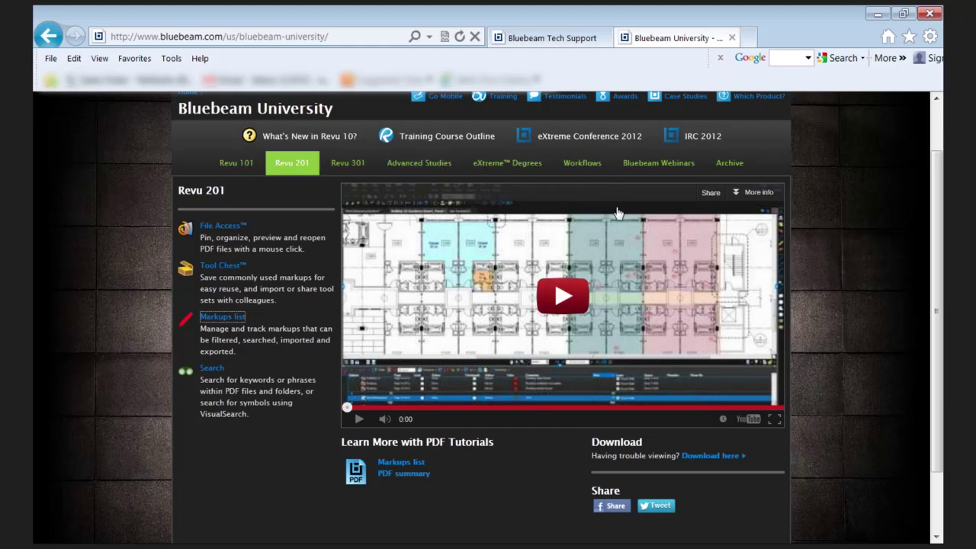
left_click(660, 173)
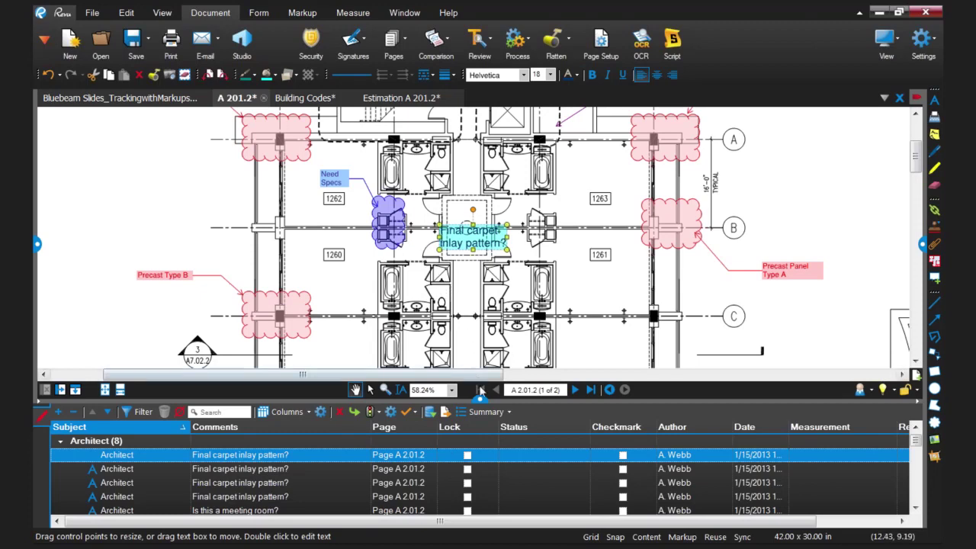
Step: Return to Revu, collapse the markups list, and advance the Bluebeam slides document to the Further Training page
left_click(480, 400)
left_click(153, 100)
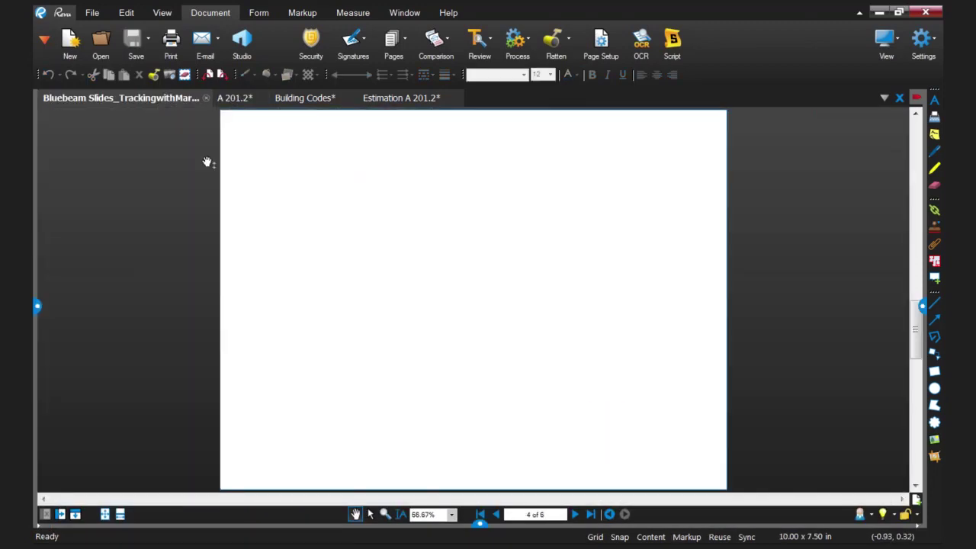
left_click(576, 514)
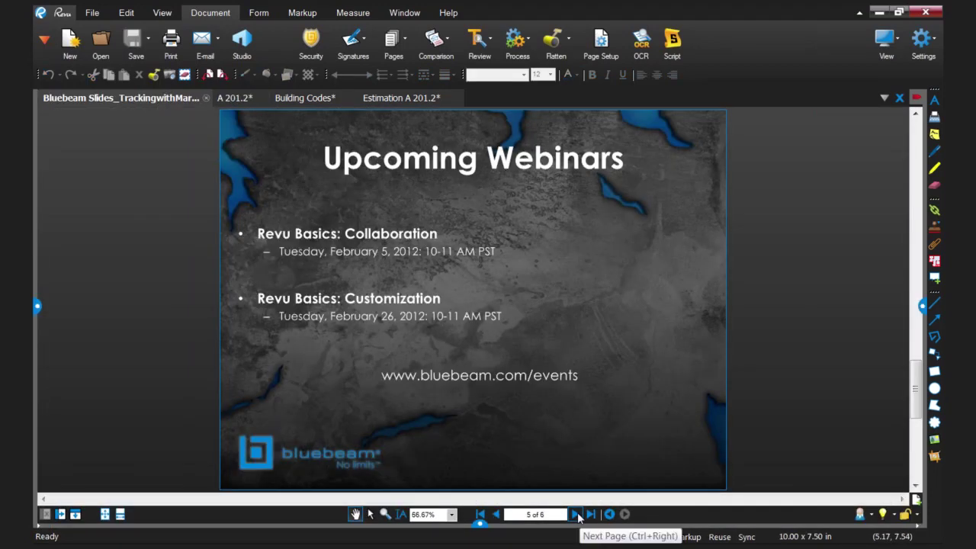
left_click(576, 515)
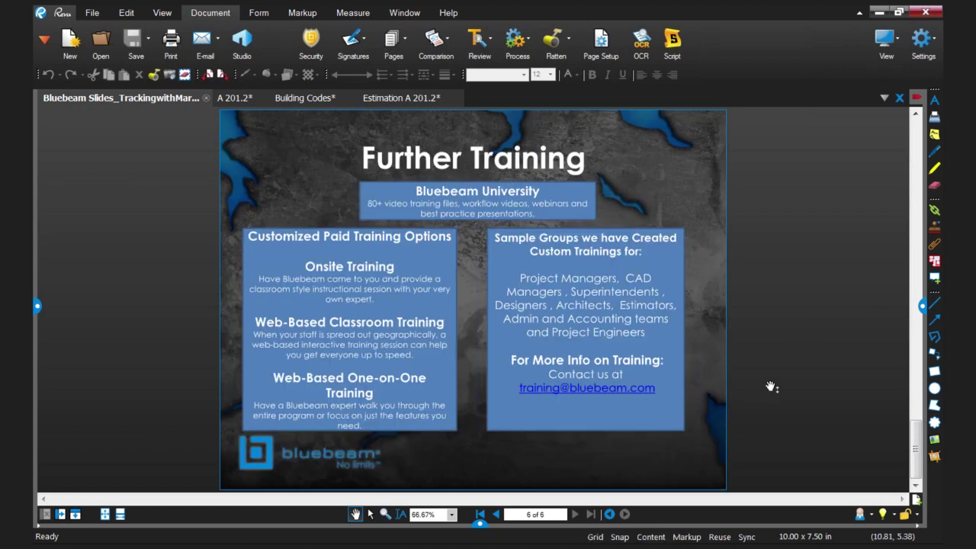